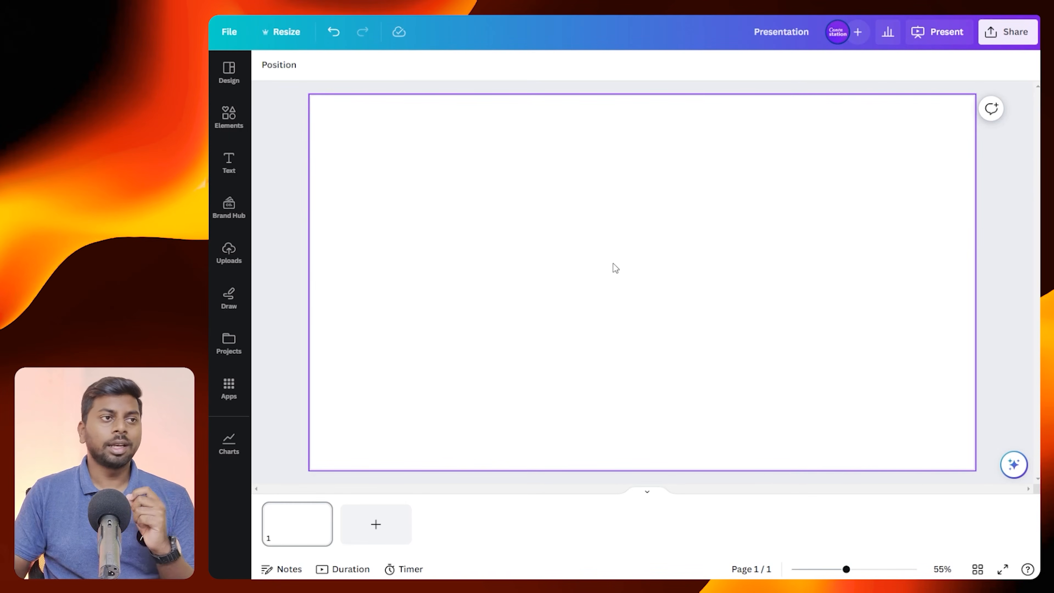
Generate presentation designs with Magic Design from the description "pitch deck"
left_click(229, 73)
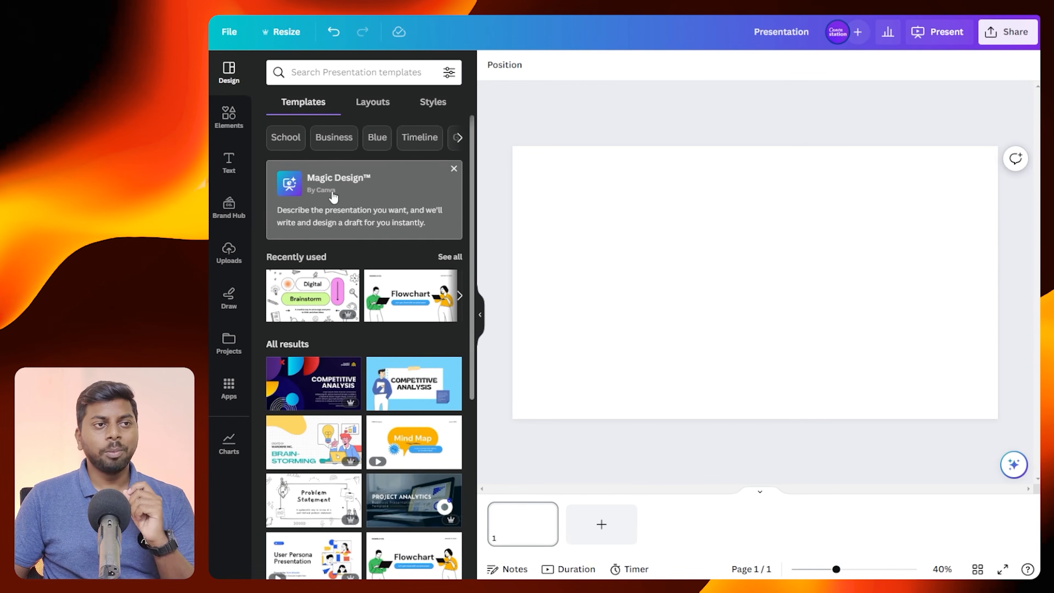
left_click(368, 194)
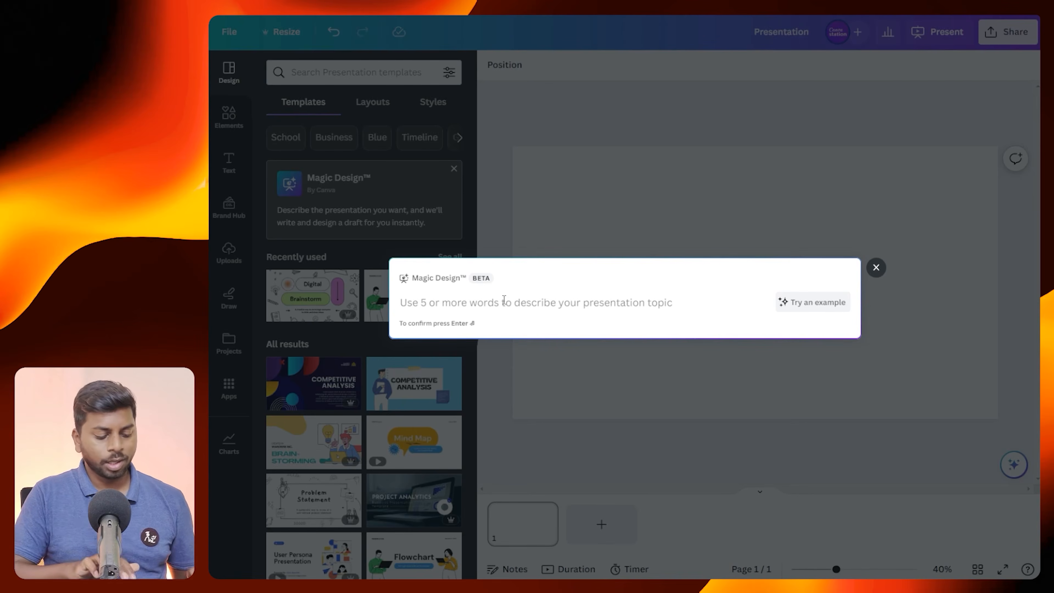
type("pitch deck")
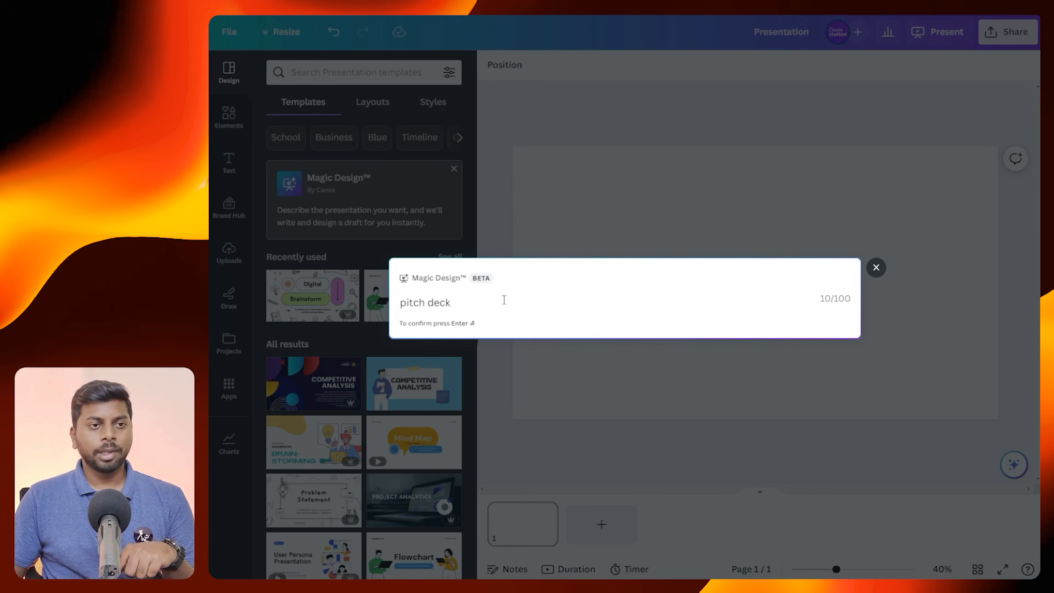
key("Return")
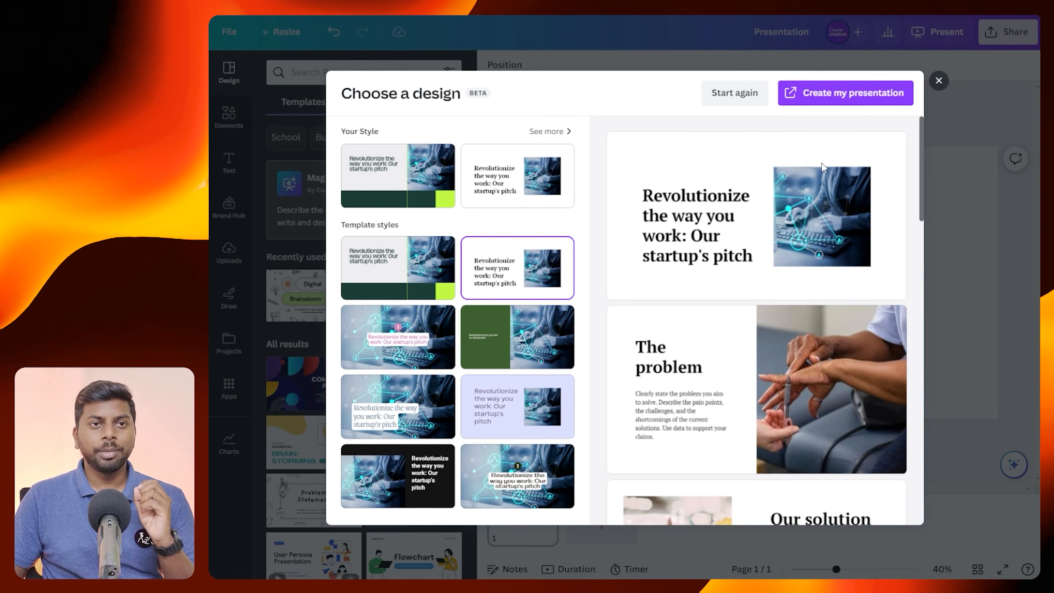
Review the slides of the generated pitch deck, and preview the slides in the pink gradient template style
scroll(844, 175, "down", 15)
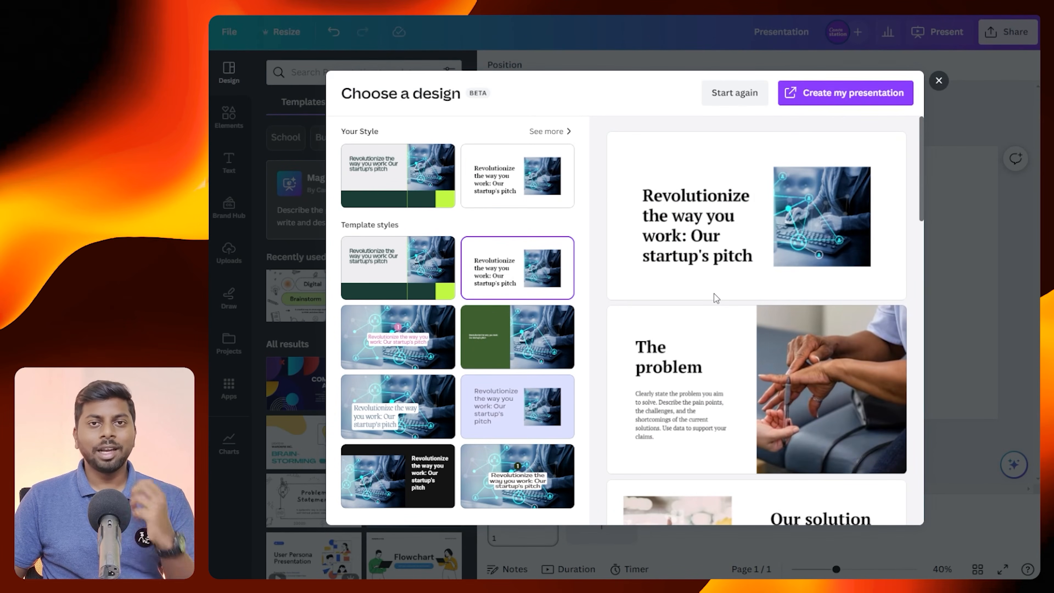
scroll(777, 291, "down", 8)
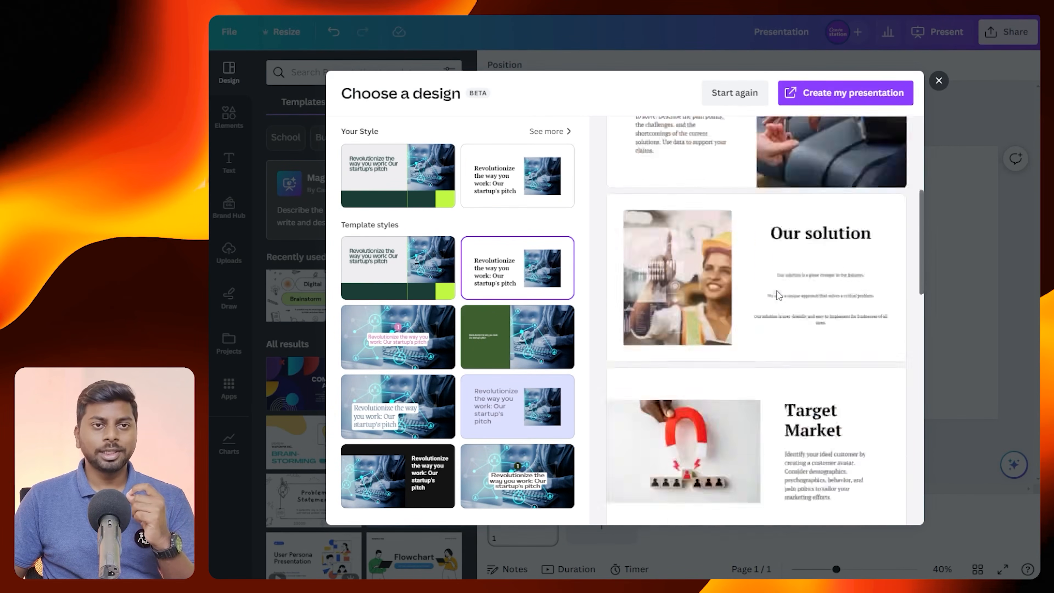
scroll(776, 290, "up", 8)
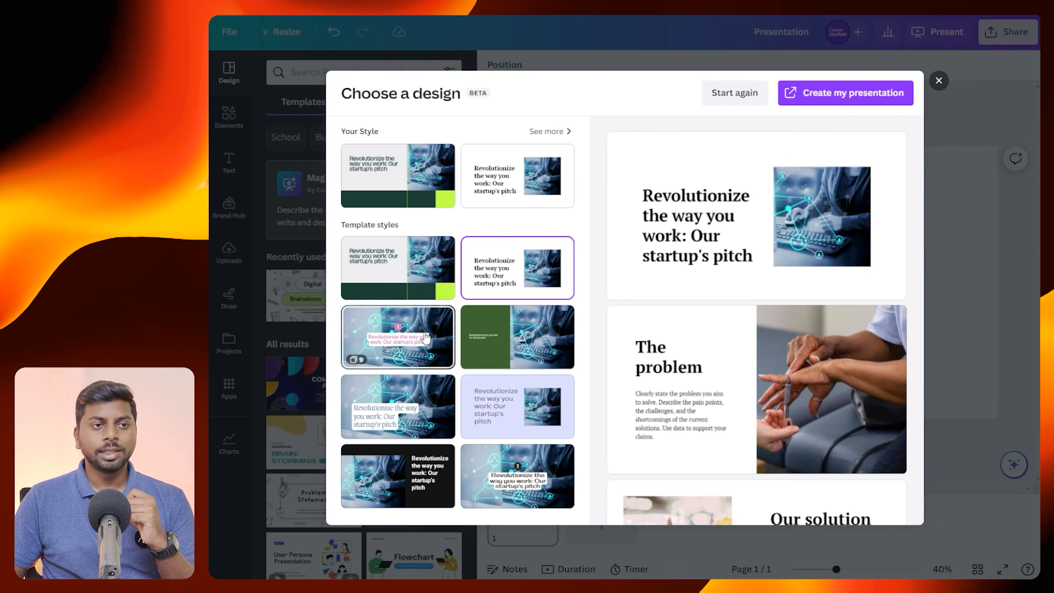
left_click(415, 336)
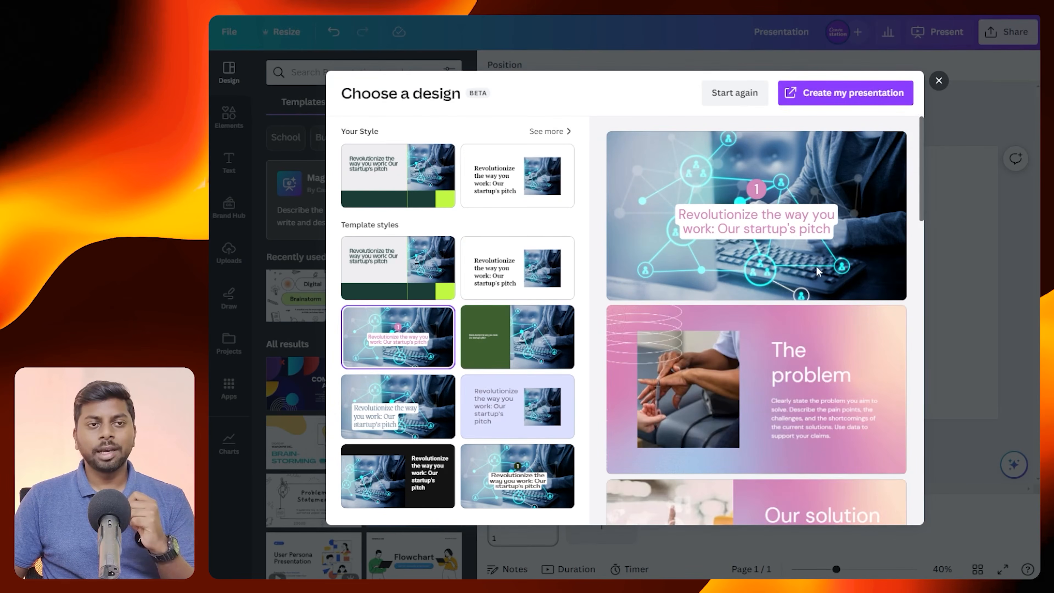
scroll(817, 266, "down", 20)
scroll(818, 270, "up", 20)
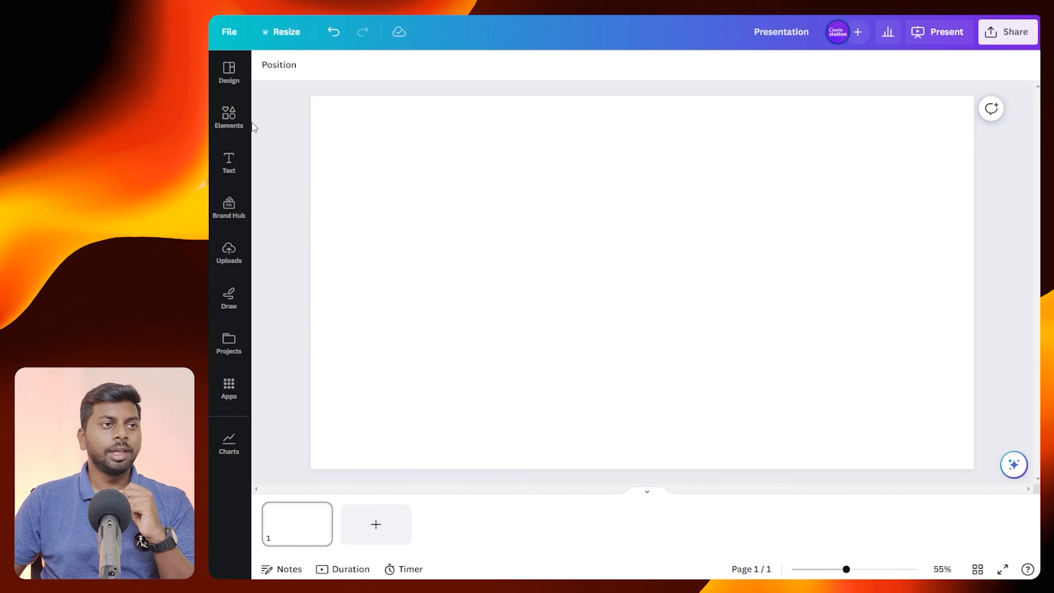
Browse the element collections, and examine the graphics in the "Flat Modern Lined Women" collection
left_click(228, 115)
scroll(370, 200, "down", 15)
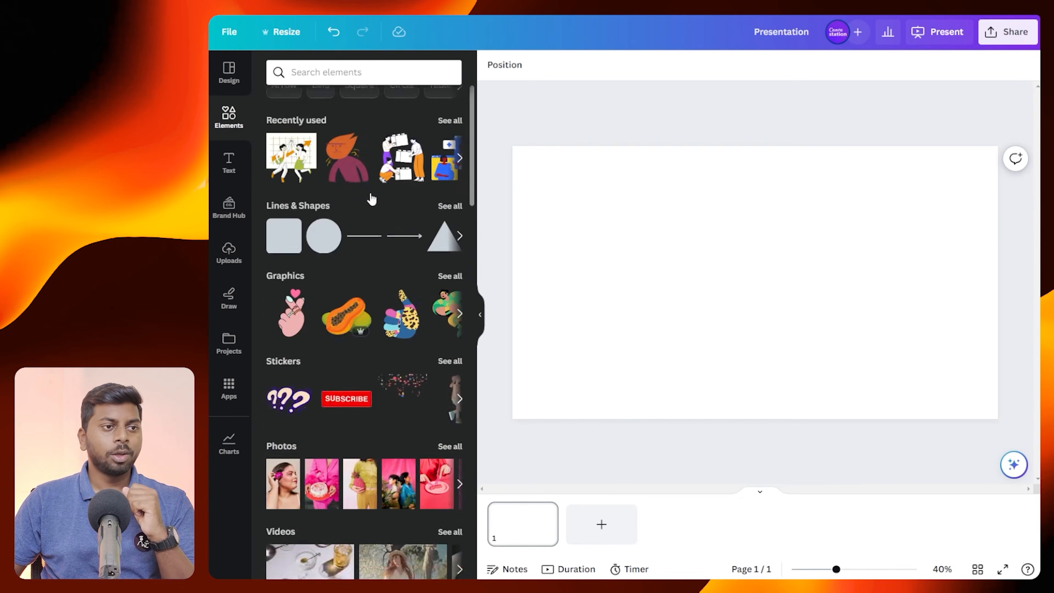
scroll(371, 195, "down", 5)
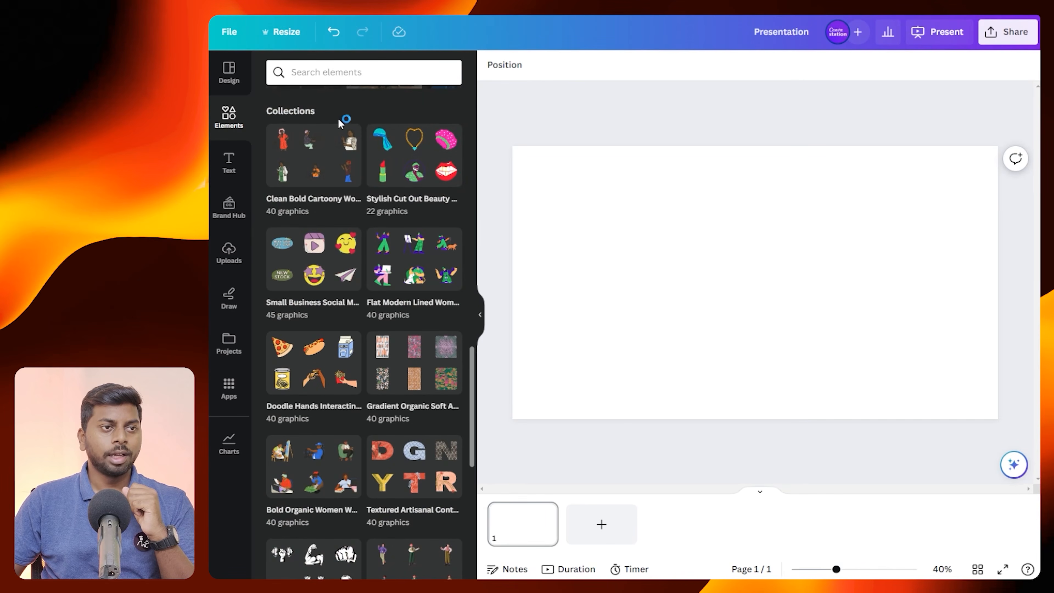
scroll(372, 477, "down", 3)
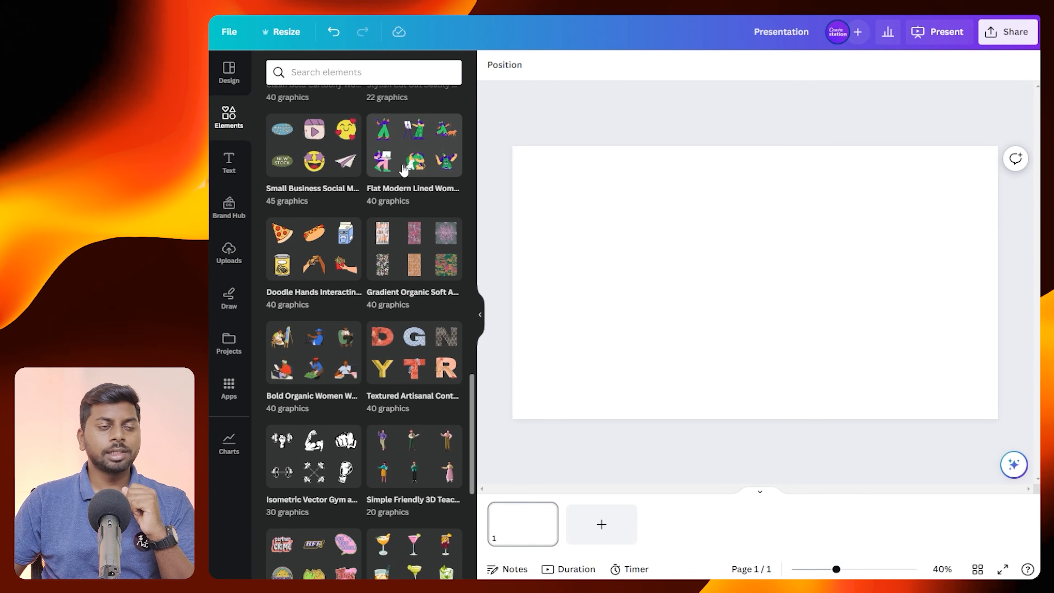
left_click(415, 151)
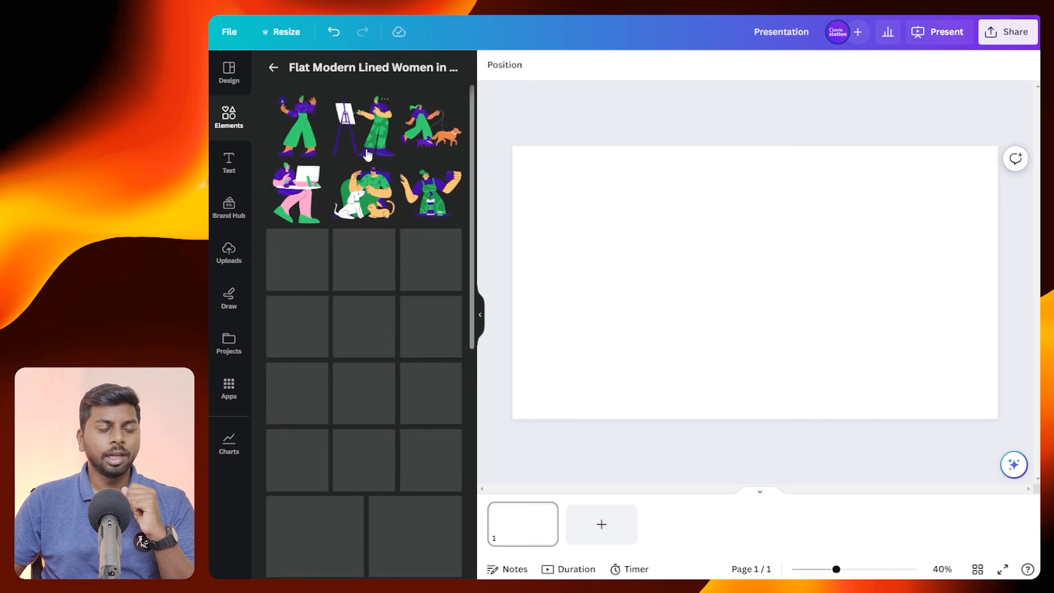
scroll(429, 225, "down", 5)
scroll(416, 224, "up", 8)
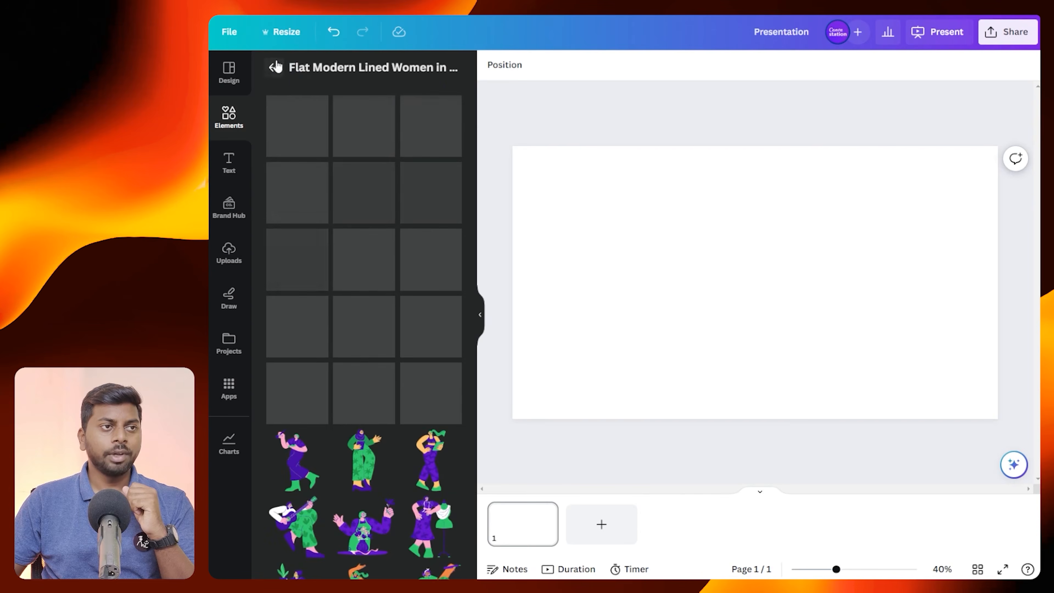
left_click(273, 67)
View graphics similar to the recently used high-five illustration, and return to the elements overview
mouse_move(307, 168)
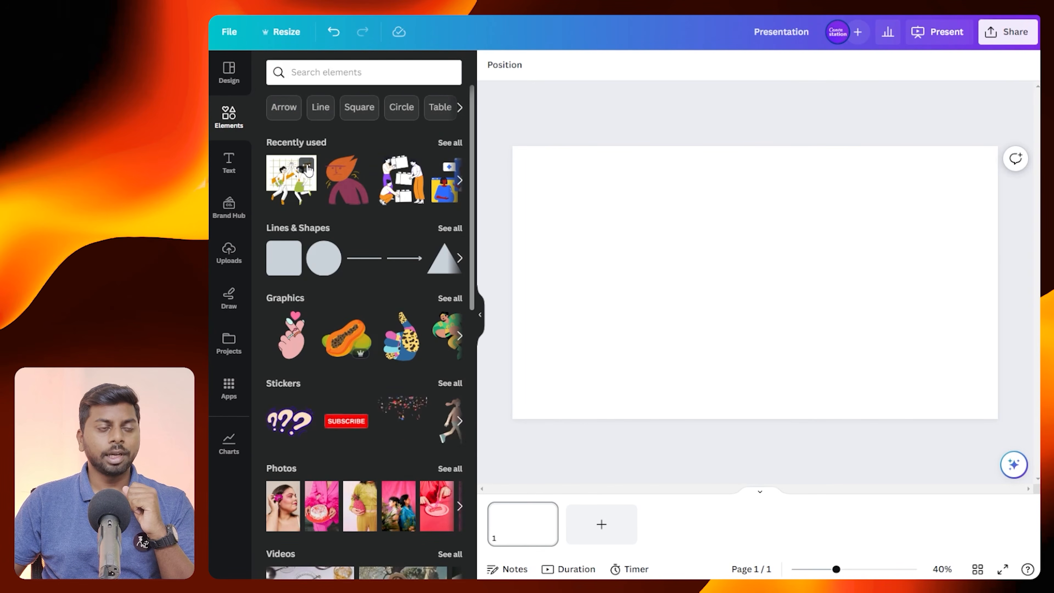
left_click(307, 169)
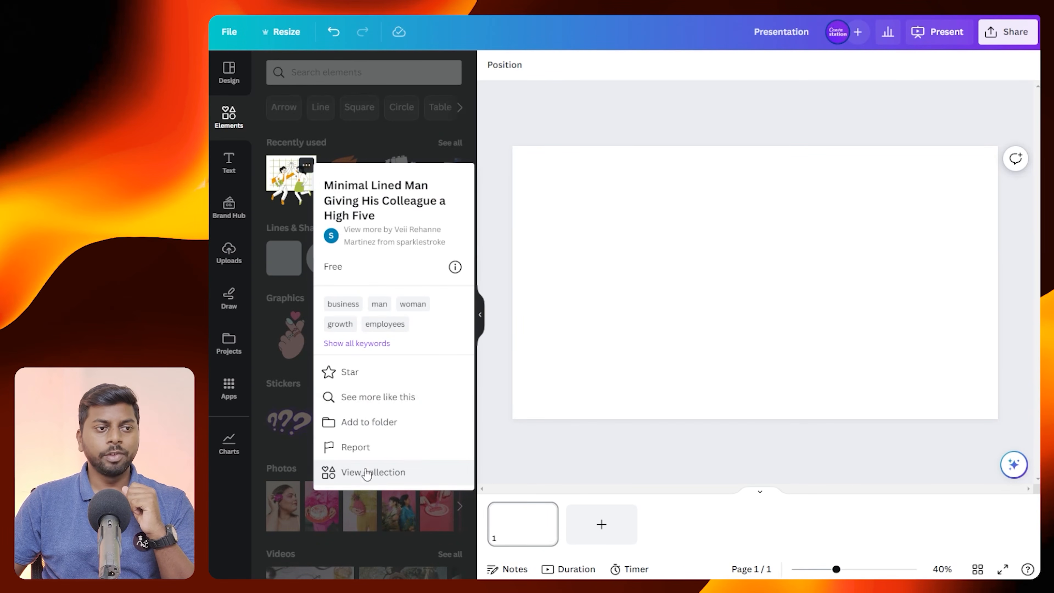
left_click(378, 398)
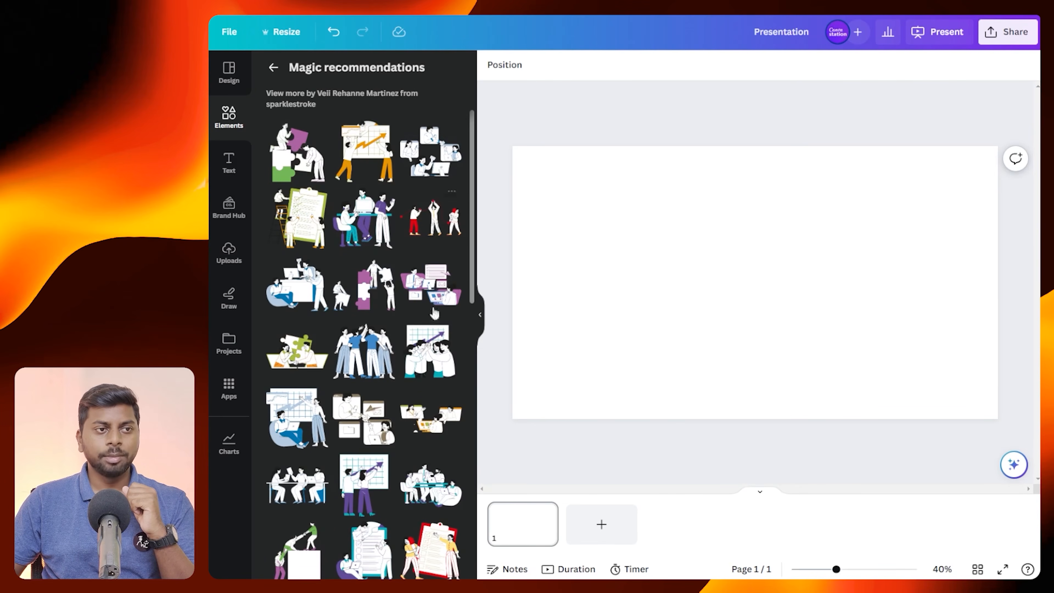
left_click(273, 70)
View the collection of the high-five illustration, and request more graphics by the creator of its "Minimal Lined Team Communicating Online" graphic
left_click(307, 165)
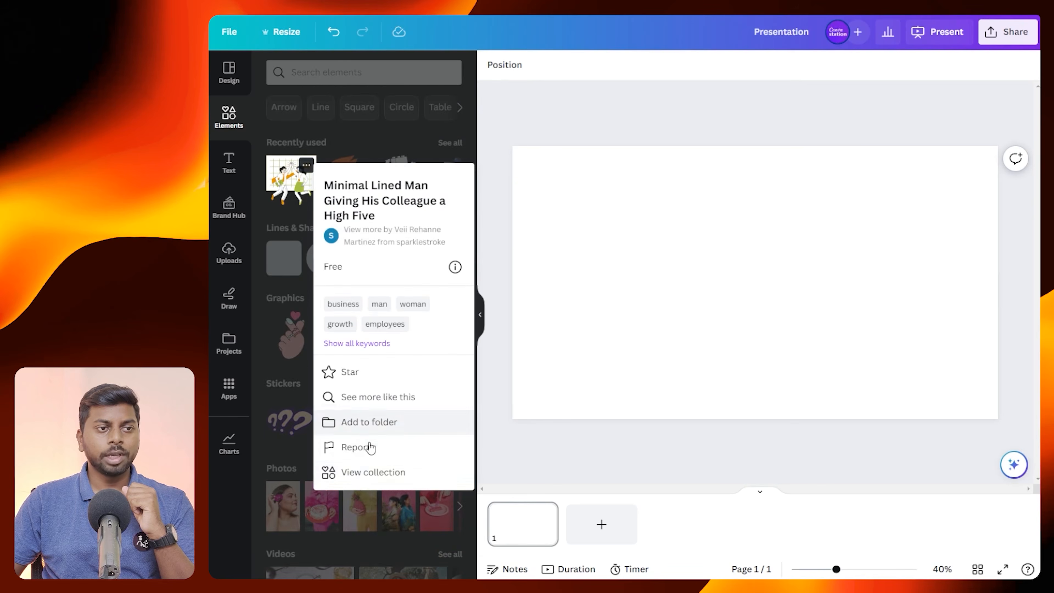
left_click(364, 473)
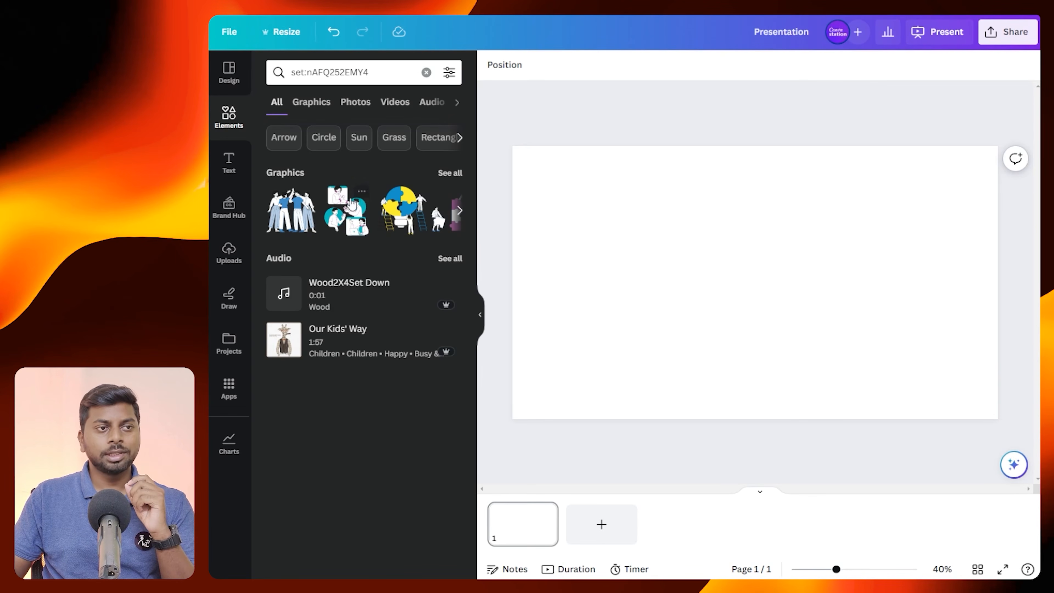
left_click(362, 196)
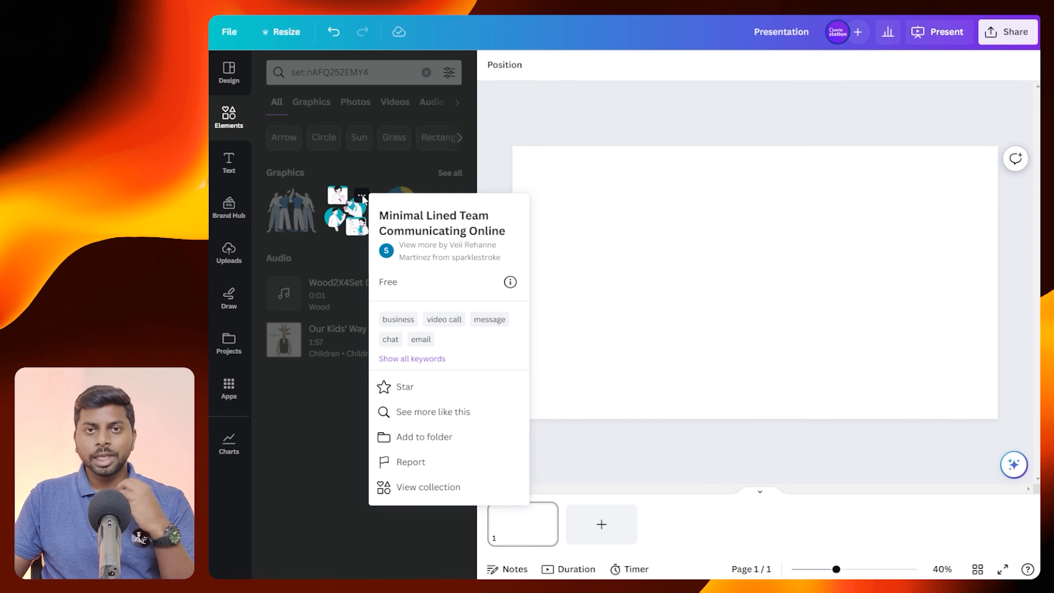
left_click(416, 256)
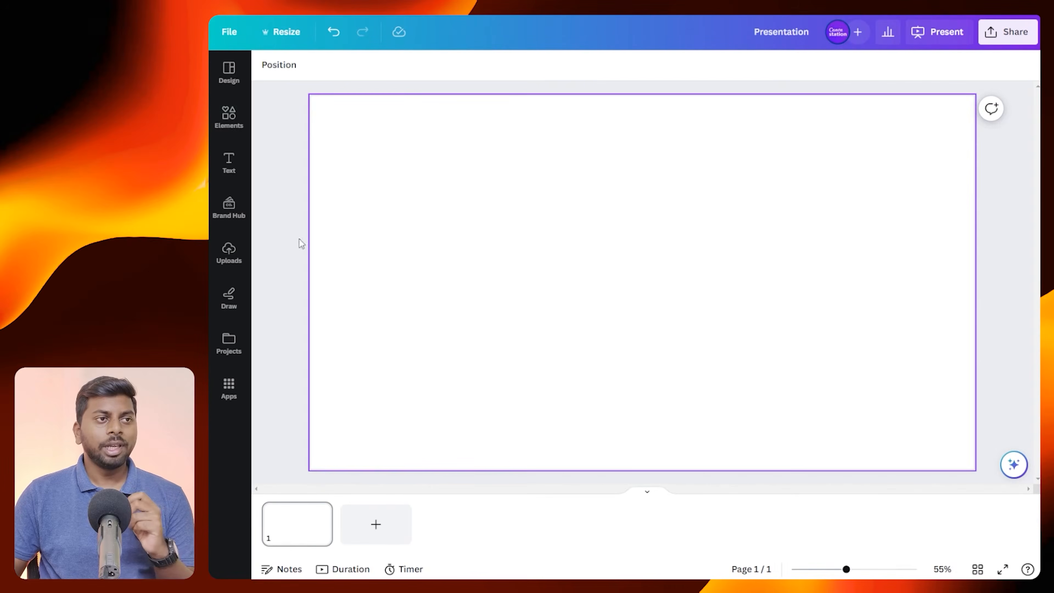
Add the blue, green and yellow stacked-shapes sticker from the Stickers category to the page, and delete it
left_click(231, 131)
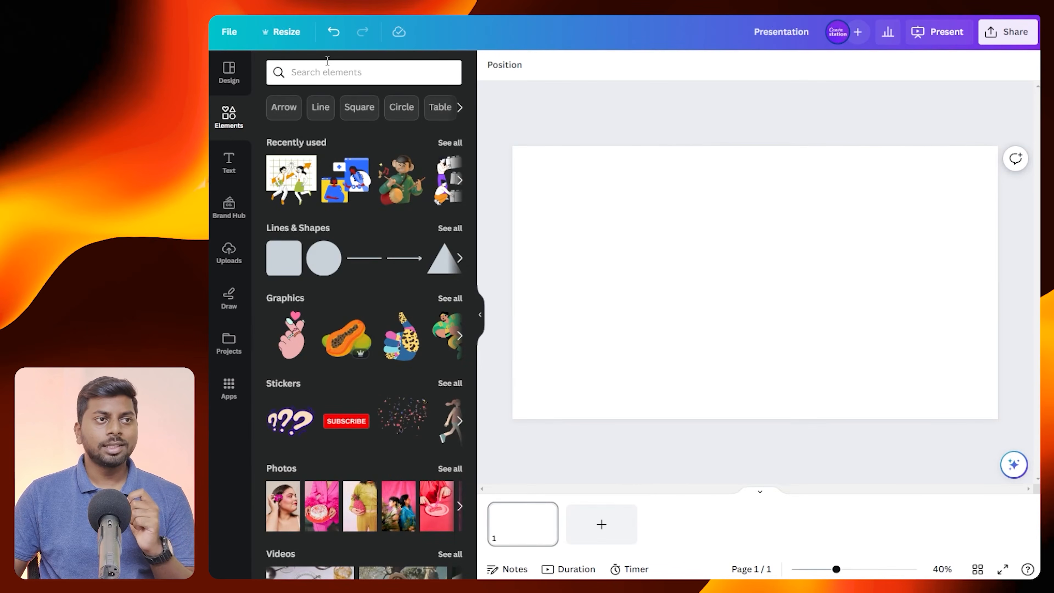
left_click(323, 73)
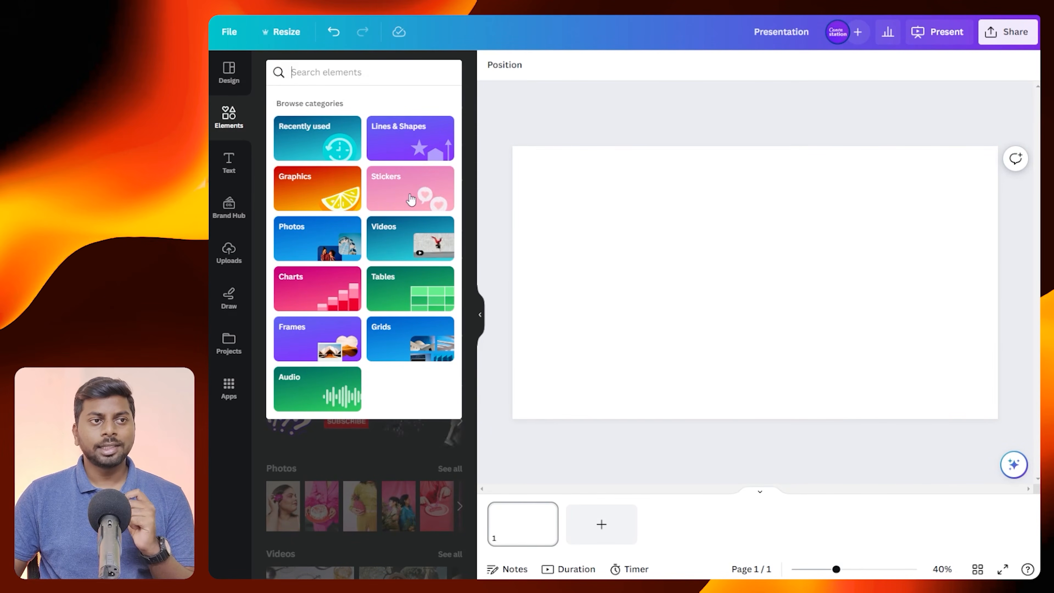
left_click(395, 193)
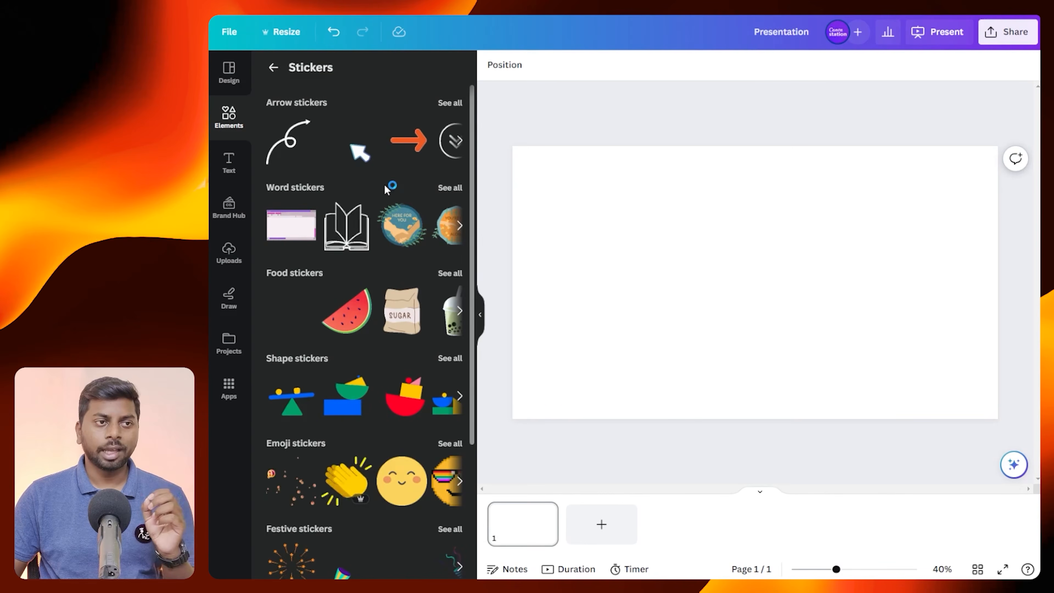
scroll(385, 187, "down", 2)
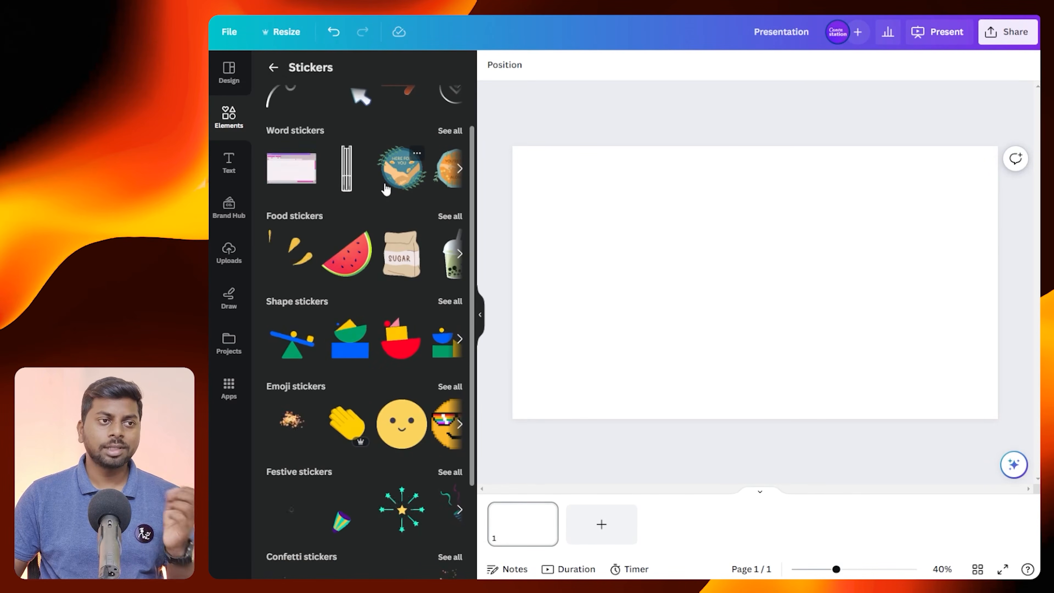
left_click(347, 343)
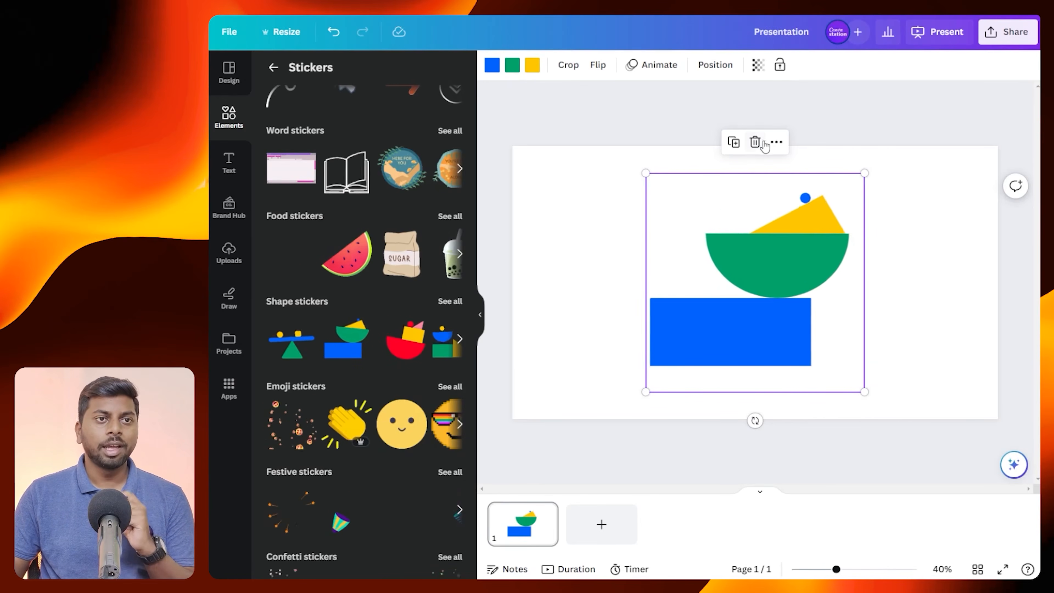
left_click(755, 142)
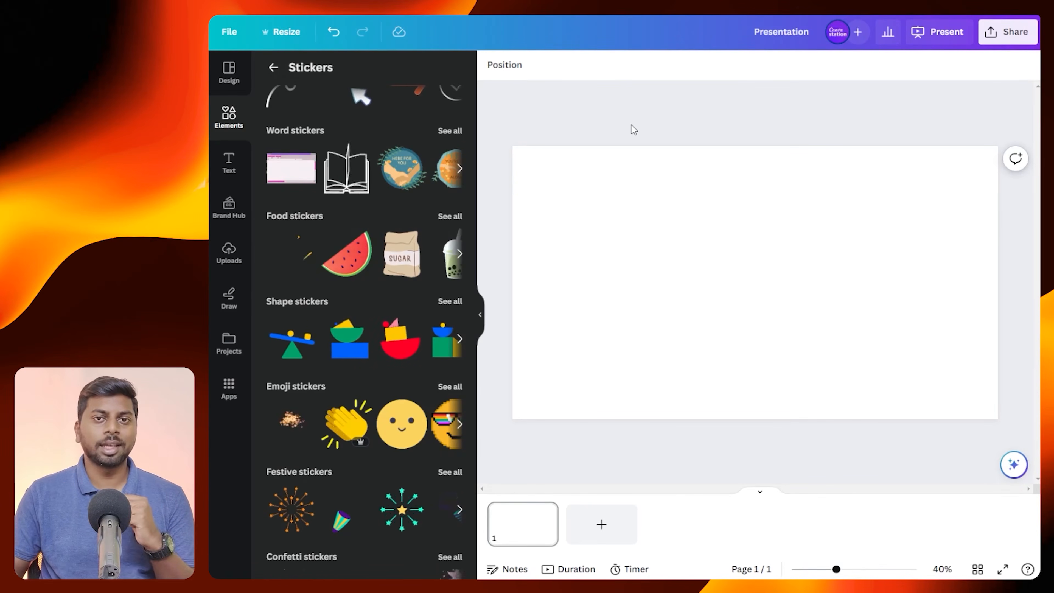
Search the elements for "car" and filter the results to animated ones
left_click(273, 68)
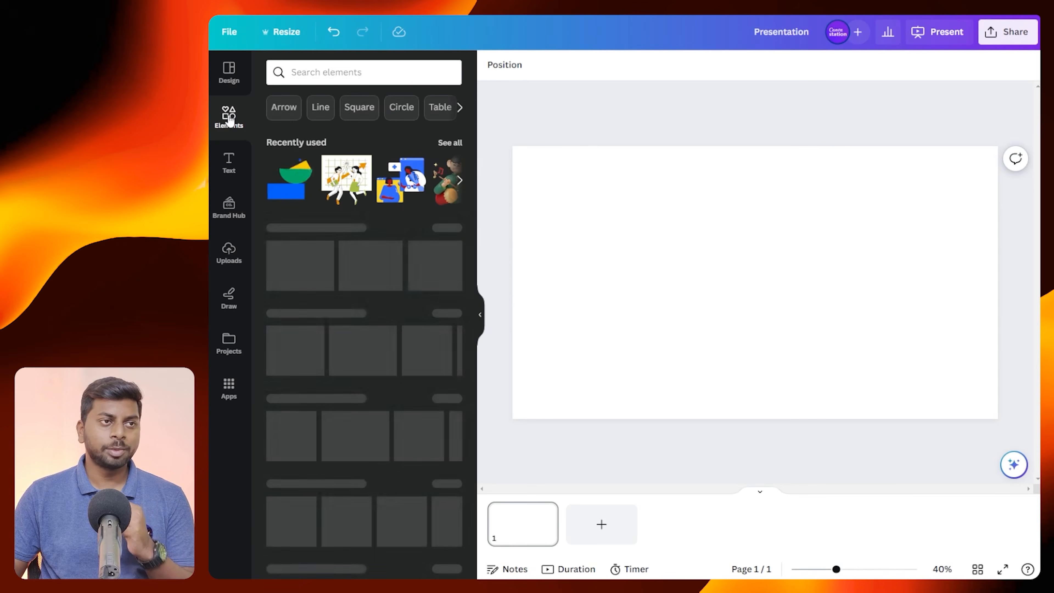
left_click(315, 71)
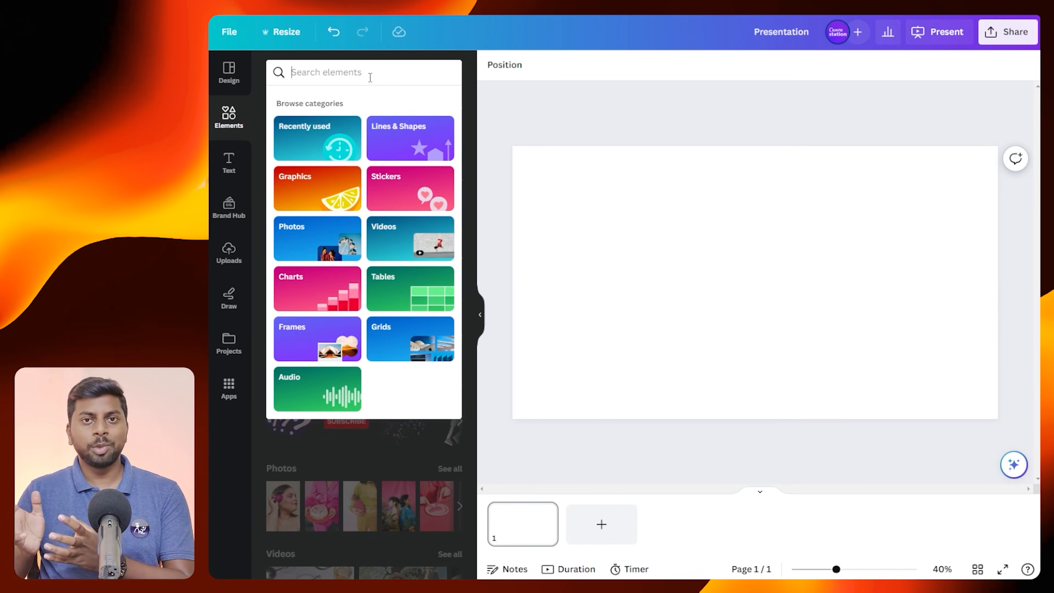
type("car")
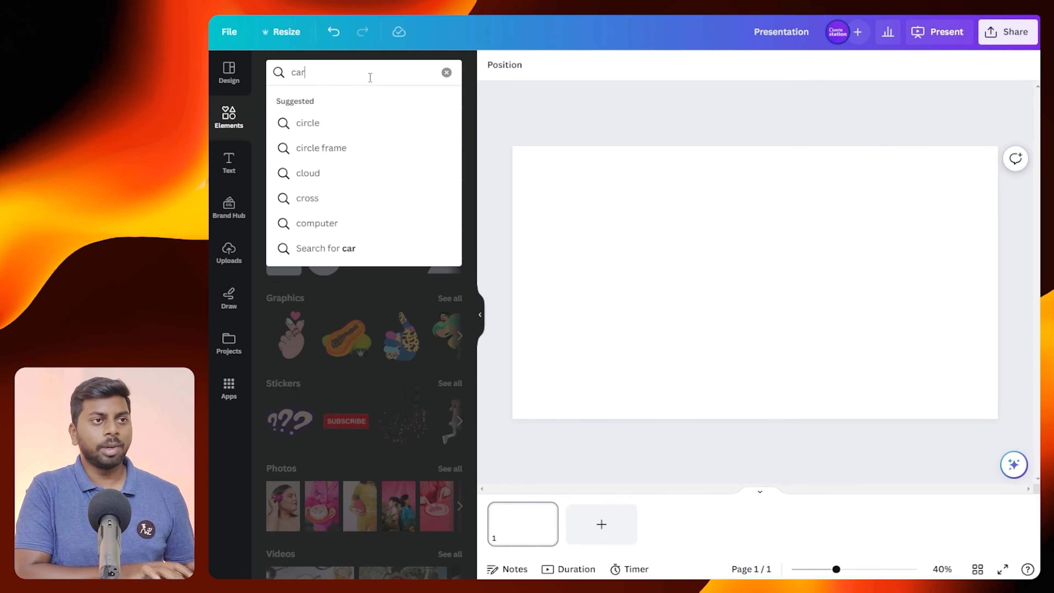
key("Return")
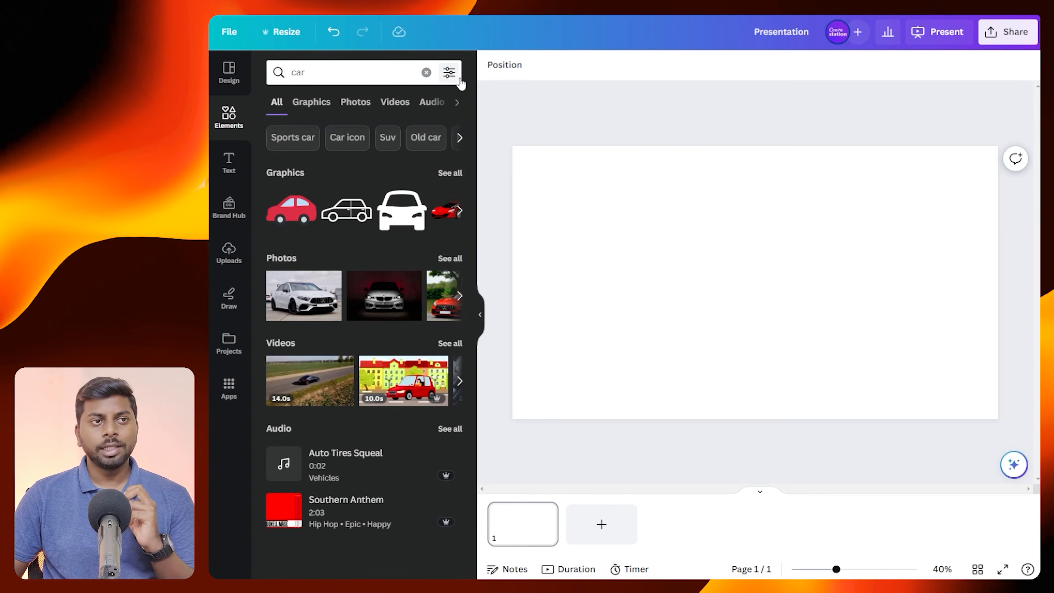
left_click(450, 73)
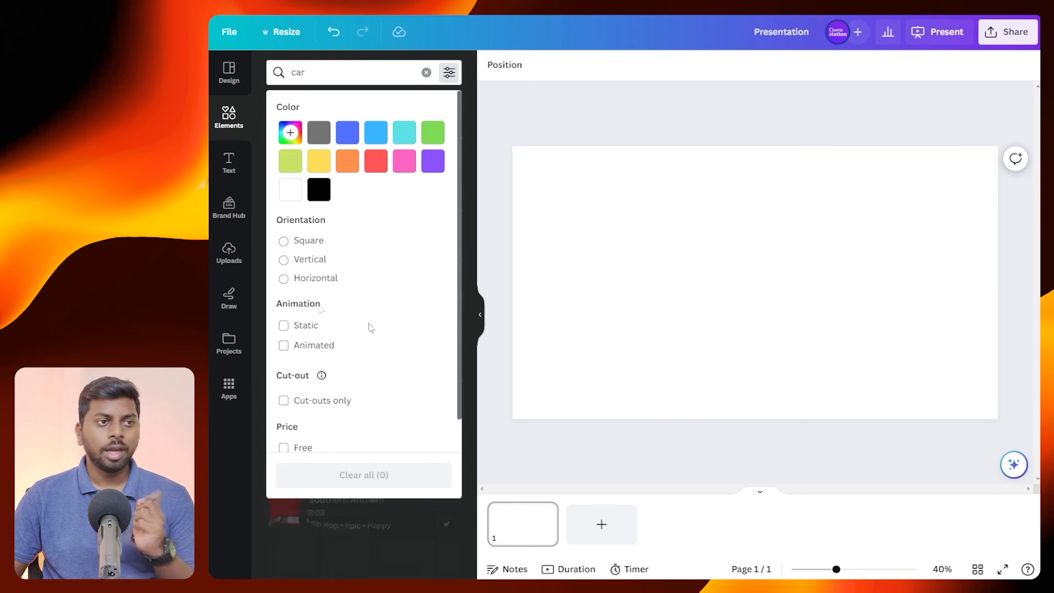
left_click(289, 347)
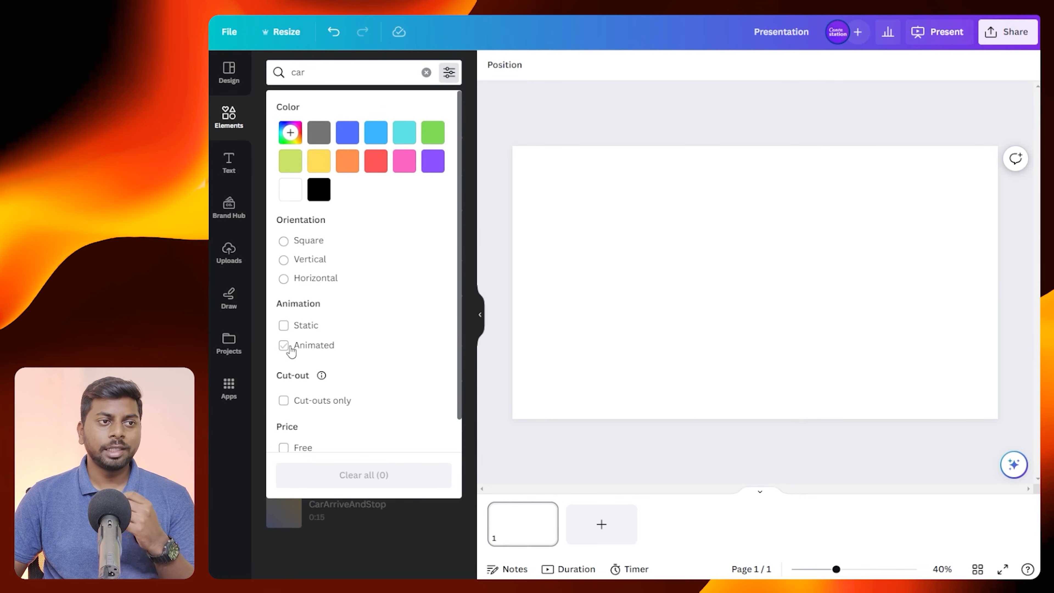
left_click(370, 513)
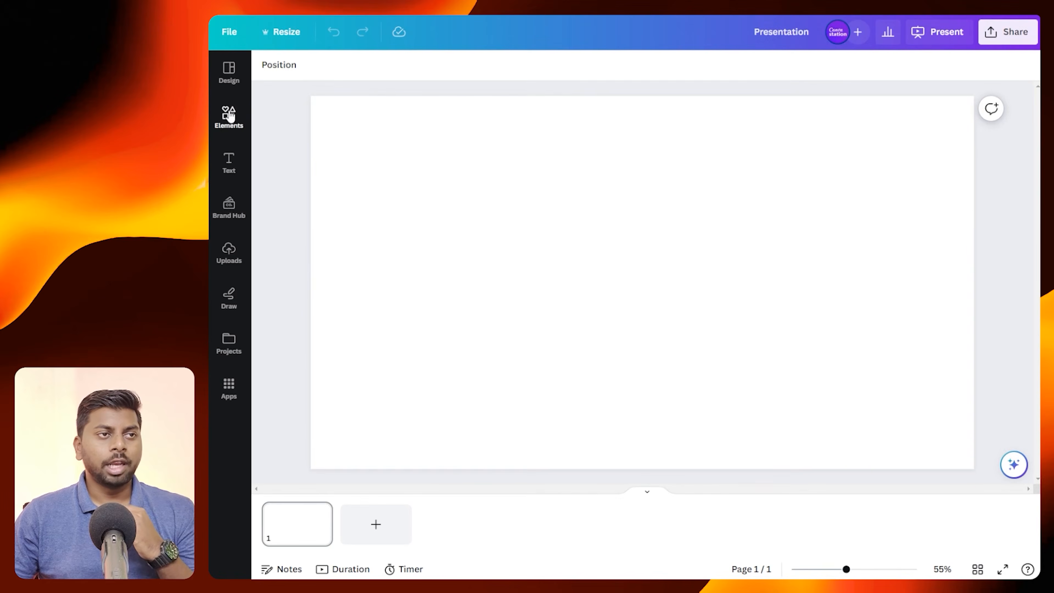
Browse the elements overview down to the charts, and add a scatterplot chart from the Charts app to the page
left_click(230, 116)
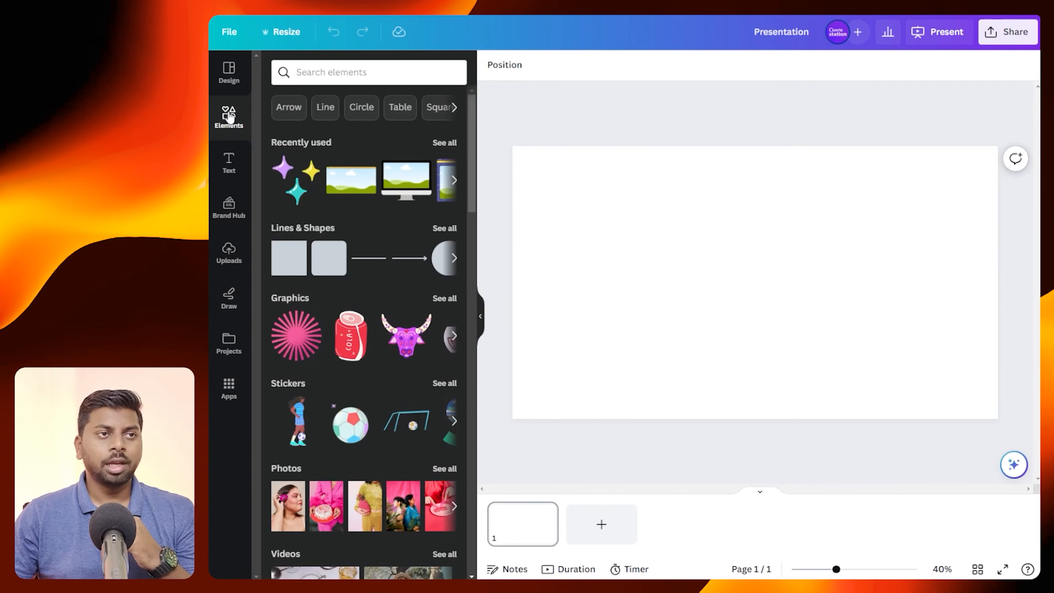
left_click(318, 72)
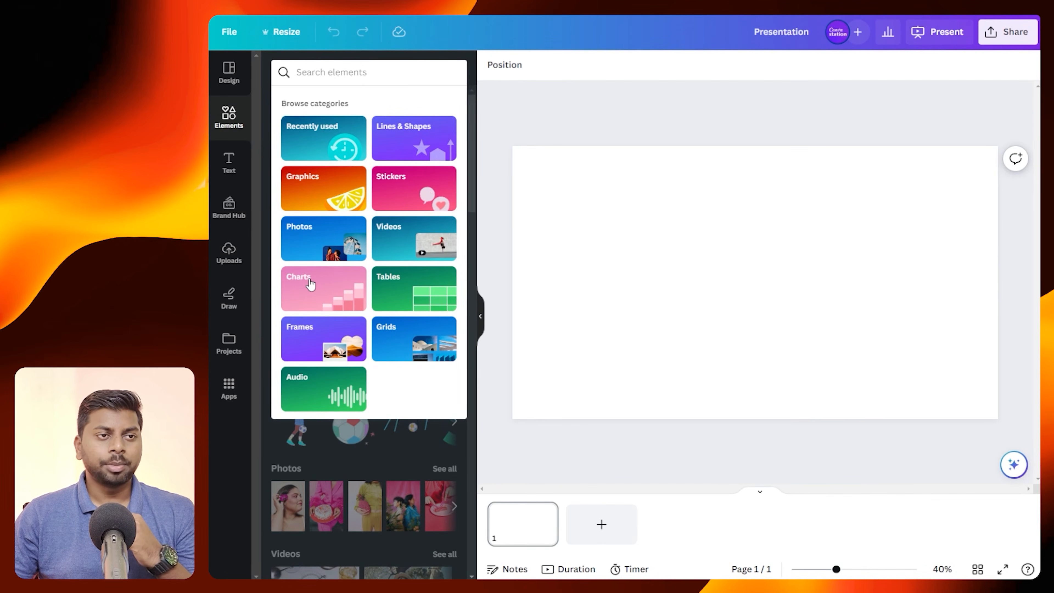
left_click(347, 452)
scroll(376, 249, "down", 8)
scroll(377, 249, "down", 4)
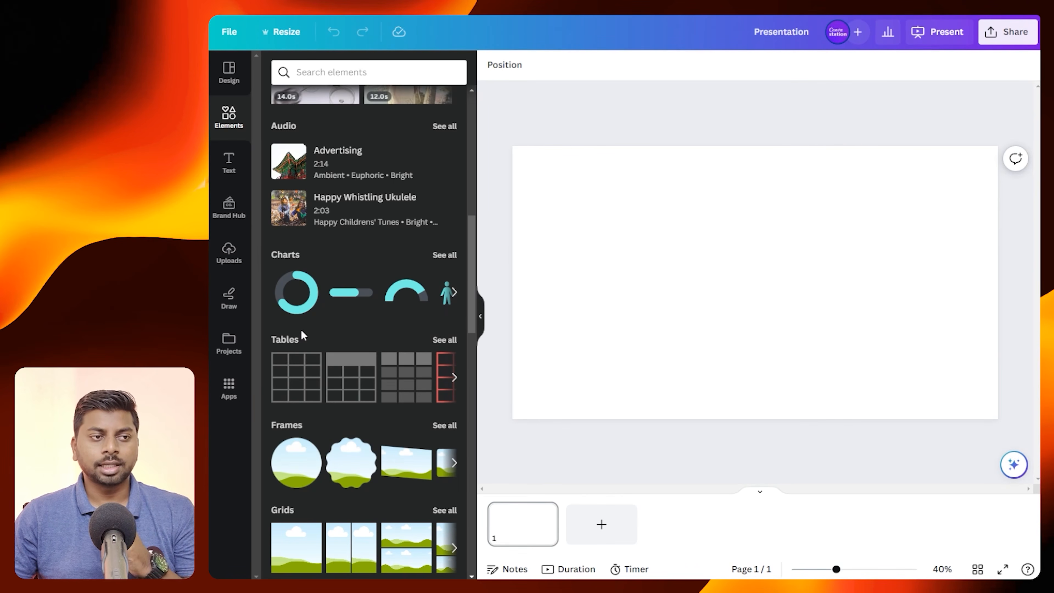
left_click(230, 392)
scroll(290, 357, "down", 5)
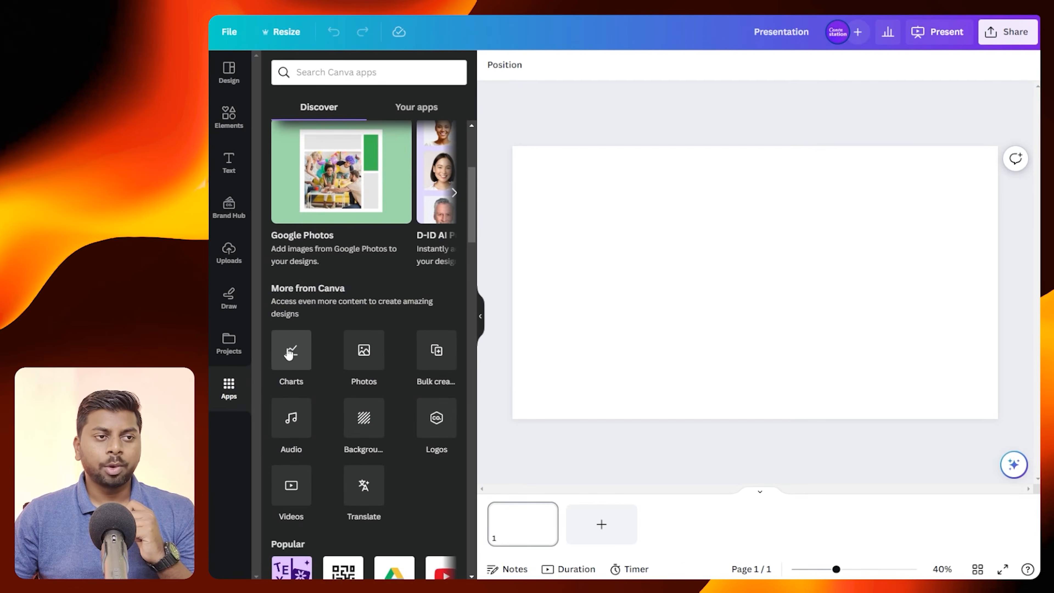
left_click(289, 350)
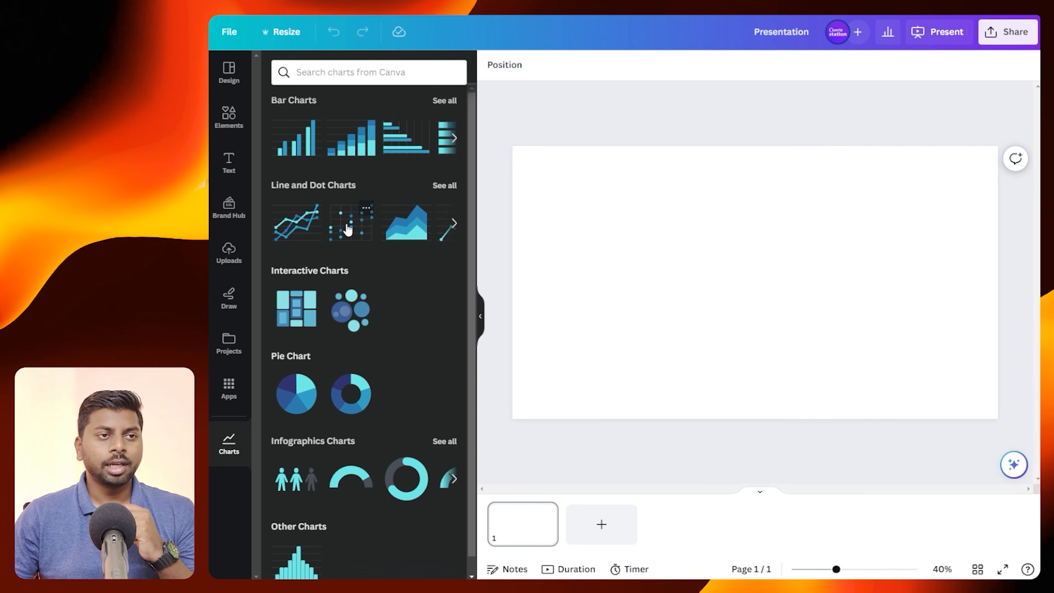
left_click(348, 229)
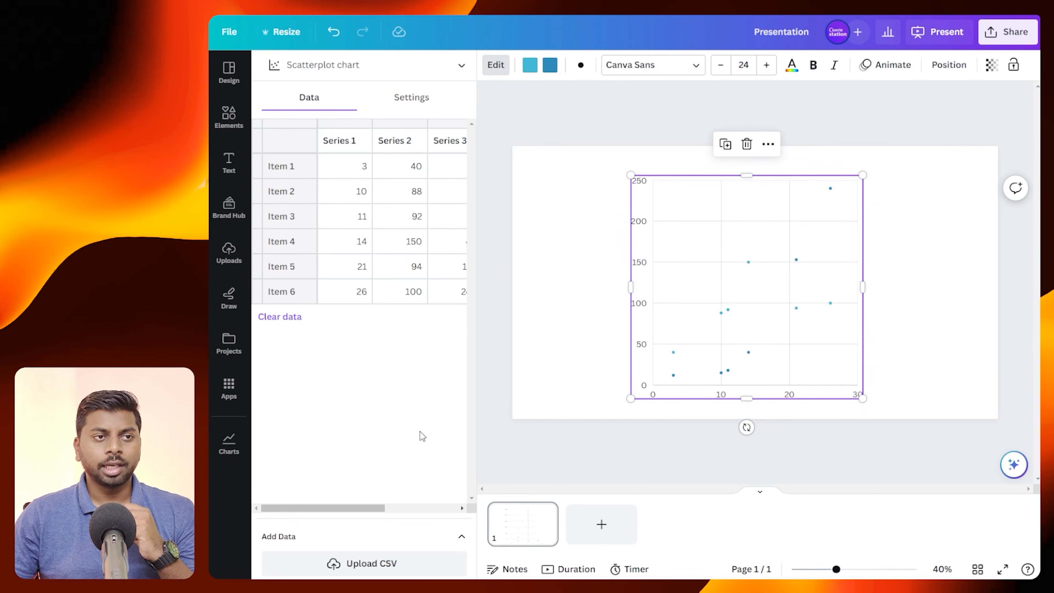
mouse_move(316, 506)
left_mouse_down()
mouse_move(363, 508)
mouse_move(316, 507)
left_mouse_up()
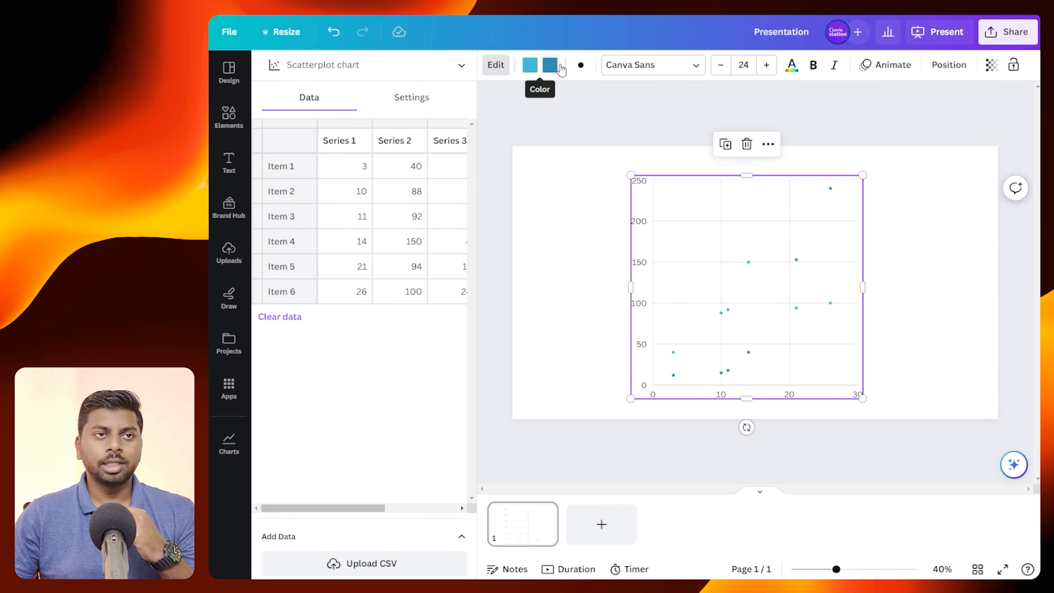
Try the square and diamond markers on the scatterplot, switch them to stars, and adjust the marker size
left_click(580, 66)
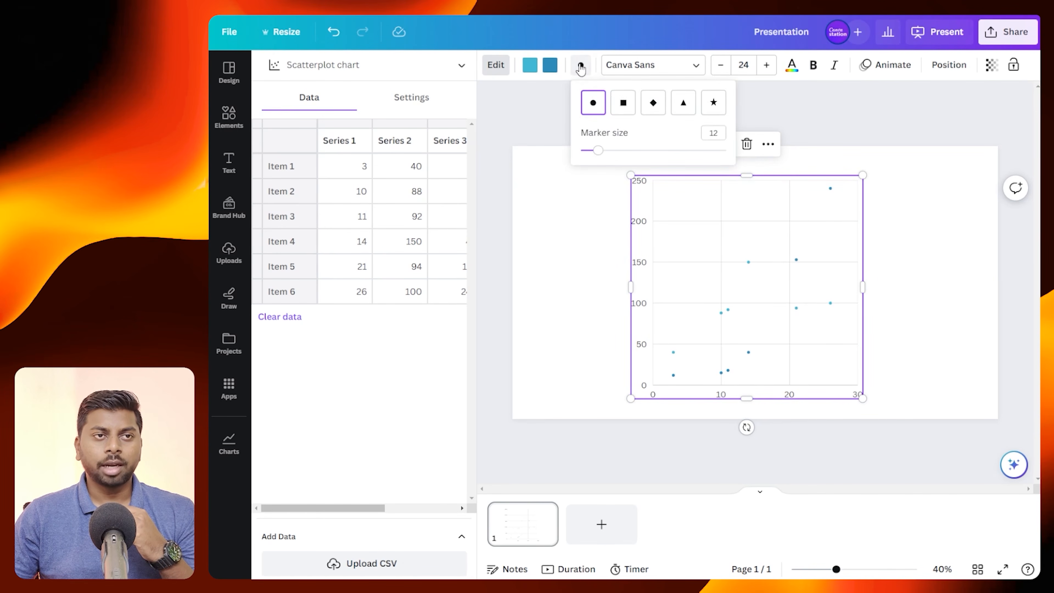
left_click(623, 103)
left_click(653, 103)
left_click(713, 103)
mouse_move(595, 154)
left_mouse_down()
mouse_move(676, 150)
mouse_move(609, 153)
left_mouse_up()
left_click(384, 82)
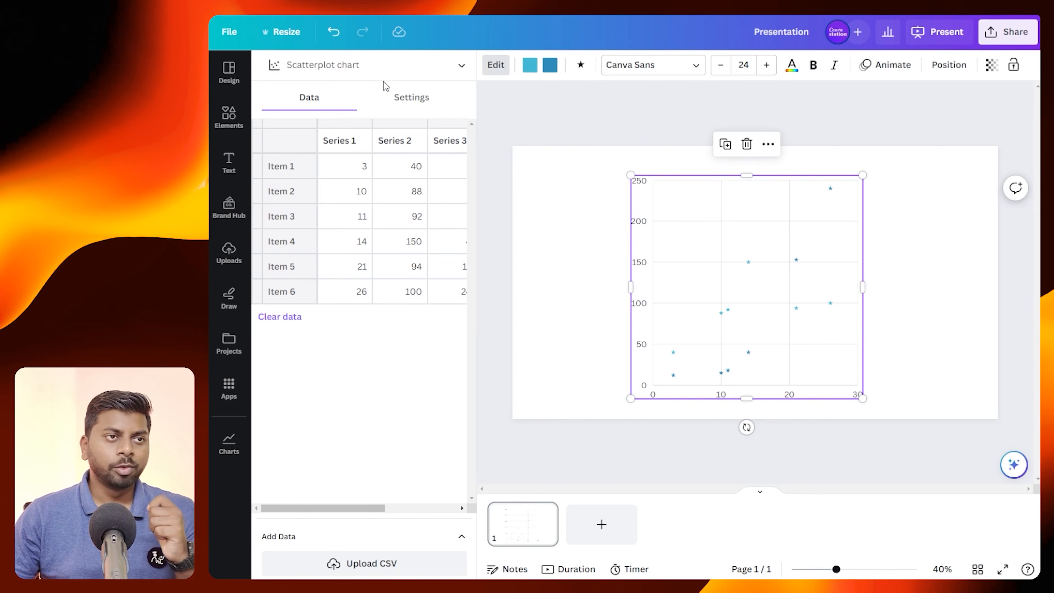
Convert the scatterplot to a stacked bar chart and that to a funnel chart
left_click(322, 69)
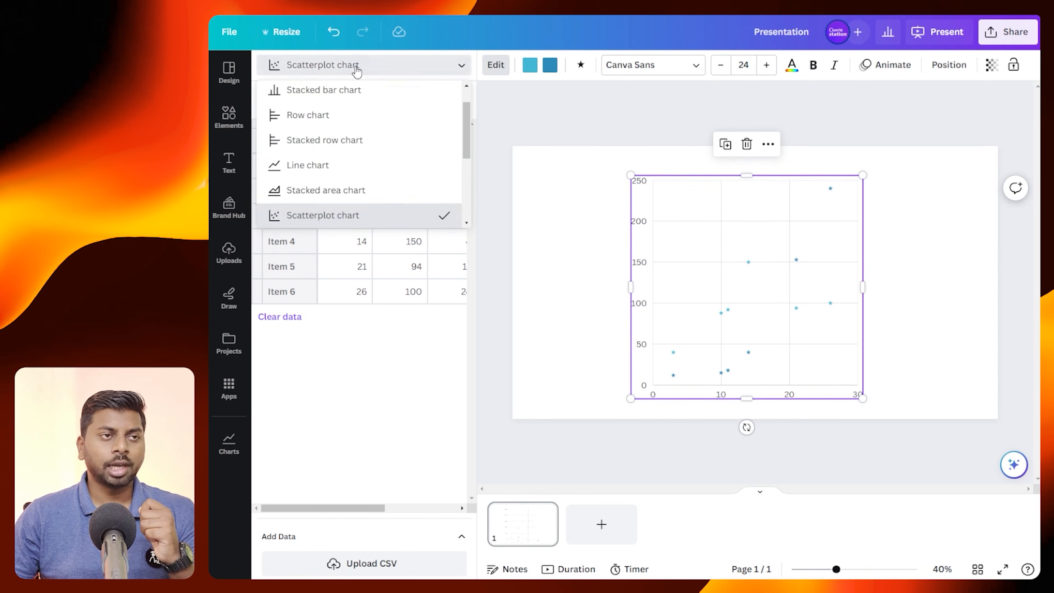
left_click(352, 95)
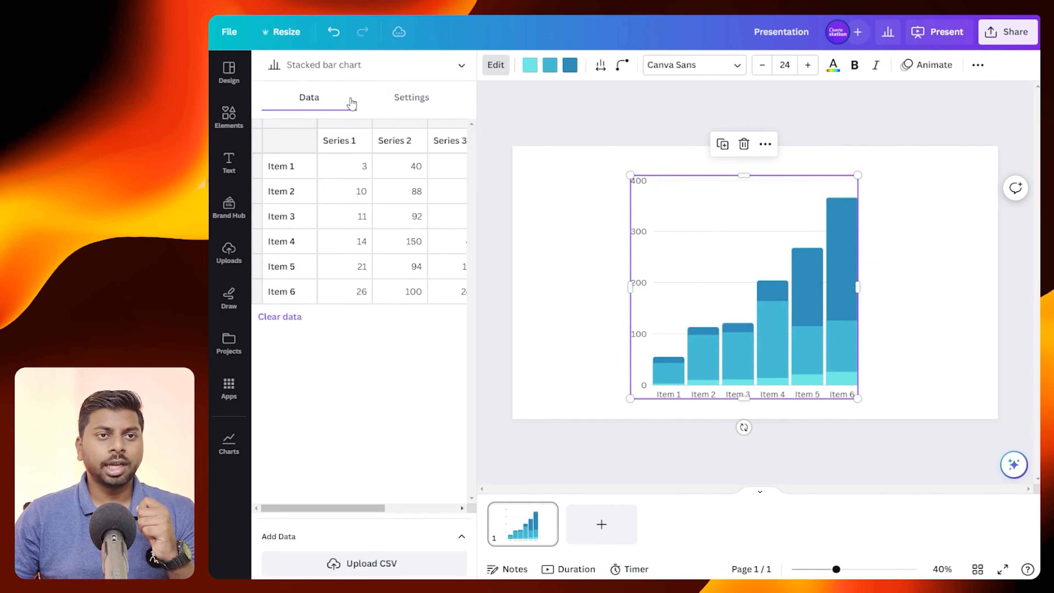
left_click(337, 78)
left_click(339, 143)
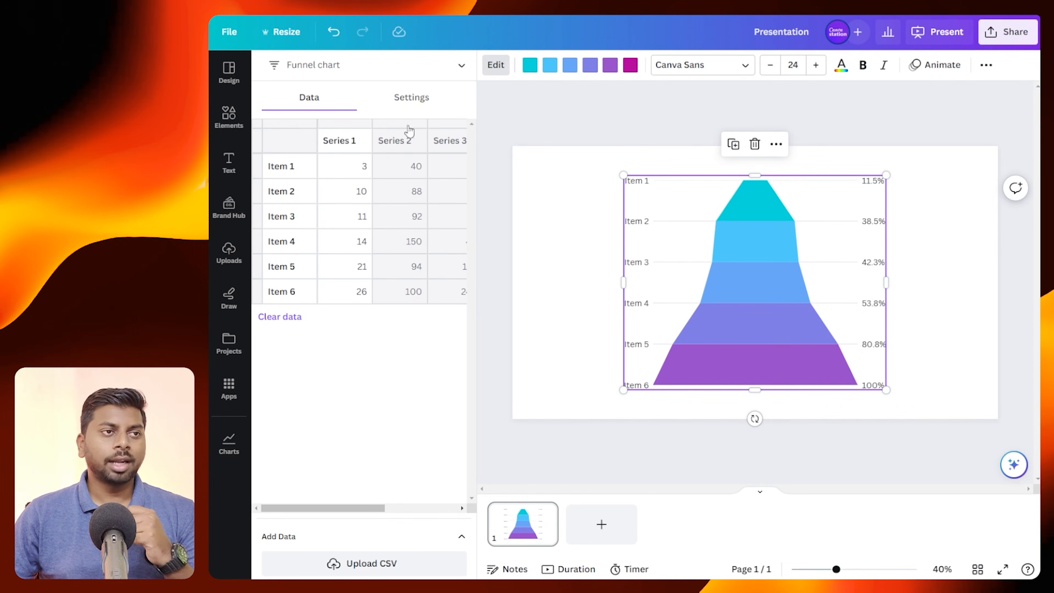
Add a second page and insert the blue table with shaded cells from the Tables category of the elements
left_click(229, 116)
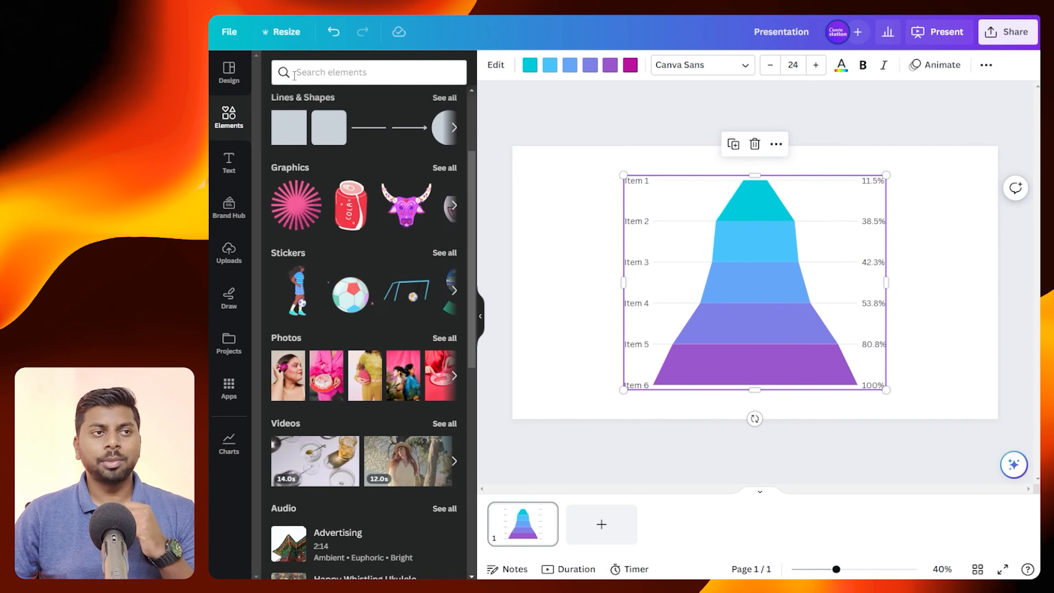
scroll(365, 278, "down", 8)
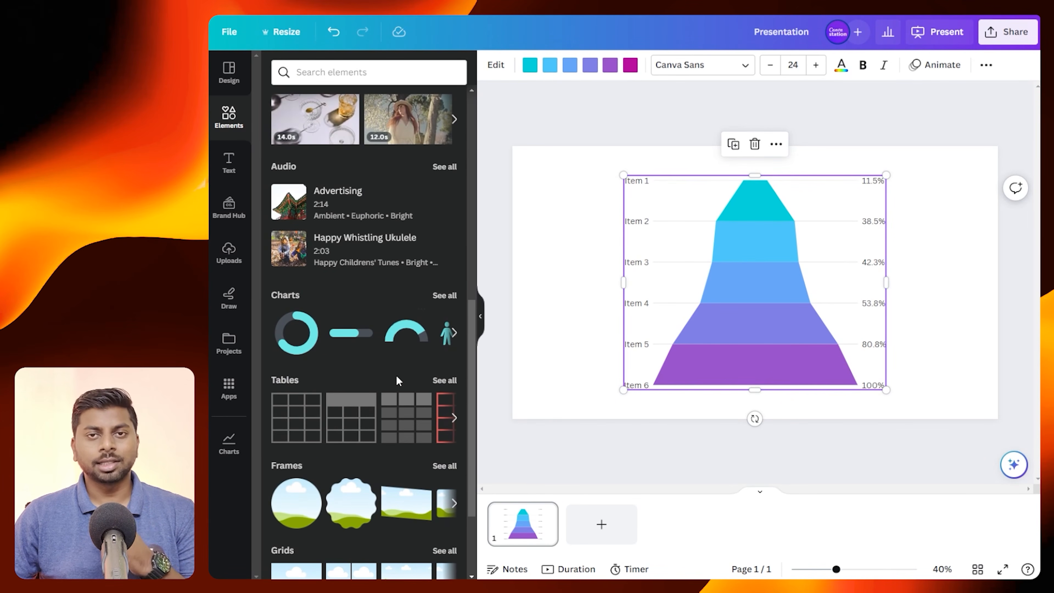
left_click(326, 71)
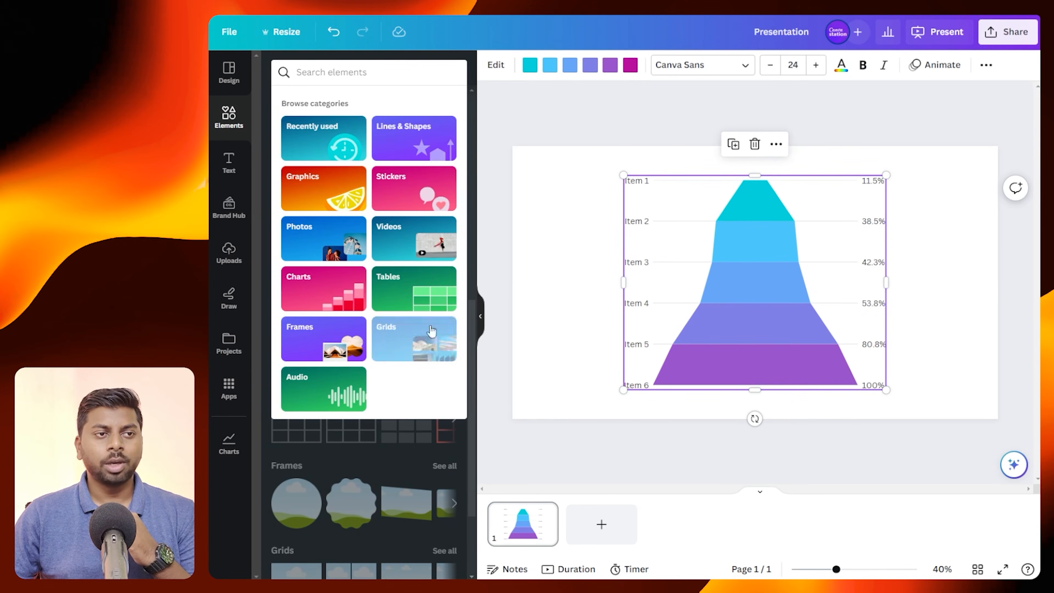
left_click(419, 300)
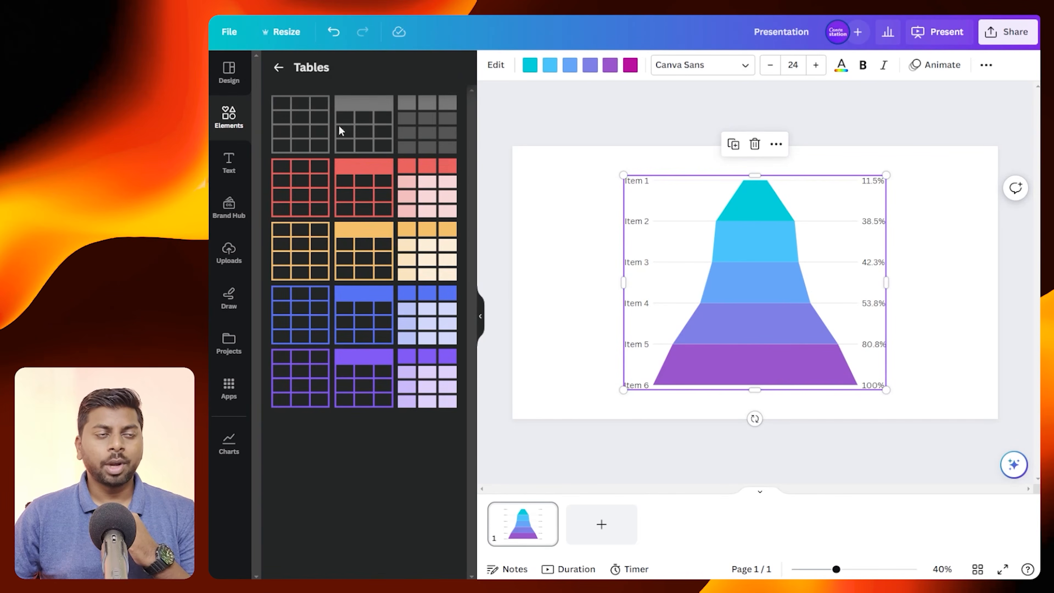
left_click(600, 531)
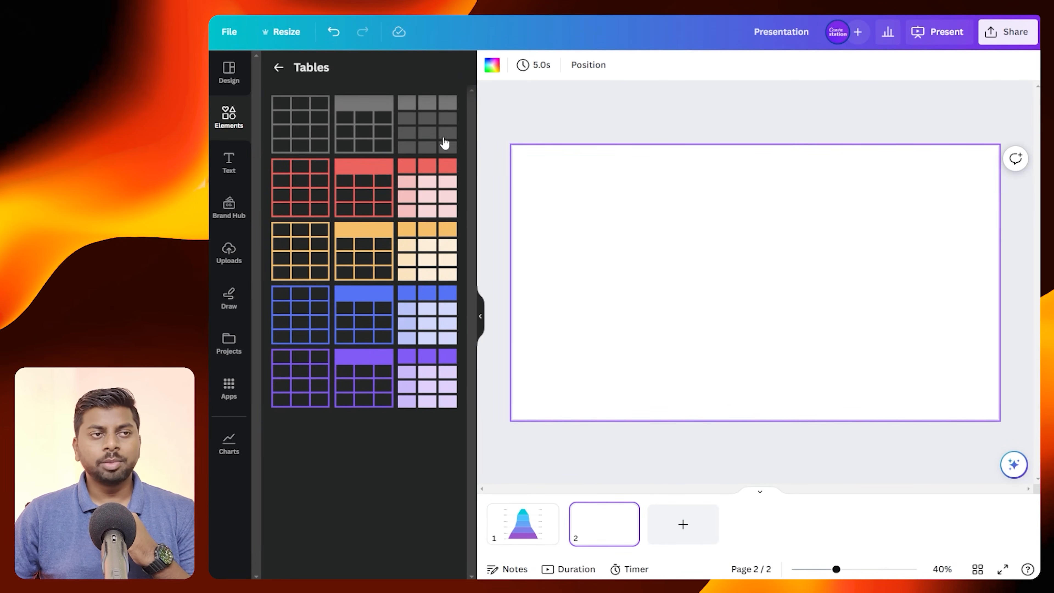
left_click(420, 312)
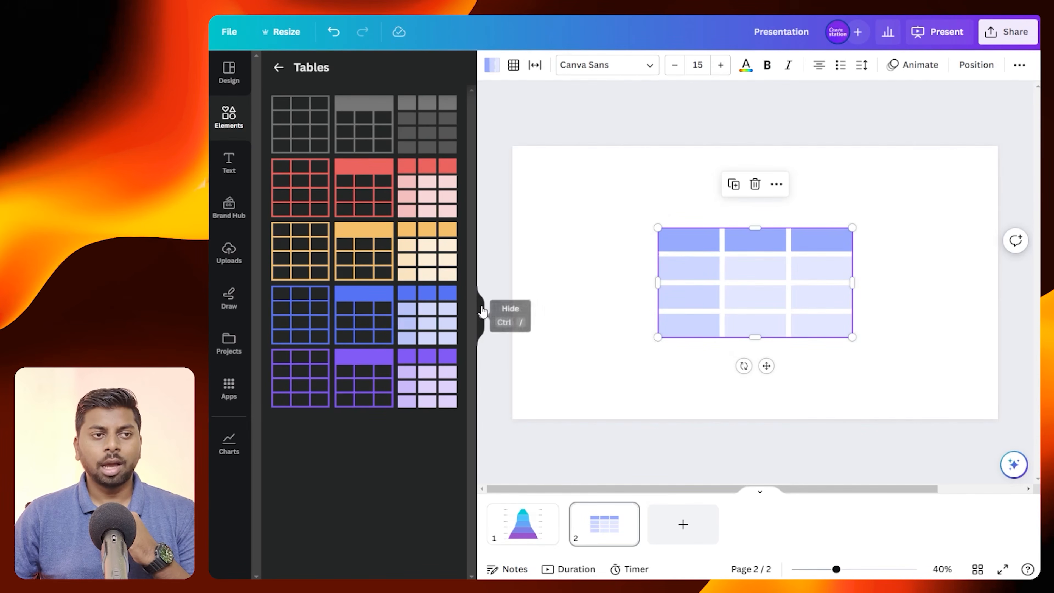
left_click(481, 316)
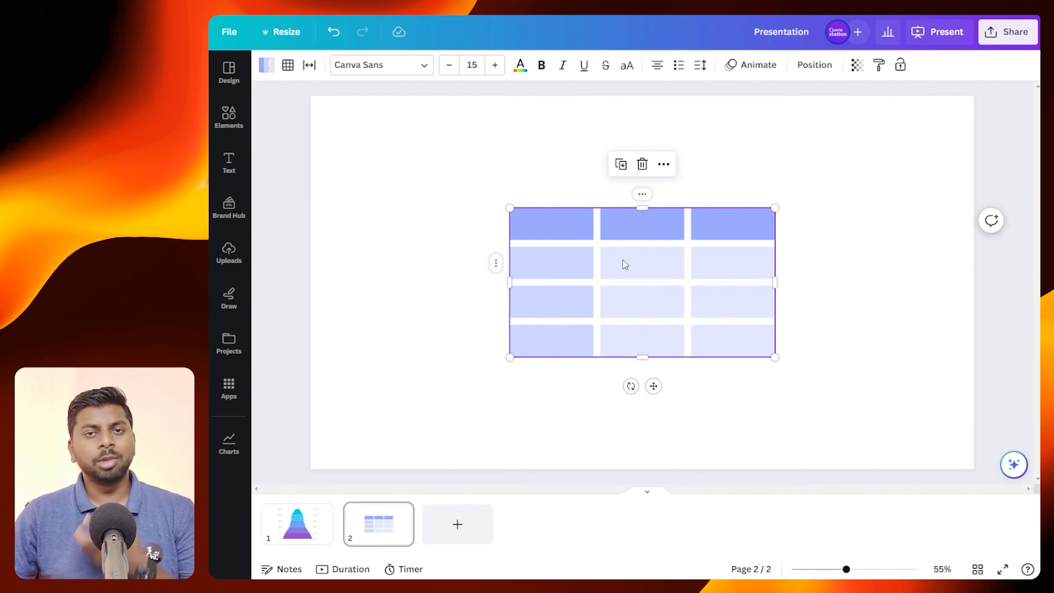
Enter "Data" and "Place" in the first two header cells of the table
left_click(550, 225)
left_click(550, 224)
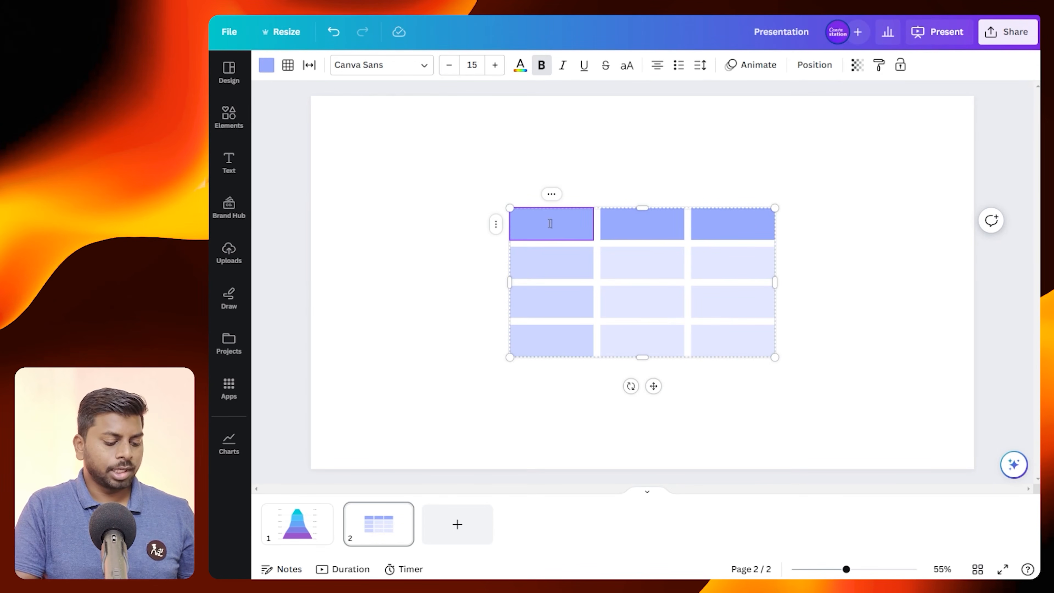
type("Data")
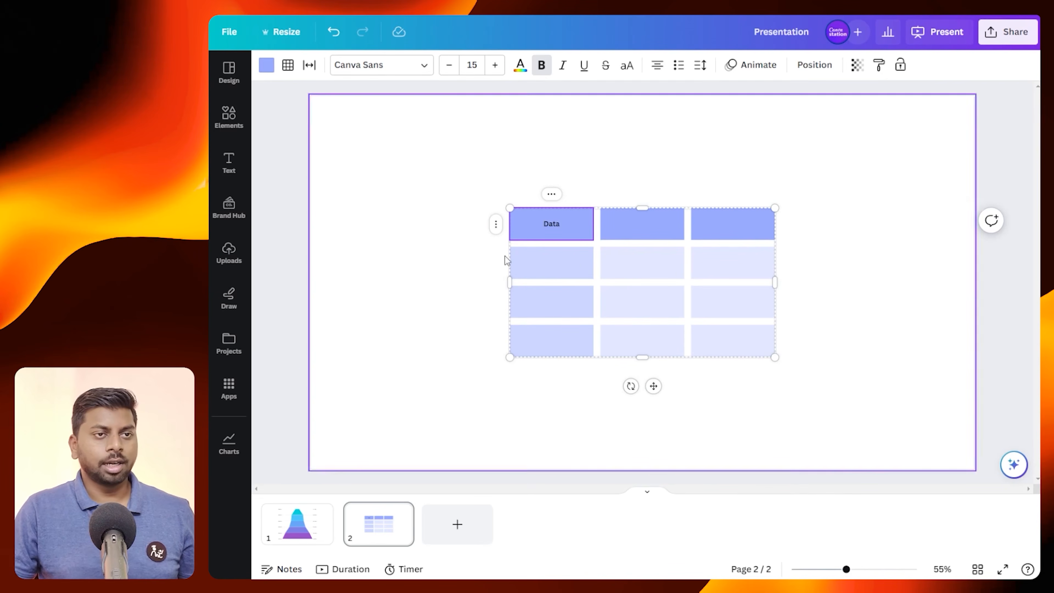
left_click(648, 233)
type("Place")
left_click(754, 172)
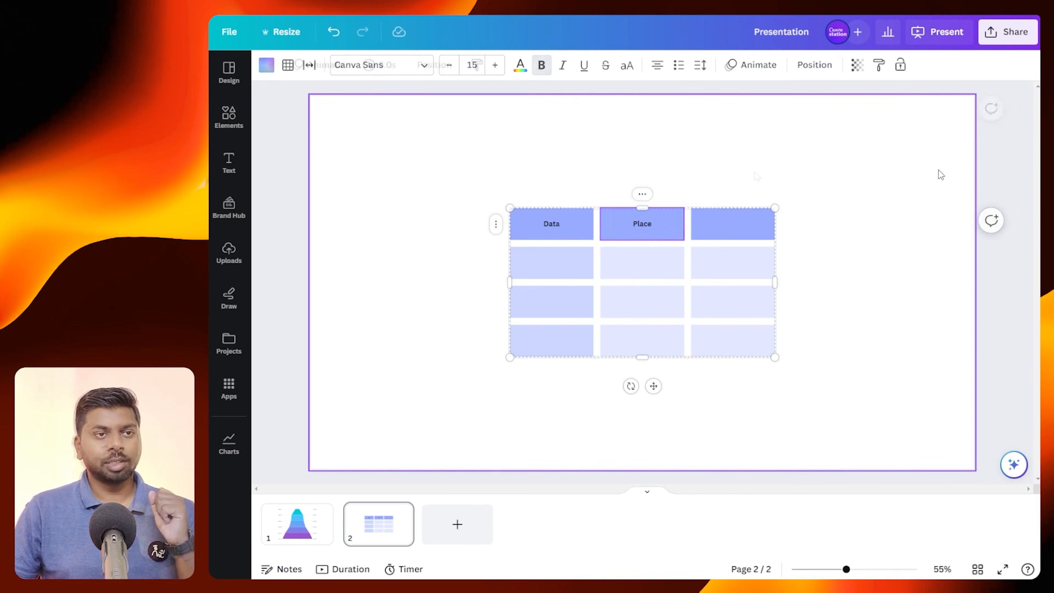
Insert a column before the "Data" column and a row at the bottom of the table
left_click(640, 226)
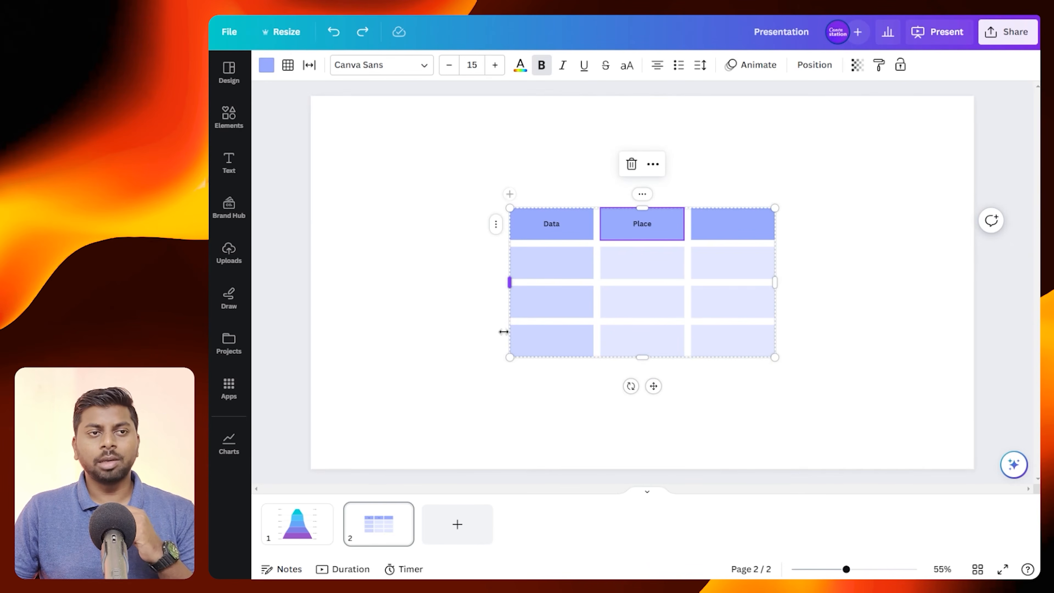
left_click(509, 194)
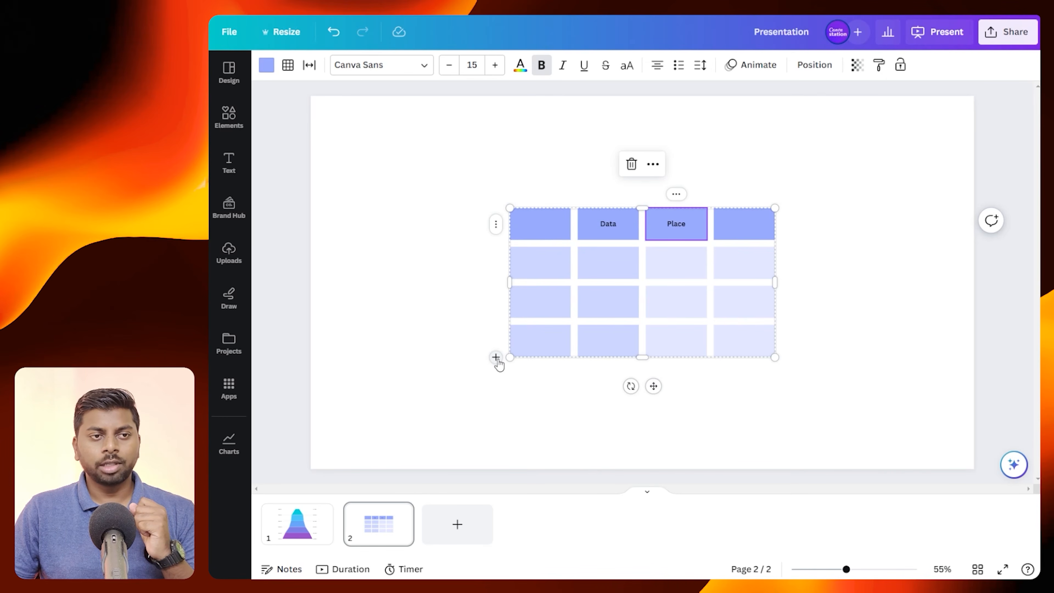
left_click(496, 357)
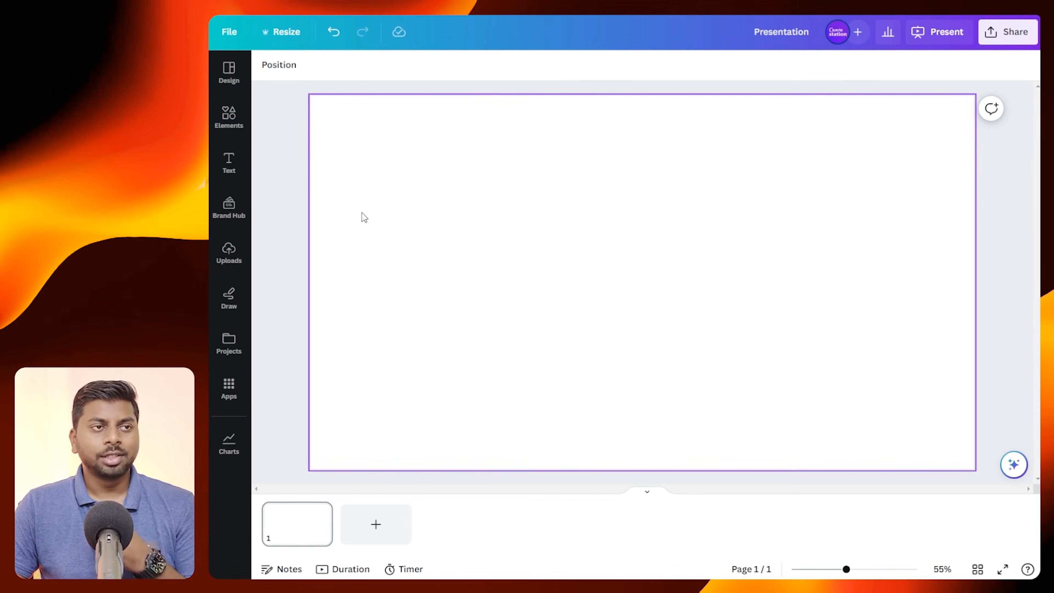
Browse the full Frames category of the elements and insert the diamond-shaped frame on the blank page
left_click(229, 120)
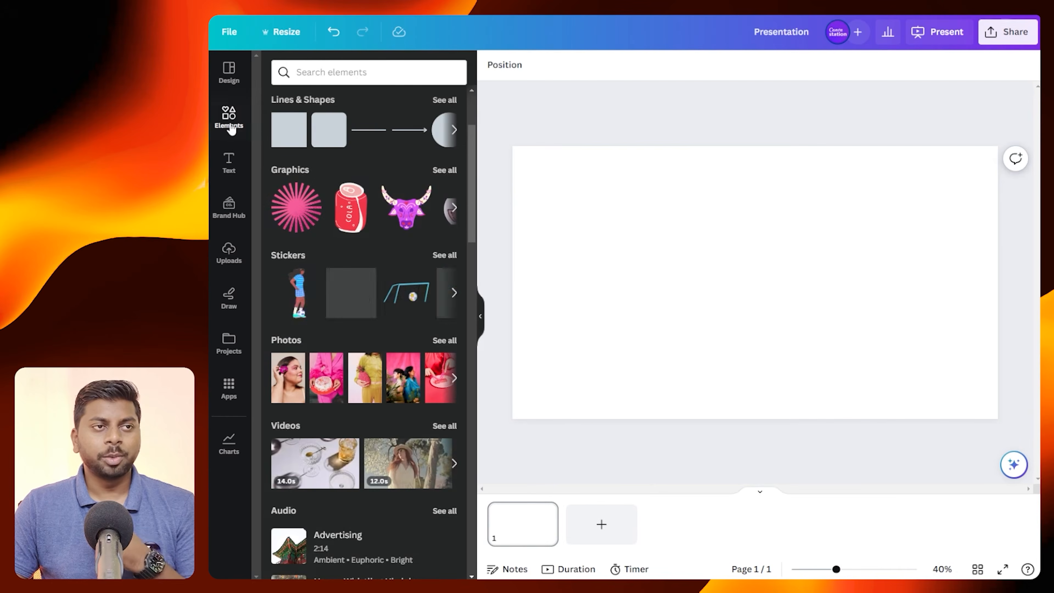
left_click(323, 72)
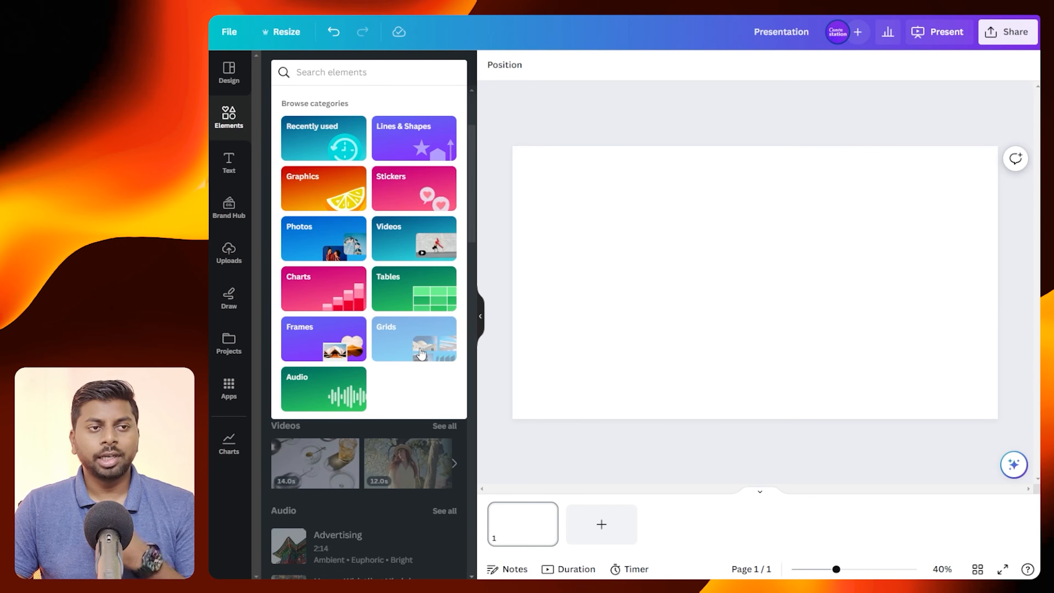
left_click(405, 461)
scroll(416, 386, "down", 15)
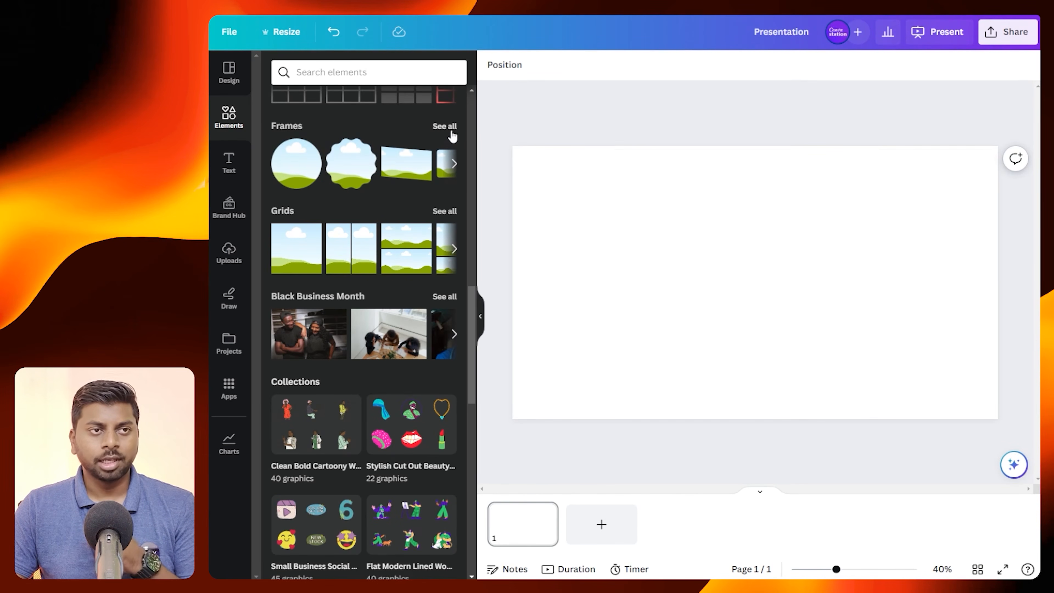
left_click(445, 127)
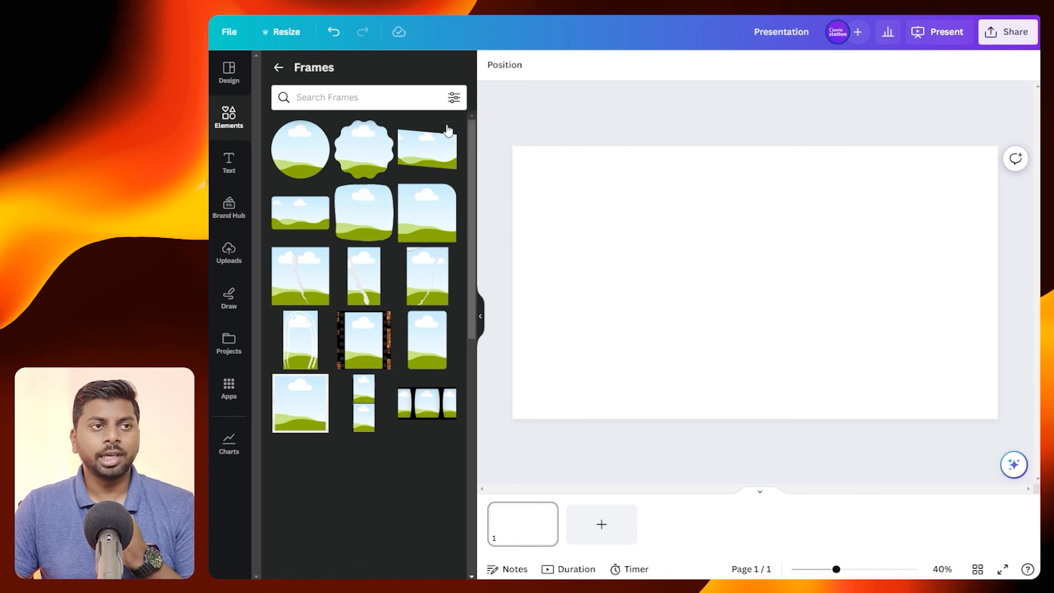
scroll(390, 201, "down", 1)
scroll(389, 201, "down", 10)
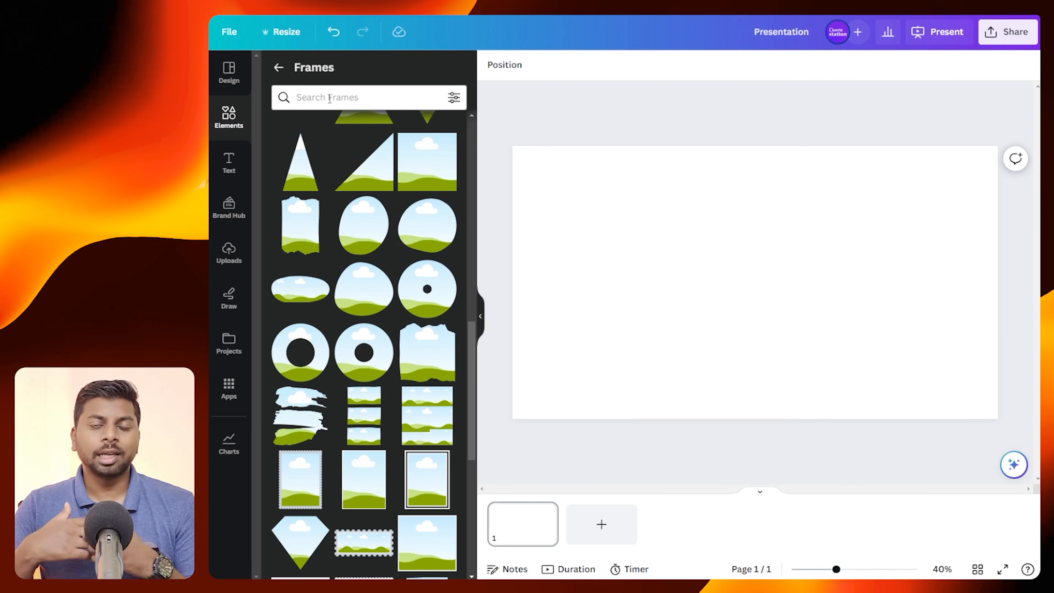
scroll(345, 204, "down", 5)
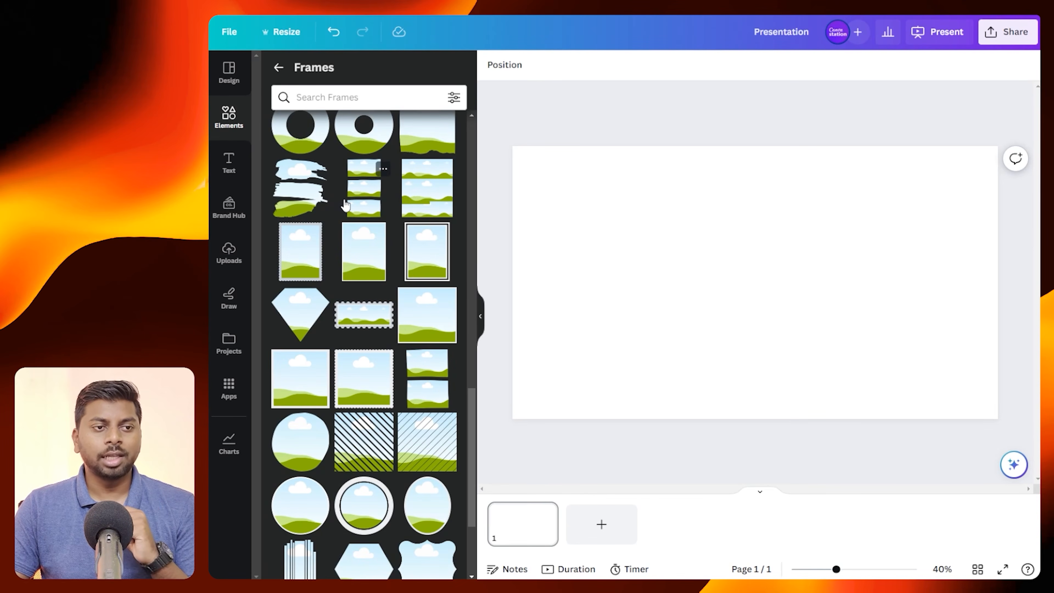
left_click(306, 315)
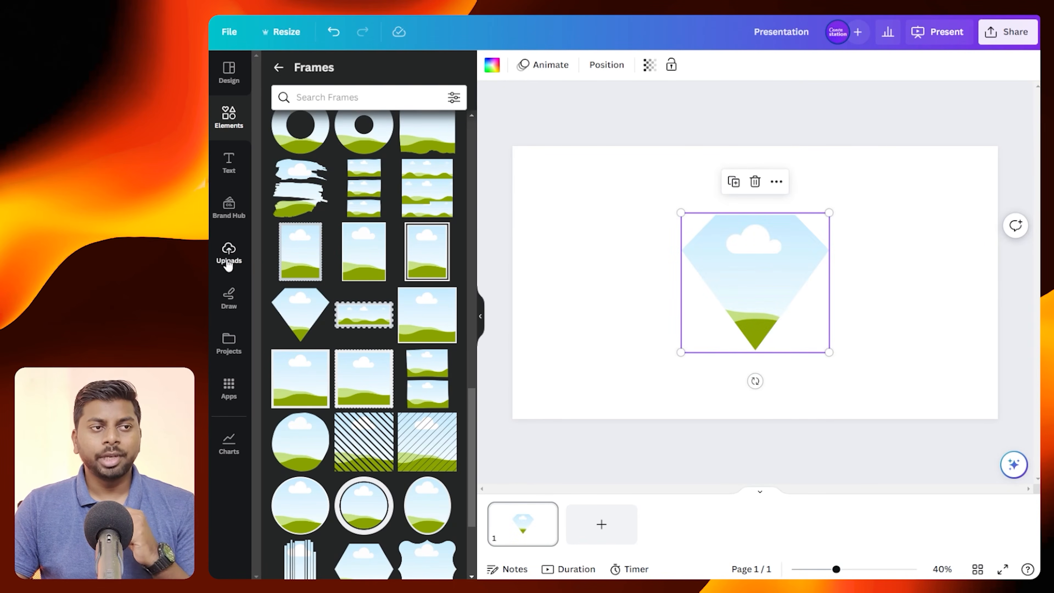
Fill the diamond frame with the uploaded photo of the man with crossed arms
left_click(228, 262)
left_click_drag(296, 261, 703, 258)
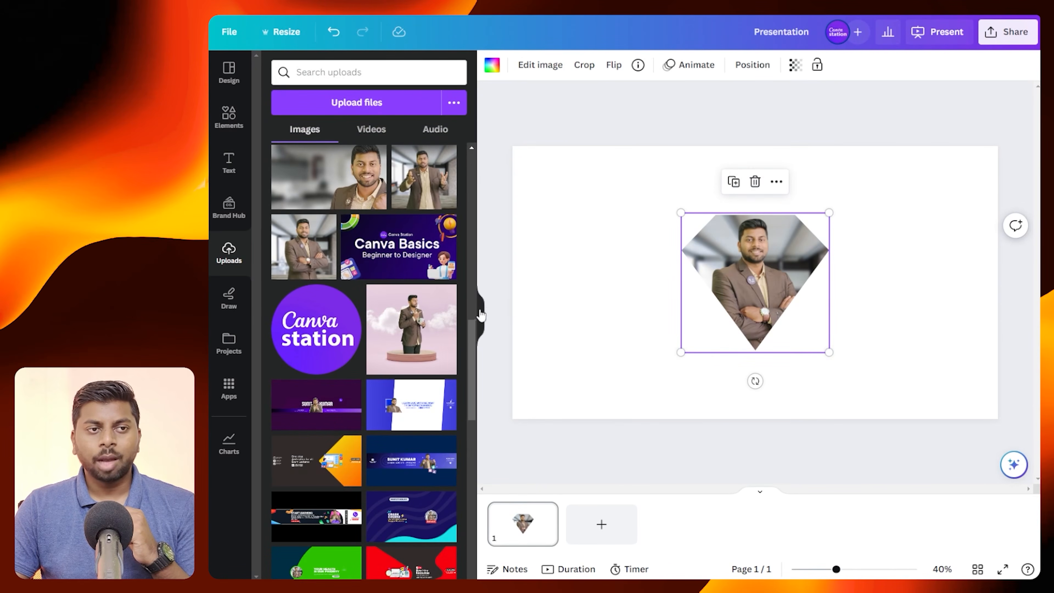
left_click(481, 313)
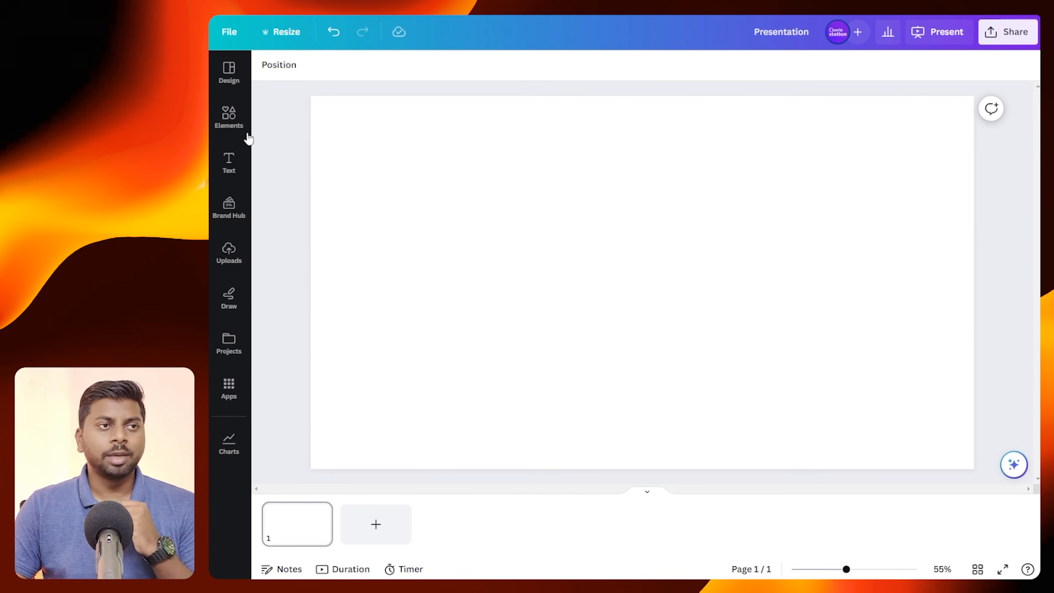
Browse the Grids category of the elements and insert the grid with one wide cell above two unequal cells on the blank page
left_click(240, 125)
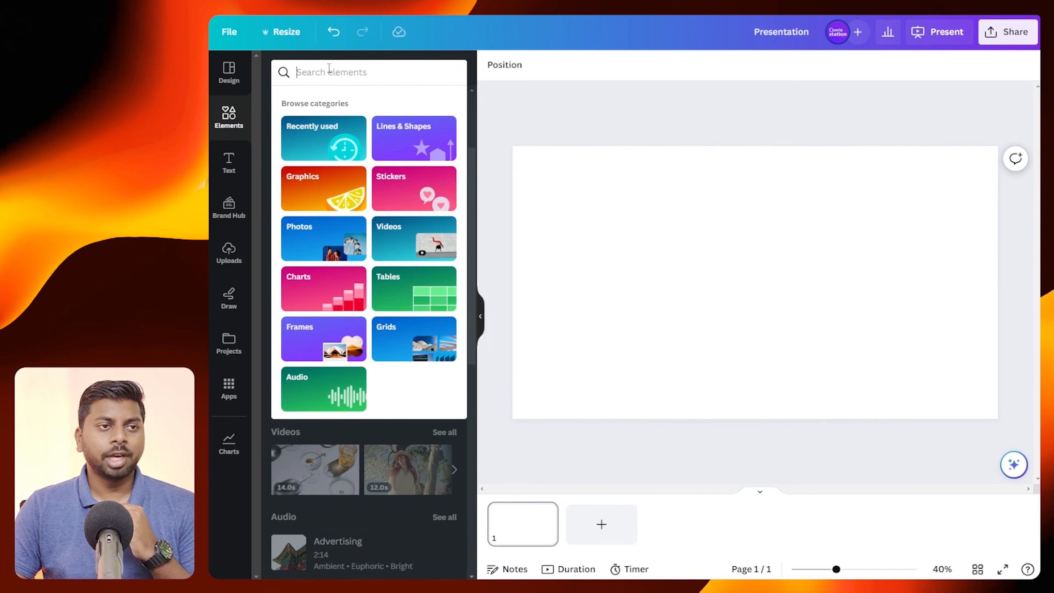
left_click(397, 339)
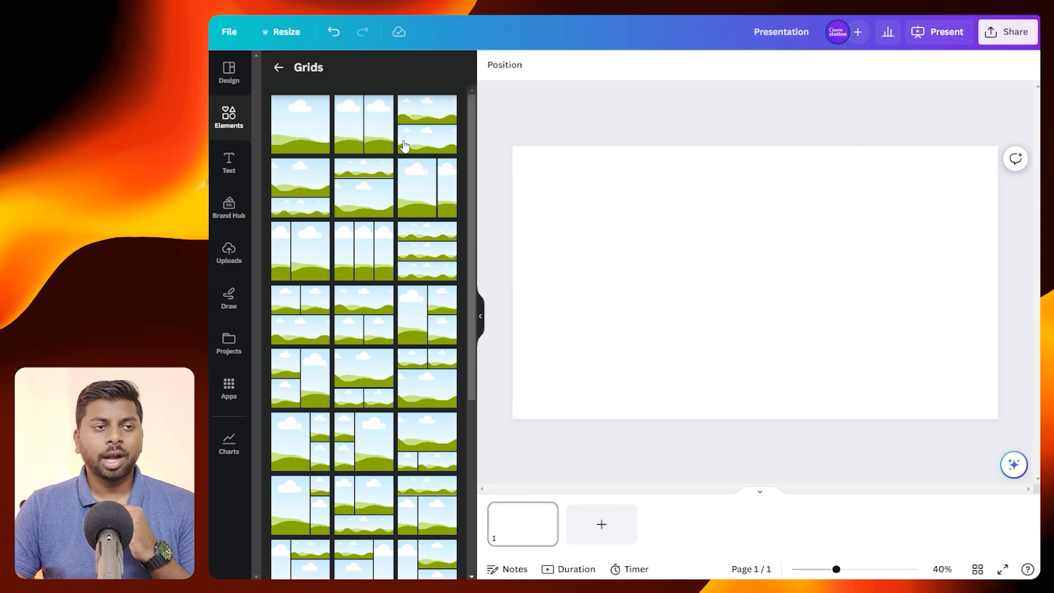
scroll(418, 141, "down", 5)
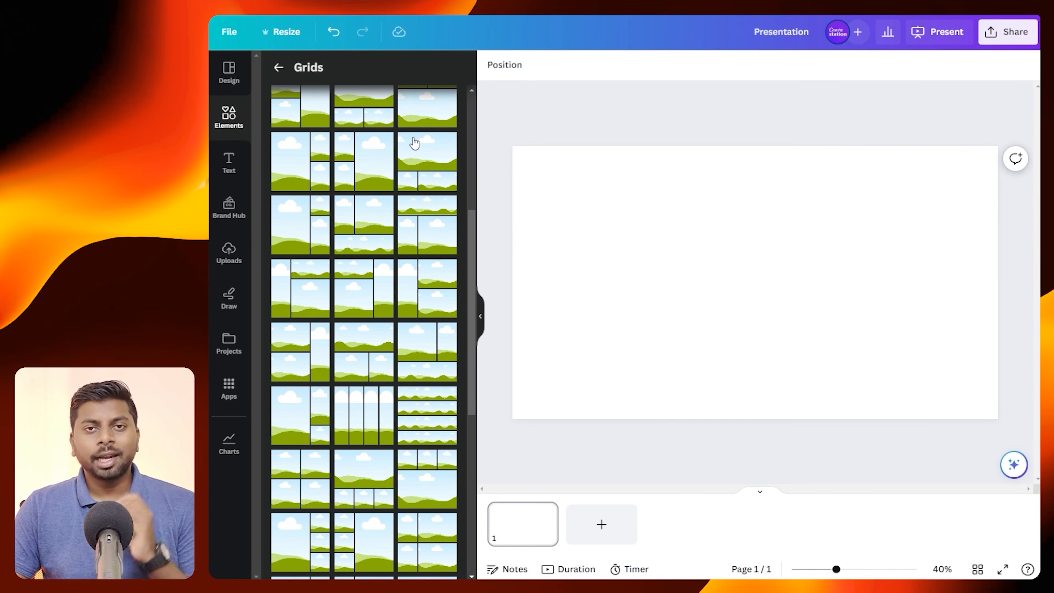
scroll(381, 274, "down", 2)
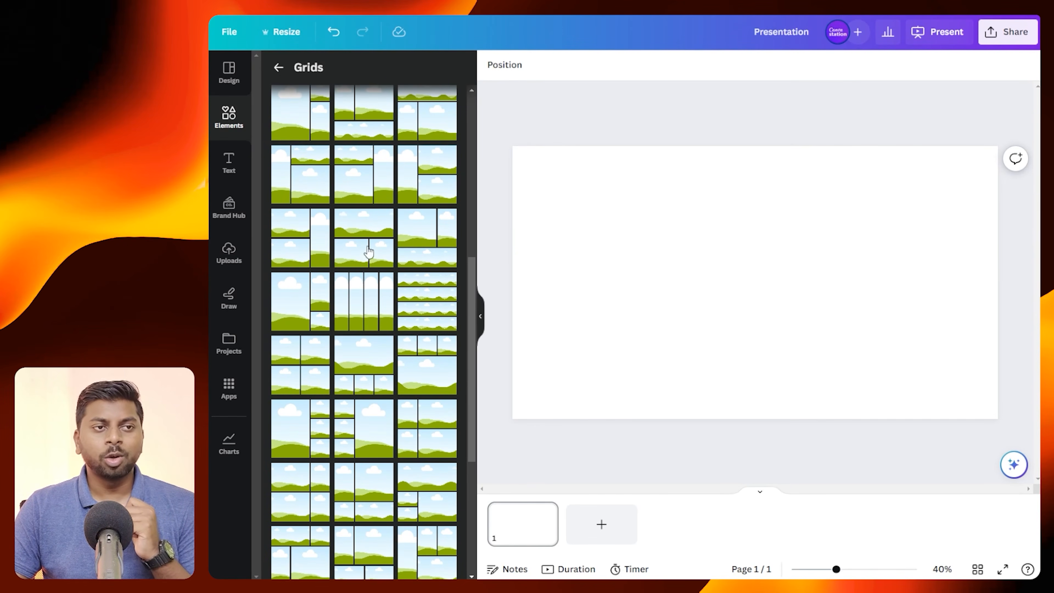
left_click(368, 249)
Narrow the grid from its left edge to a width of about 1,223 so it covers the right part of the page
left_click(480, 315)
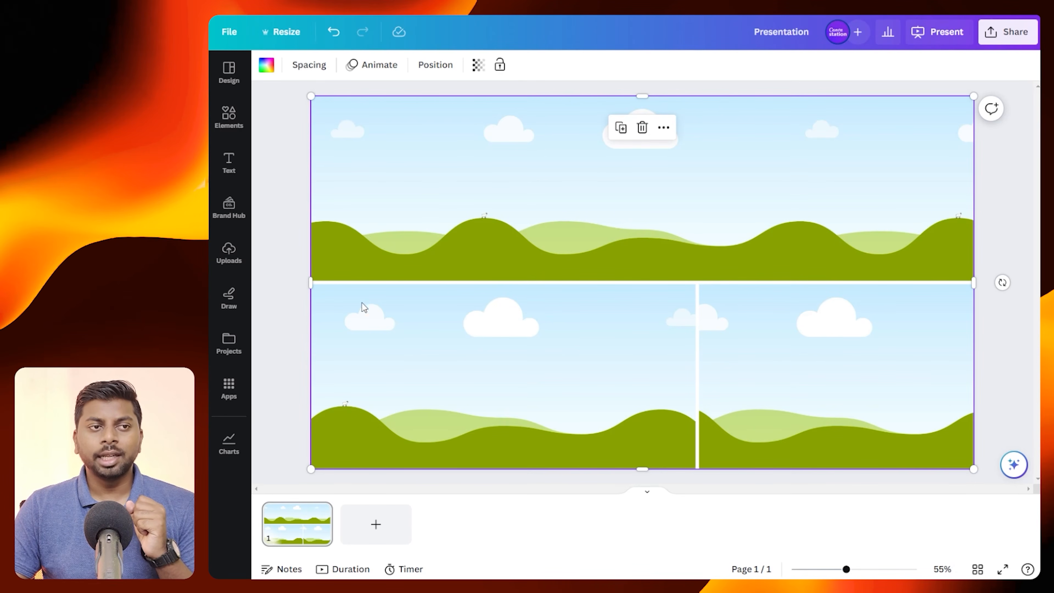
left_click_drag(311, 283, 554, 291)
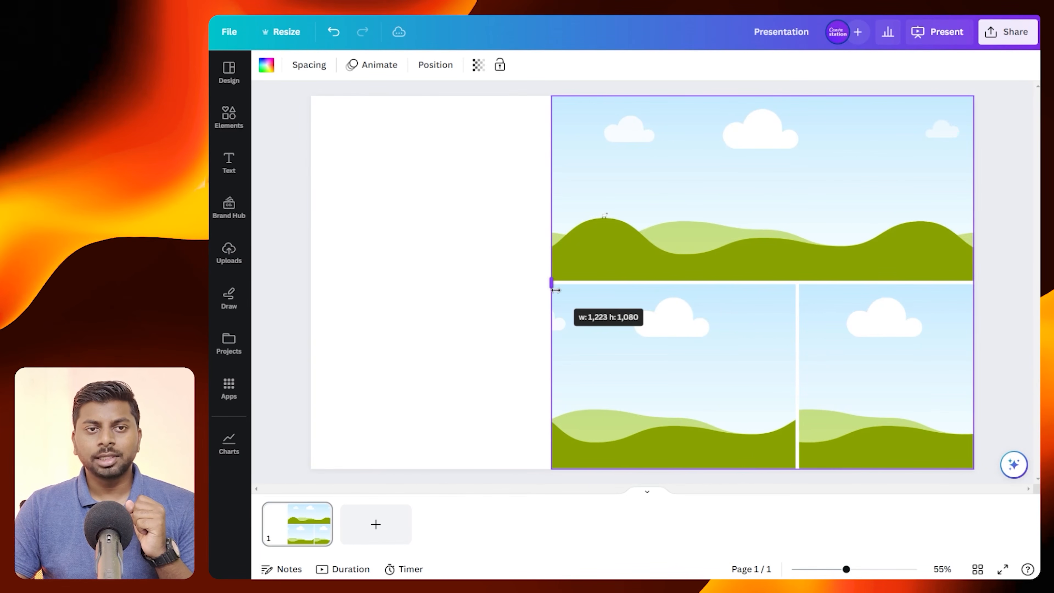
mouse_move(974, 283)
left_mouse_down()
mouse_move(807, 284)
mouse_move(980, 285)
left_mouse_up()
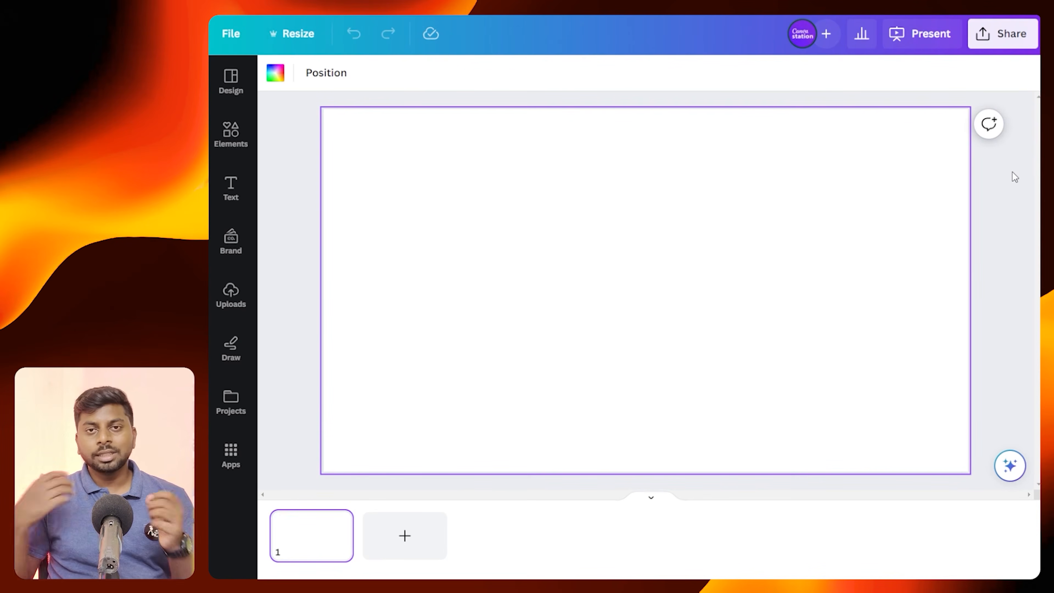
Browse the available apps and open the Embeds app from the personal app collection
left_click(230, 465)
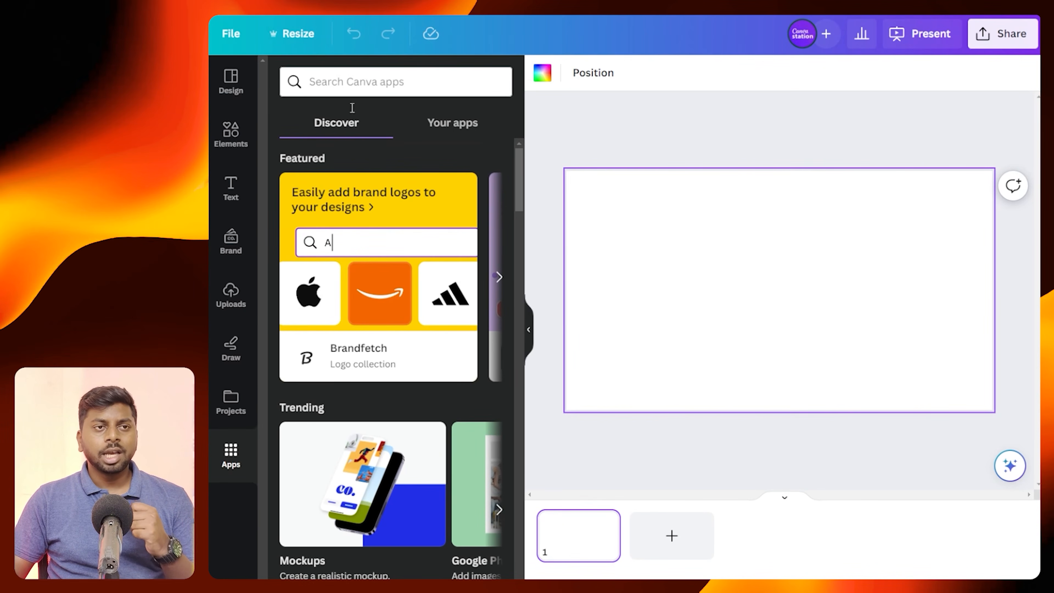
scroll(447, 345, "down", 10)
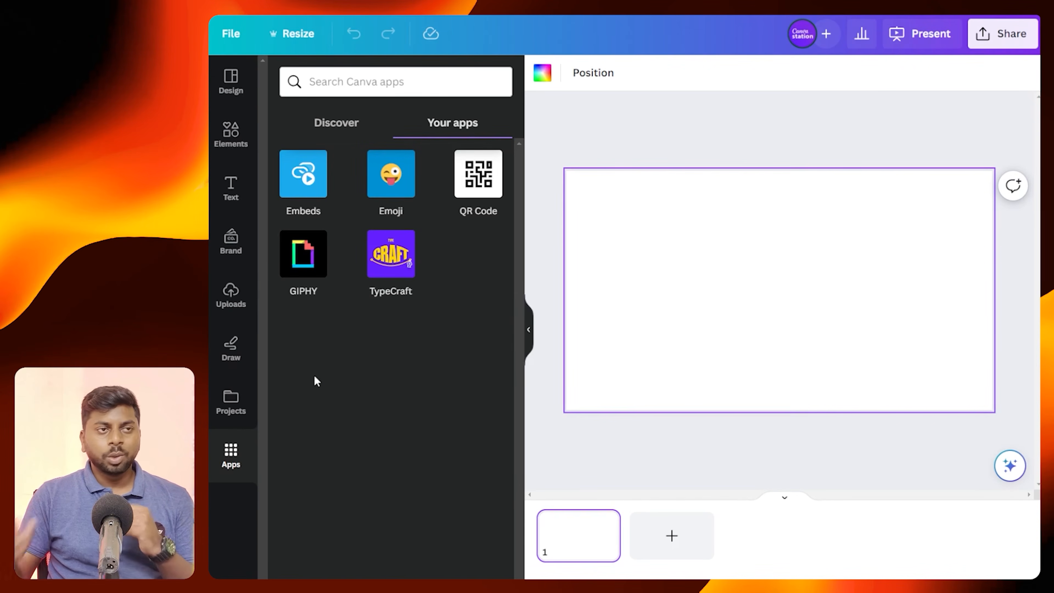
left_click(286, 178)
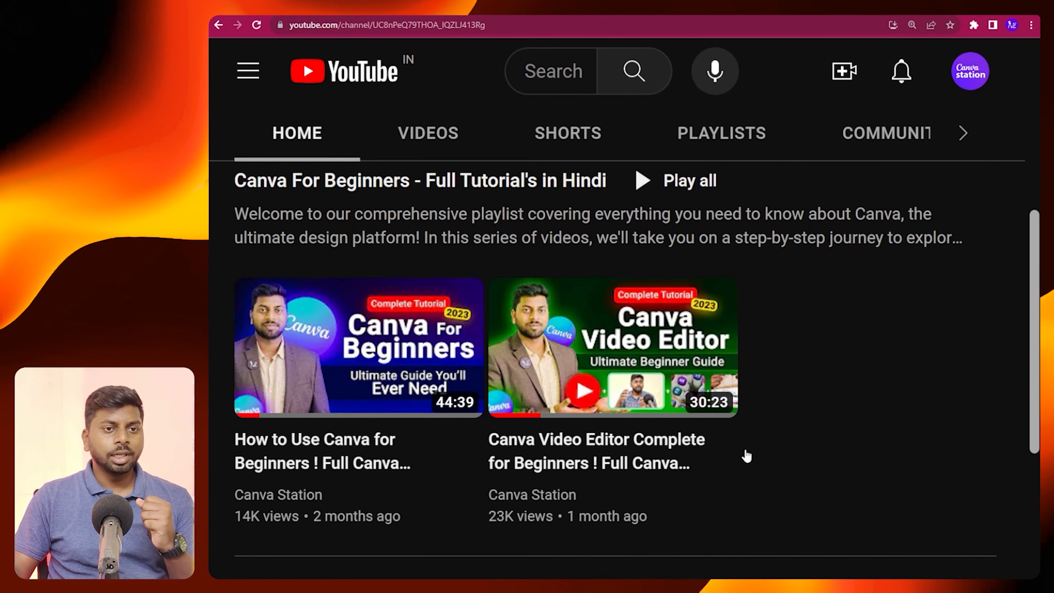
Switch to the YouTube channel page and copy the share link of the "Canva Video Editor Complete for Beginners" video
left_click(724, 438)
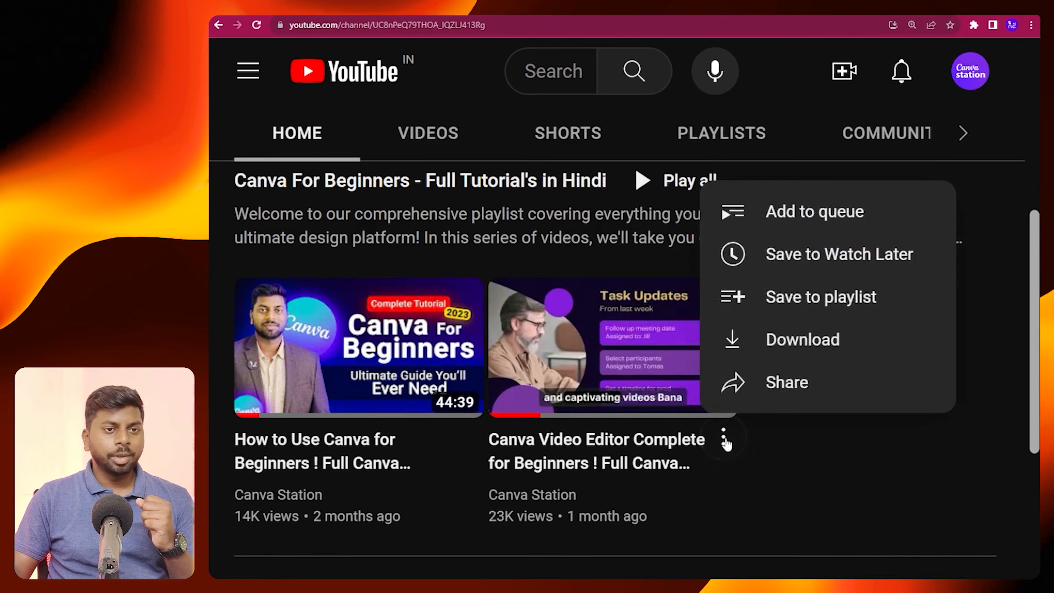
left_click(773, 385)
left_click(839, 498)
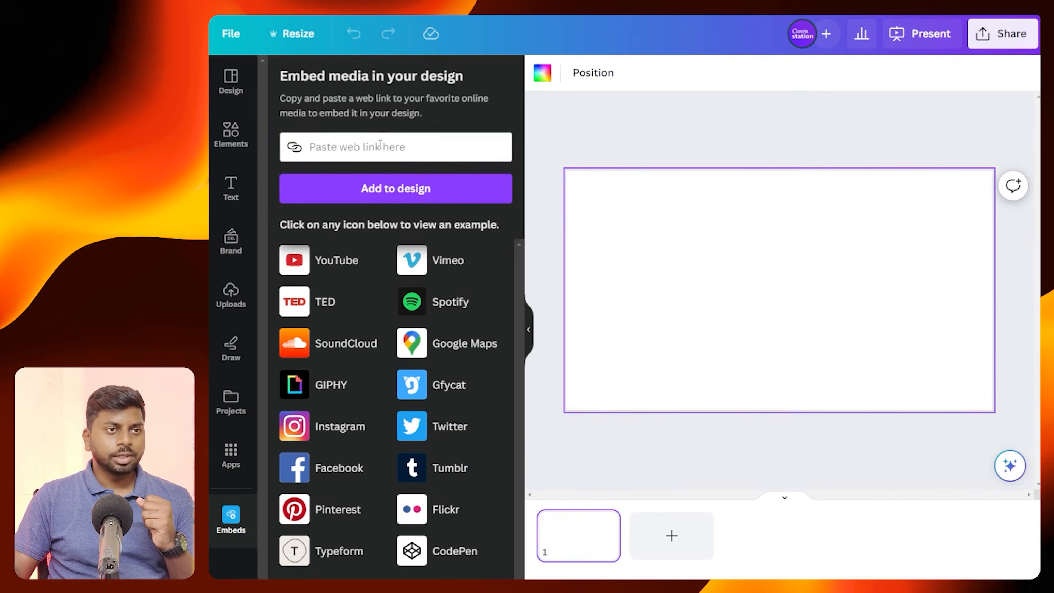
Return to Canva and embed the YouTube video in the design using the copied link
left_click(380, 144)
key("ctrl+v")
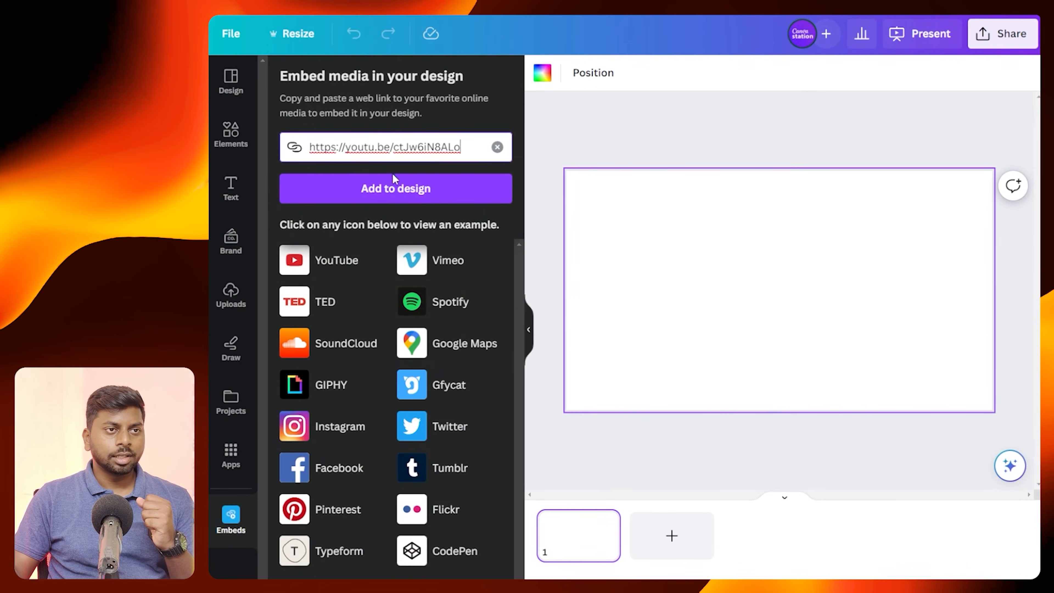
left_click(376, 193)
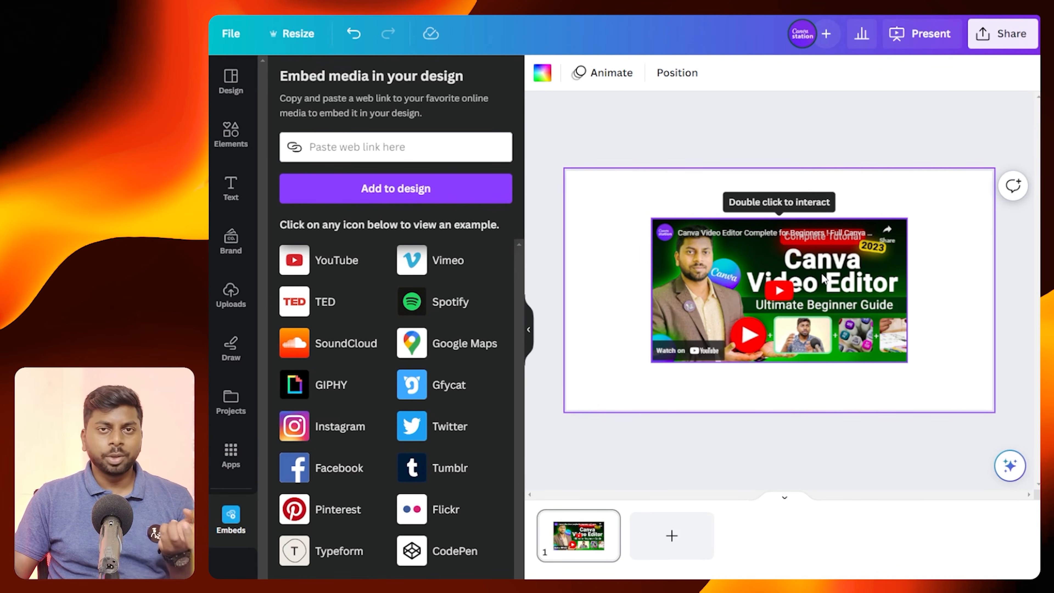
Play the embedded YouTube video on the page and pause it
left_click(822, 274)
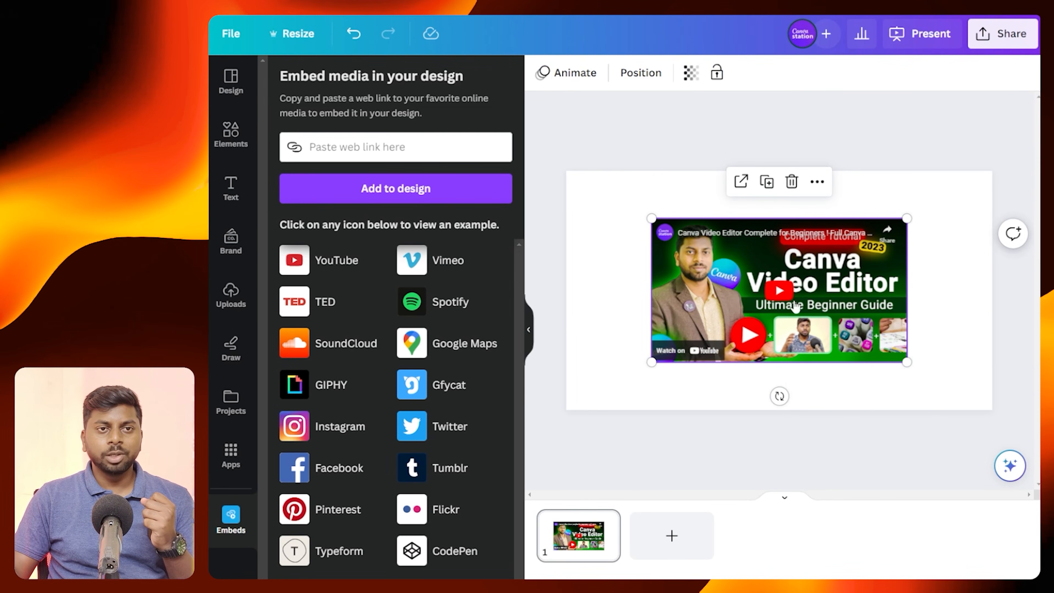
left_click(783, 305)
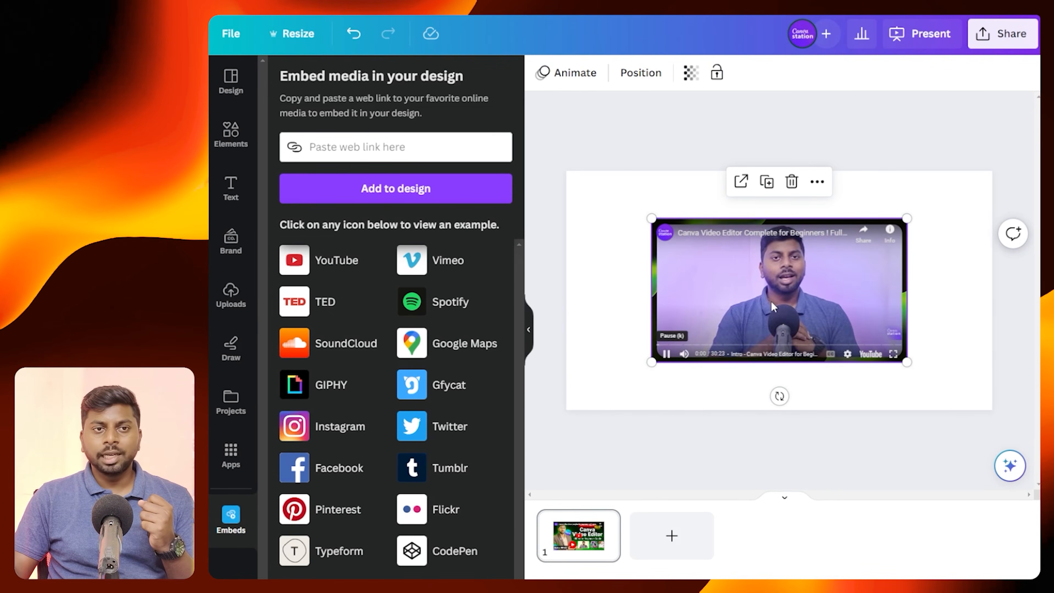
left_click(773, 307)
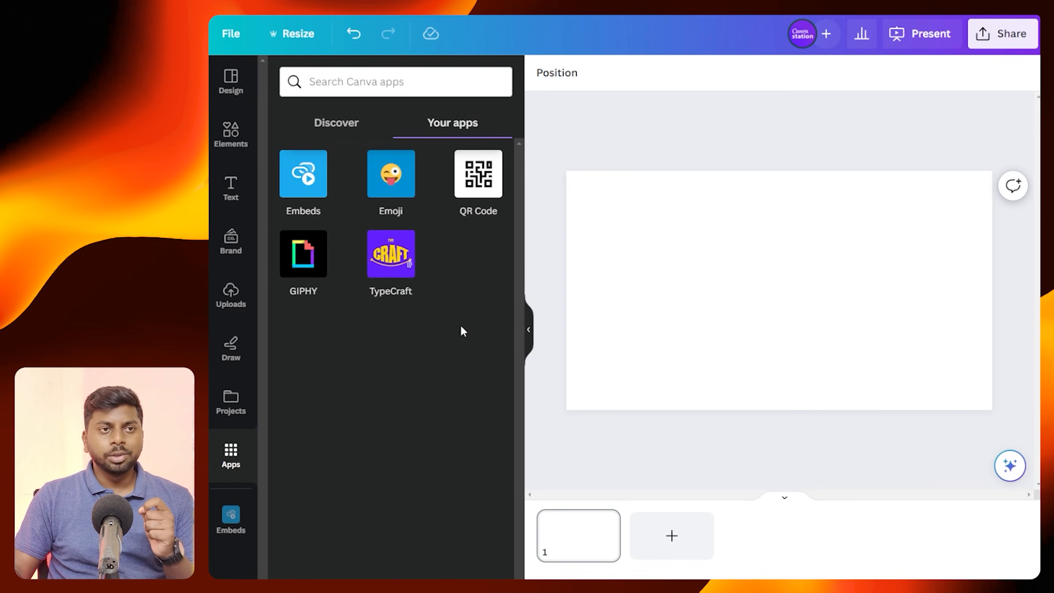
left_click(478, 183)
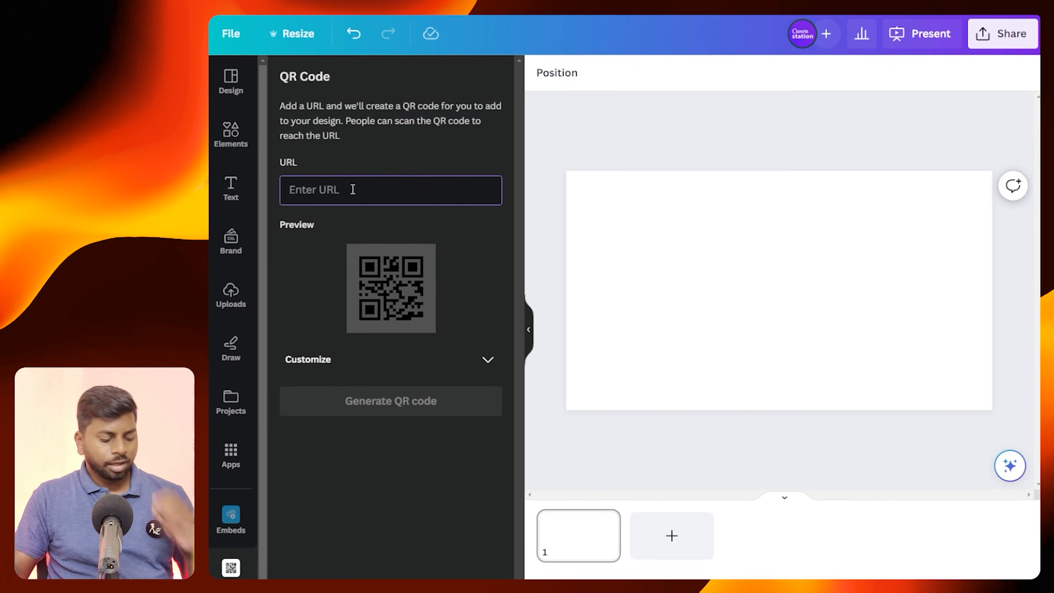
type("www.")
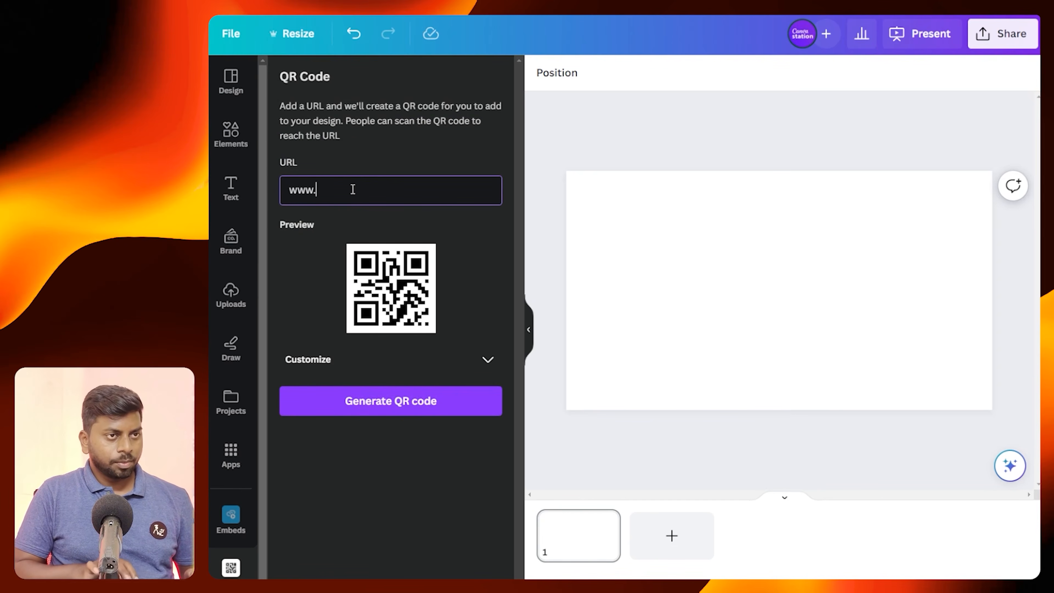
type("canvasstation.in")
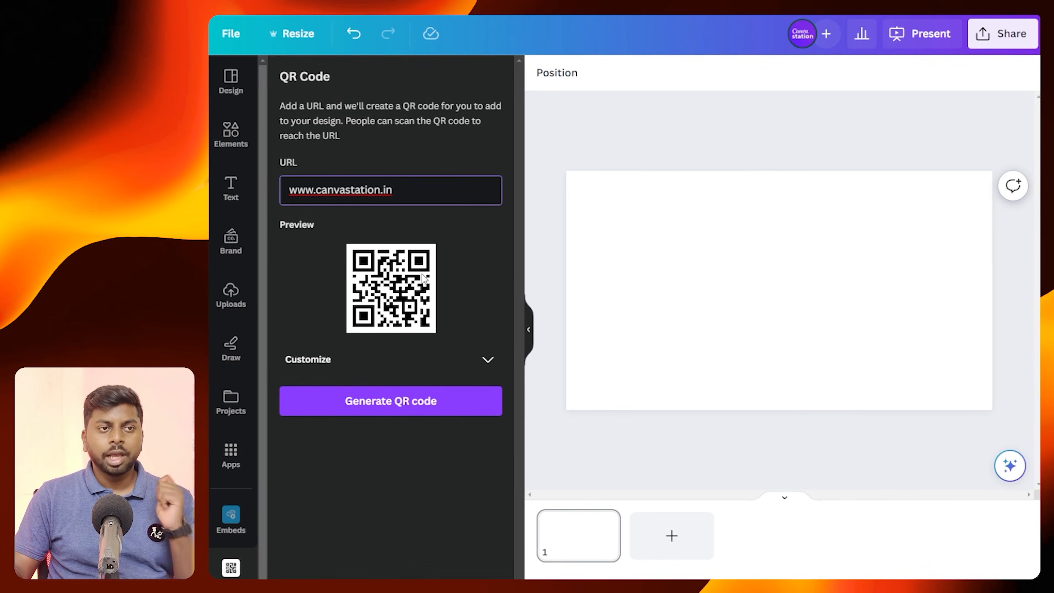
left_click(345, 368)
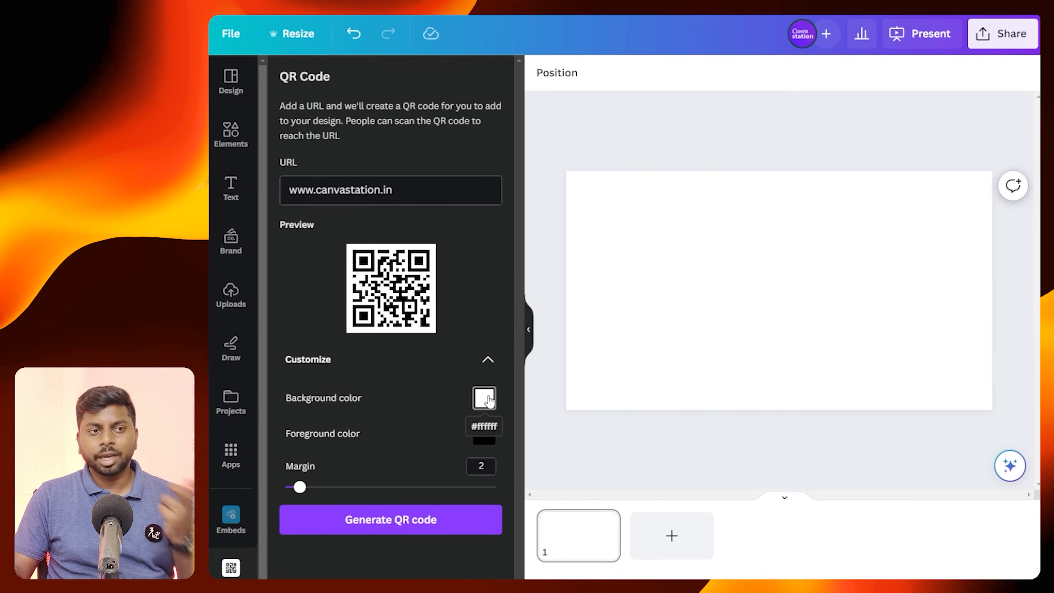
mouse_move(300, 487)
left_mouse_down()
mouse_move(339, 486)
mouse_move(289, 487)
mouse_move(301, 491)
left_mouse_up()
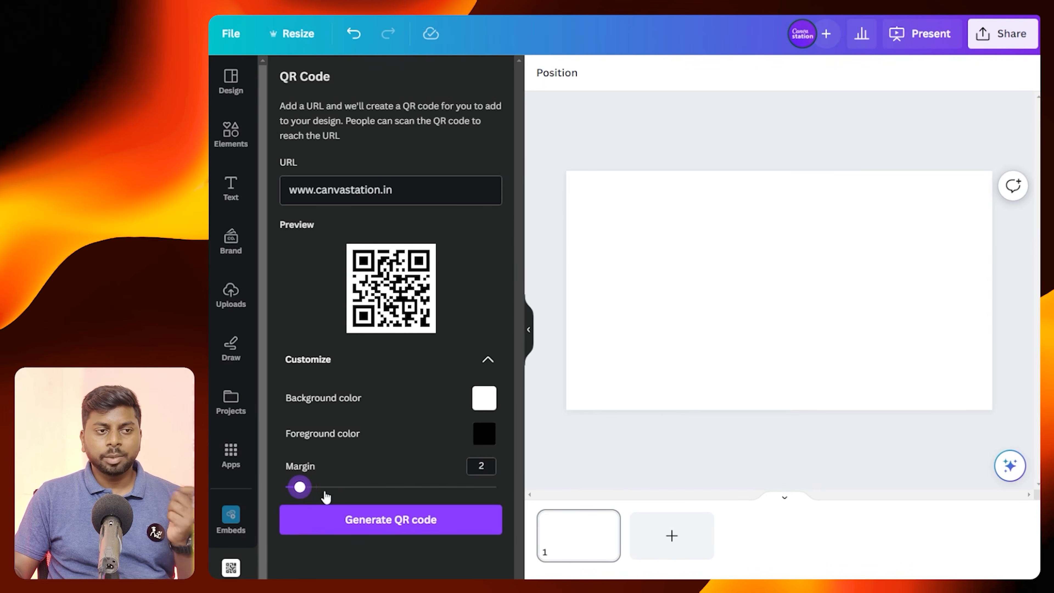
left_click(360, 526)
left_click(527, 333)
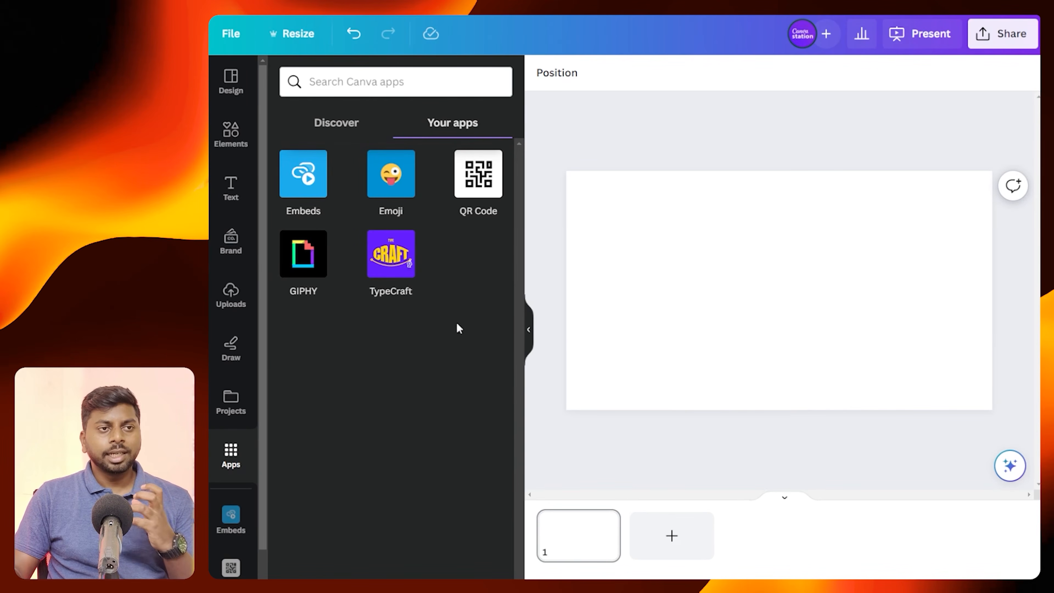
Open the TypeCraft app and replace its sample text with "CANVA STATION"
left_click(401, 261)
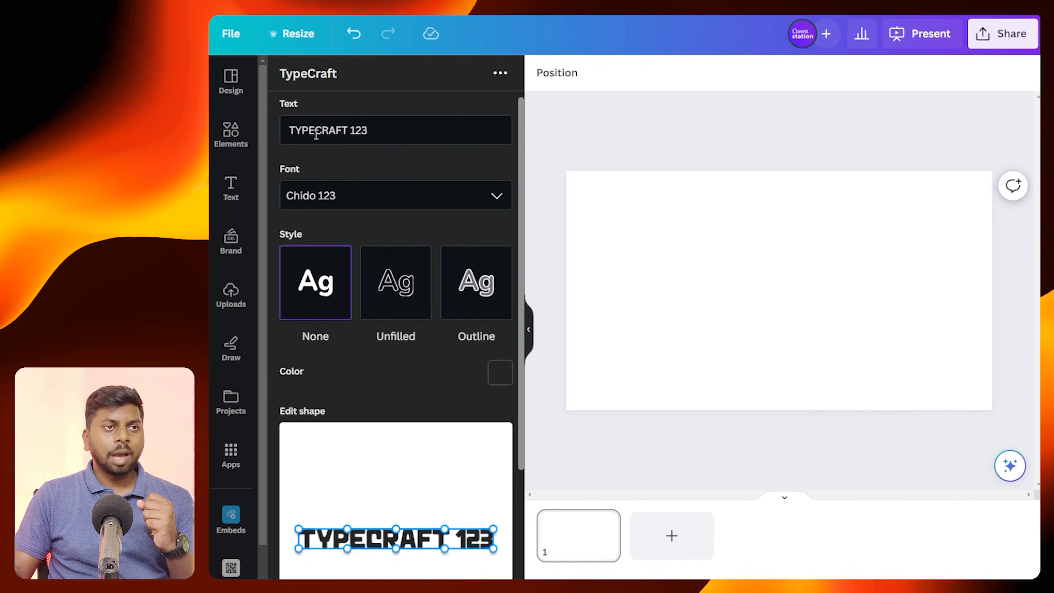
left_click_drag(287, 131, 373, 128)
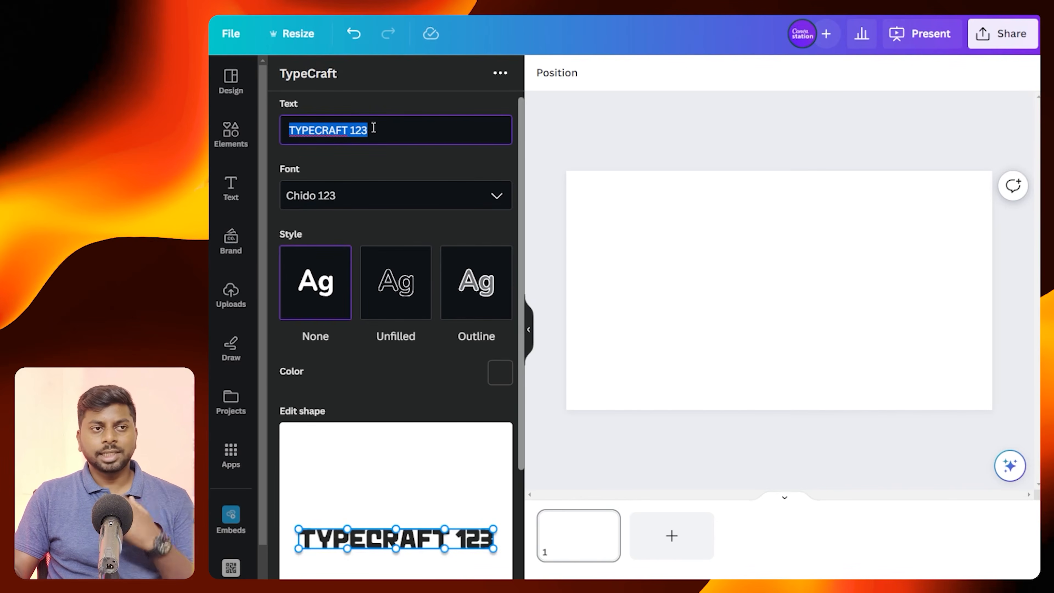
type("CAN")
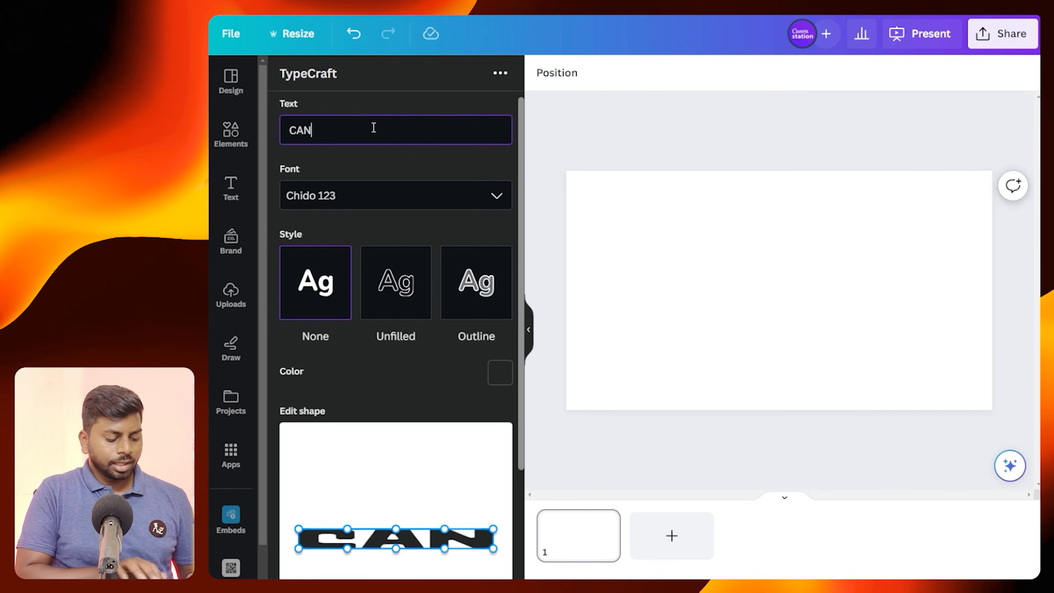
type("VA STATION")
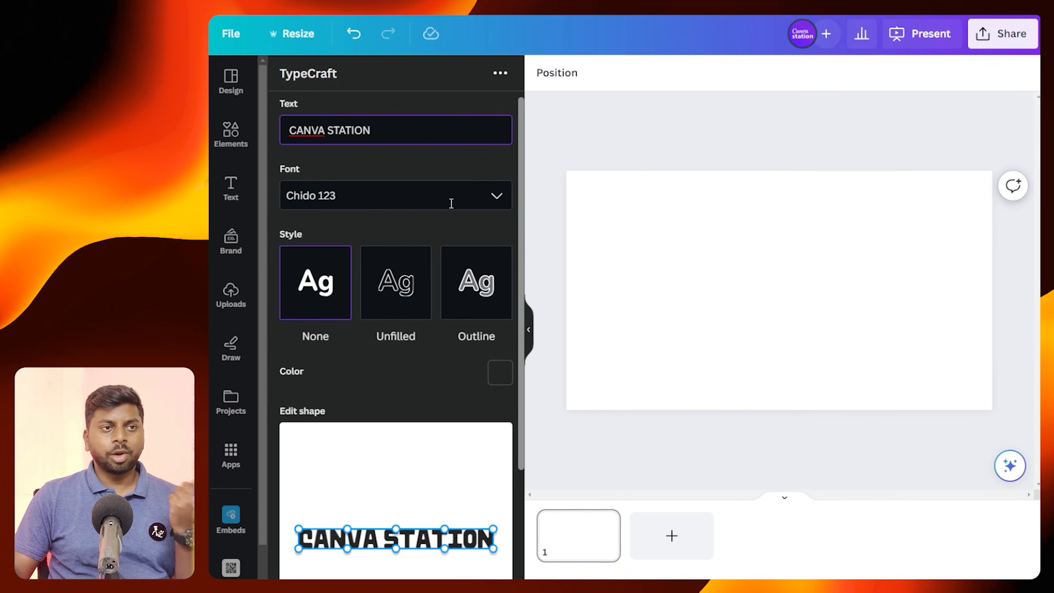
Preview the Unfilled and Outline styles on the TypeCraft lettering and return to the None style
scroll(417, 216, "down", 3)
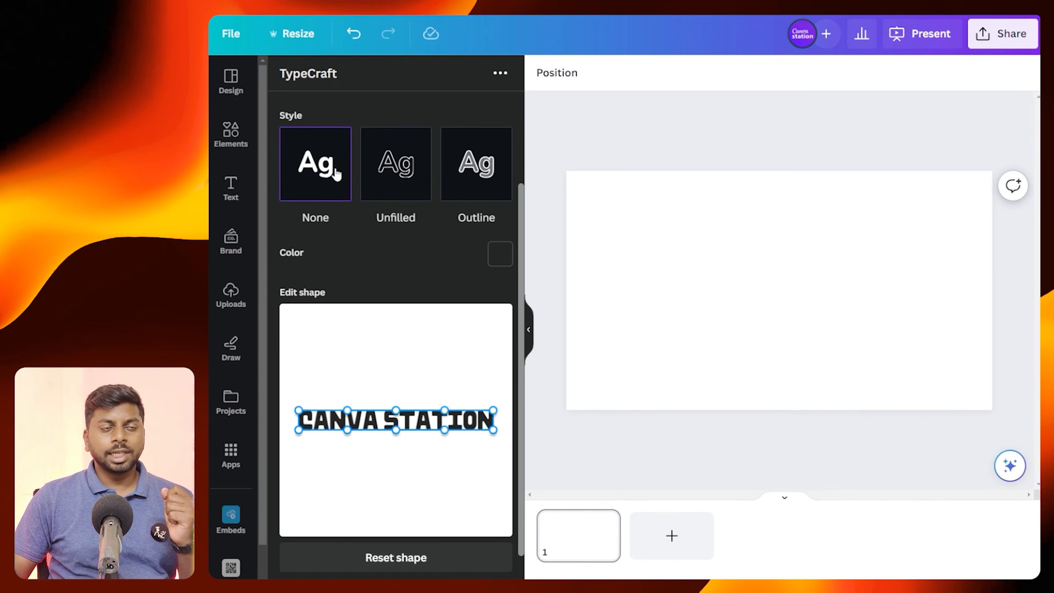
left_click(395, 176)
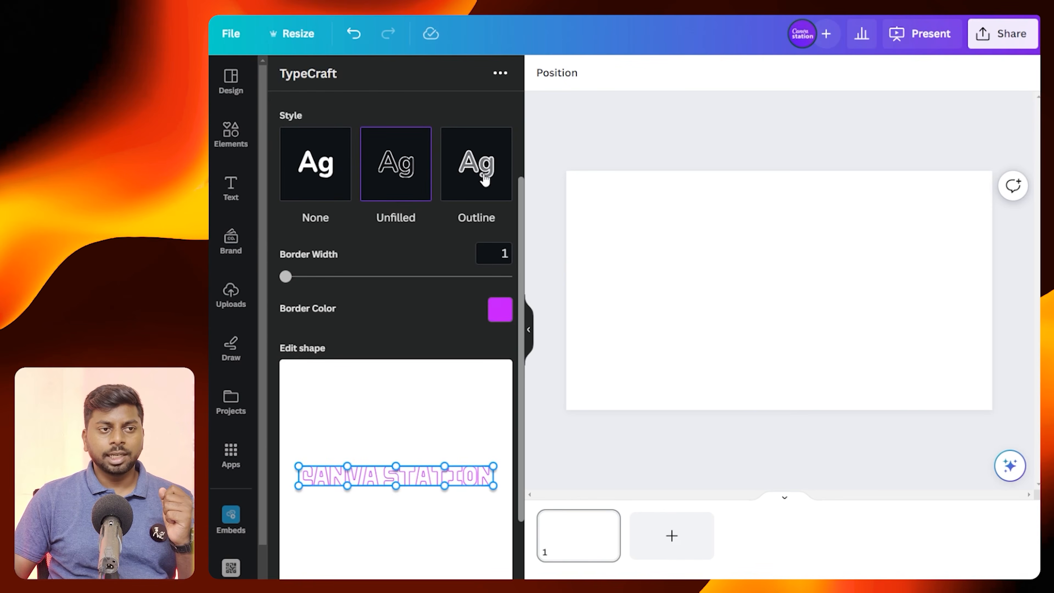
left_click(328, 179)
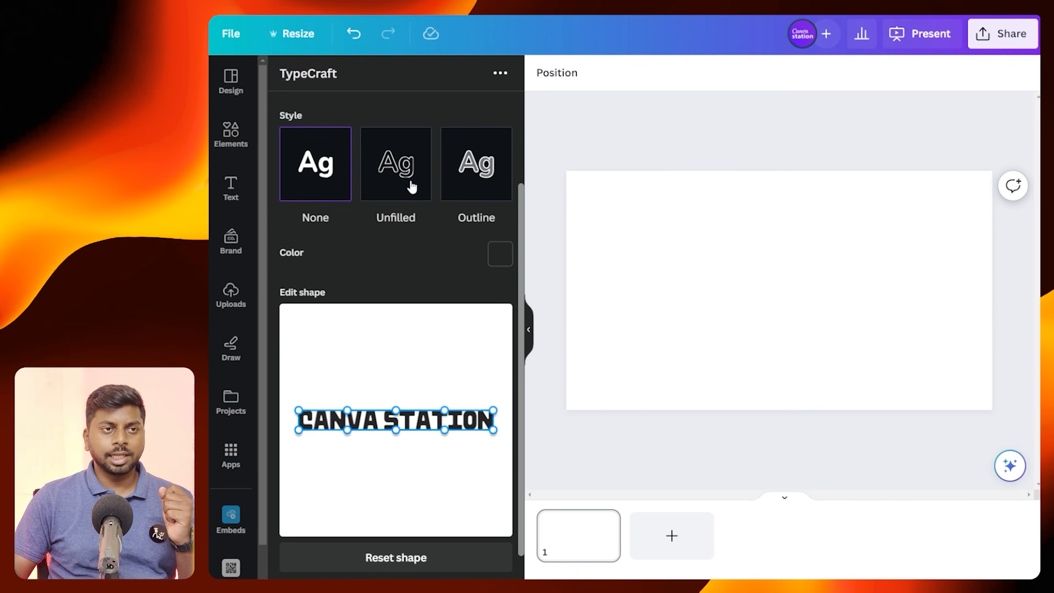
left_click(475, 185)
left_click(328, 179)
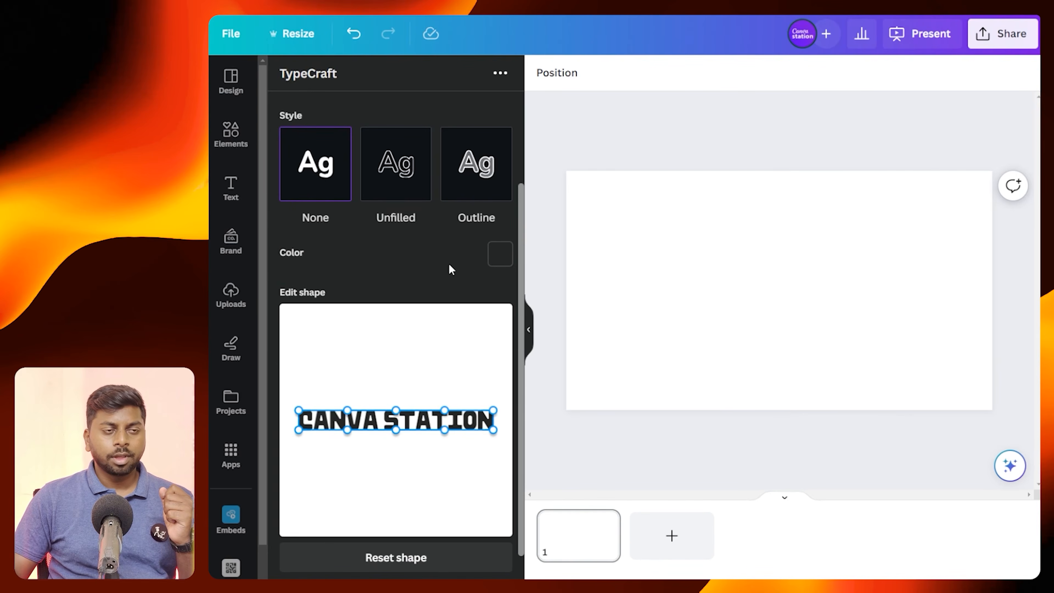
Set the color of the TypeCraft lettering to a dark magenta purple
left_click(499, 254)
scroll(434, 237, "up", 3)
left_click_drag(456, 225, 466, 202)
left_click(462, 290)
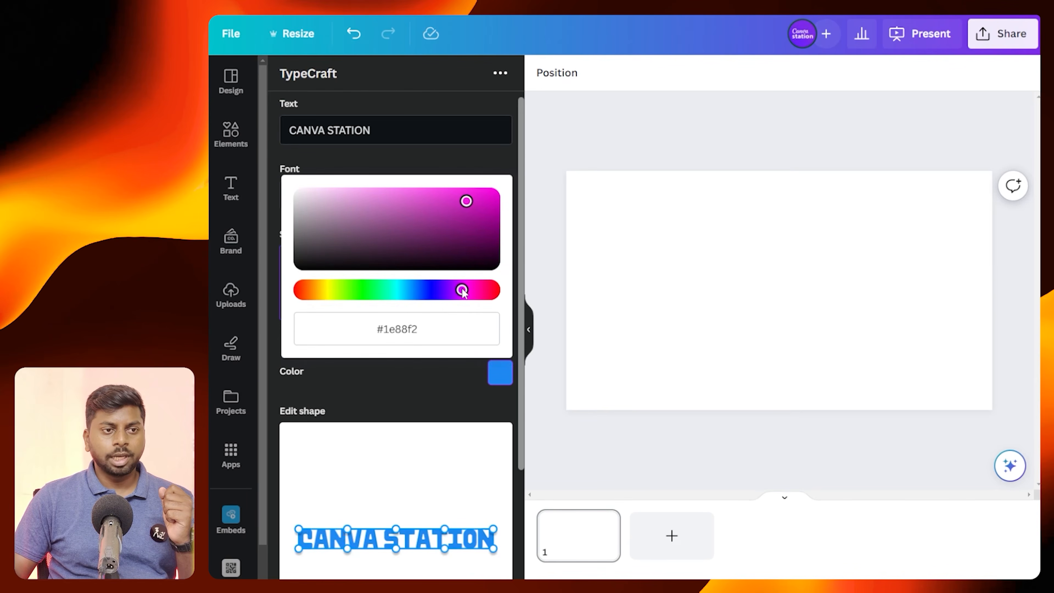
left_click(471, 222)
left_click(412, 395)
Warp the lettering by raising points along its upper edge into an uneven arch and add the element to the design
scroll(412, 370, "down", 5)
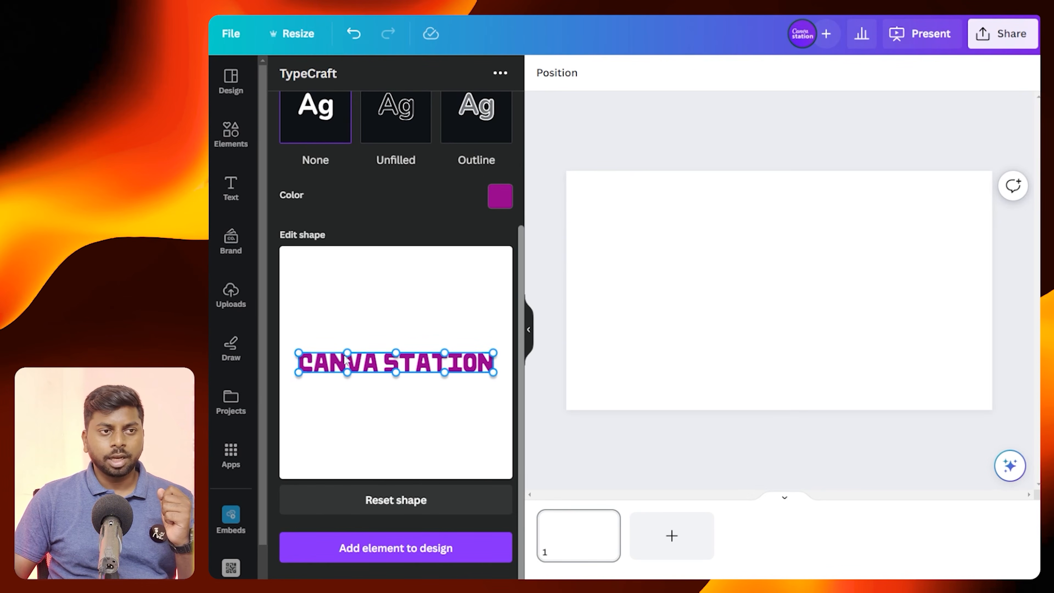
left_click_drag(347, 353, 343, 294)
left_click_drag(396, 353, 406, 311)
left_click_drag(494, 353, 492, 311)
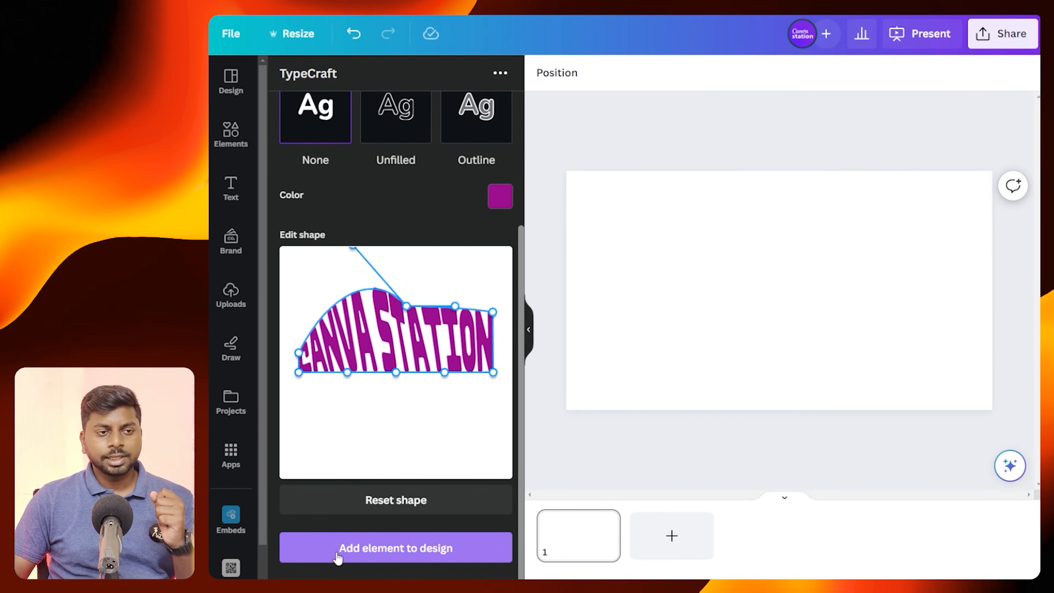
left_click(385, 558)
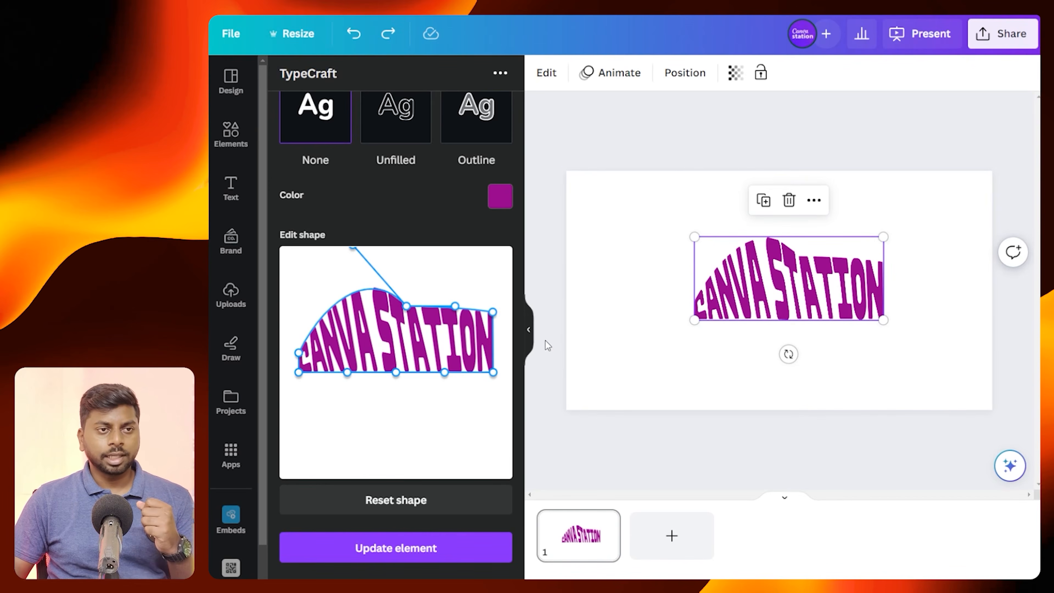
Reopen the warped CANVA STATION lettering for editing, raise the middle point of its upper edge, and update the element
left_click(531, 335)
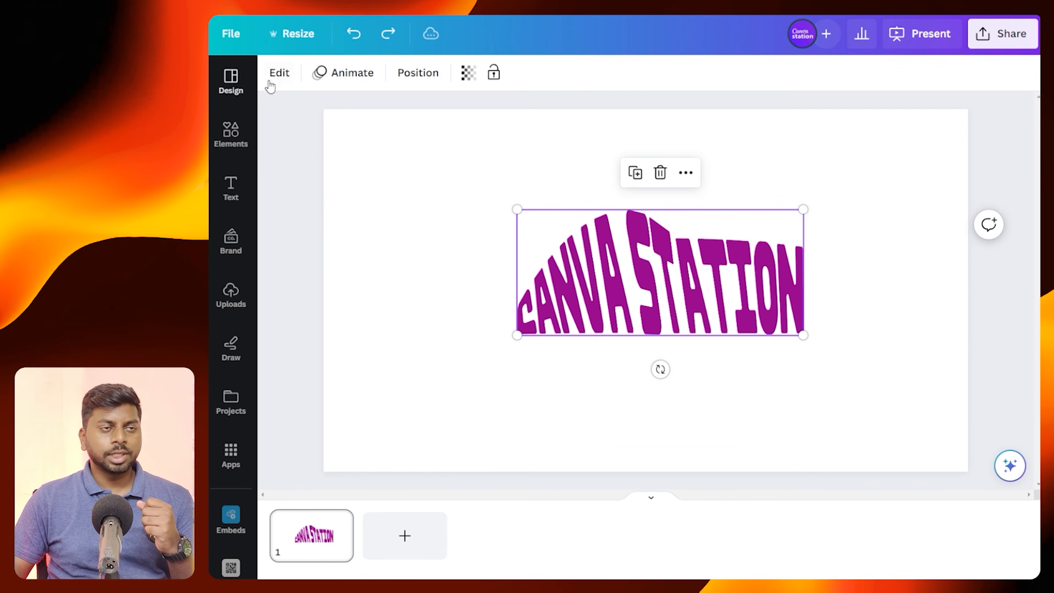
left_click(279, 73)
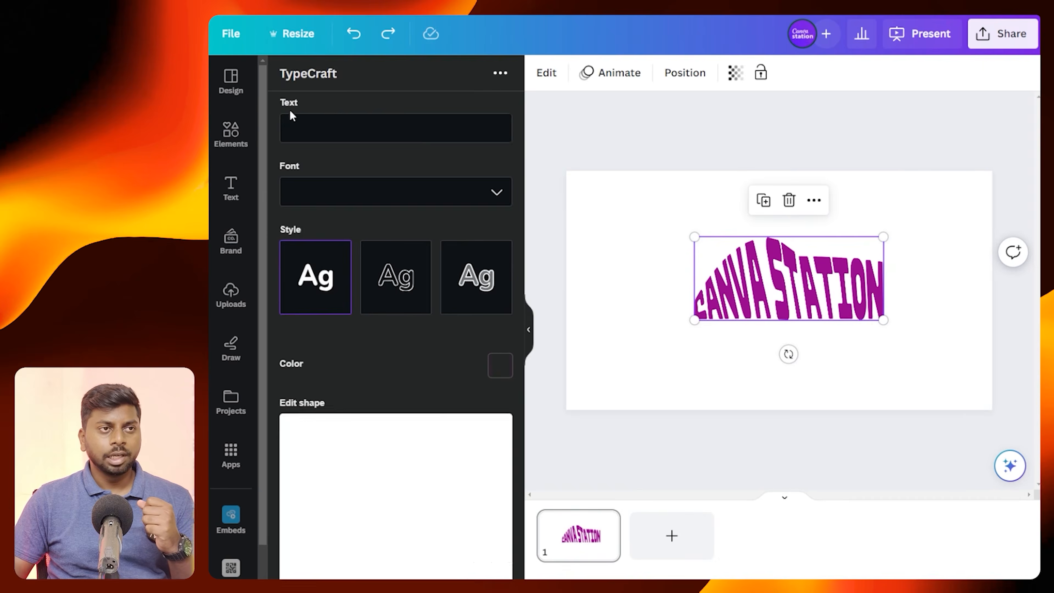
scroll(444, 341, "down", 4)
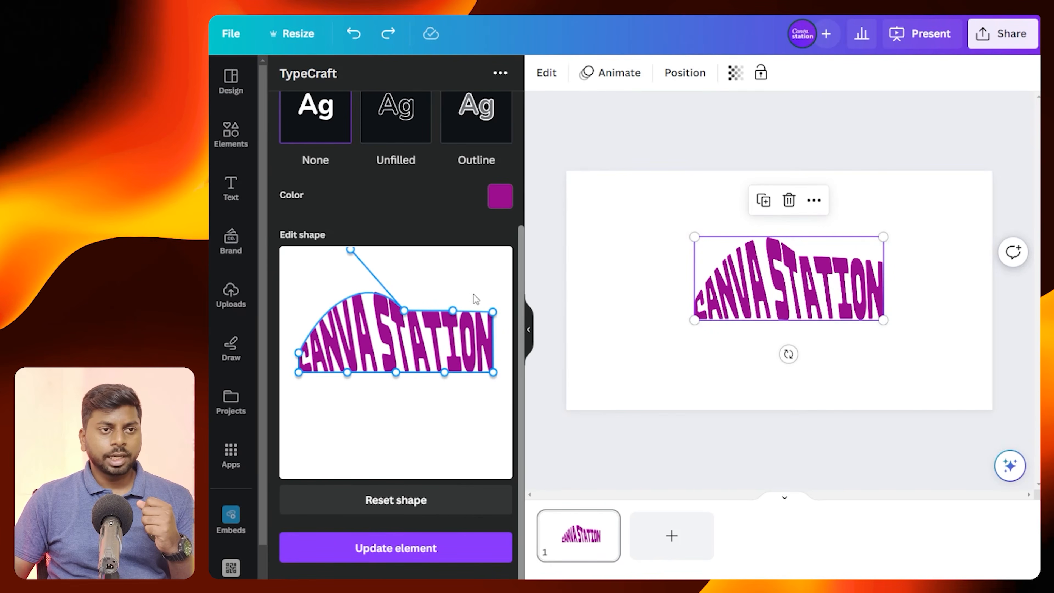
left_click_drag(402, 312, 424, 282)
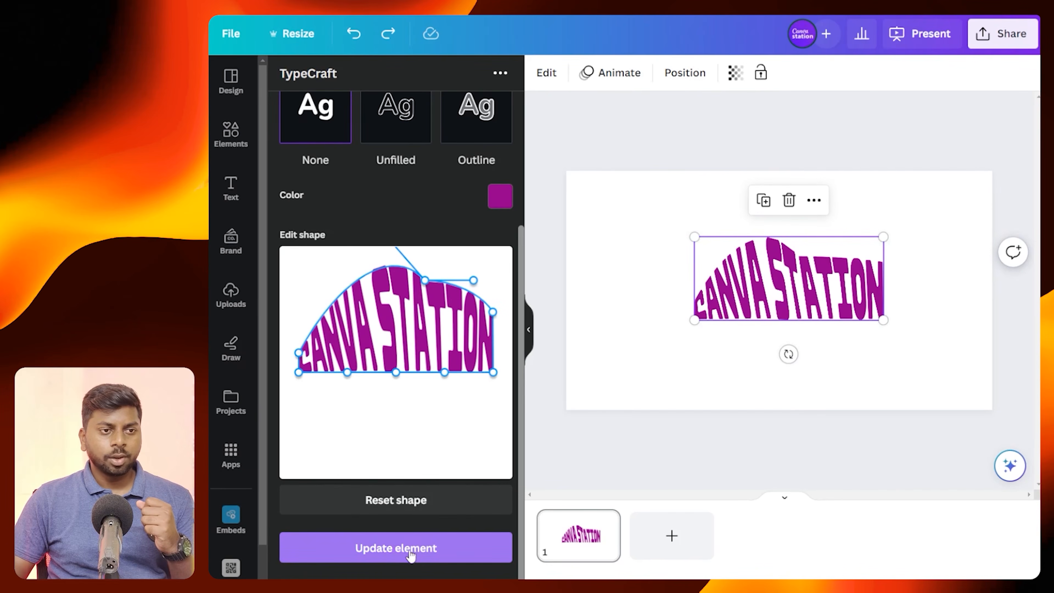
left_click(388, 549)
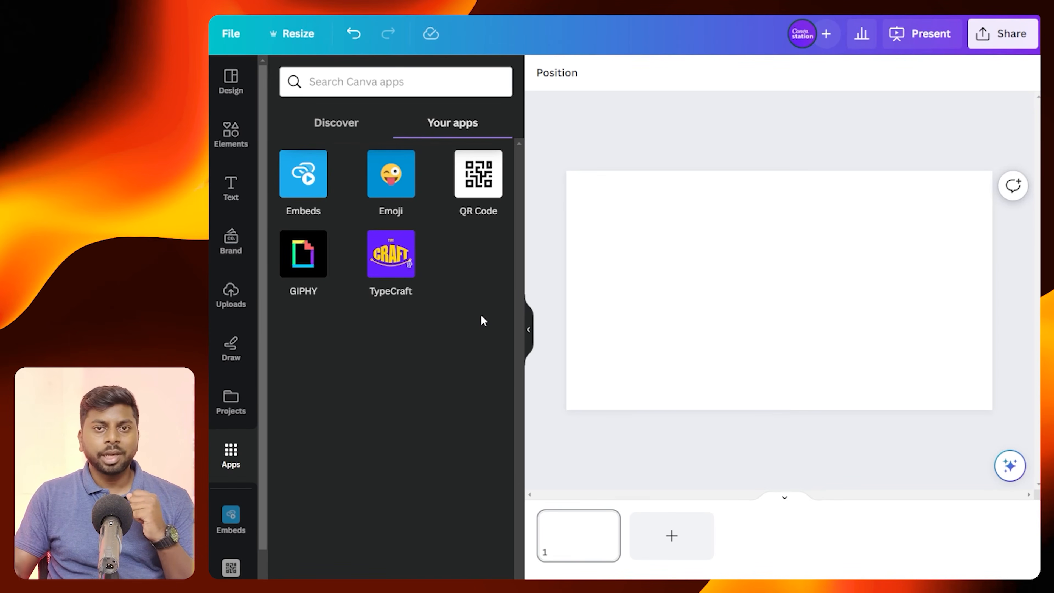
Open the GIPHY app, search for "welcome" and browse the GIFs
left_click(302, 268)
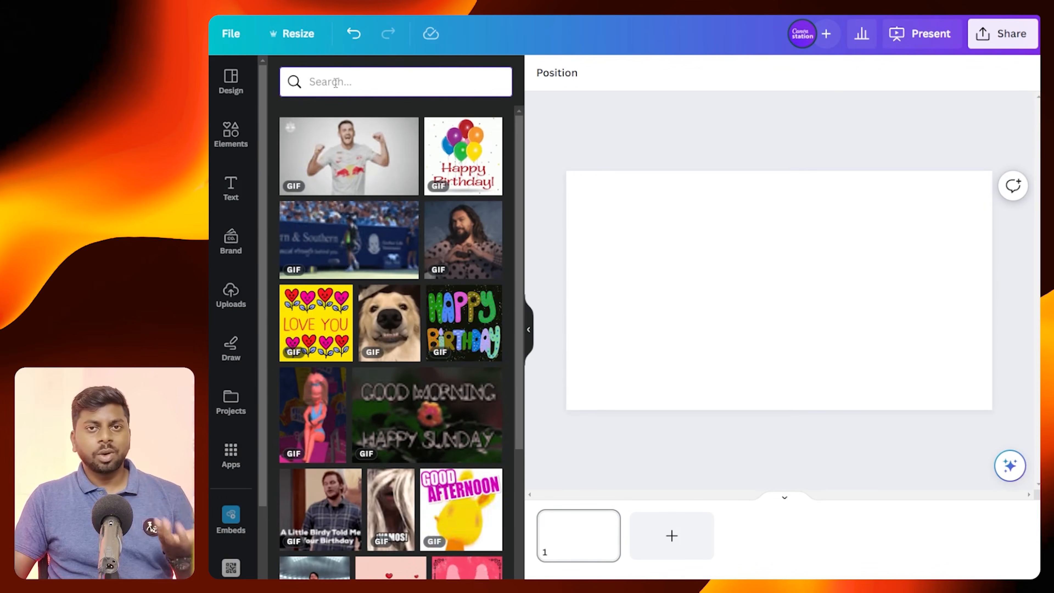
type("welcome")
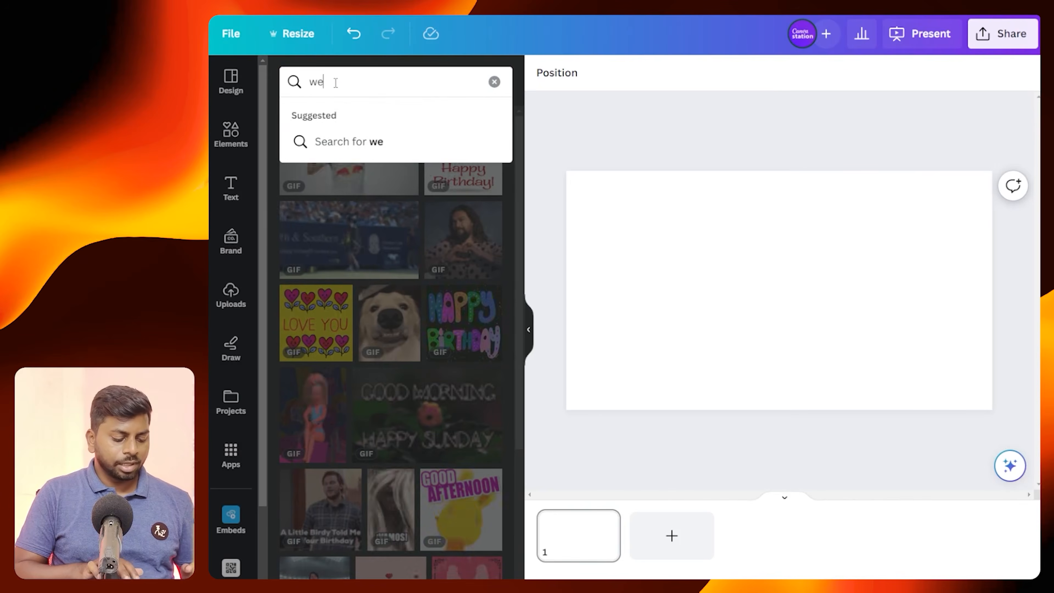
key("Return")
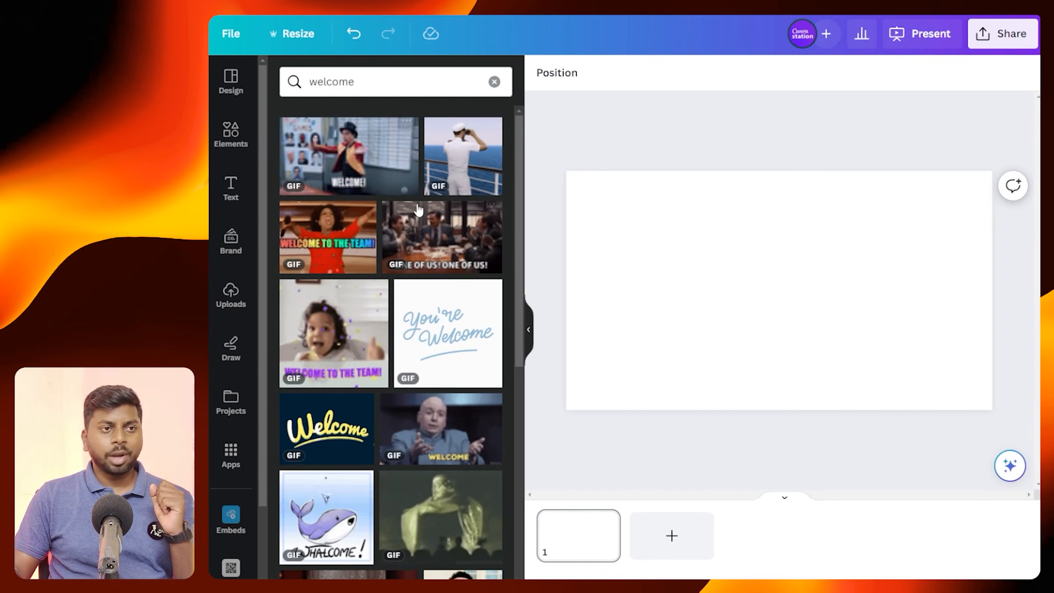
scroll(420, 224, "down", 10)
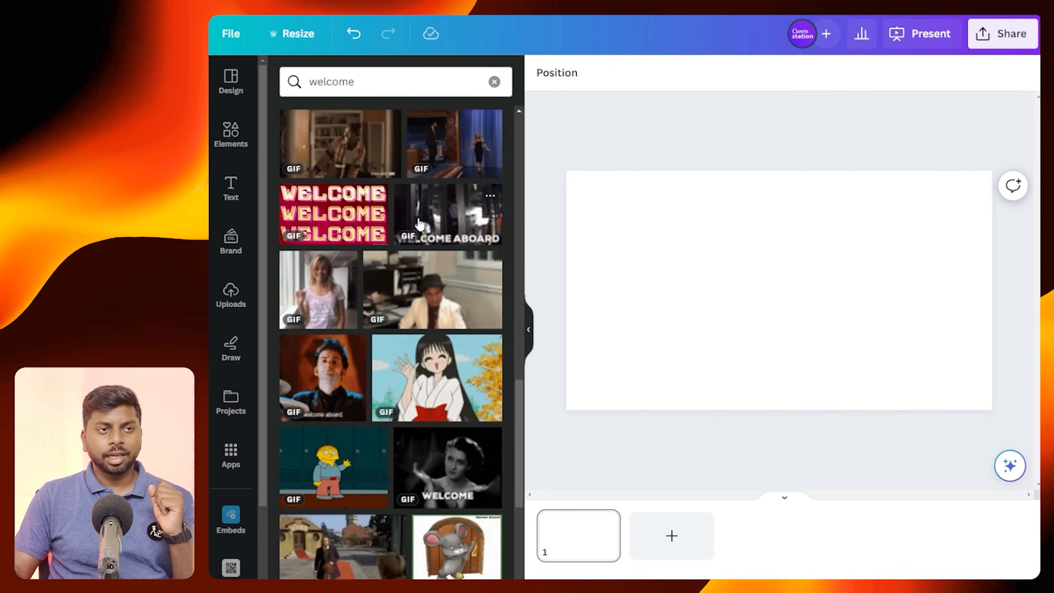
scroll(420, 222, "up", 4)
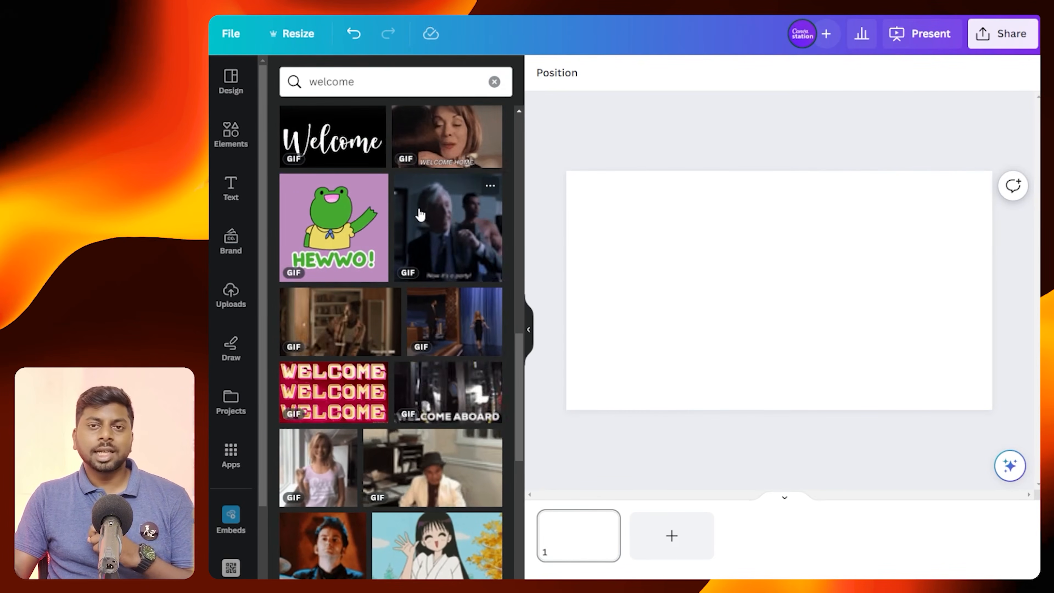
Refine the GIPHY search to "welcome sticker" and look through the stickers
left_click(381, 84)
type("sticker")
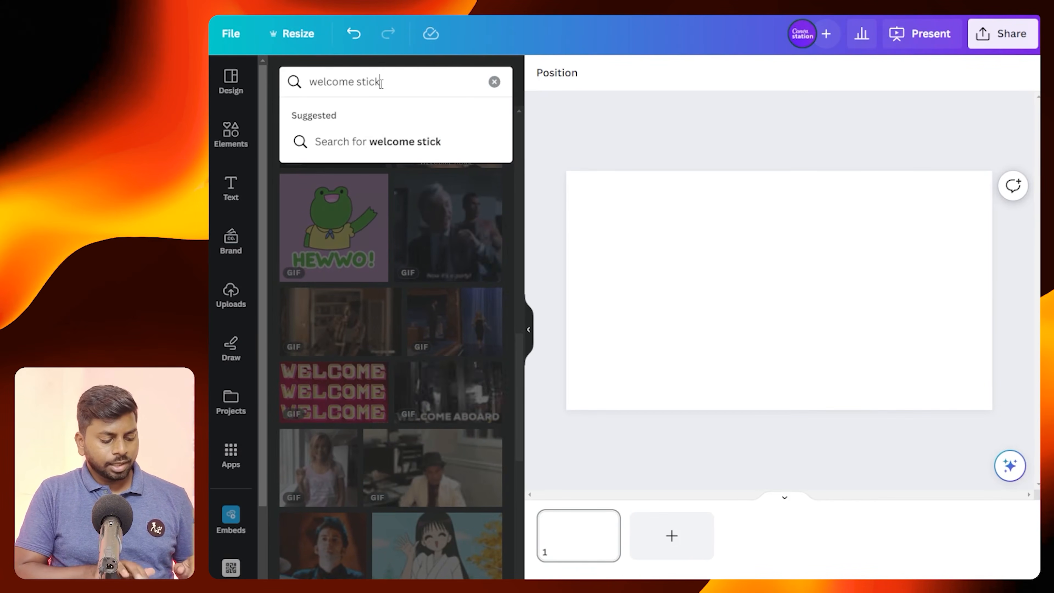
key("Return")
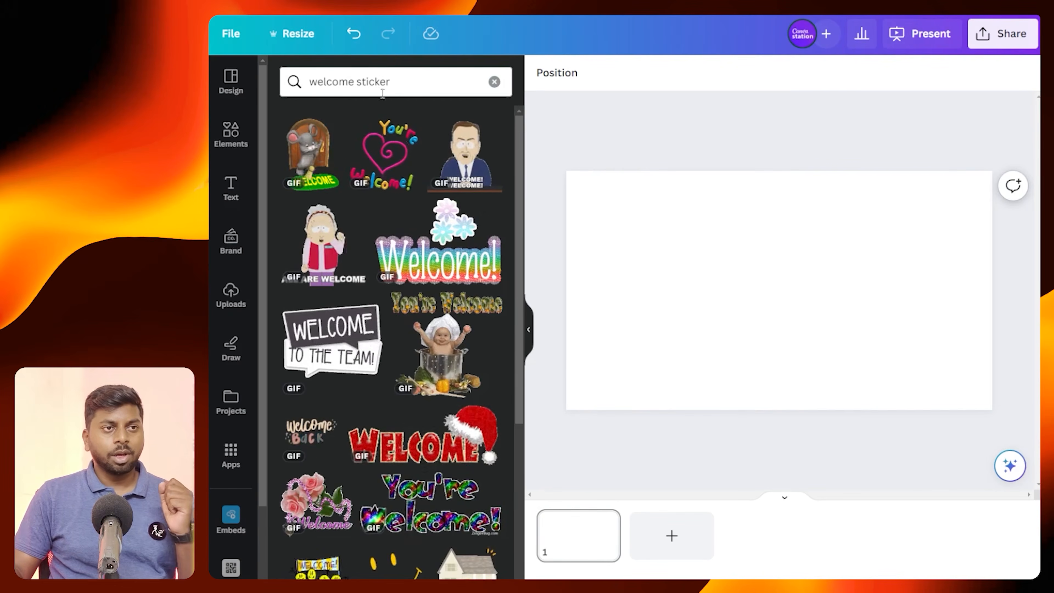
scroll(450, 248, "down", 5)
scroll(451, 247, "up", 5)
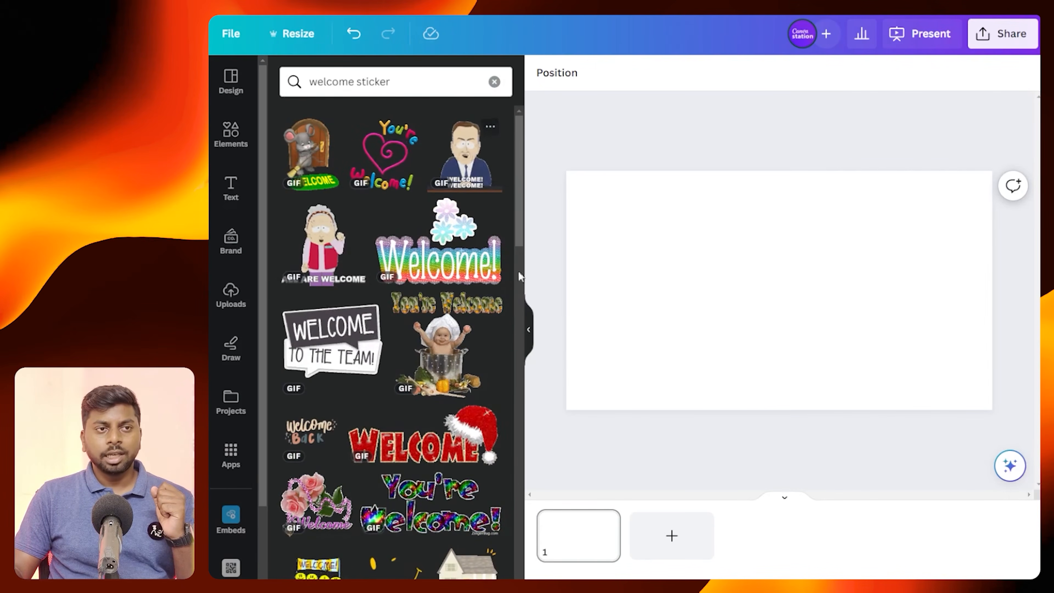
left_click(478, 310)
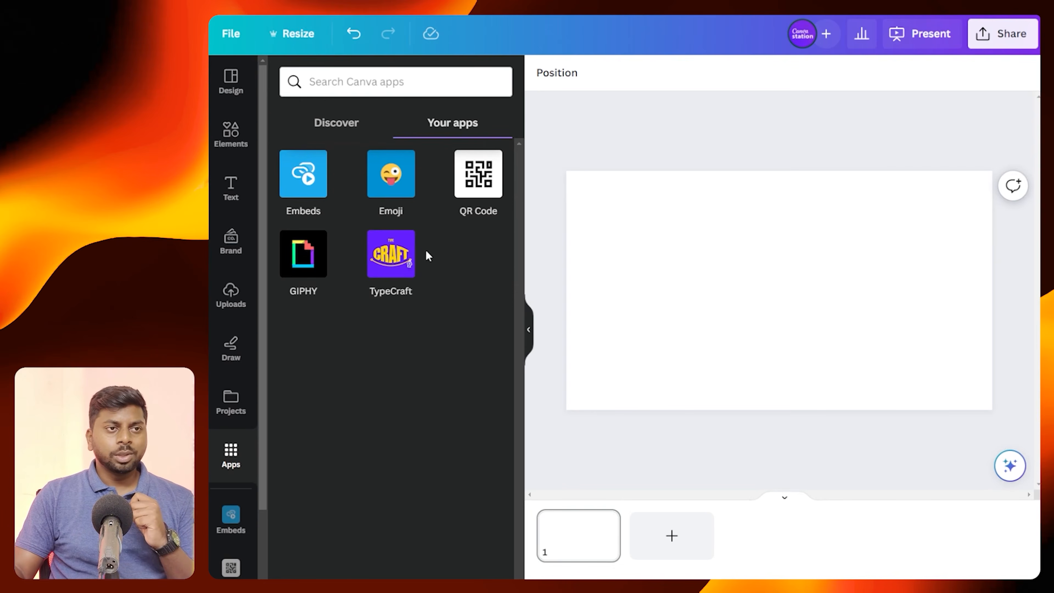
Browse the Emoji app and add the purple smiling devil emoji to the page
scroll(396, 184, "down", 1)
left_click(397, 184)
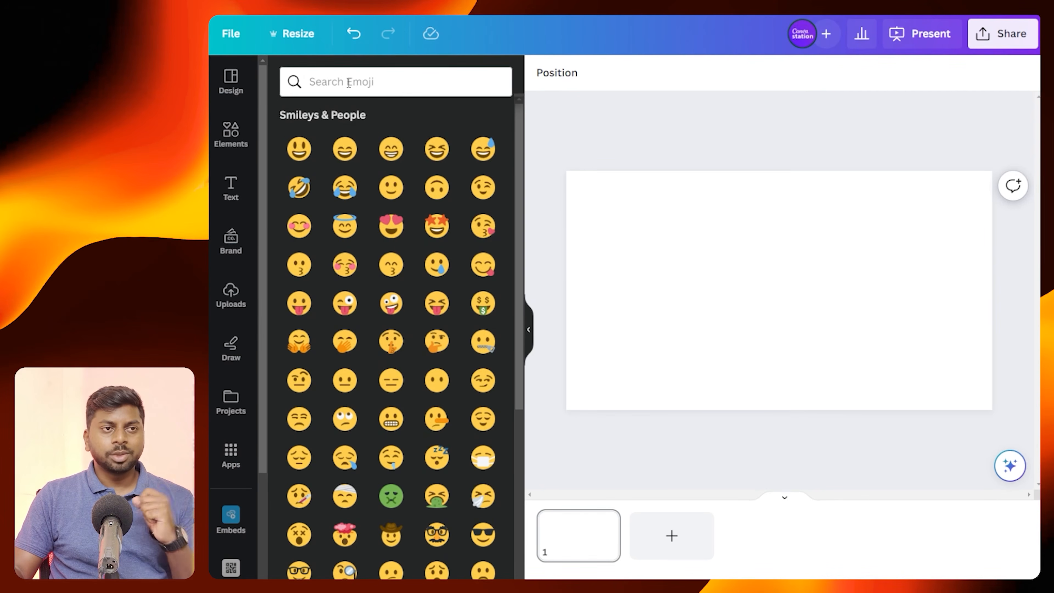
scroll(411, 227, "down", 15)
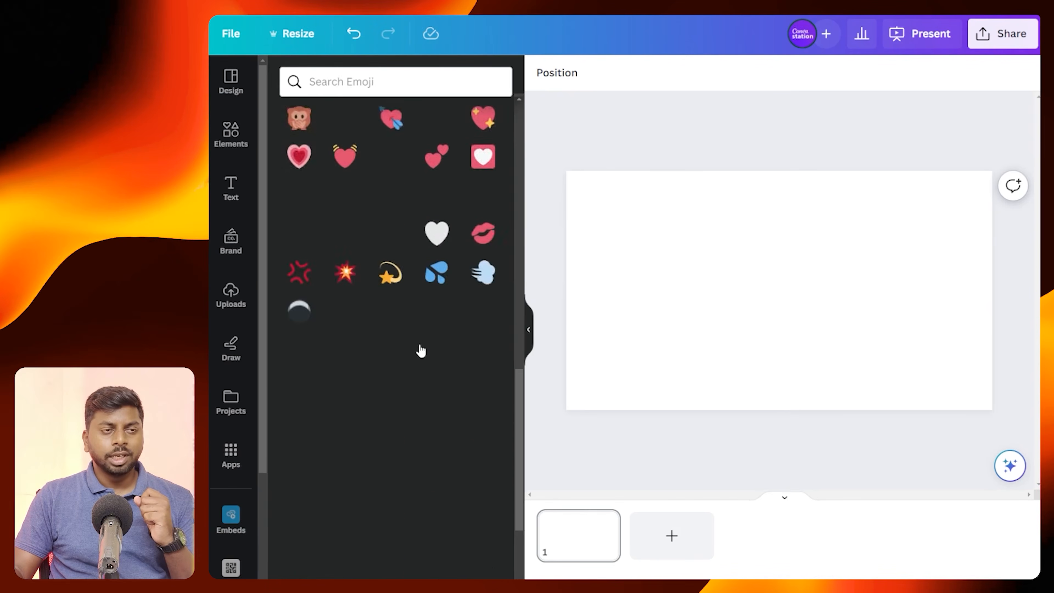
scroll(421, 337, "up", 5)
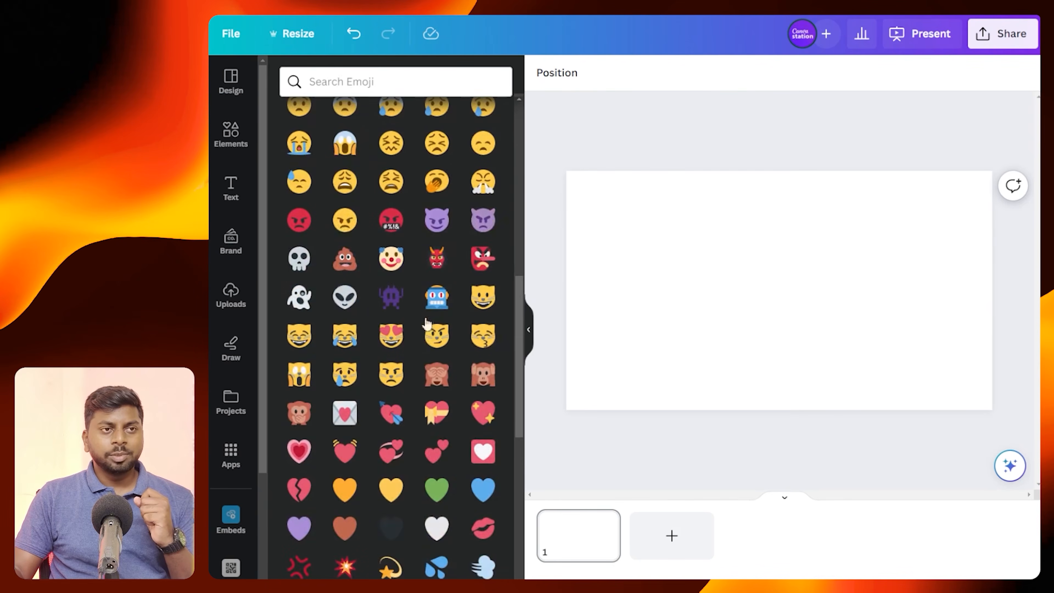
left_click(437, 221)
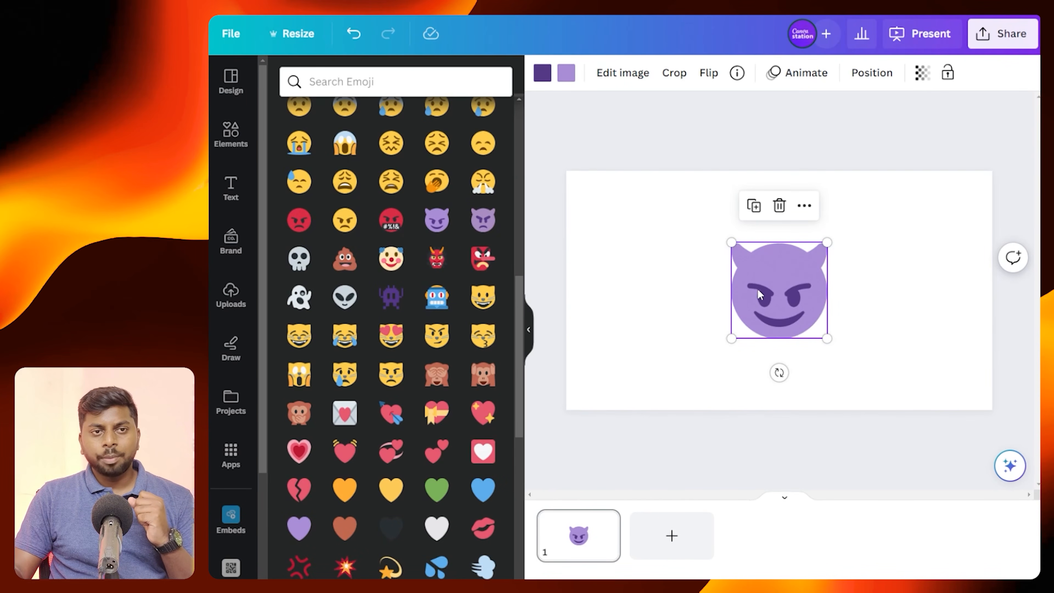
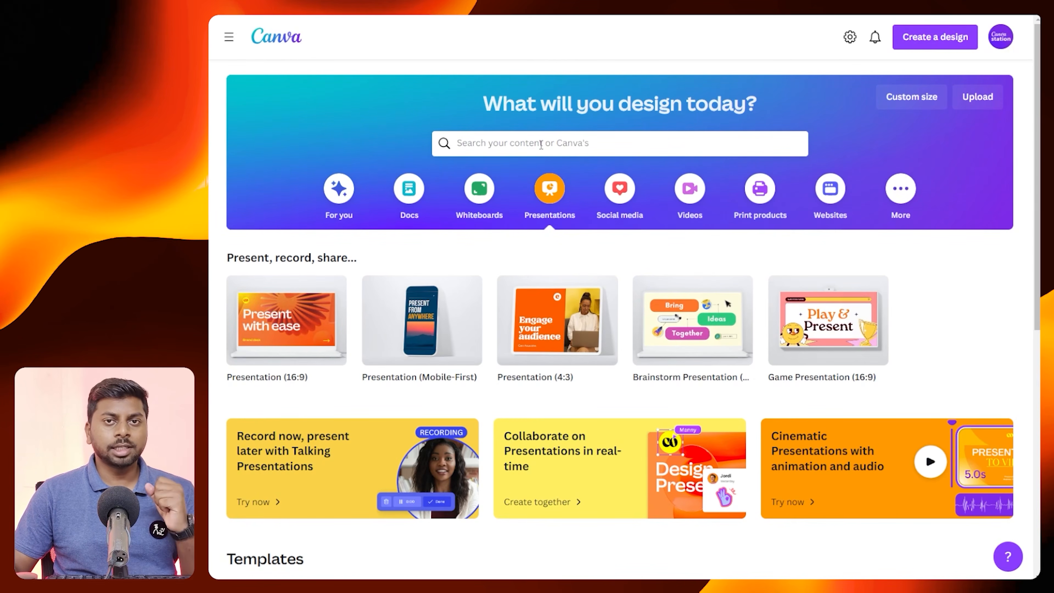
Create a blank 16:9 presentation and add a default heading, subheading and body text box to its page
mouse_move(290, 327)
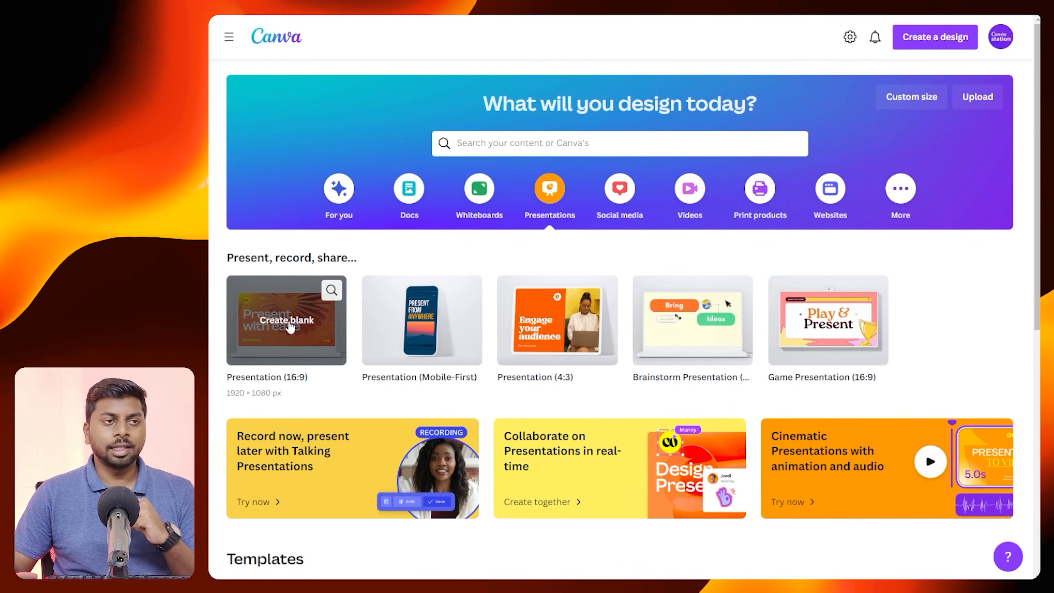
left_click(293, 325)
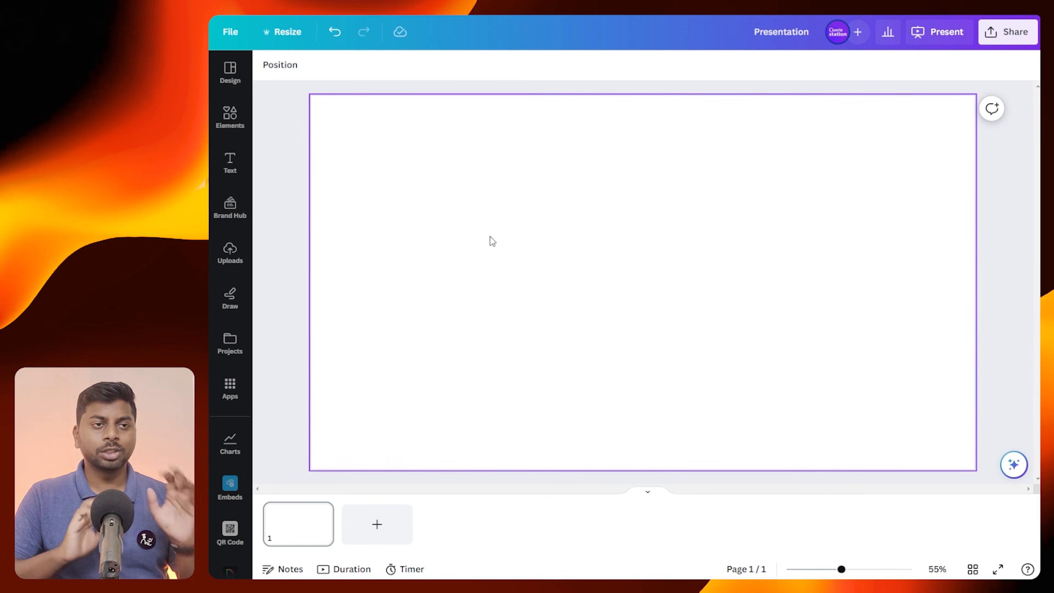
left_click(246, 169)
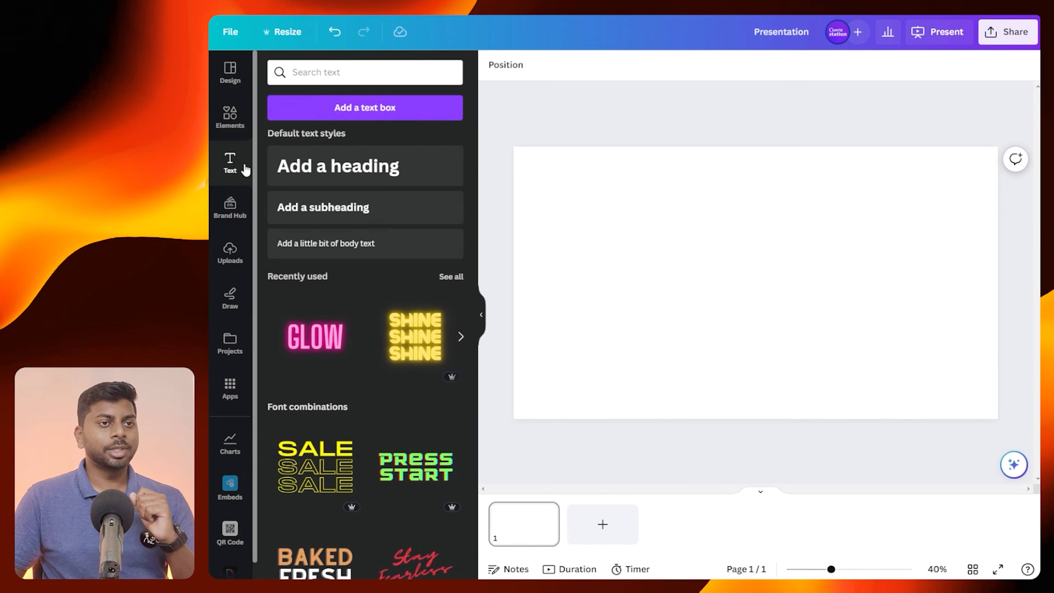
left_click(318, 170)
left_click(318, 207)
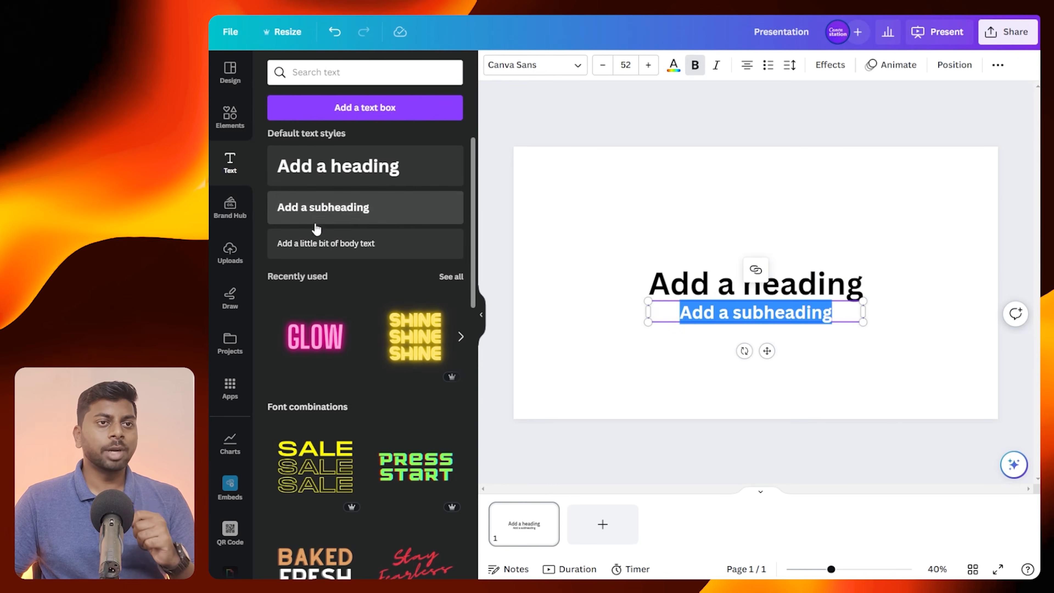
left_click(317, 243)
Move the heading, subheading and body text together to the center of the page
left_click(481, 314)
left_click_drag(447, 238, 640, 384)
left_click_drag(566, 326, 565, 297)
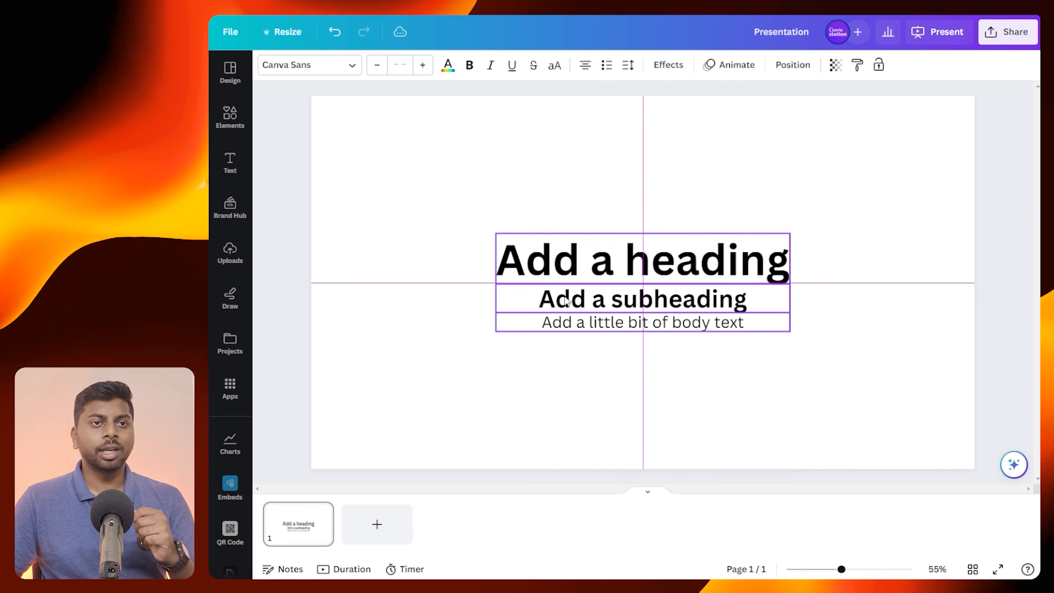
left_click(559, 376)
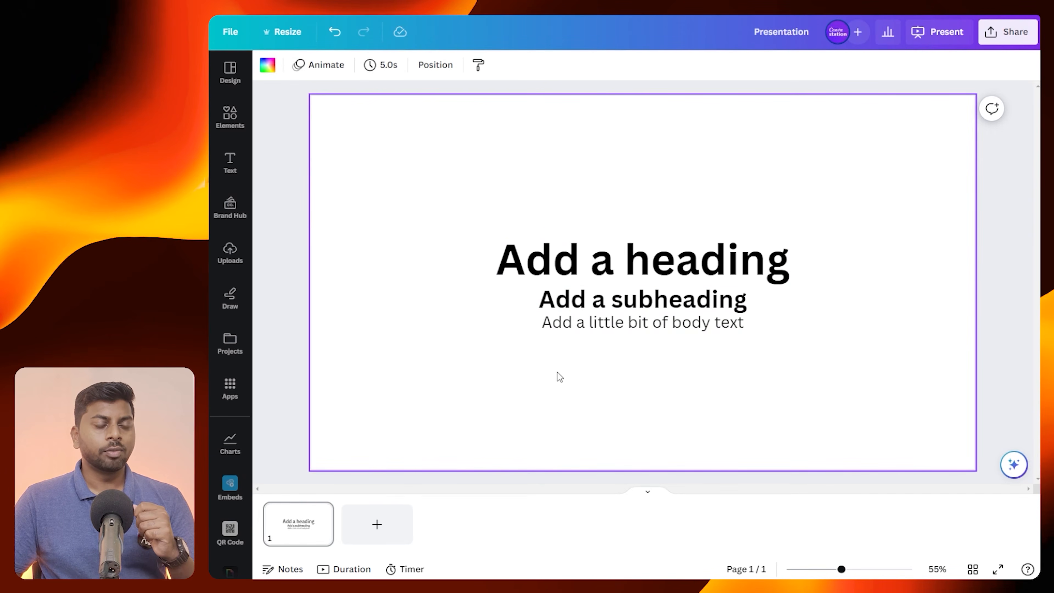
Browse the available fonts for the heading without changing it, then select all three text boxes
left_click(557, 268)
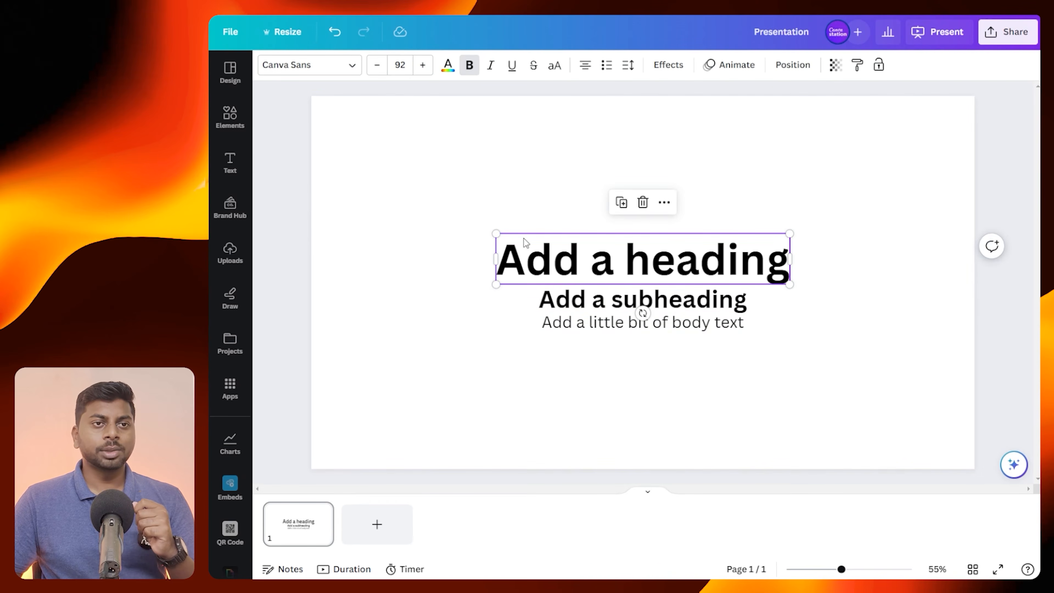
left_click(346, 69)
scroll(365, 203, "down", 15)
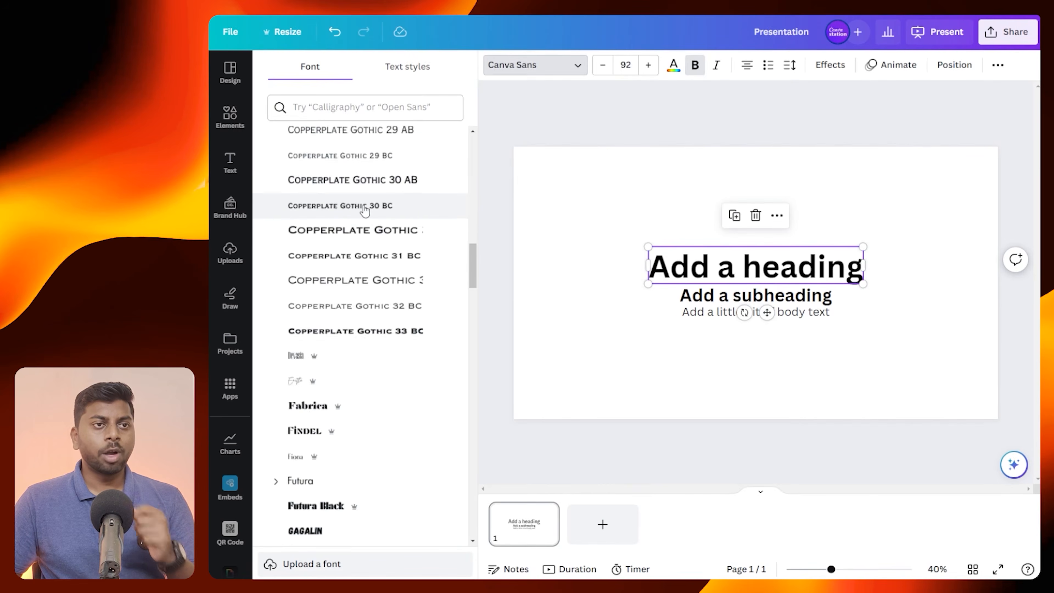
scroll(364, 212, "down", 8)
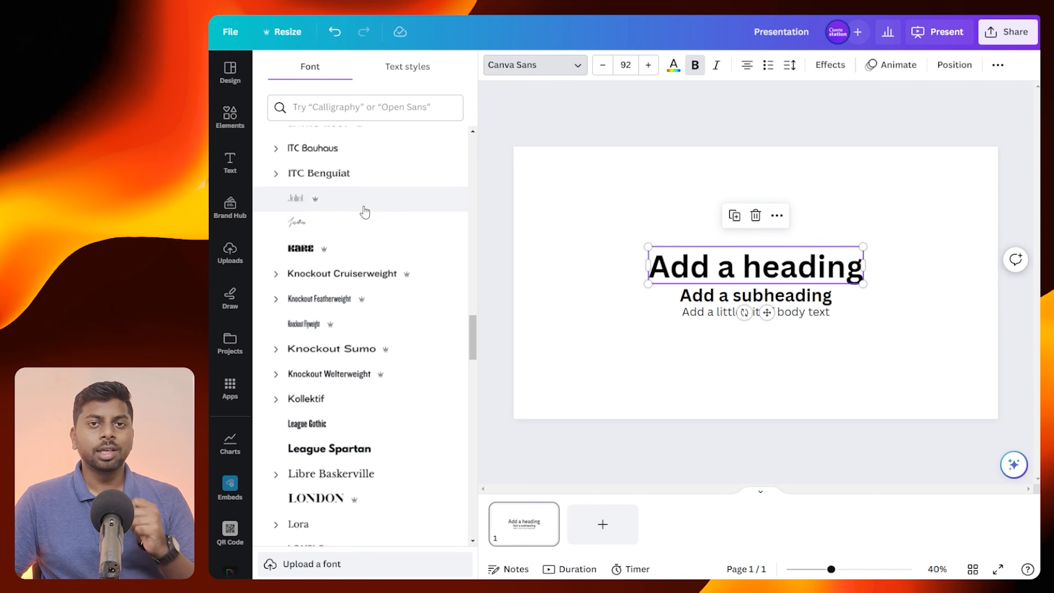
scroll(364, 212, "down", 2)
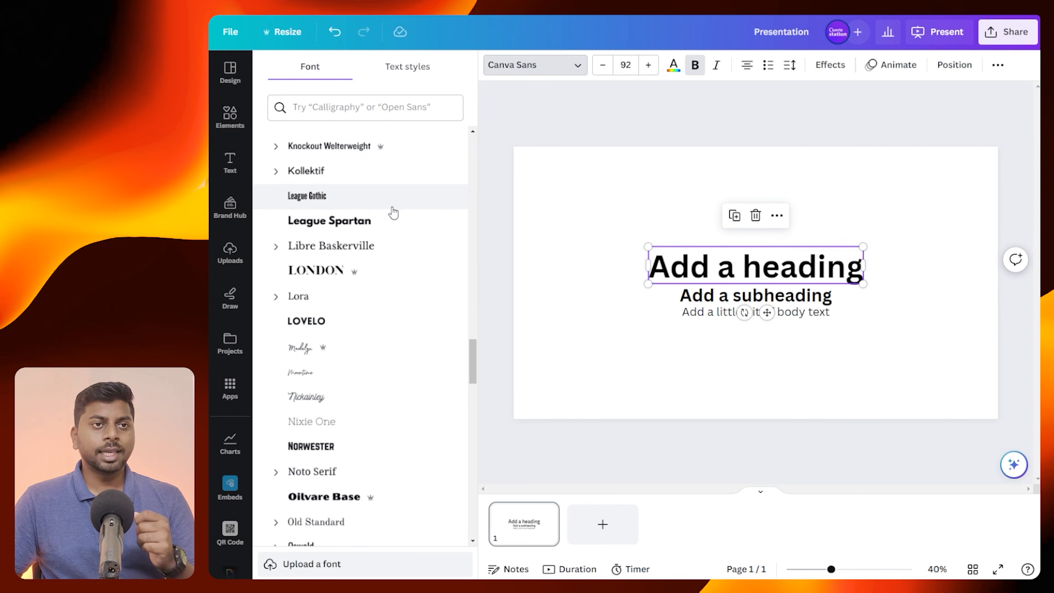
left_click(485, 213)
left_click_drag(468, 199, 719, 358)
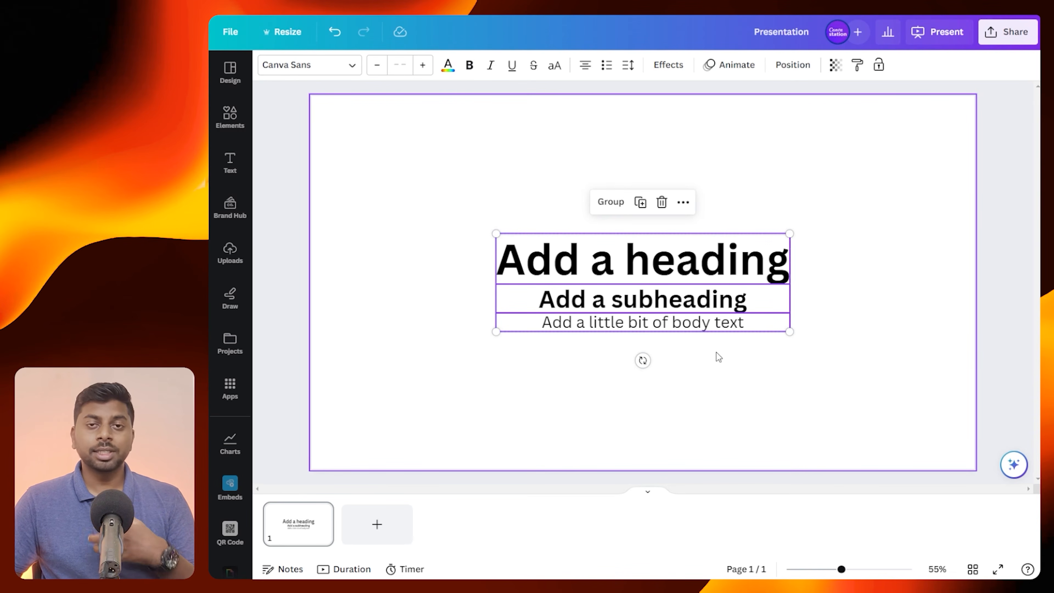
Set the page background to the solid purple #5E17EB
left_click(399, 185)
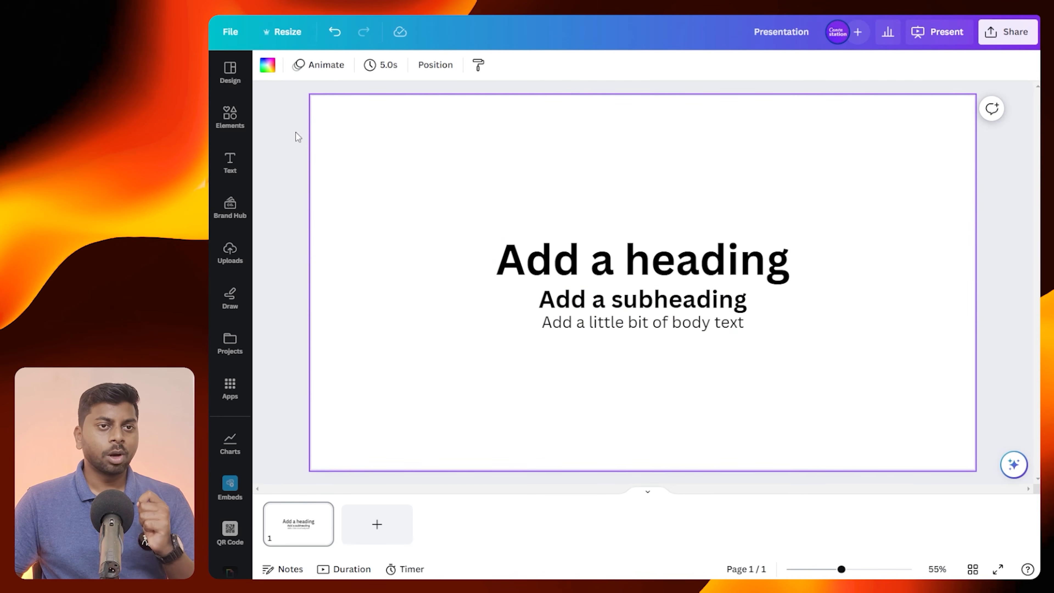
left_click(268, 67)
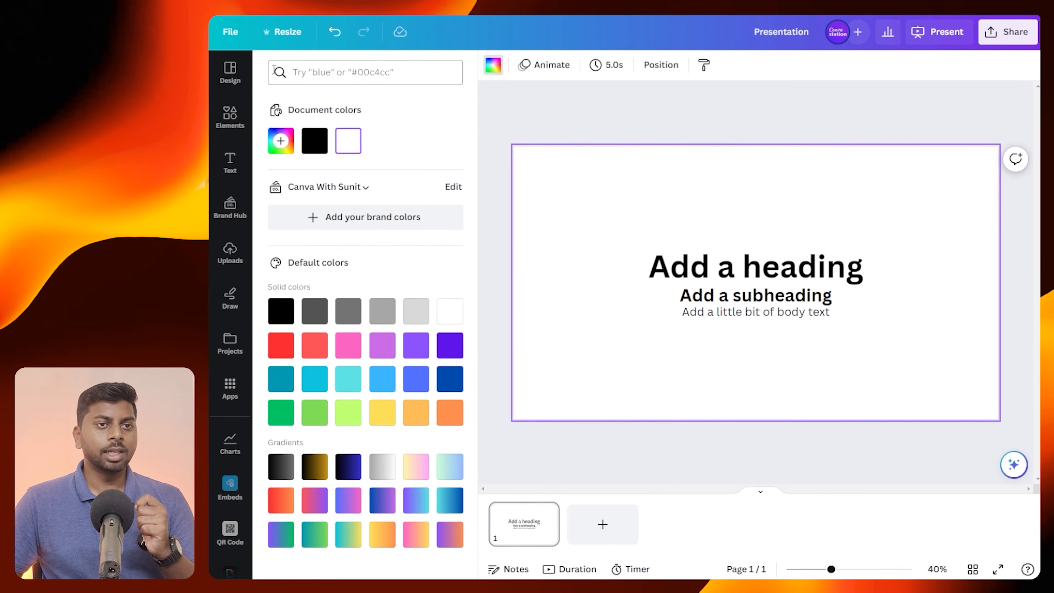
left_click(450, 345)
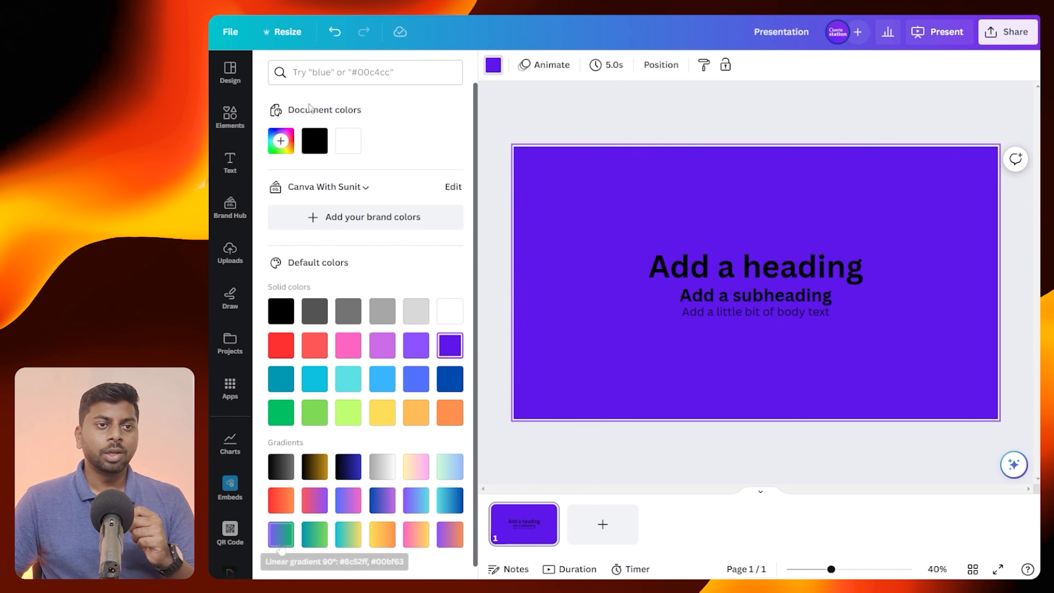
Change the page background to a vertical linear gradient running from violet down to a darker purple
left_click(280, 140)
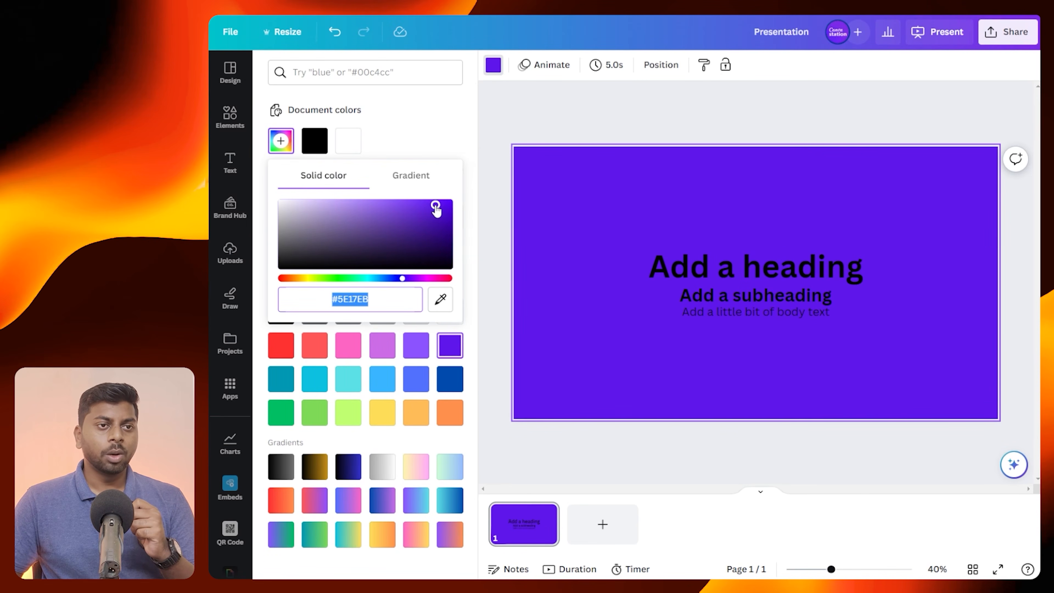
left_click(418, 179)
left_click(320, 234)
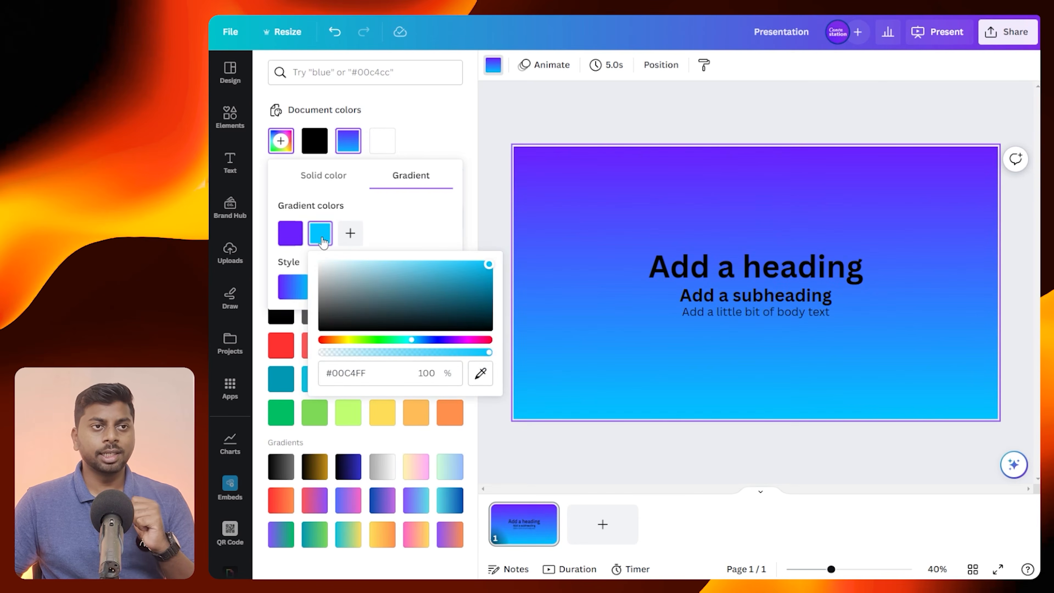
left_click_drag(456, 345, 441, 340)
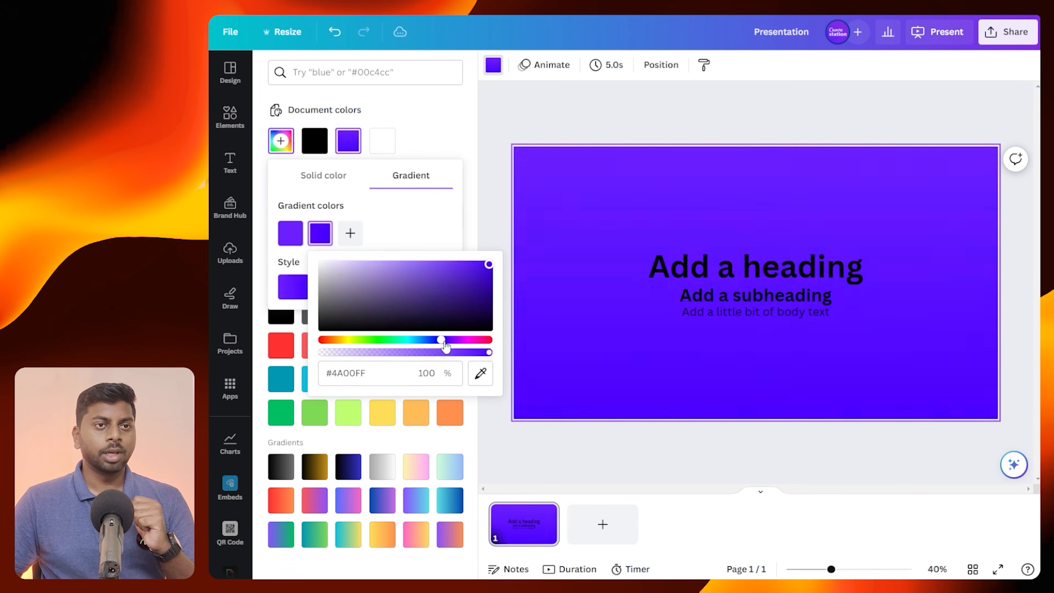
left_click(410, 227)
left_click(293, 287)
left_click(329, 290)
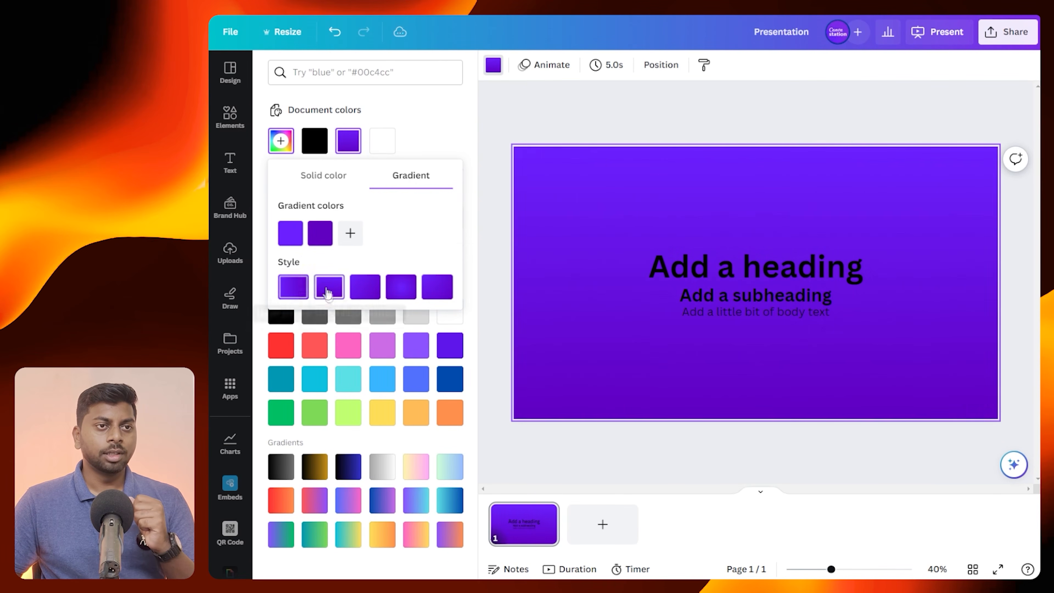
left_click(505, 131)
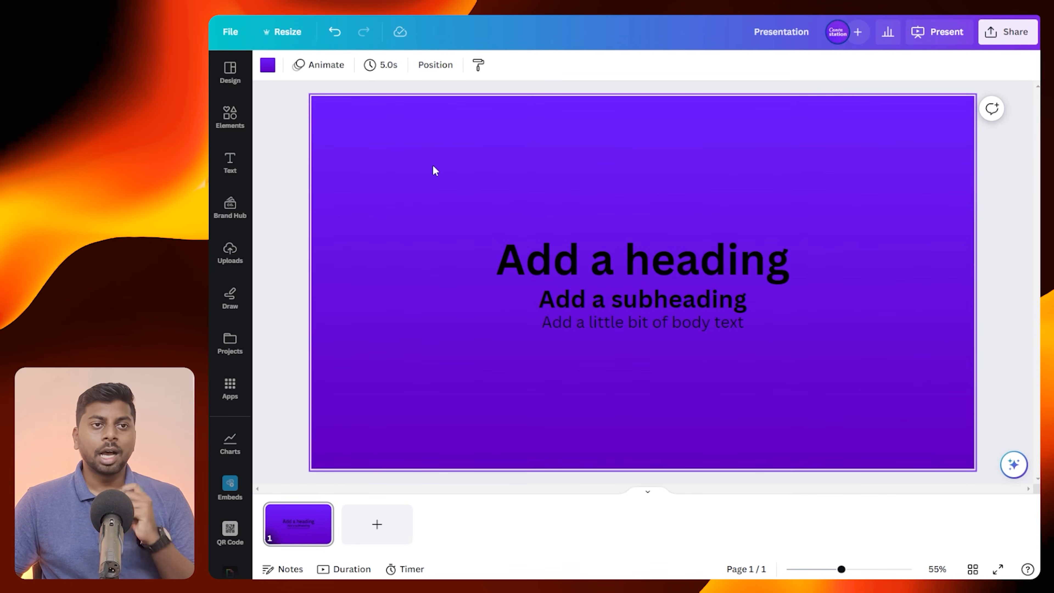
Set the color of the heading, subheading and body text together to white
left_click(625, 265)
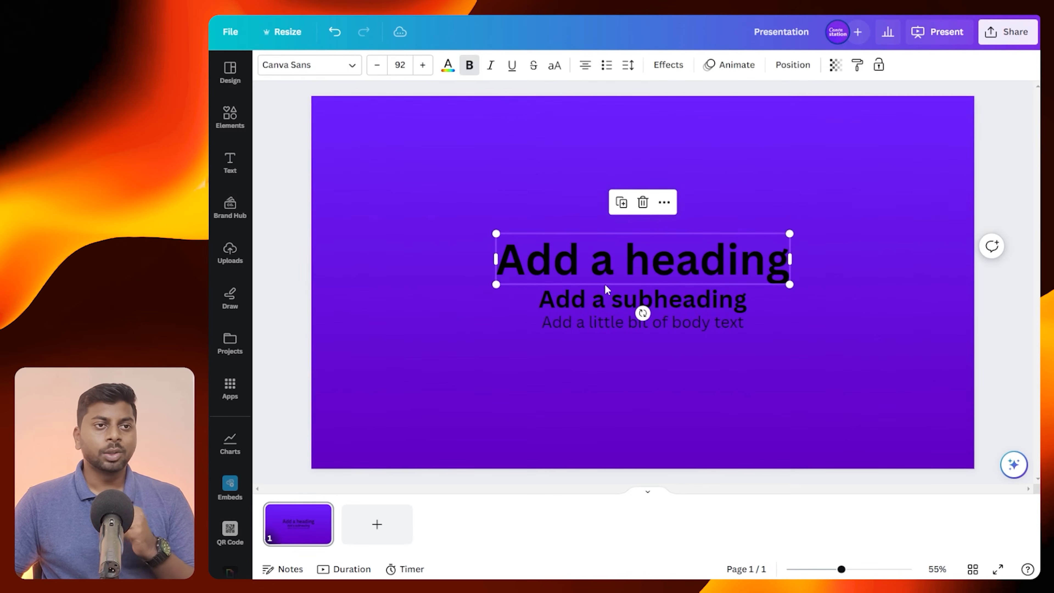
left_click(570, 295, "shift")
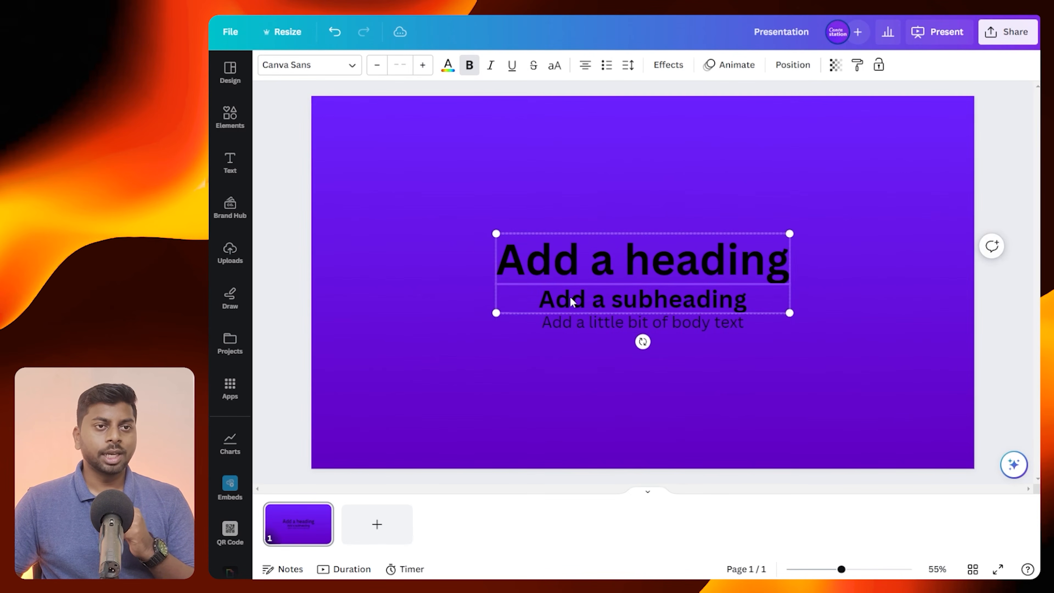
left_click(569, 318, "shift")
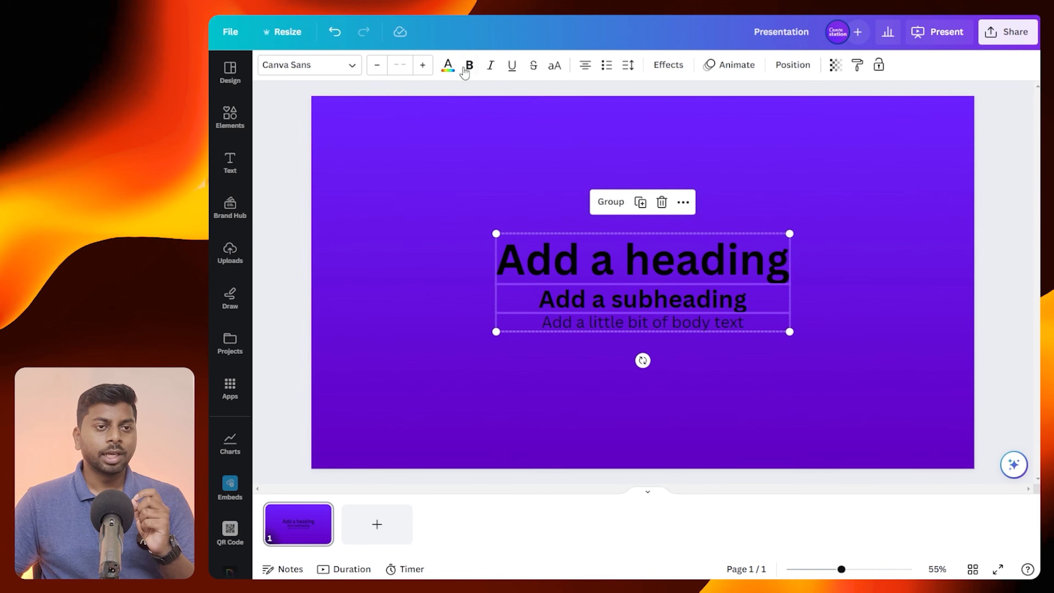
left_click(448, 65)
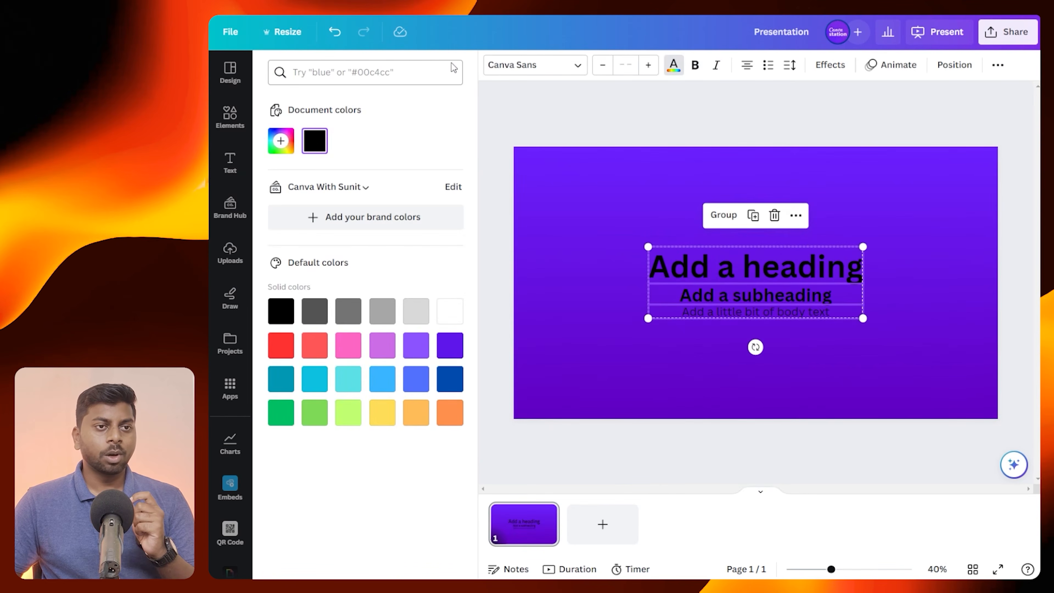
left_click(444, 312)
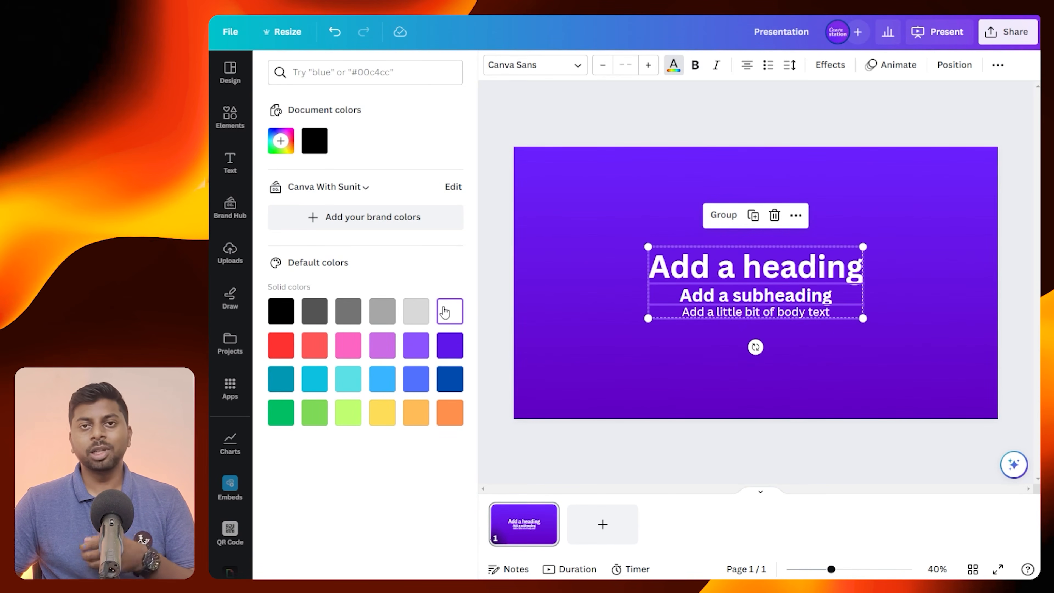
left_click(491, 291)
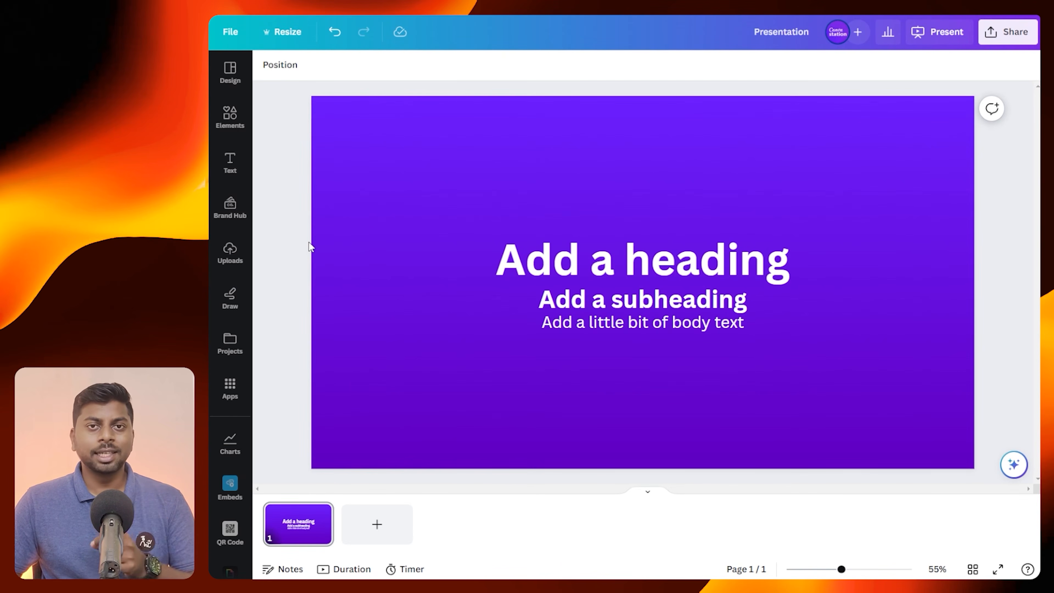
left_click(309, 245)
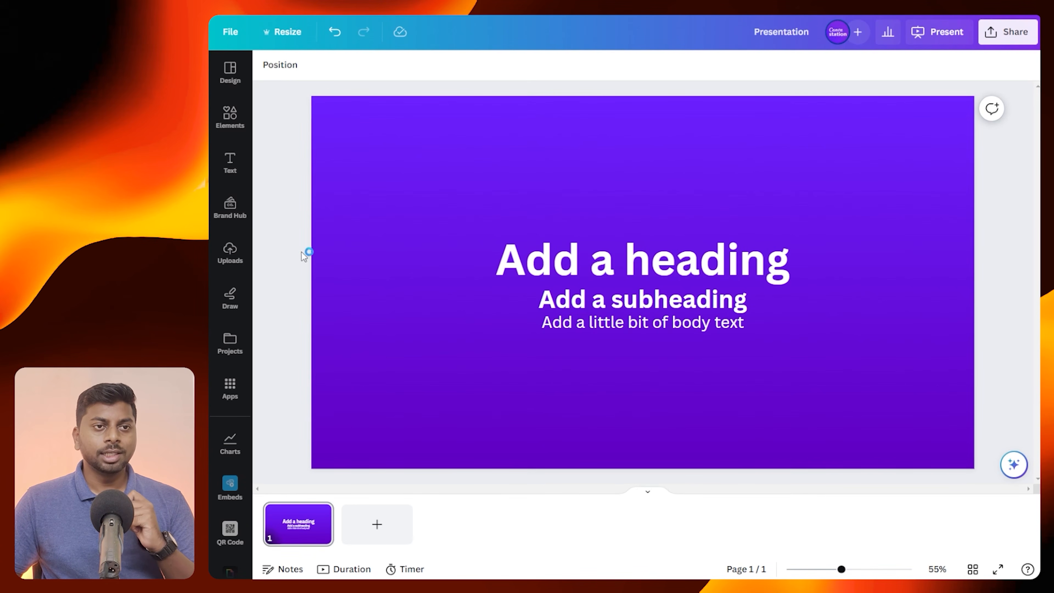
Duplicate the finished page repeatedly until the presentation has 13 identical pages
mouse_move(286, 530)
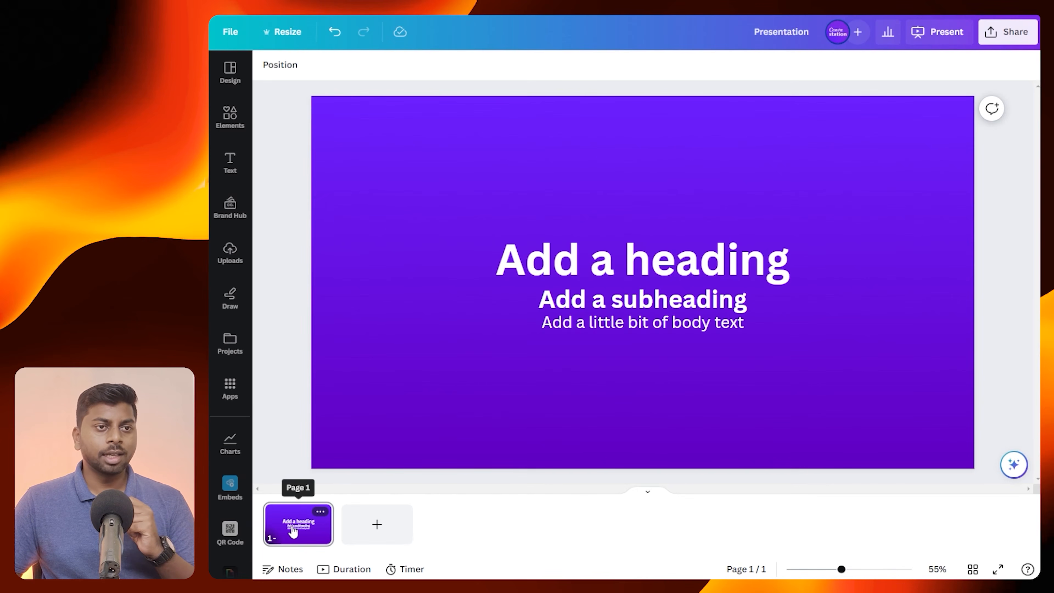
left_click(292, 531)
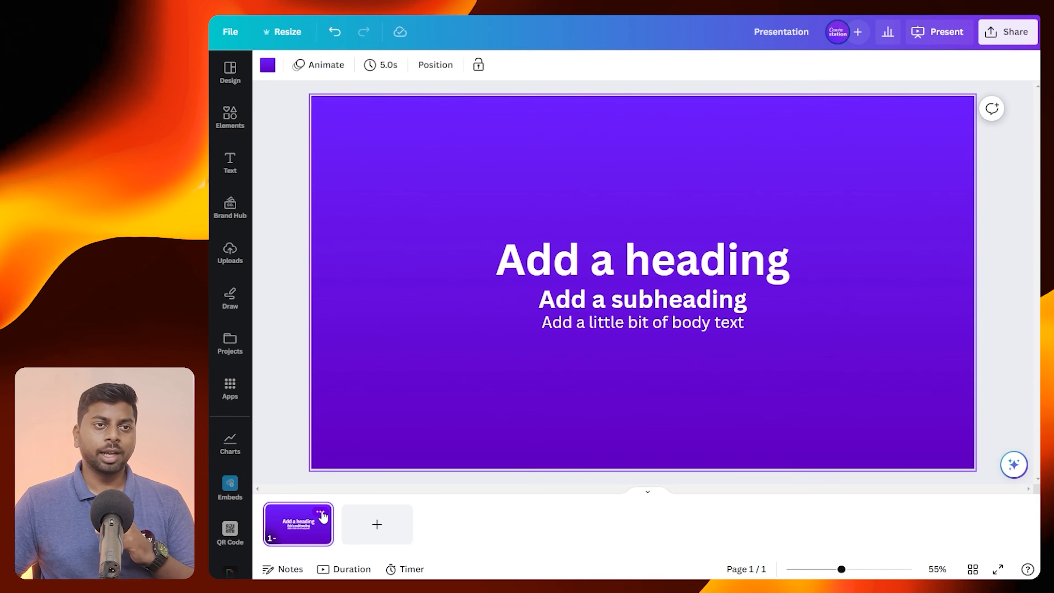
left_click(322, 514)
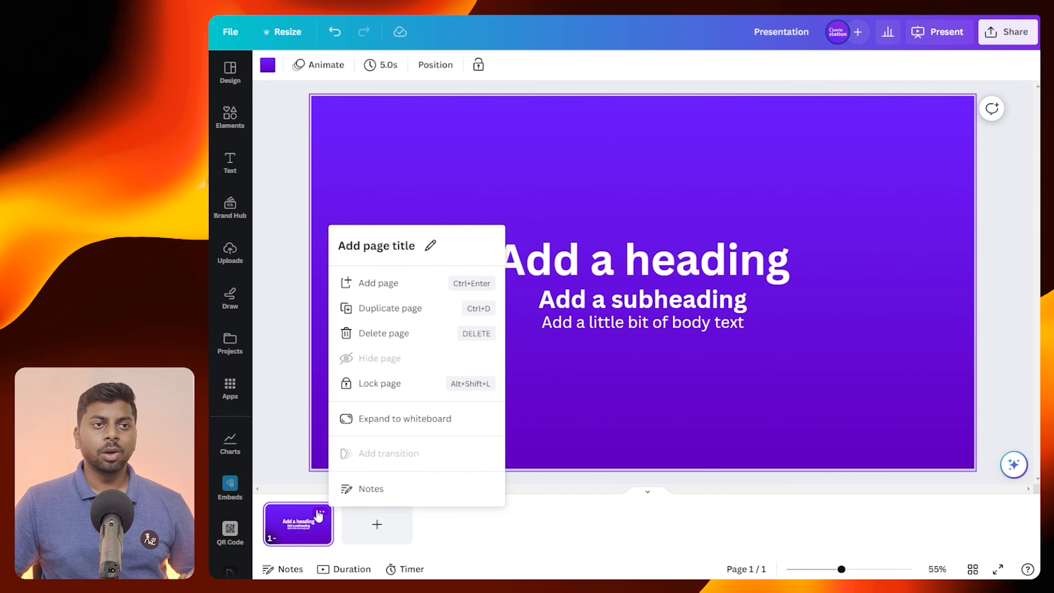
left_click(362, 312)
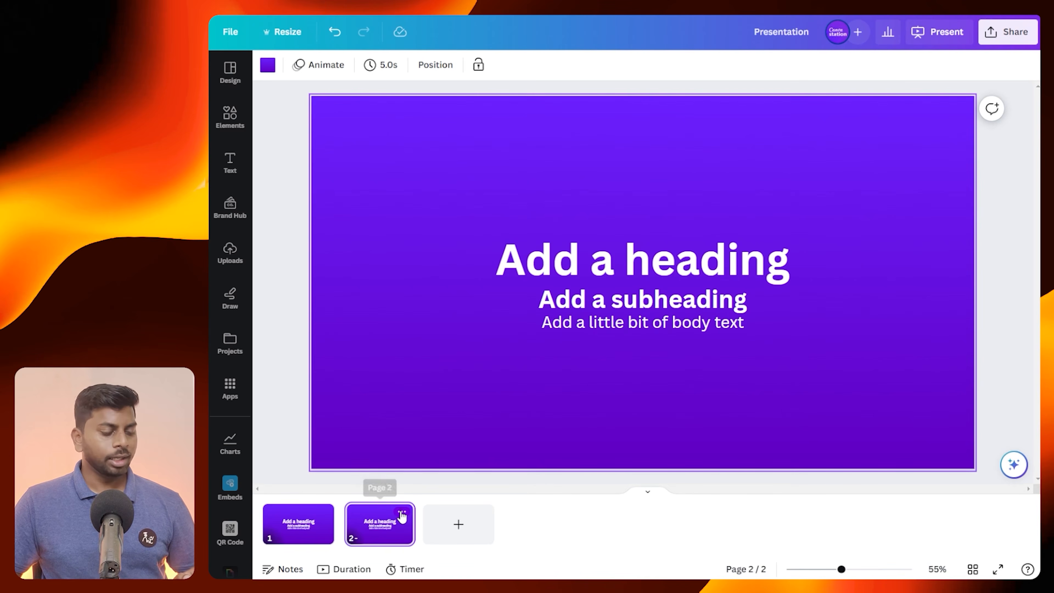
left_click(402, 513)
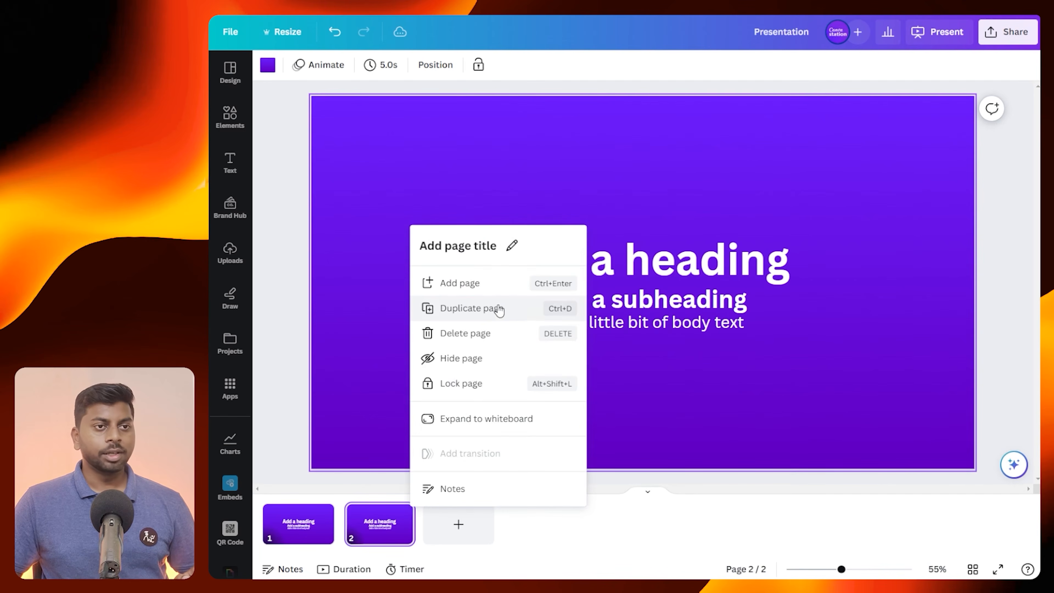
left_click(559, 312)
key("ctrl+d")
key("ctrl+d")
key("ctrl+d")
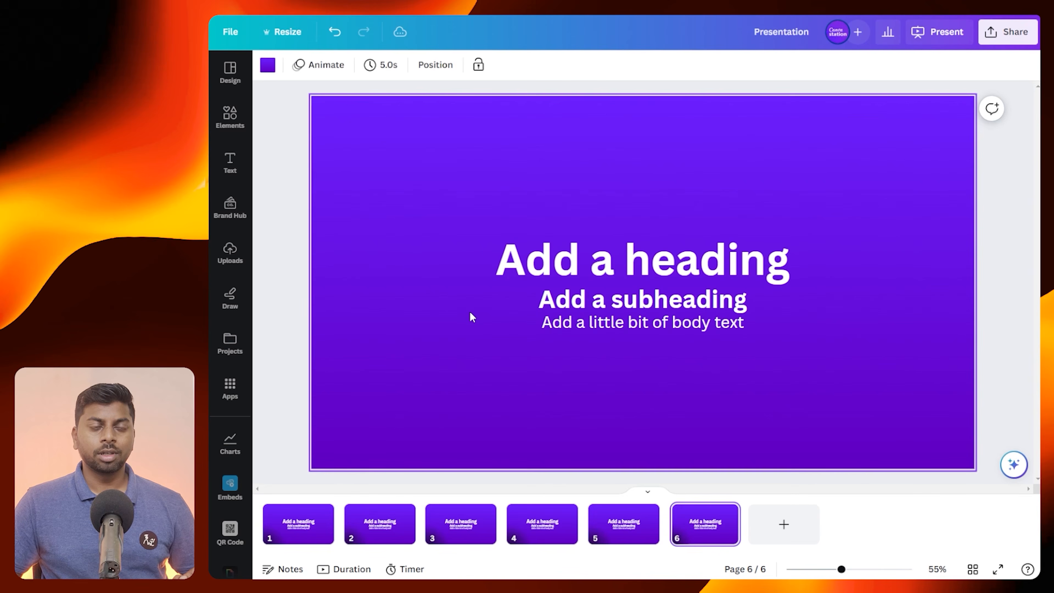
key("ctrl+d")
key("ctrl+d")
key("ctrl+d")
key("ctrl+d")
key("ctrl+d")
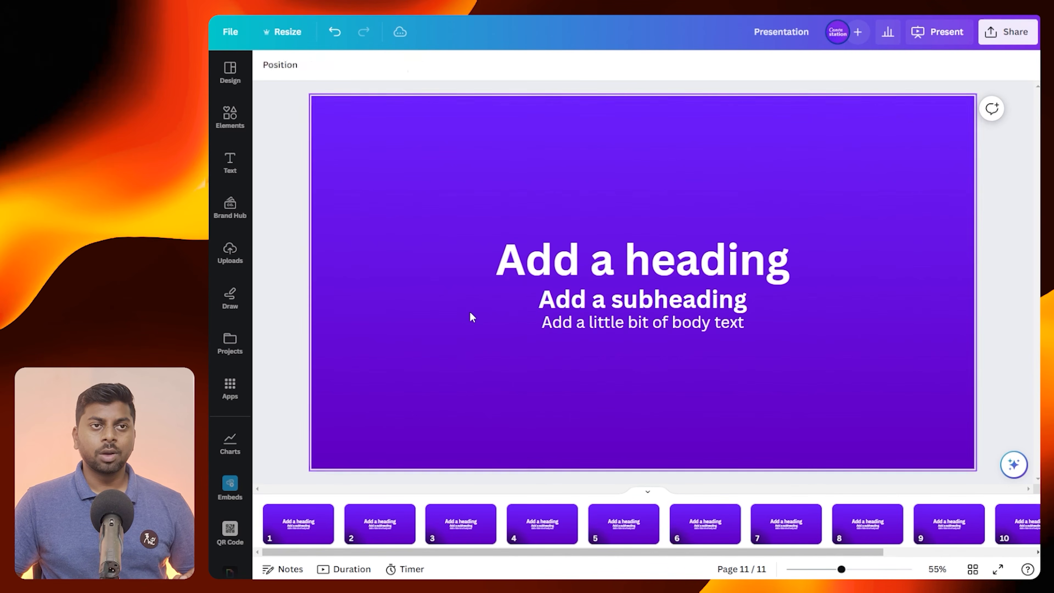
key("ctrl+d")
key("ctrl+d")
Replace the heading on the first page with "Canva For Beginners" and select the subheading below it
left_click_drag(518, 555, 463, 557)
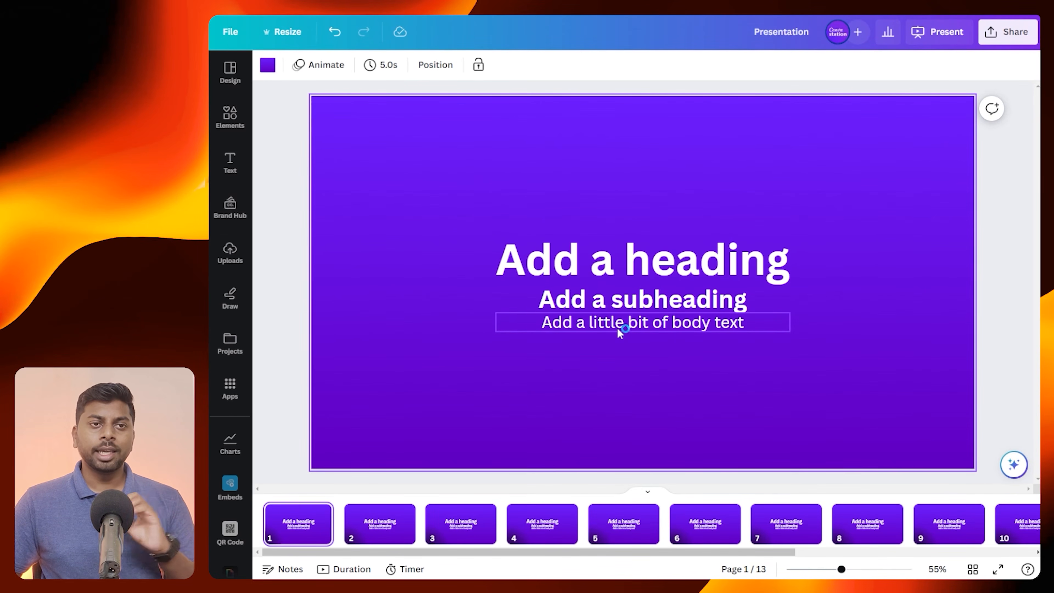
left_click(635, 264)
left_click(635, 264)
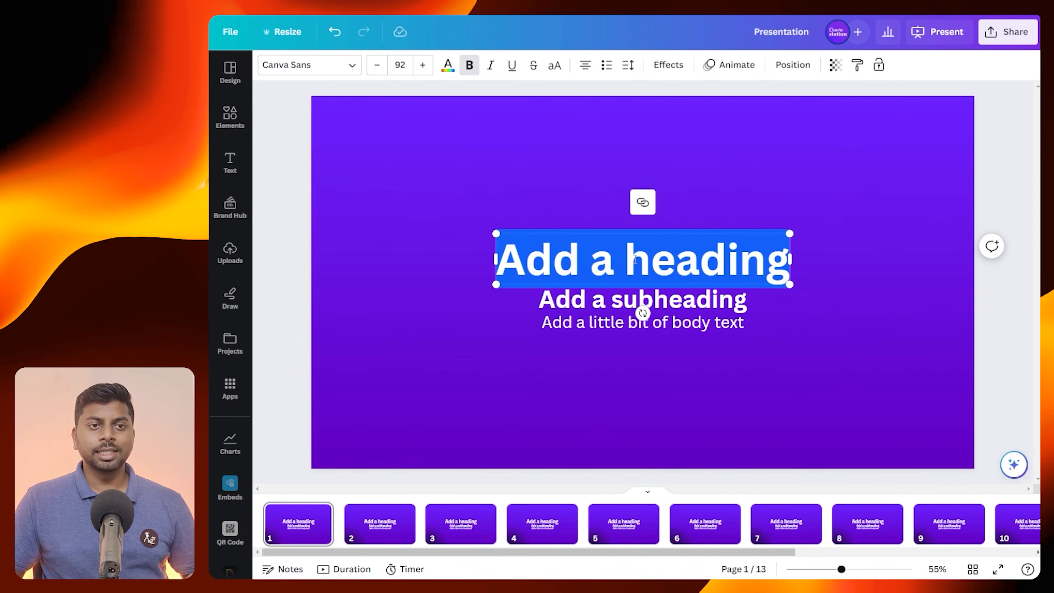
type("Canva For")
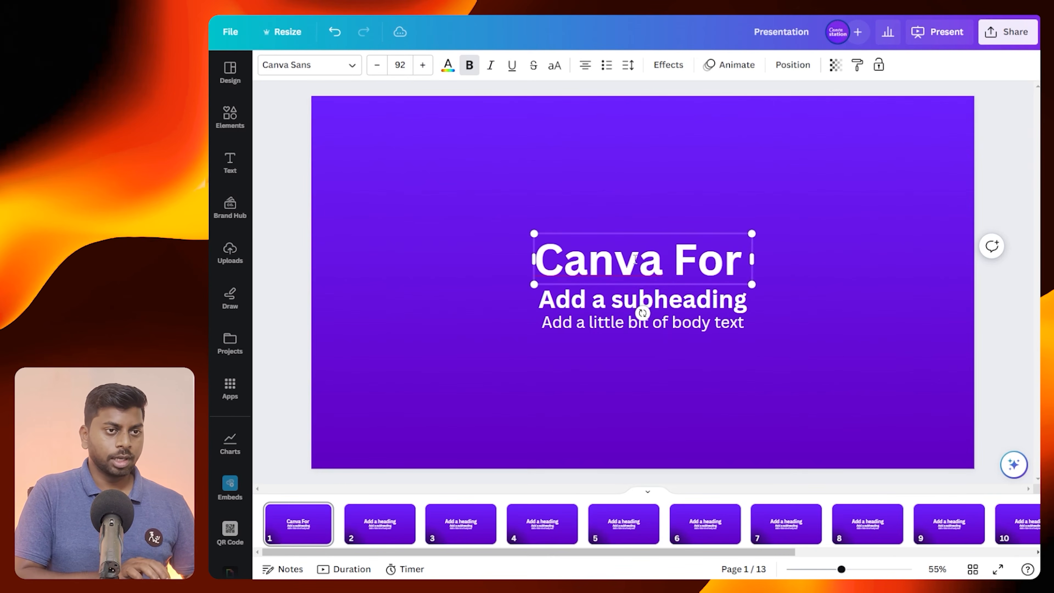
type(" Beginners")
left_click(600, 299)
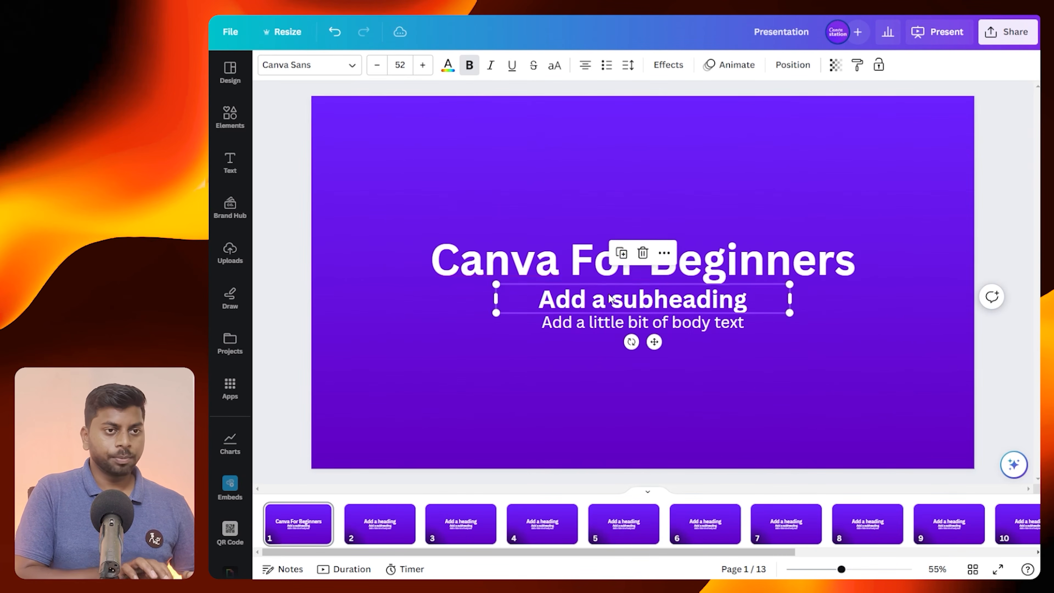
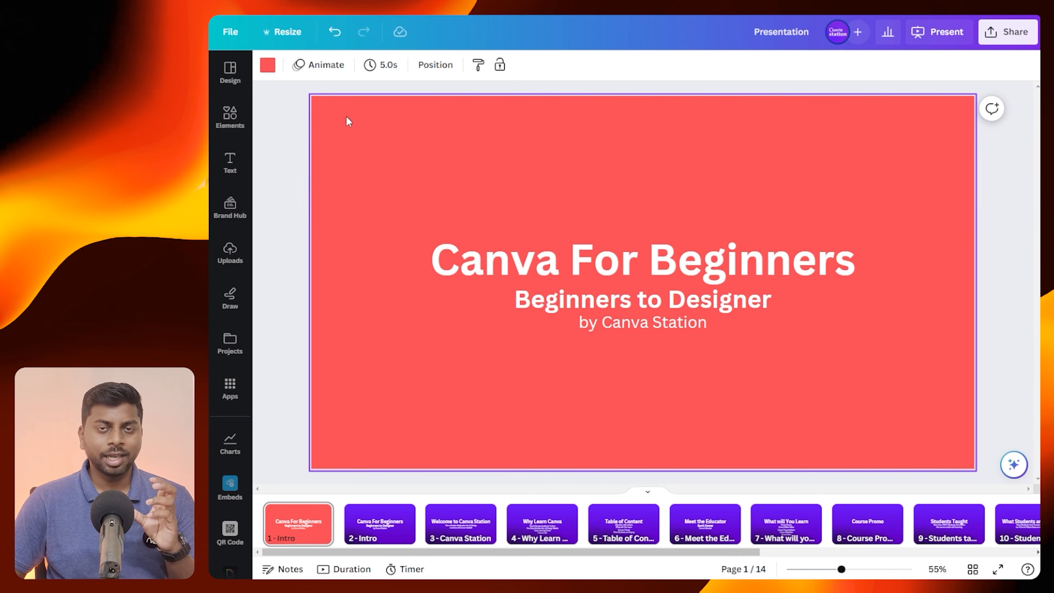
Try out the yellow notification bell graphic on the right side of the red Intro page and delete it
left_click(217, 122)
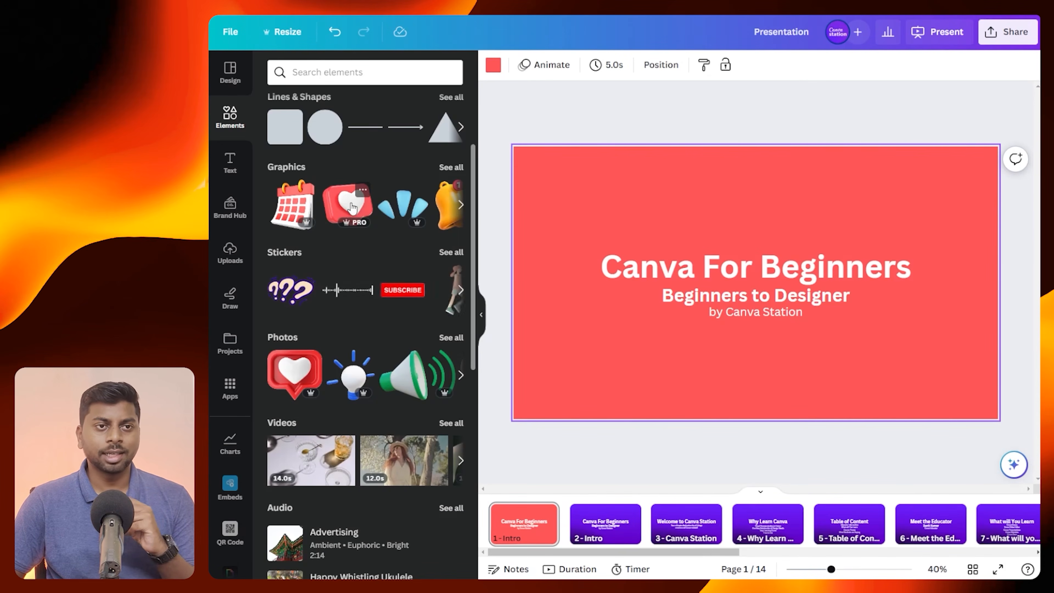
left_click(460, 204)
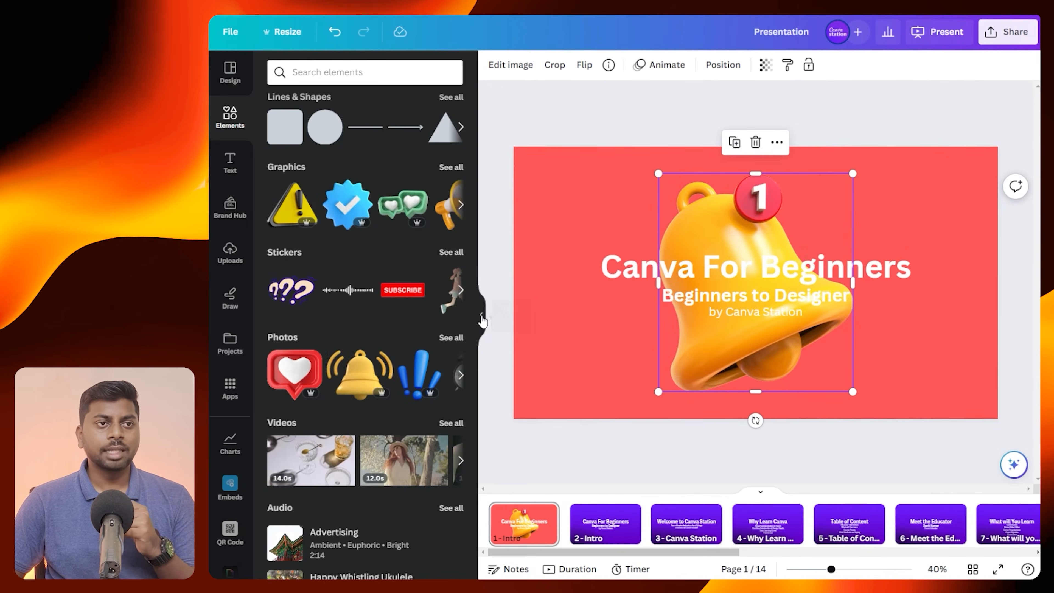
left_click(481, 314)
left_click_drag(585, 191, 906, 237)
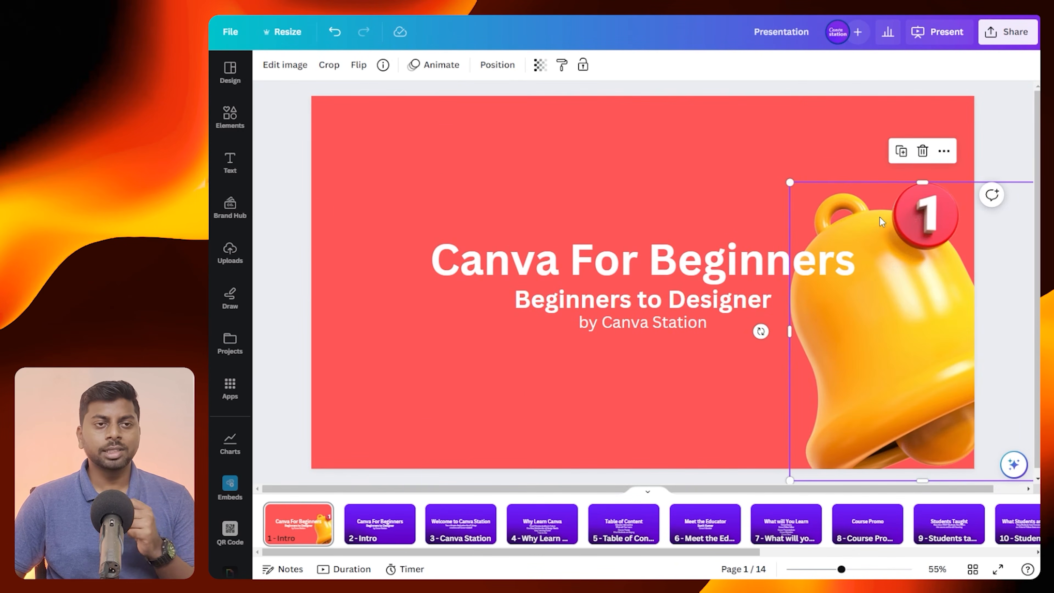
left_click(923, 153)
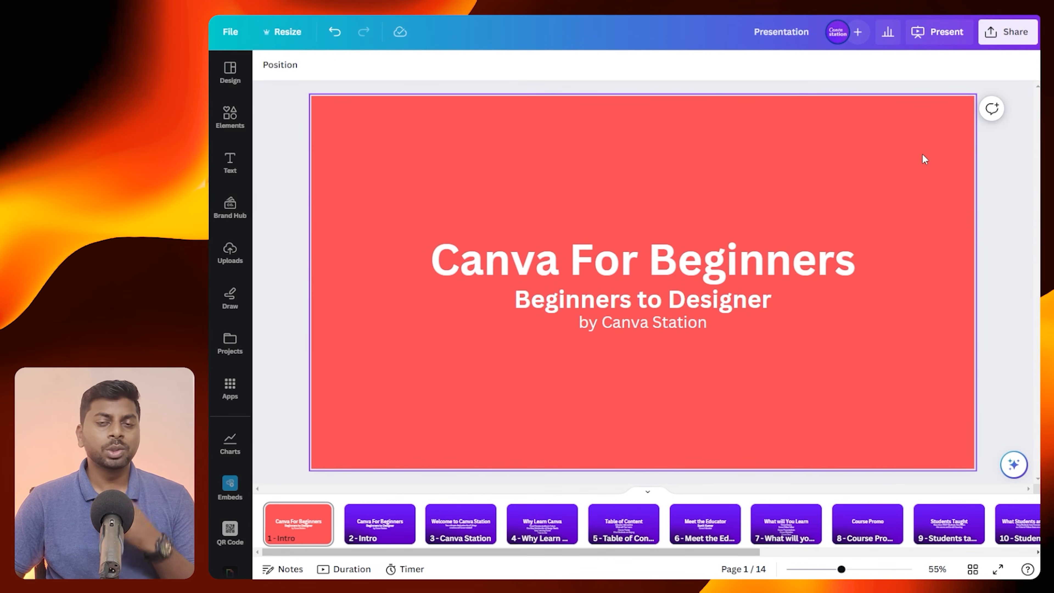
Left-align the three text boxes on the red Intro page and move them to share one left edge near the page's left side
left_click(646, 268)
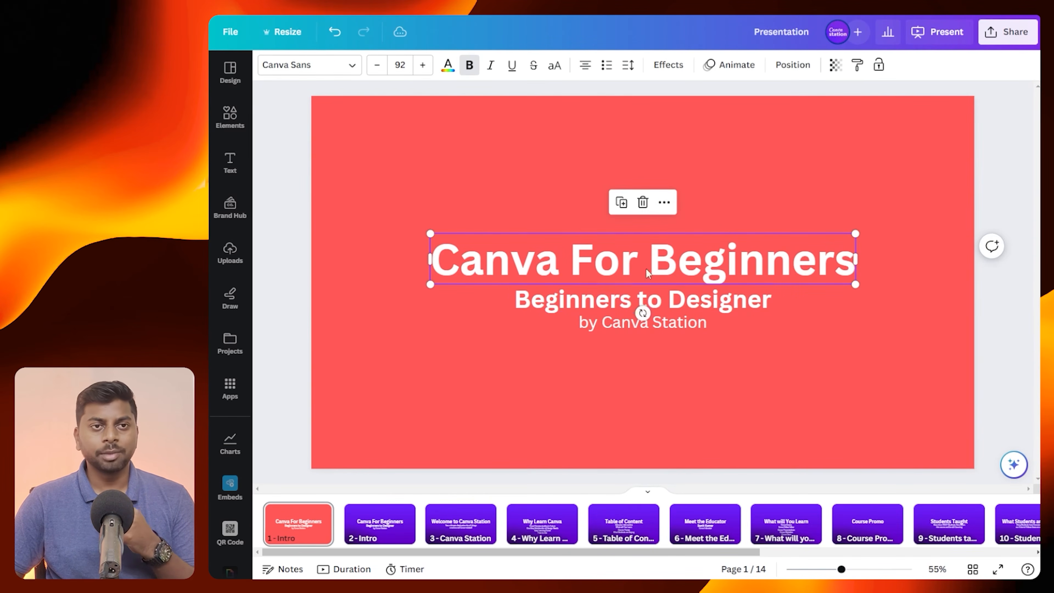
left_click(587, 299, "shift")
left_click(595, 324, "shift")
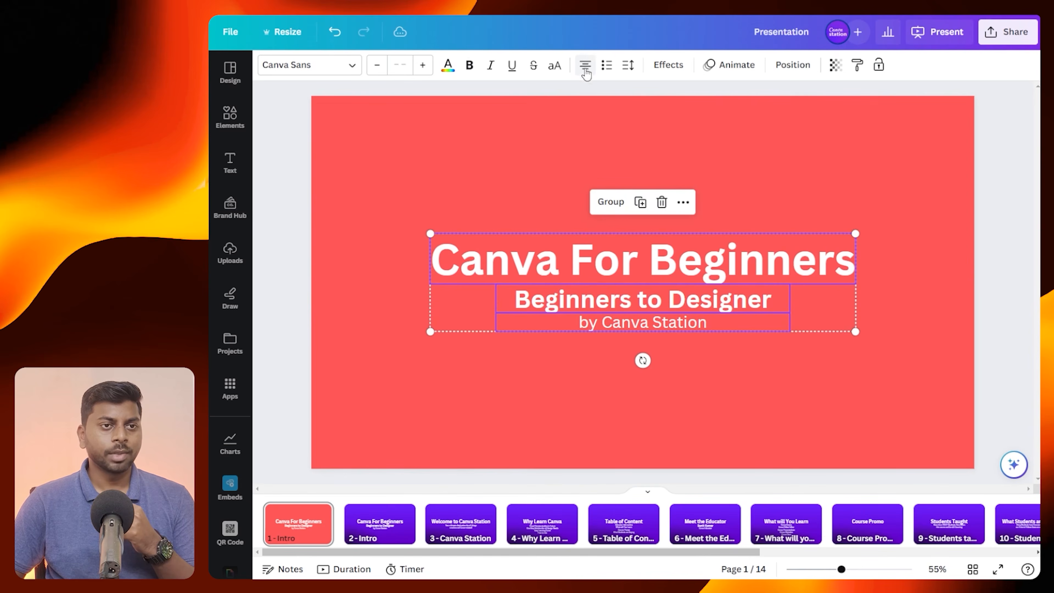
left_click(585, 66)
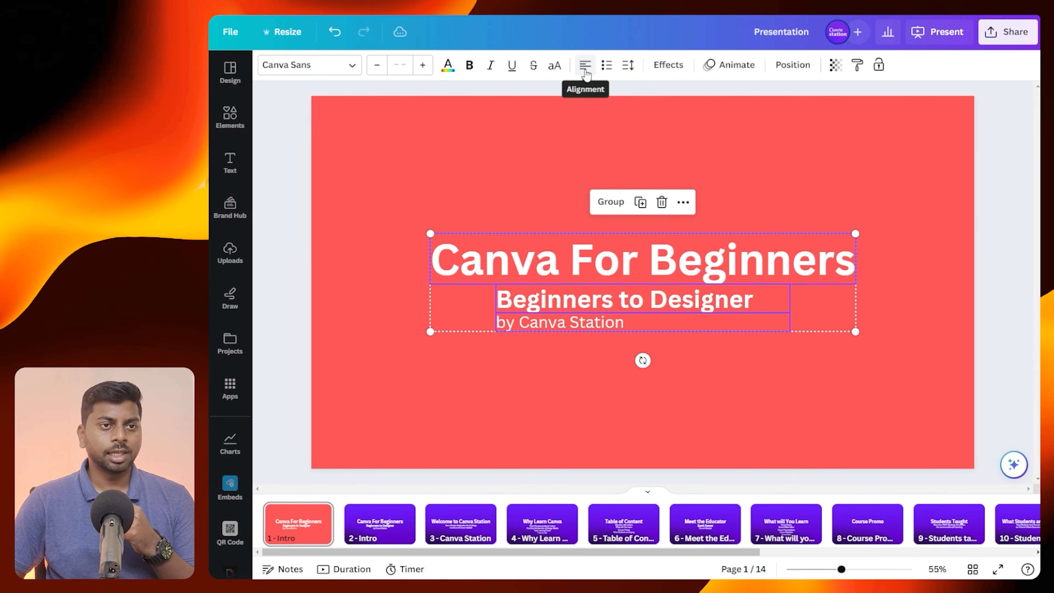
left_click(552, 304)
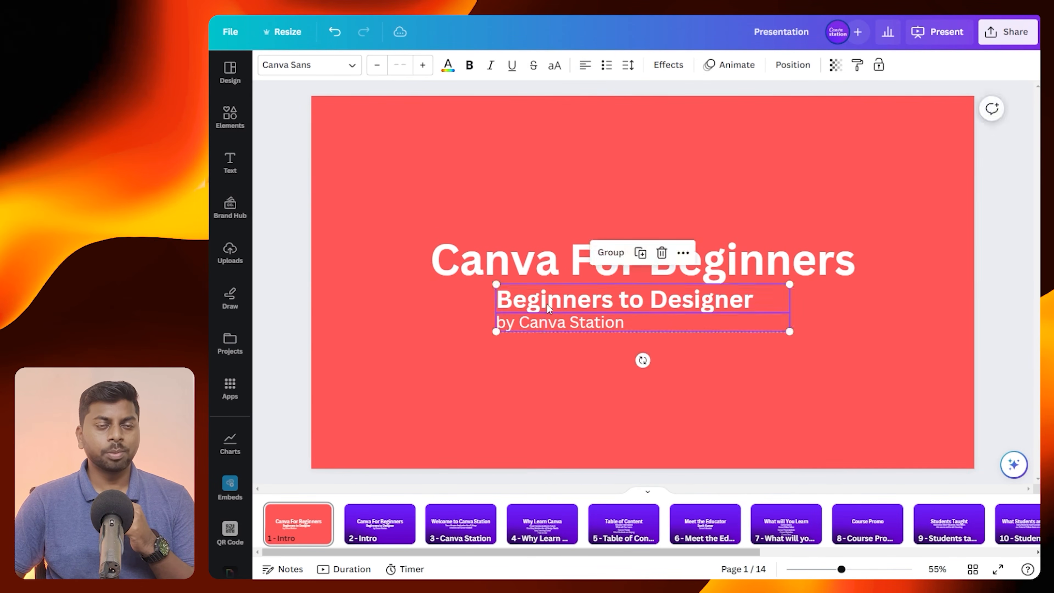
left_click_drag(547, 303, 482, 302)
left_click(482, 257, "shift")
left_click_drag(481, 257, 394, 258)
left_click(604, 411)
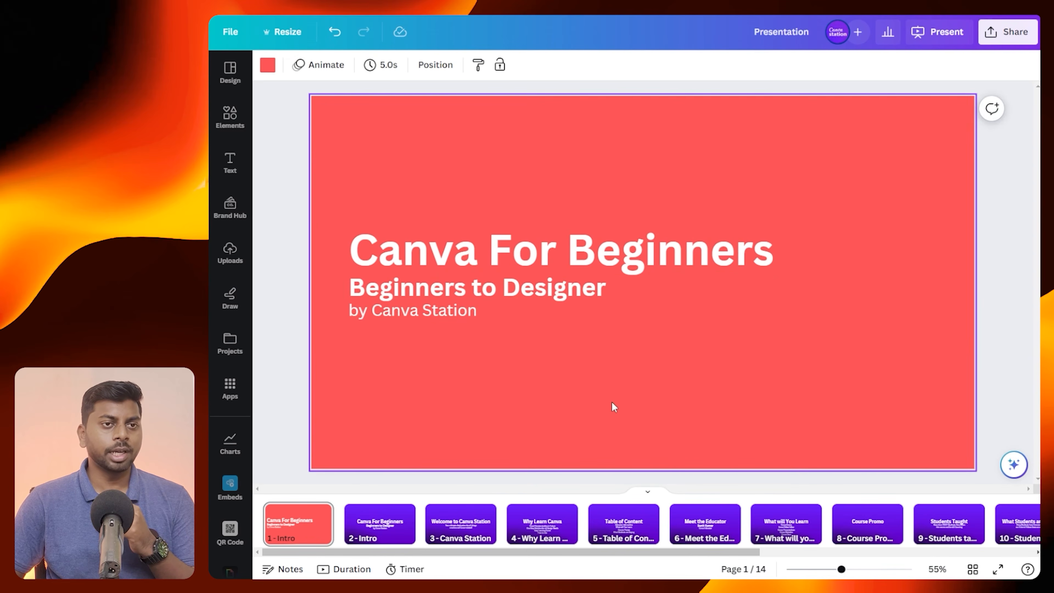
Try out the blue verified badge graphic beside the heading wrapped onto two lines on the red Intro page, and delete the badge
left_click(231, 121)
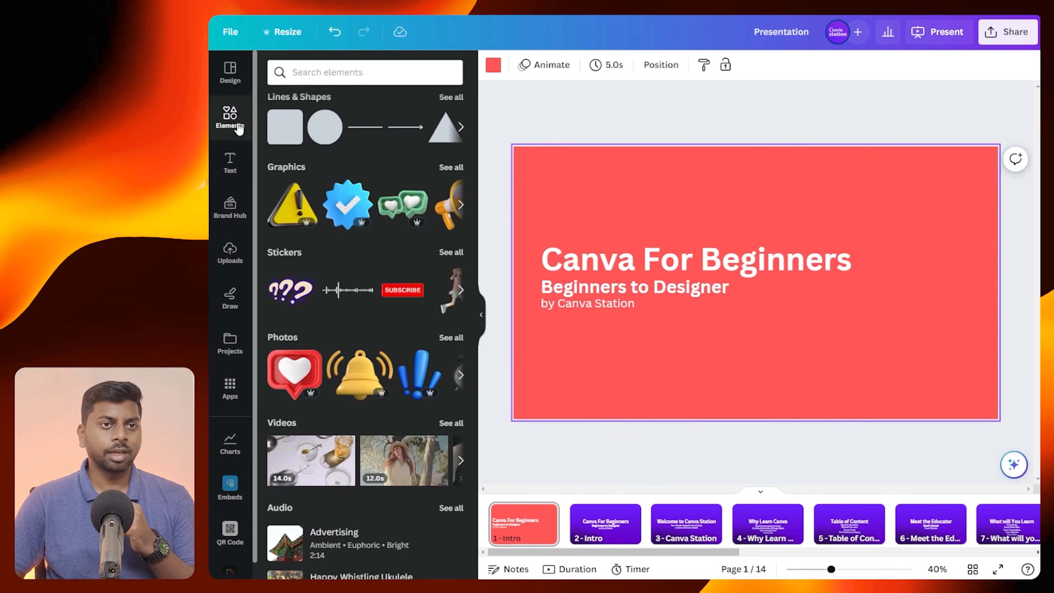
left_click(340, 202)
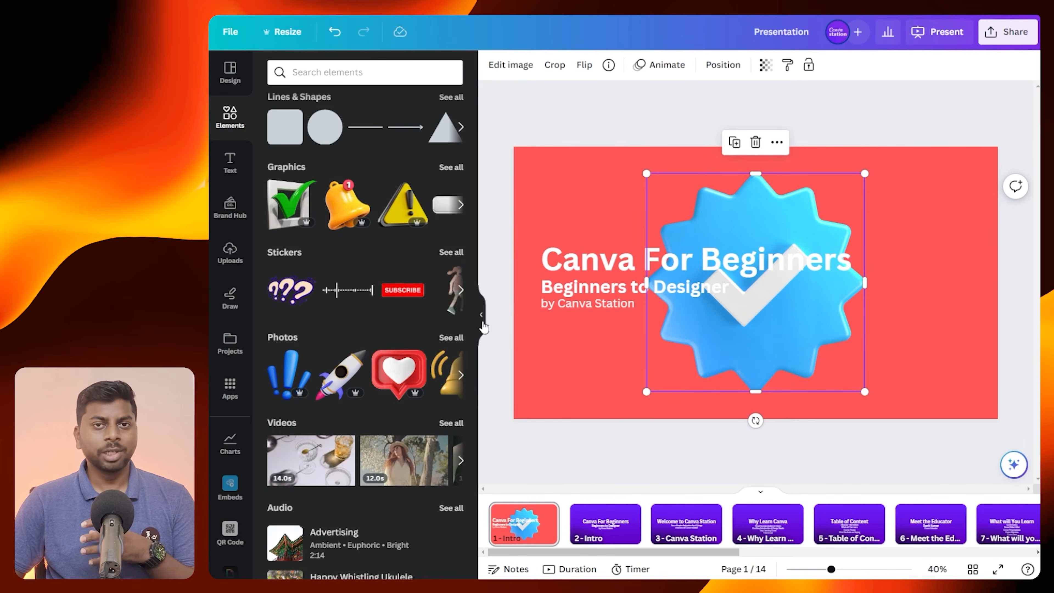
left_click(481, 315)
left_click_drag(662, 184, 881, 183)
left_click(757, 248)
left_click_drag(777, 252, 639, 249)
left_click_drag(896, 293, 825, 294)
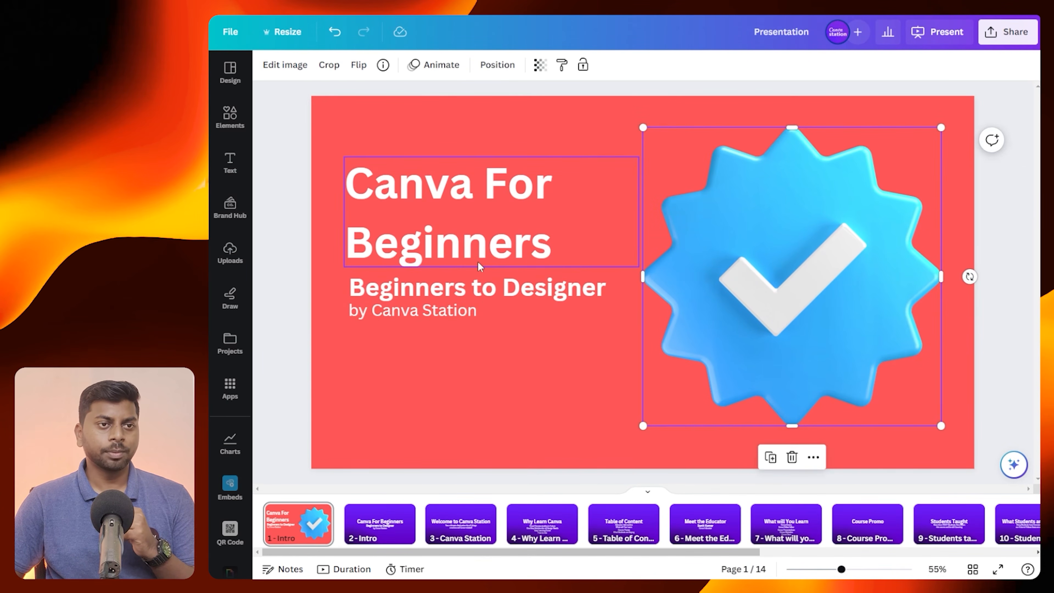
left_click(793, 457)
Move the heading, subheading and byline together to the right side of the red Intro page
left_click(492, 206)
left_click(400, 291, "shift")
left_click(412, 317, "shift")
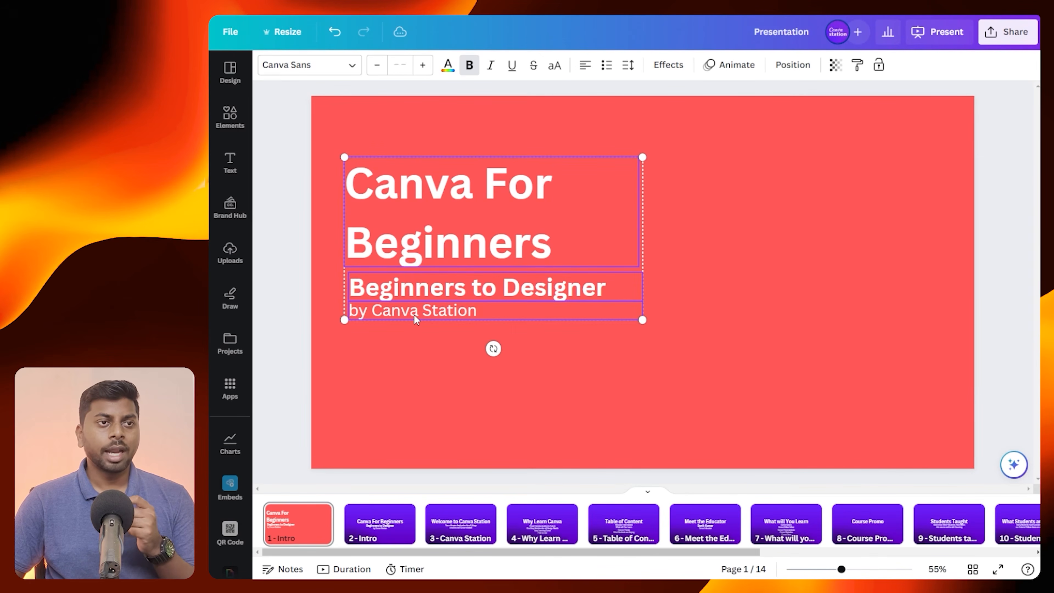
left_click_drag(421, 249, 760, 288)
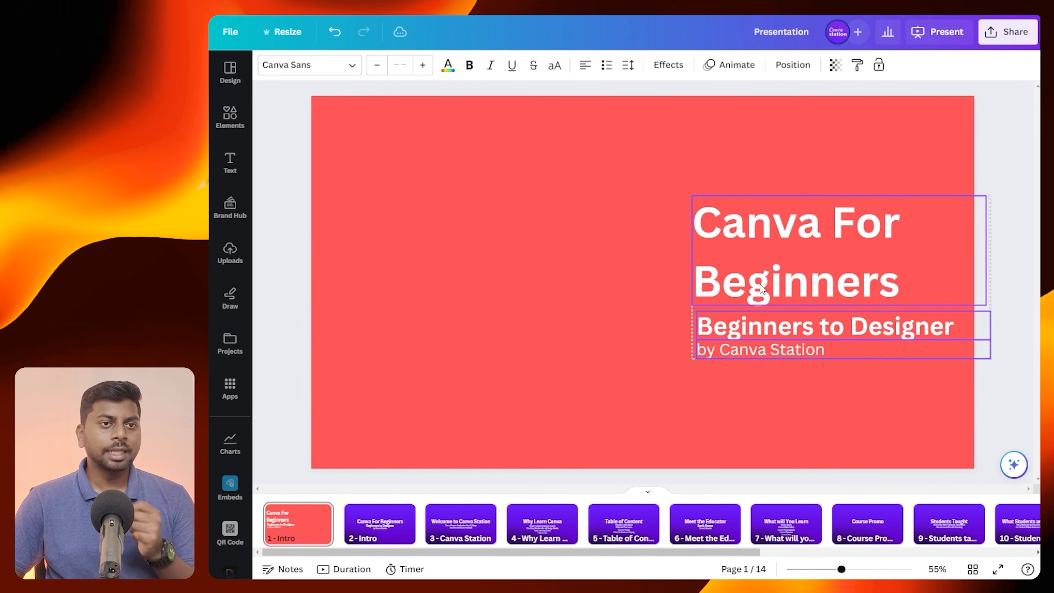
Try out the yellow warning triangle graphic on the left half of the red Intro page and delete the whole page
left_click(229, 116)
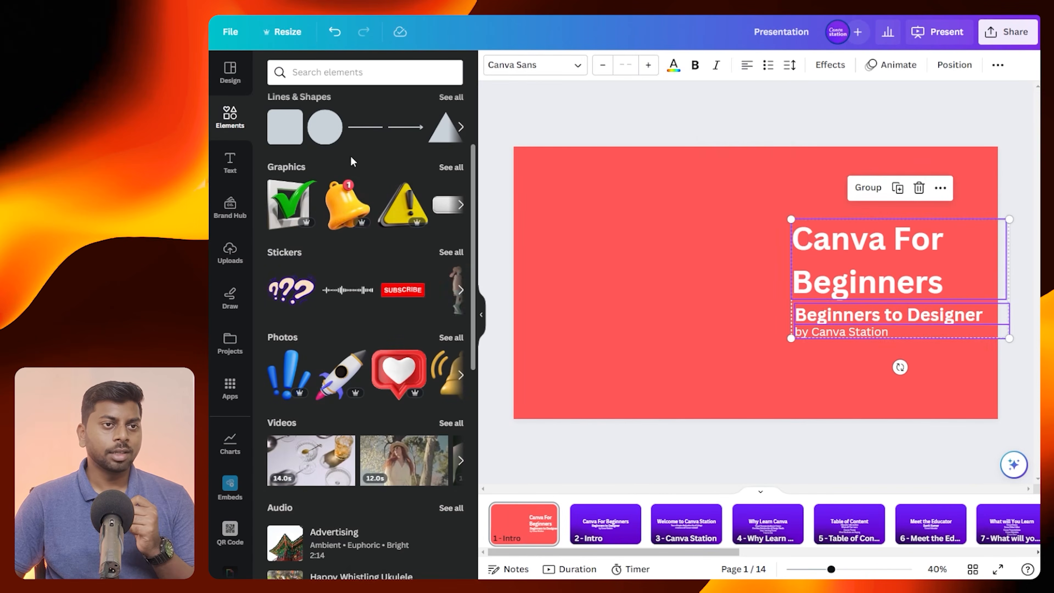
left_click(409, 202)
left_click_drag(645, 319, 477, 323)
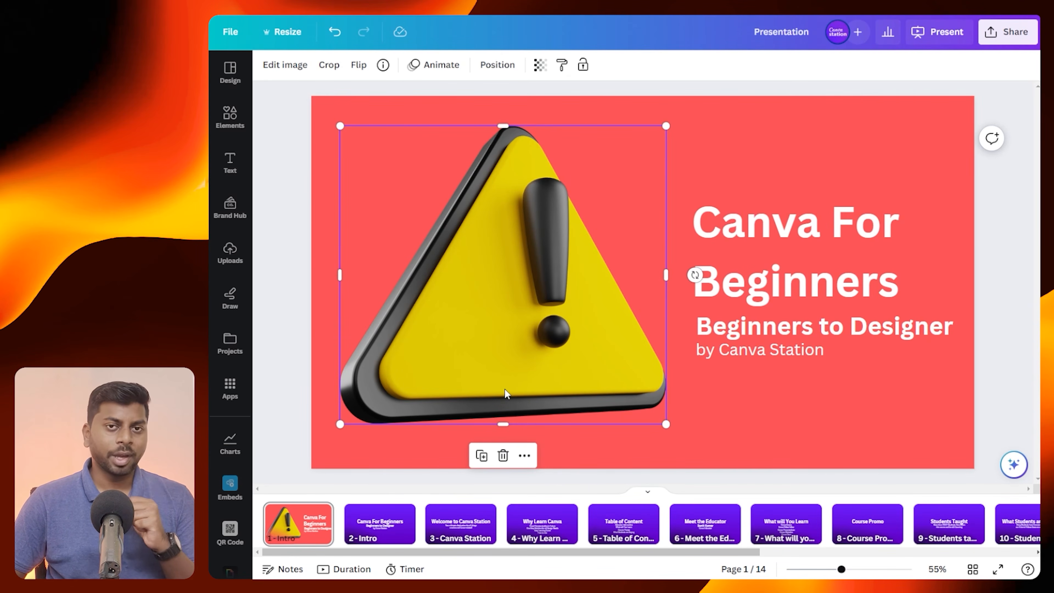
key("super+BackSpace")
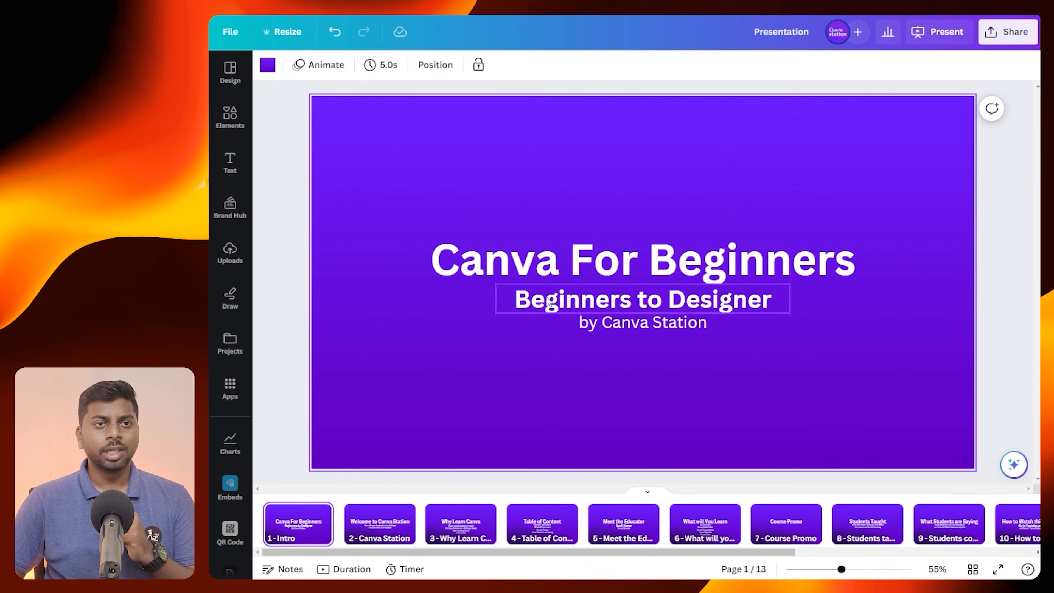
Left-align the text of the heading, subheading and byline on the purple Intro page and line up their boxes on the left edge
left_click(603, 265)
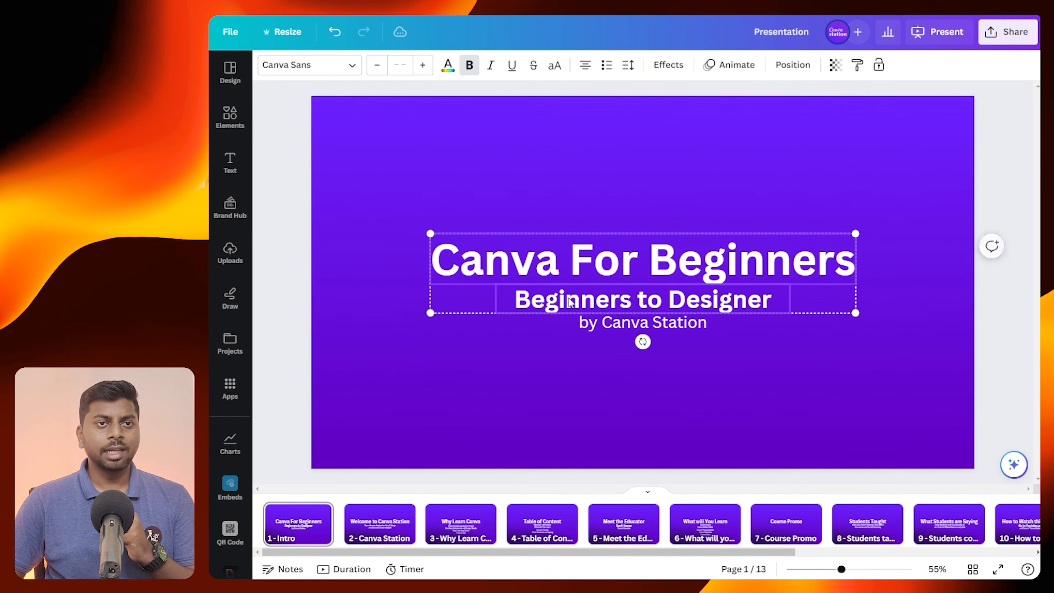
left_click(603, 331, "shift")
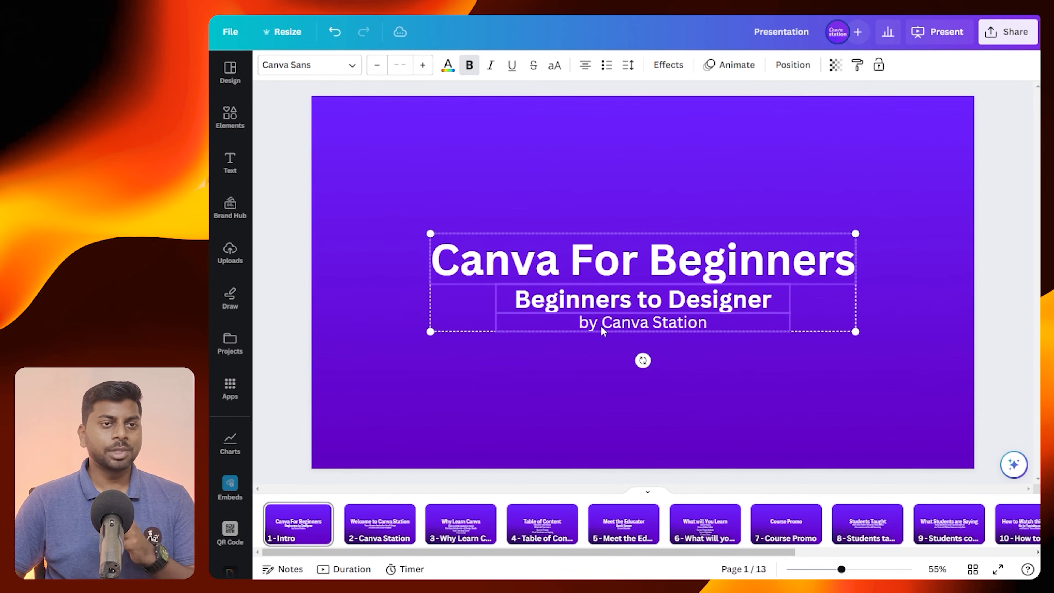
left_click(586, 66)
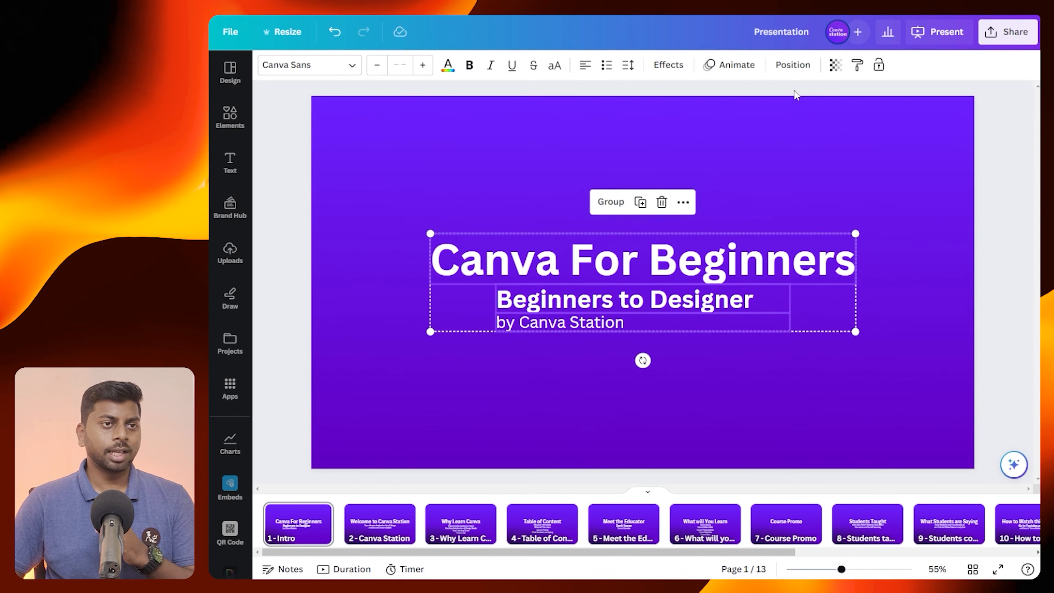
left_click(793, 65)
left_click(336, 66)
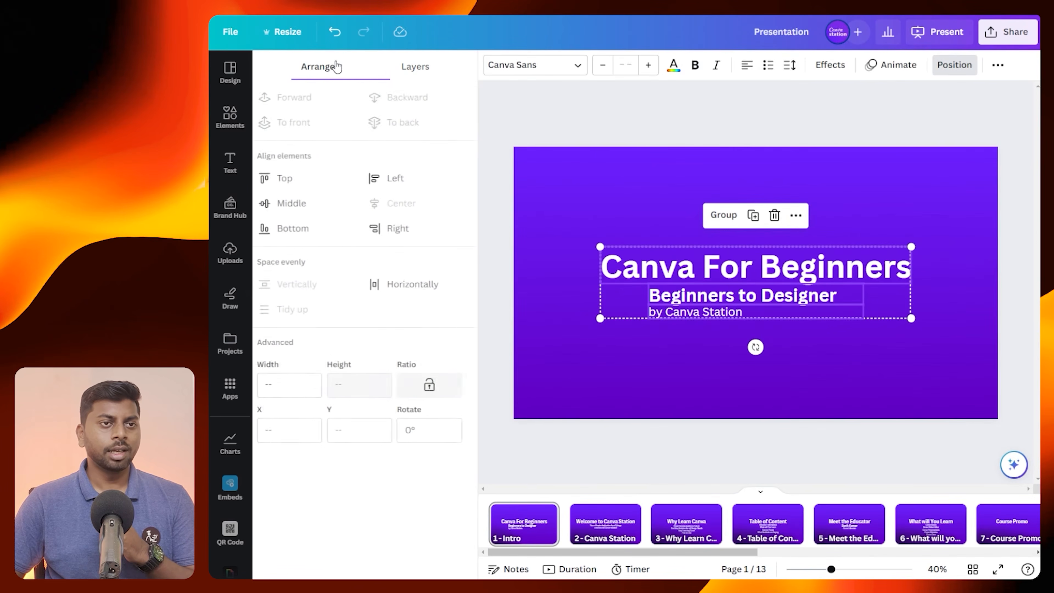
left_click(385, 179)
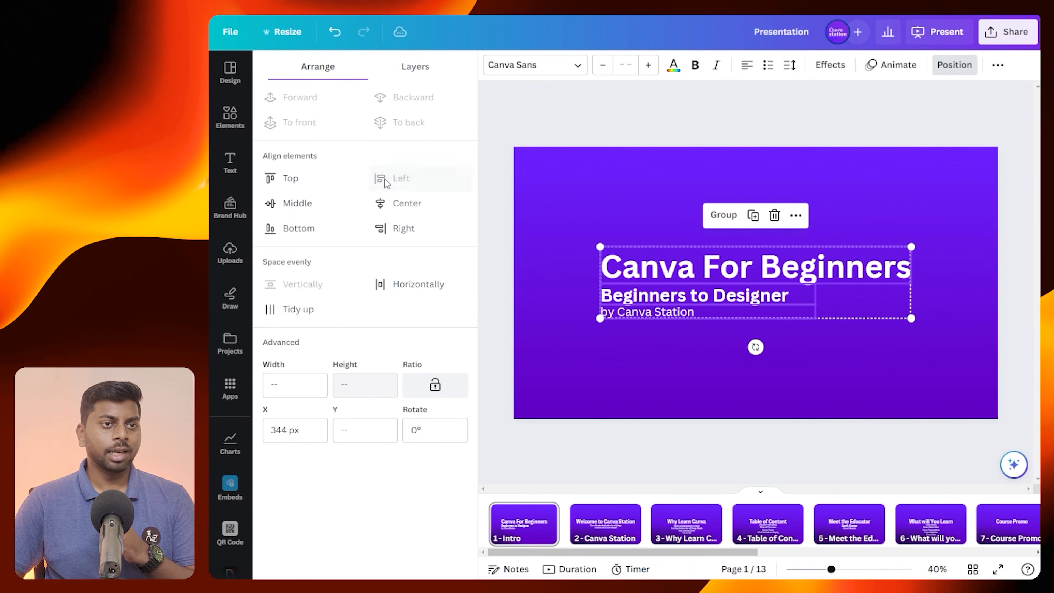
Move the three aligned text boxes together towards the left side of the purple Intro page
left_click(486, 240)
left_click_drag(520, 261, 435, 268)
left_click(281, 184)
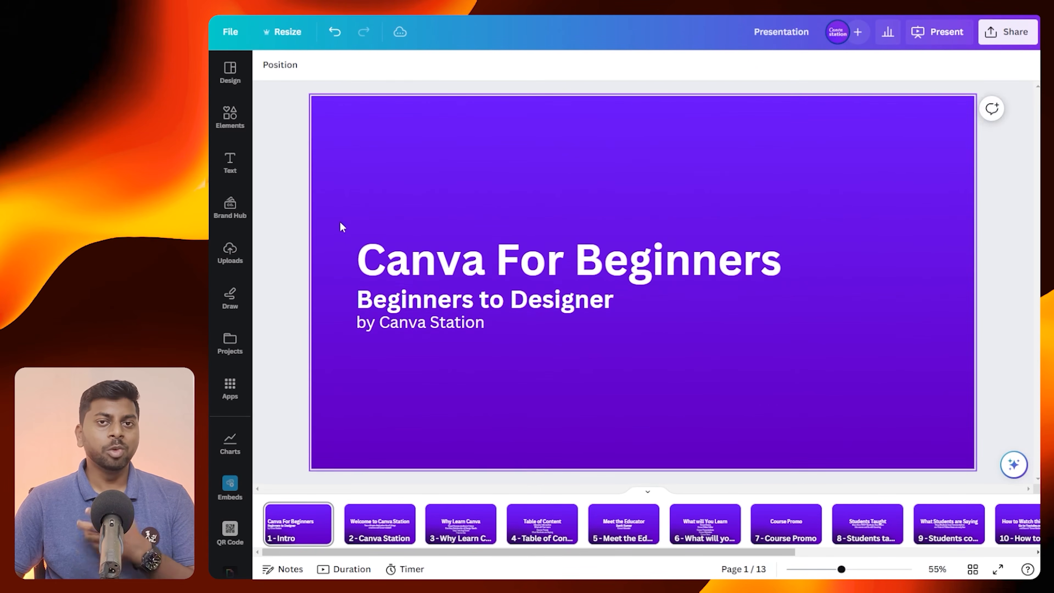
Narrow the "Canva For Beginners" heading box so the text wraps onto two lines, and set its line spacing to 0.97
left_click(638, 279)
left_click_drag(785, 261, 599, 260)
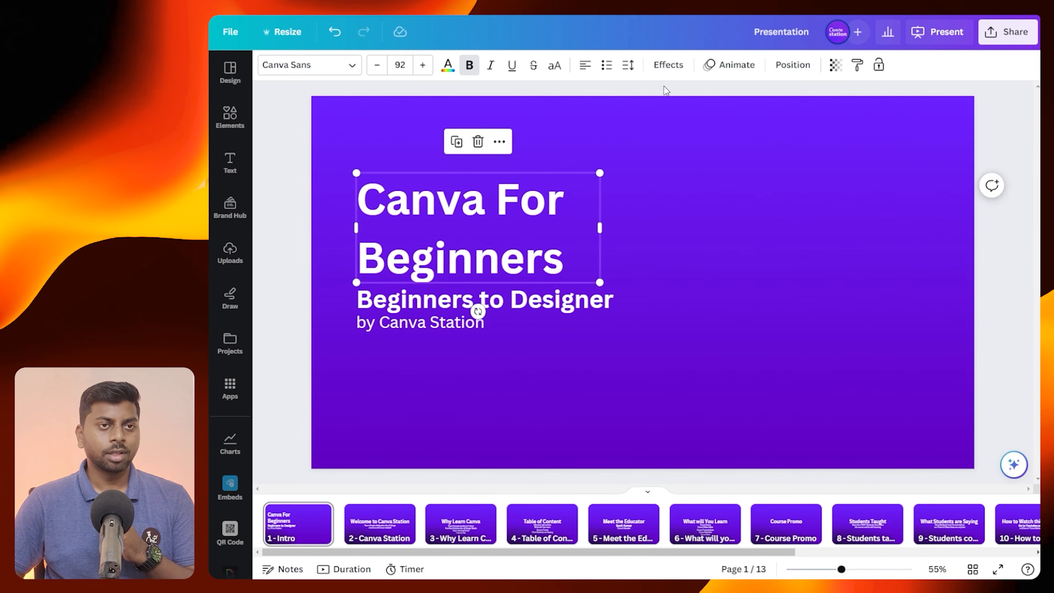
left_click(627, 66)
left_click_drag(706, 158, 673, 160)
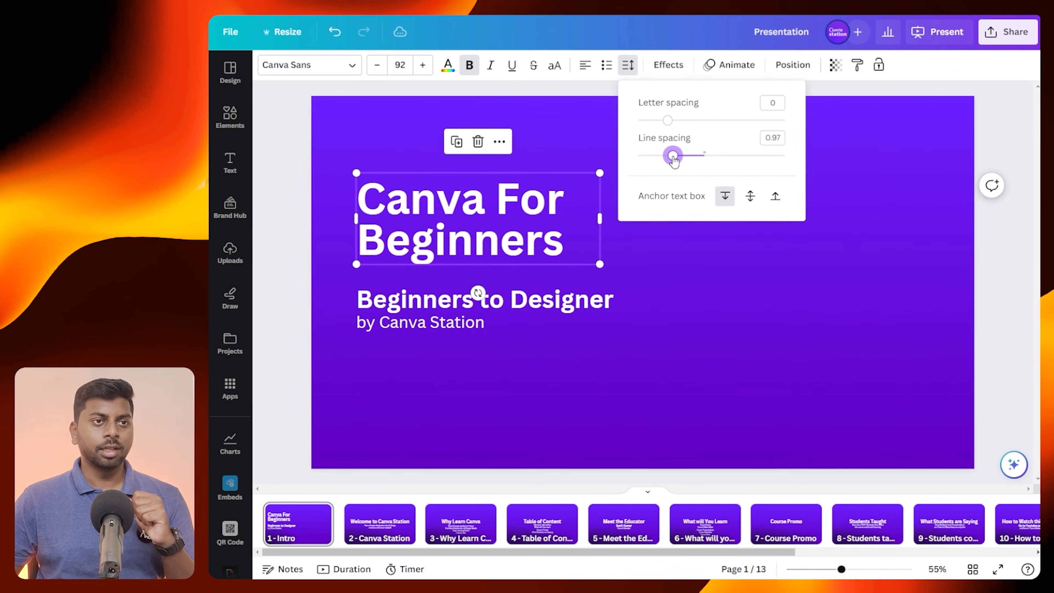
key("Escape")
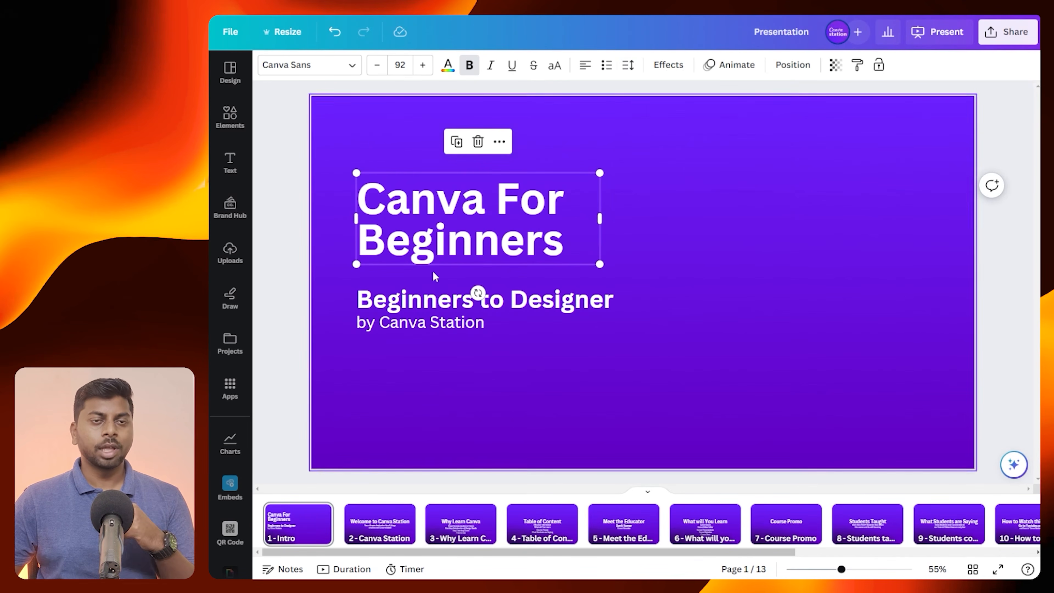
Move the subheading and byline lower on the page, then enlarge the heading to size 108 and shift it slightly down
left_click(414, 303)
left_click(407, 324, "shift")
left_click_drag(407, 324, 411, 383)
left_click(430, 219)
left_click_drag(600, 264, 628, 320)
mouse_move(461, 228)
left_mouse_down()
mouse_move(461, 256)
mouse_move(460, 246)
left_mouse_up()
Enlarge "Beginners to Designer" slightly and place it directly under the heading, with the "by Canva Station" line close beneath it
left_click(415, 357)
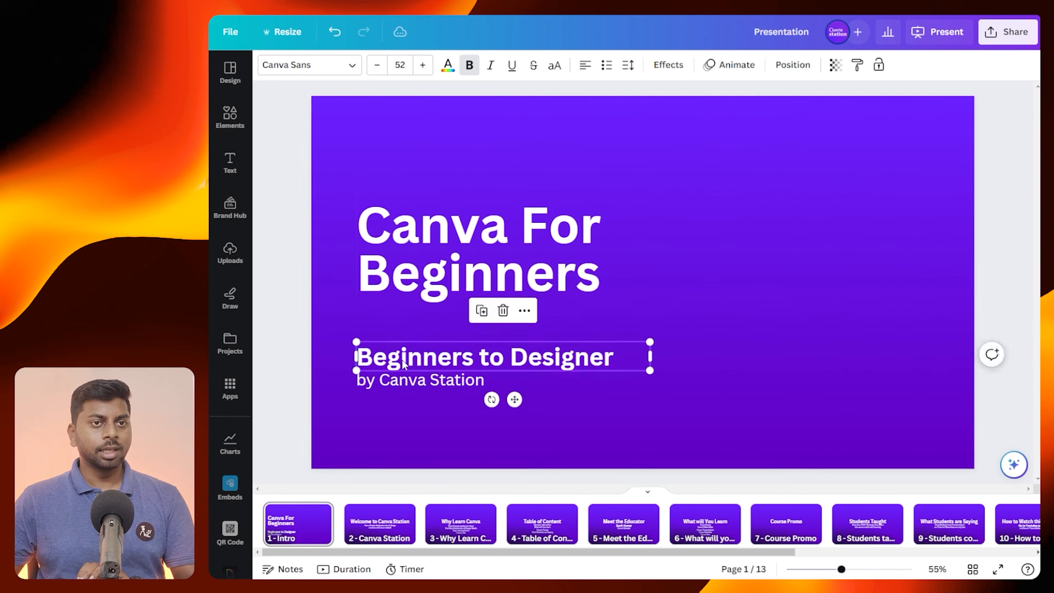
left_click_drag(415, 357, 415, 324)
left_click_drag(650, 334, 665, 350)
left_click(422, 245)
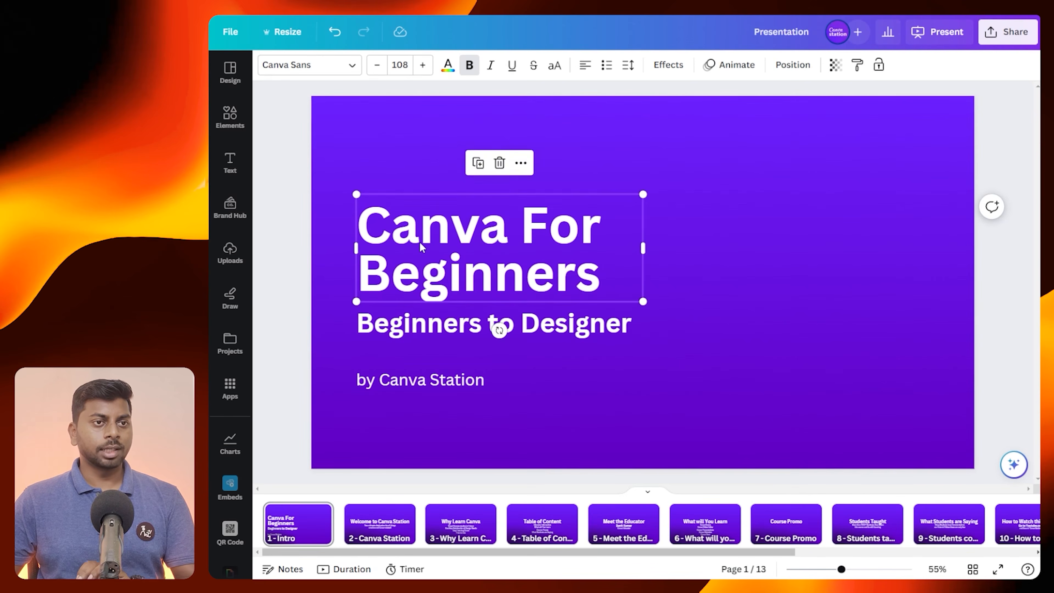
left_click_drag(421, 247, 420, 247)
left_click_drag(386, 327, 386, 326)
left_click_drag(387, 385, 388, 359)
left_click(290, 211)
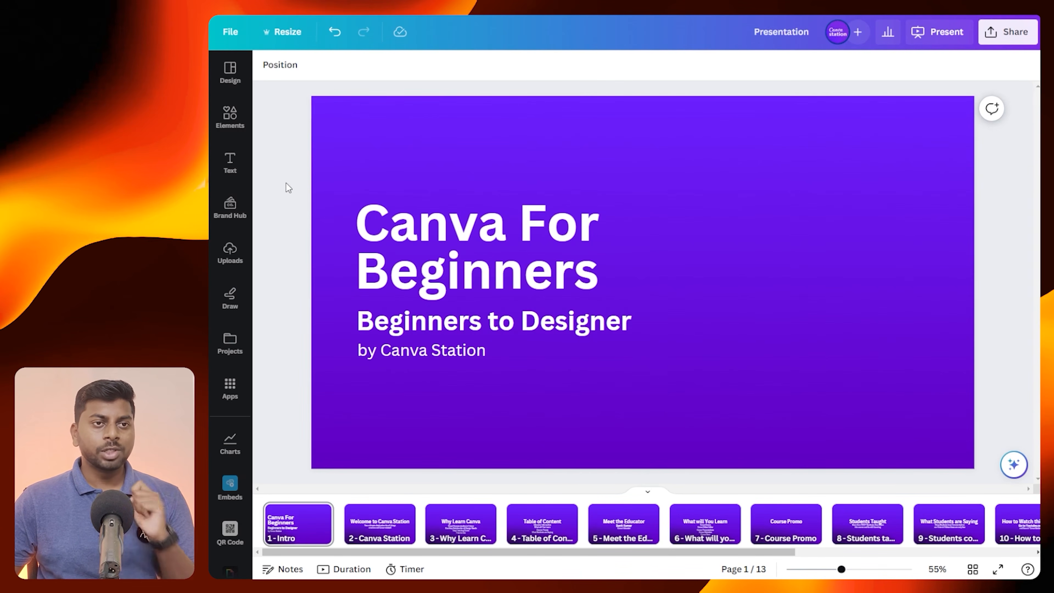
Search the elements library for "learn"
left_click(230, 120)
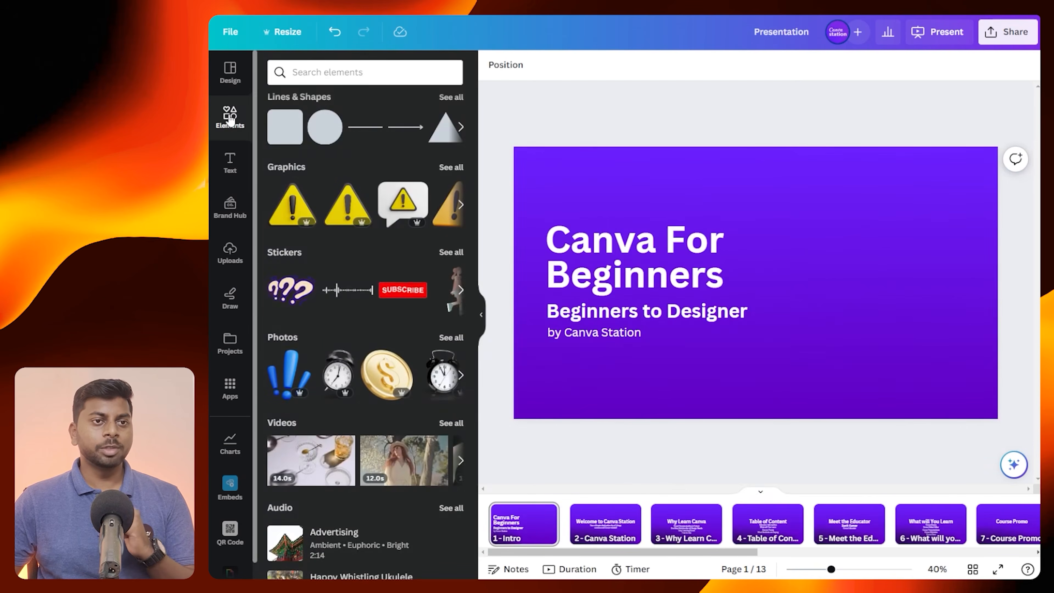
left_click(323, 72)
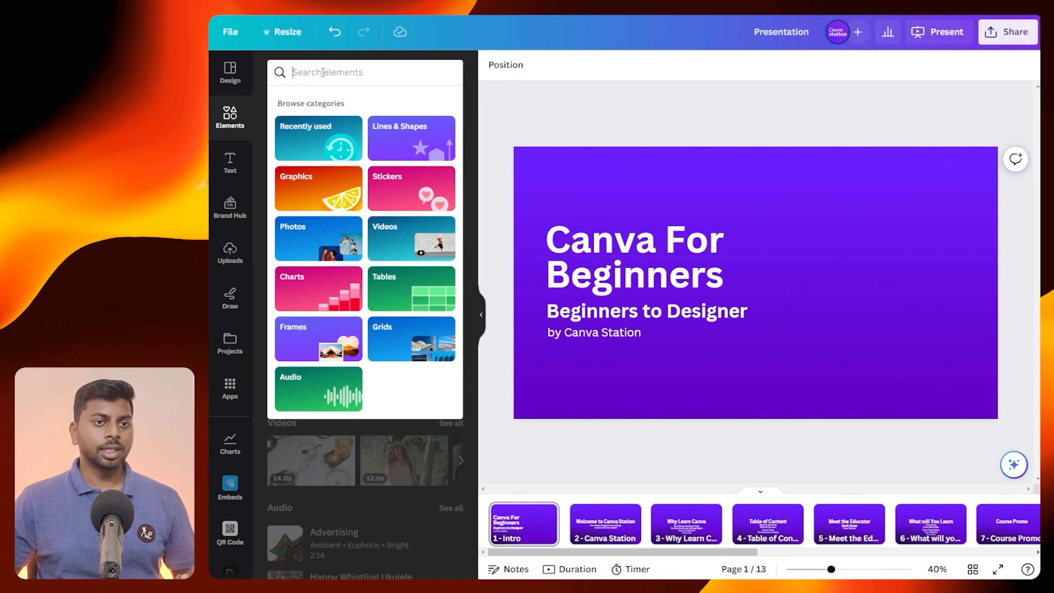
type("le")
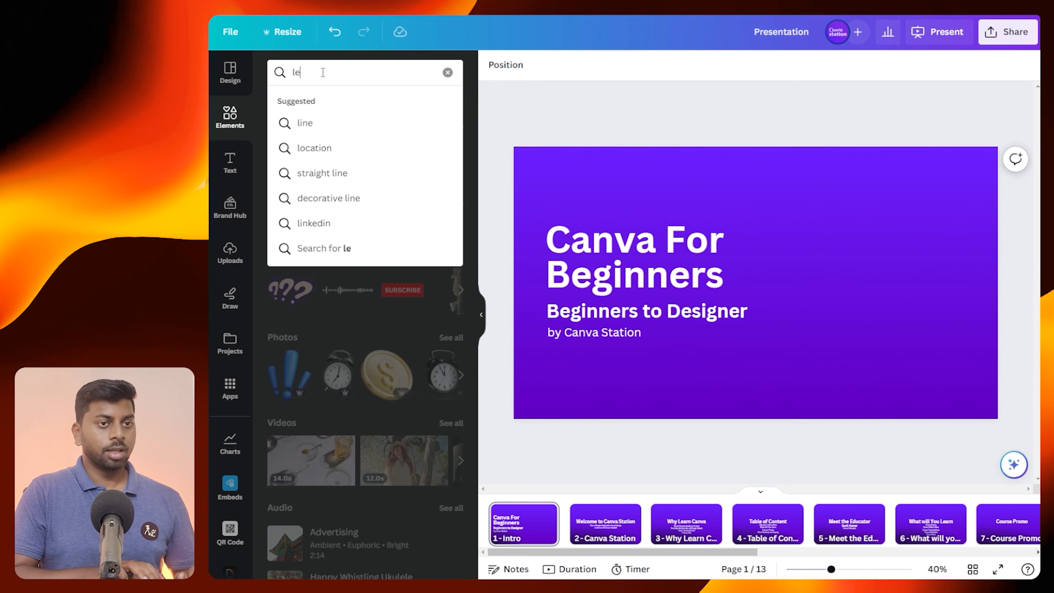
type("arn")
key("Return")
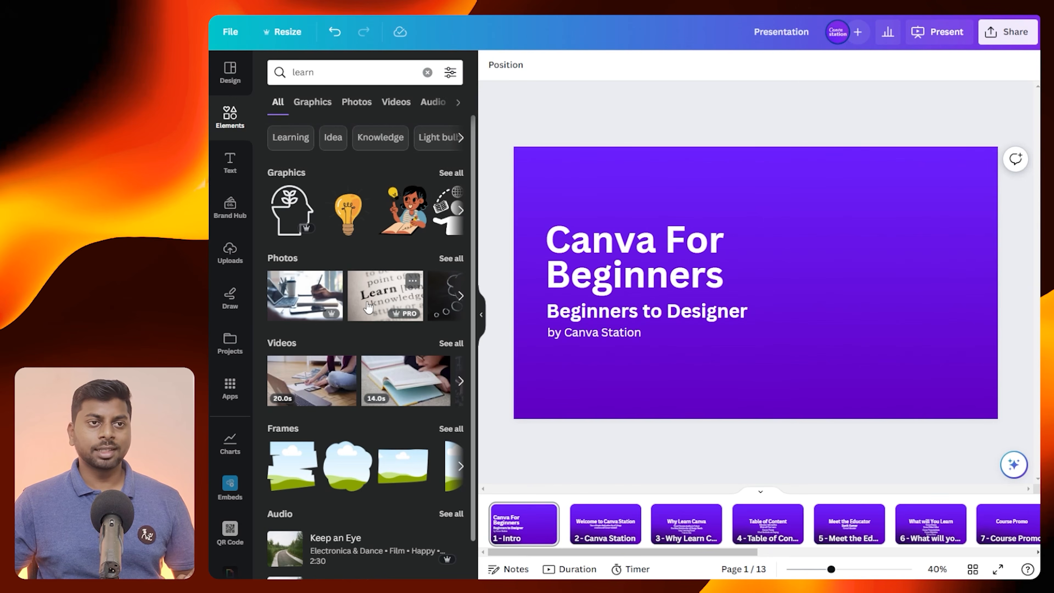
Try out a cloud-shaped frame filled with the desk writing photo on the right side of the Intro page, and delete it
left_click(342, 473)
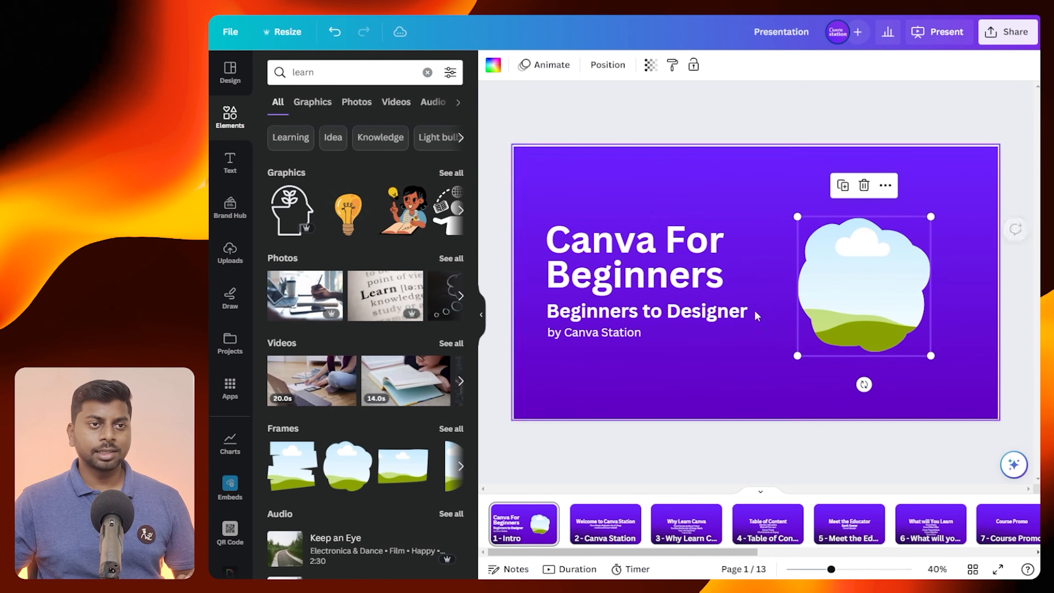
left_click(305, 294)
left_click_drag(802, 267, 888, 286)
left_click_drag(939, 345, 971, 380)
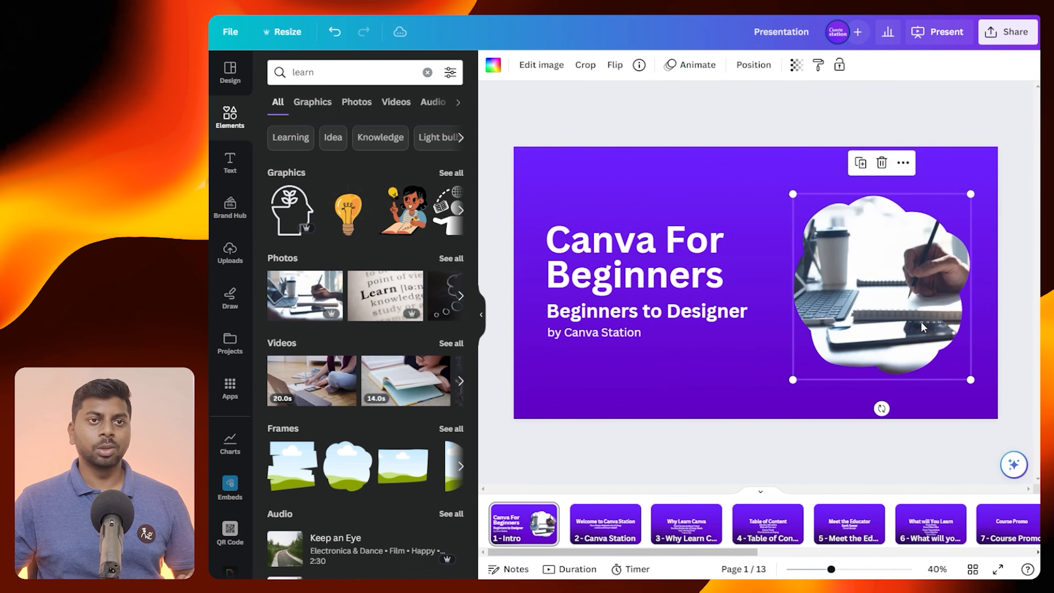
left_click(903, 162)
left_click(889, 217)
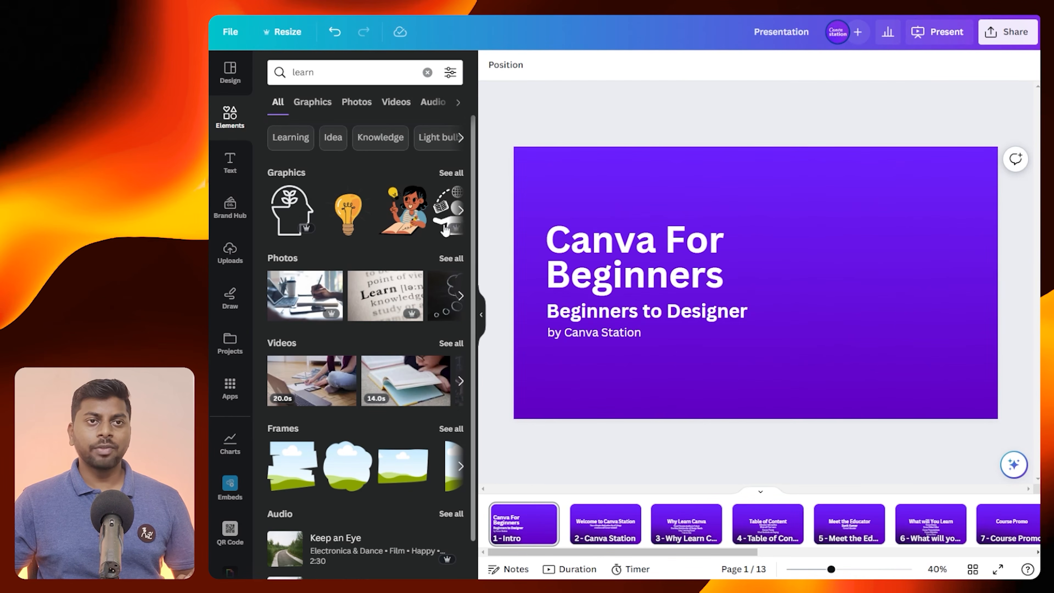
Show all "learn" graphics, try out the illustration of a person reading an orange book beside the heading, and delete it
left_click(451, 172)
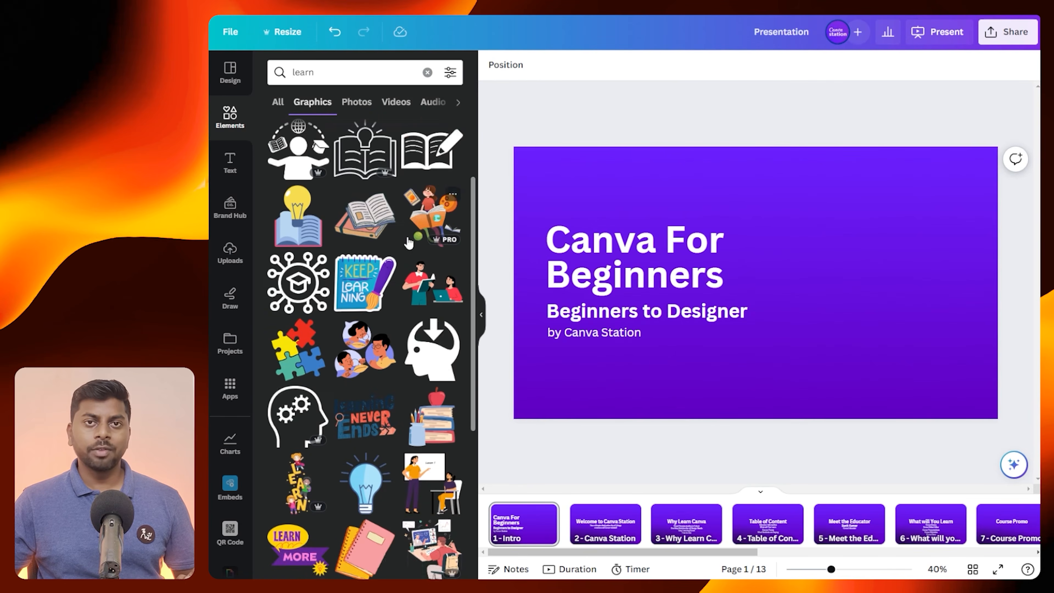
left_click(423, 225)
left_click_drag(813, 252, 925, 253)
left_click(870, 141)
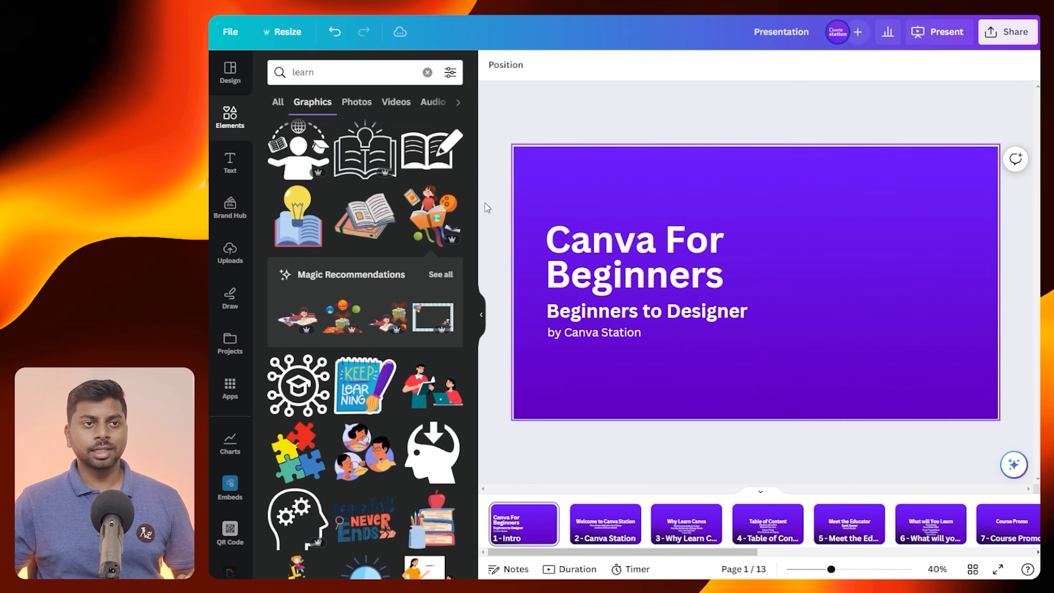
Refine the graphics search to "3d learn"
scroll(385, 233, "down", 1)
scroll(385, 232, "down", 3)
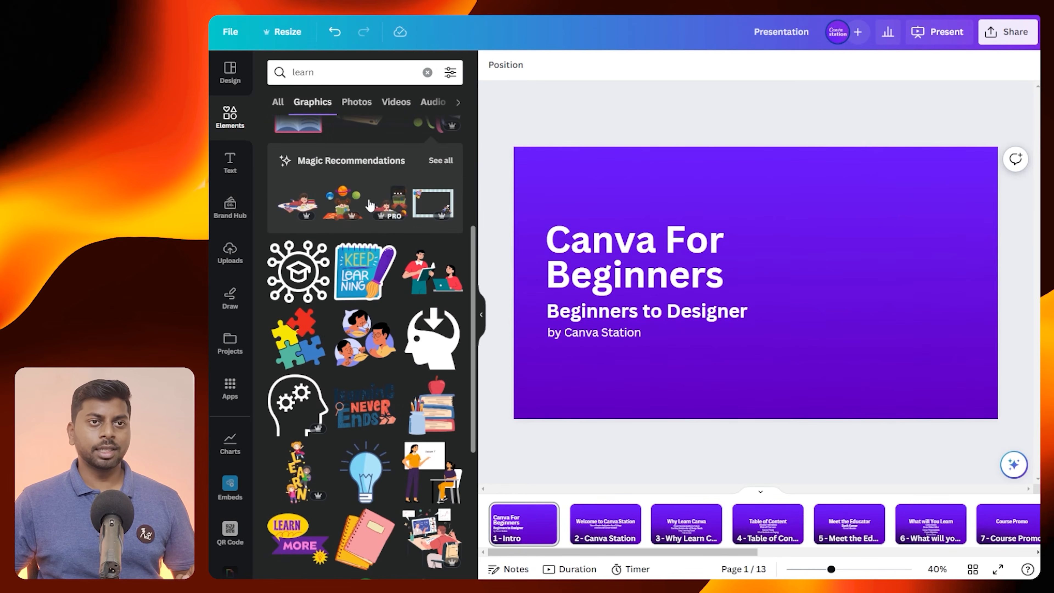
left_click(293, 70)
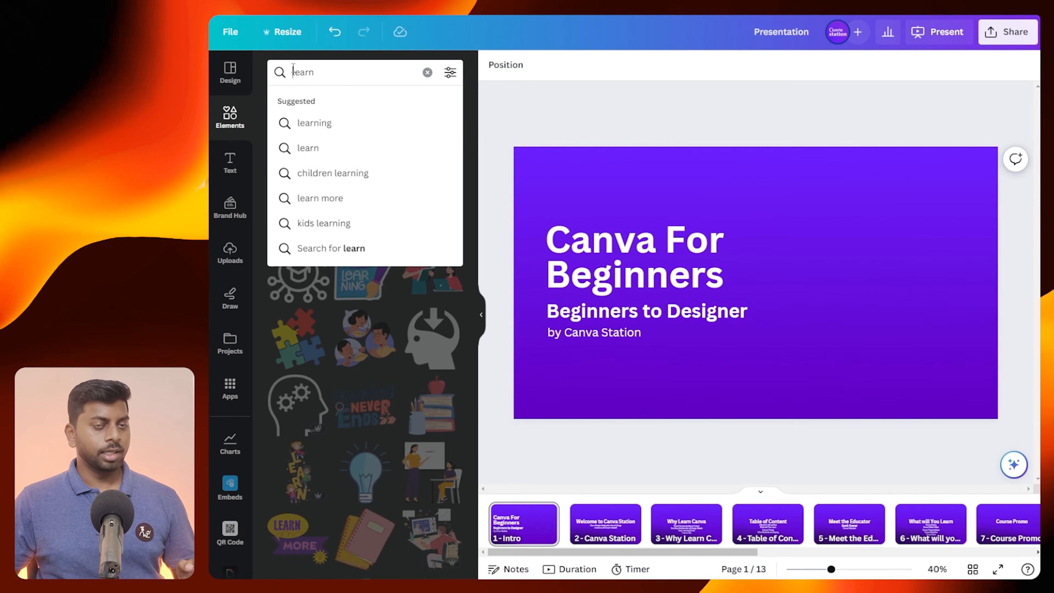
type("3d")
key("Return")
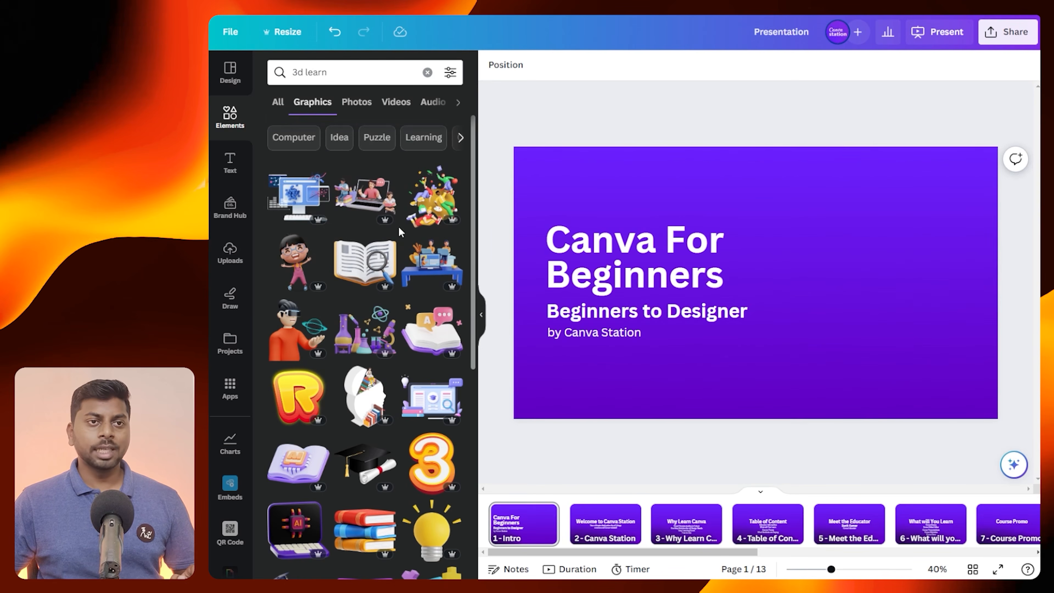
Browse the 3D learning graphics and view the details of the Online Learning 3D Illustration with the laptop and graduation cap
scroll(395, 224, "down", 2)
scroll(285, 426, "down", 3)
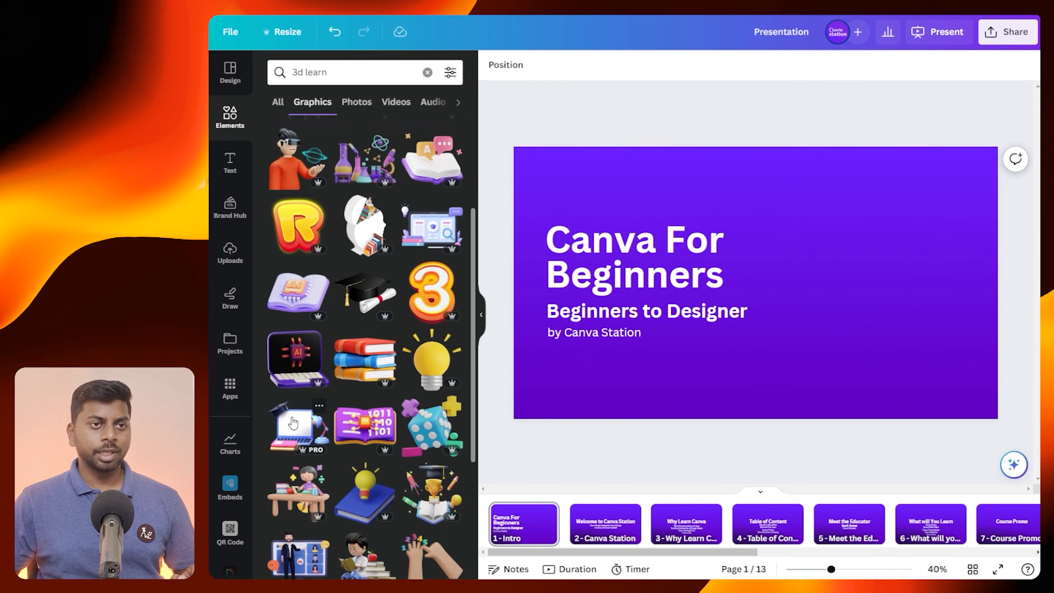
left_click(318, 407)
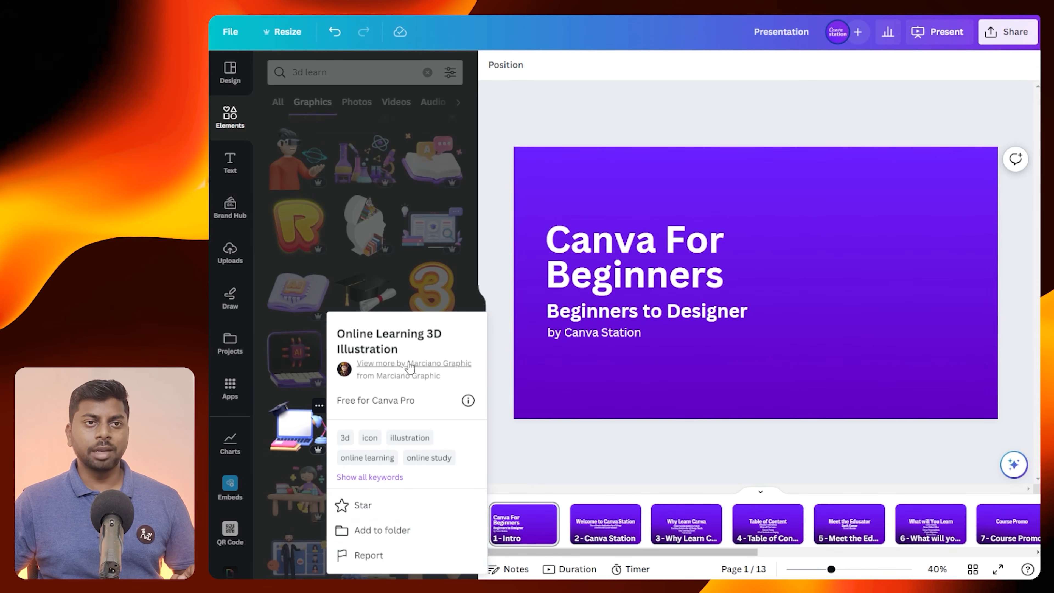
scroll(299, 316, "down", 3)
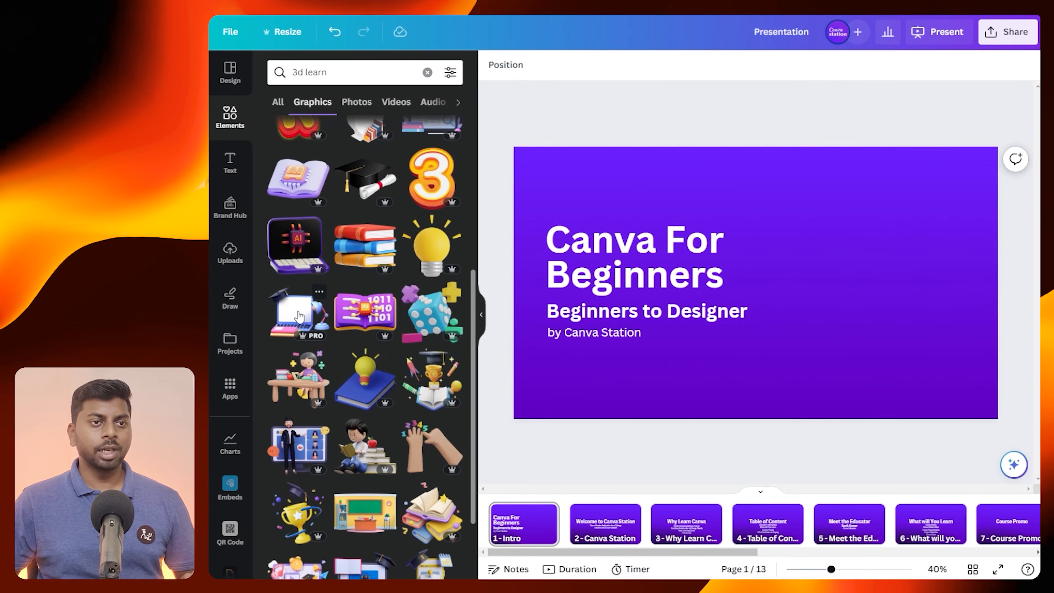
Add the 3D laptop with graduation cap graphic to the Intro page, shrink it and place it beside the heading on the right half
left_click(299, 317)
left_click(482, 314)
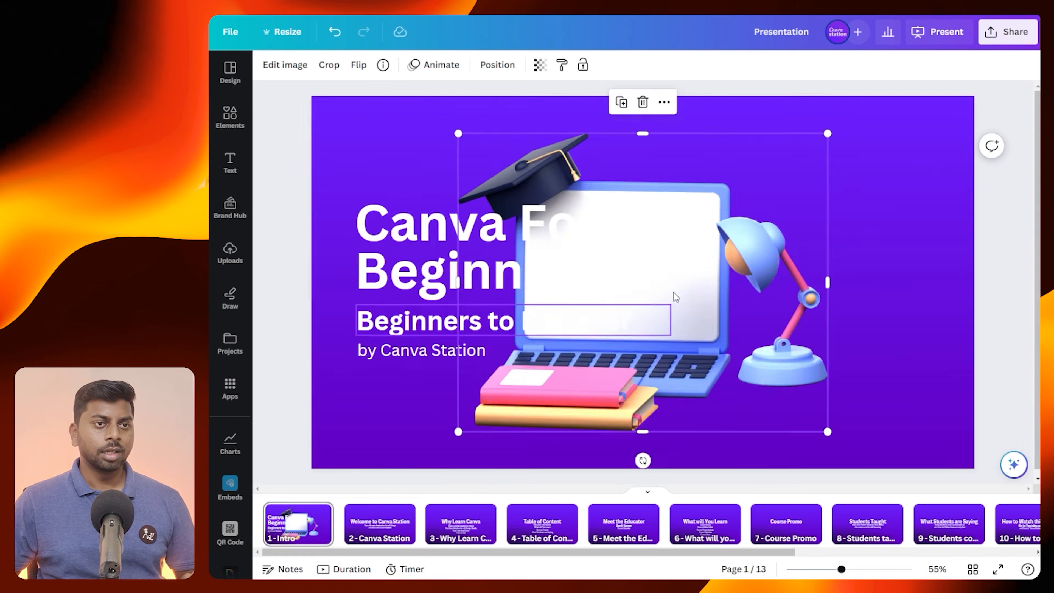
left_click_drag(671, 235, 810, 231)
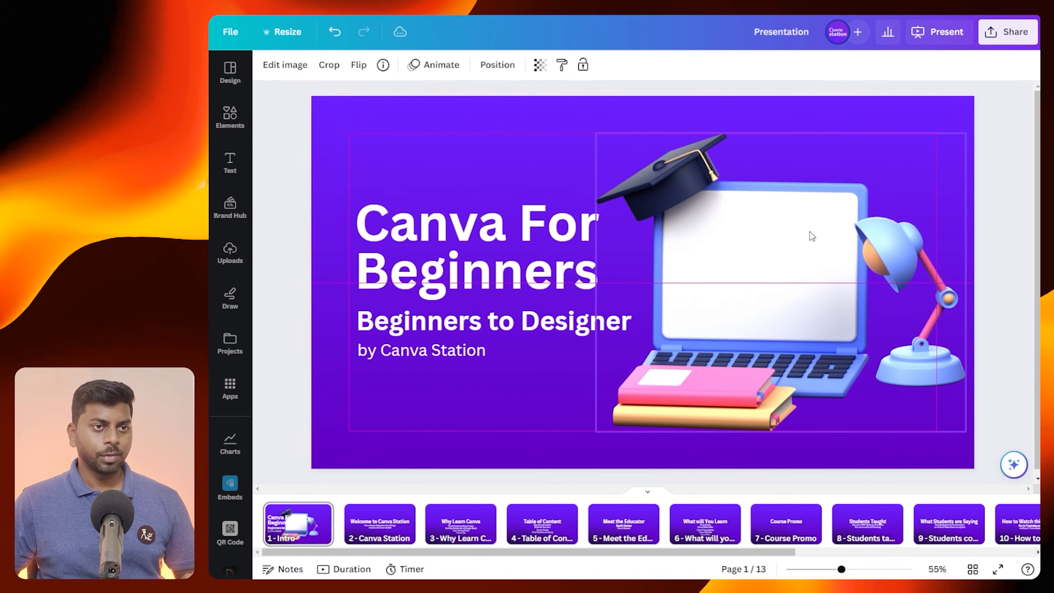
left_click_drag(596, 133, 655, 181)
left_click_drag(768, 303, 747, 279)
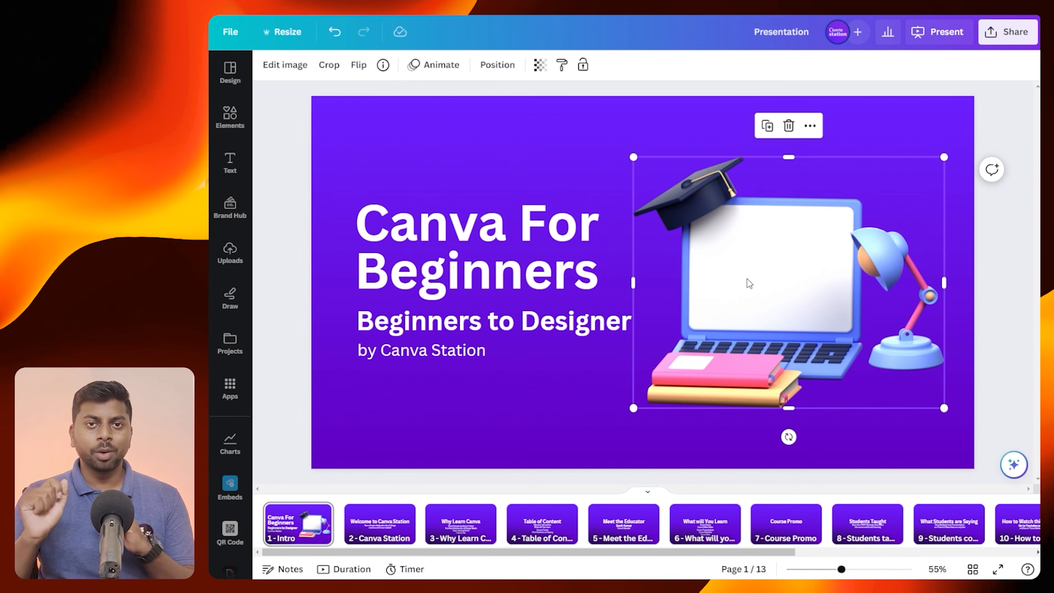
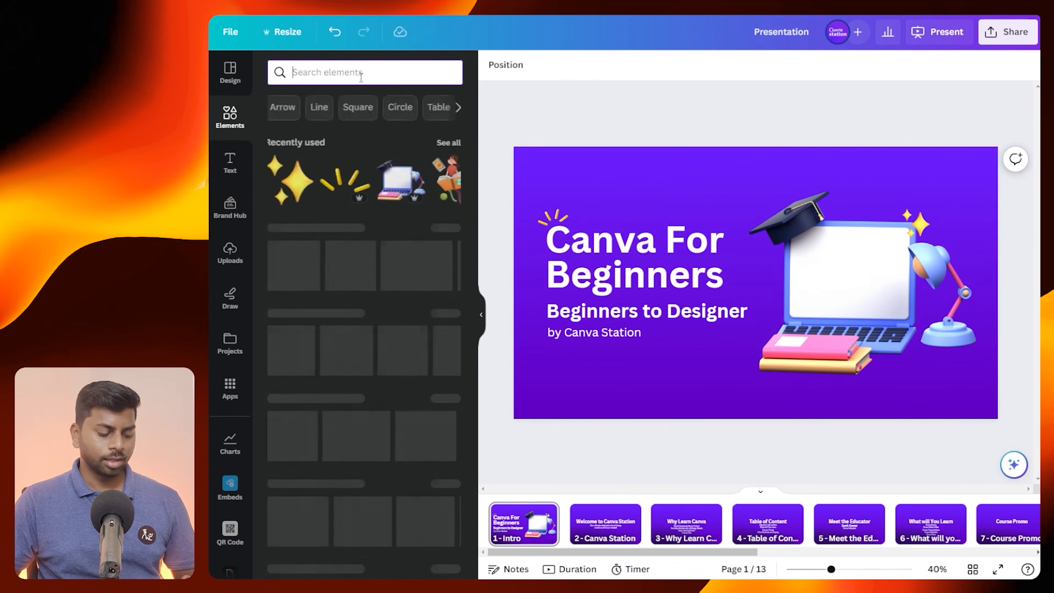
Search for "canva" graphics and add the animated black Canva wordmark to the Intro page
type("canva")
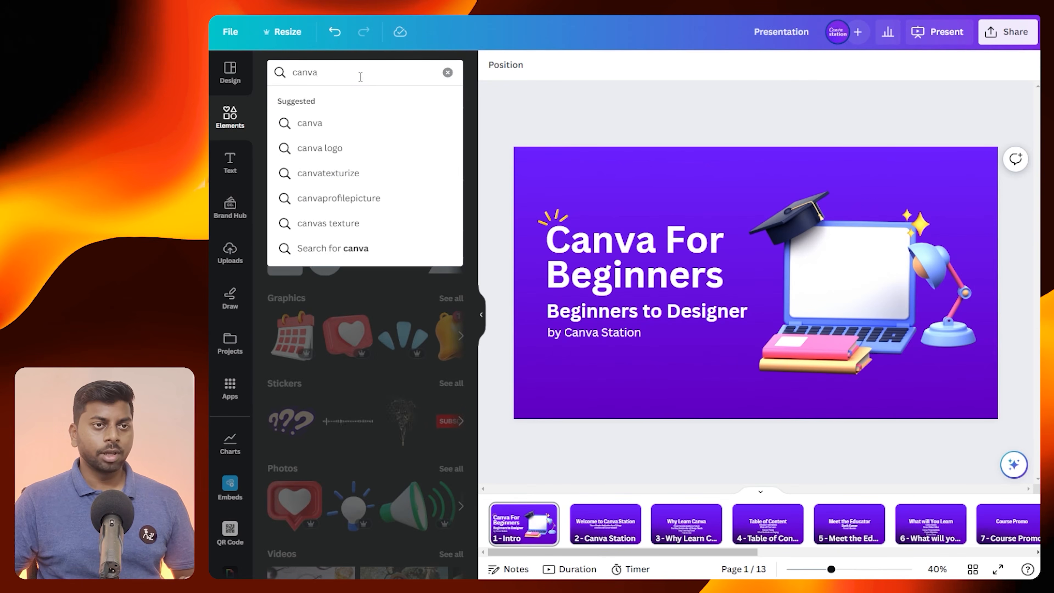
key("Return")
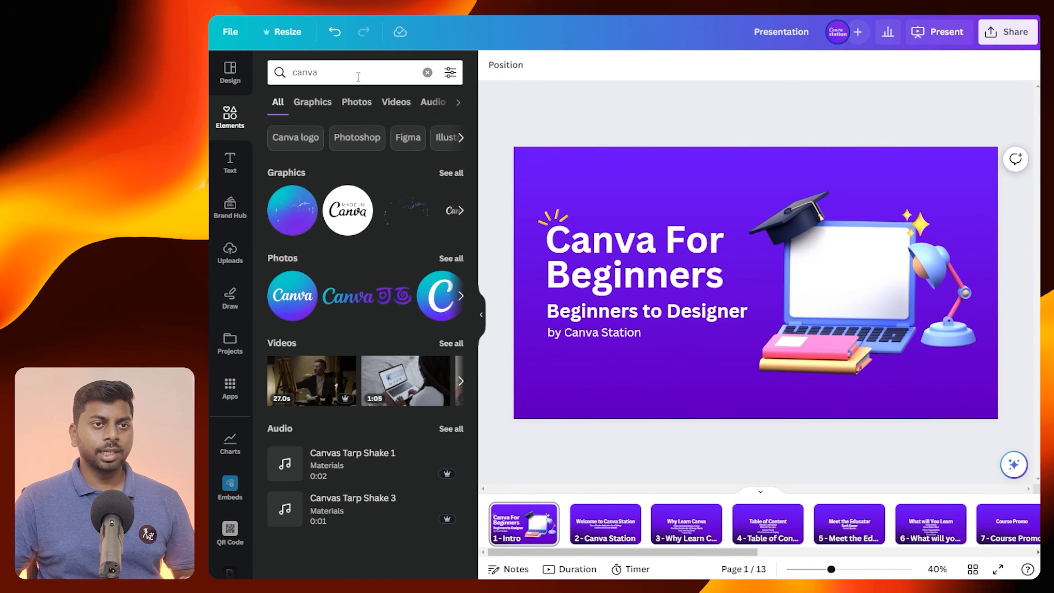
left_click(451, 174)
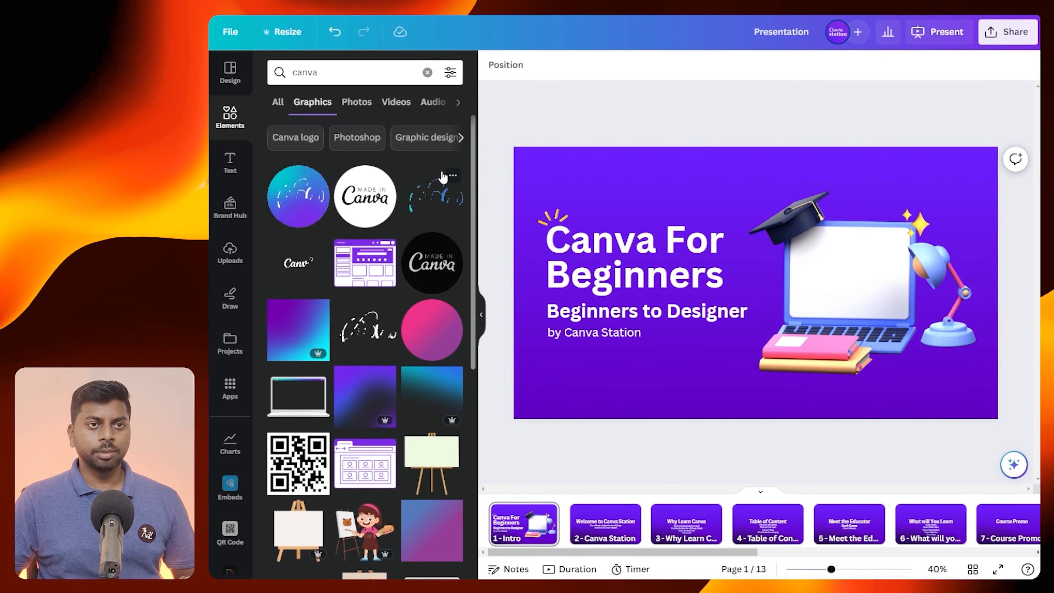
left_click(296, 267)
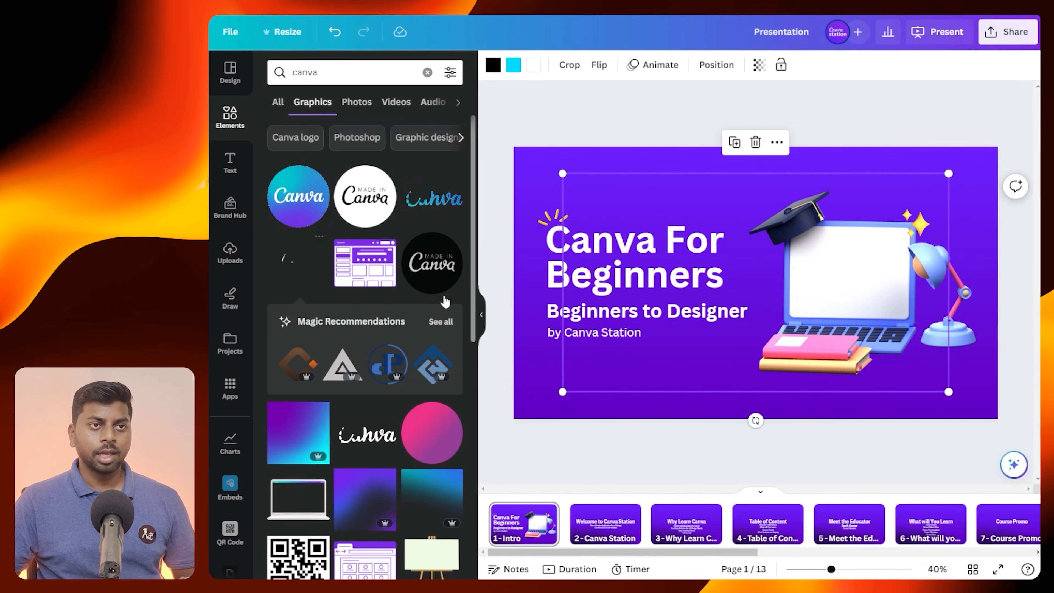
Shrink the Canva wordmark and place it centred on the laptop's white screen
left_click(481, 314)
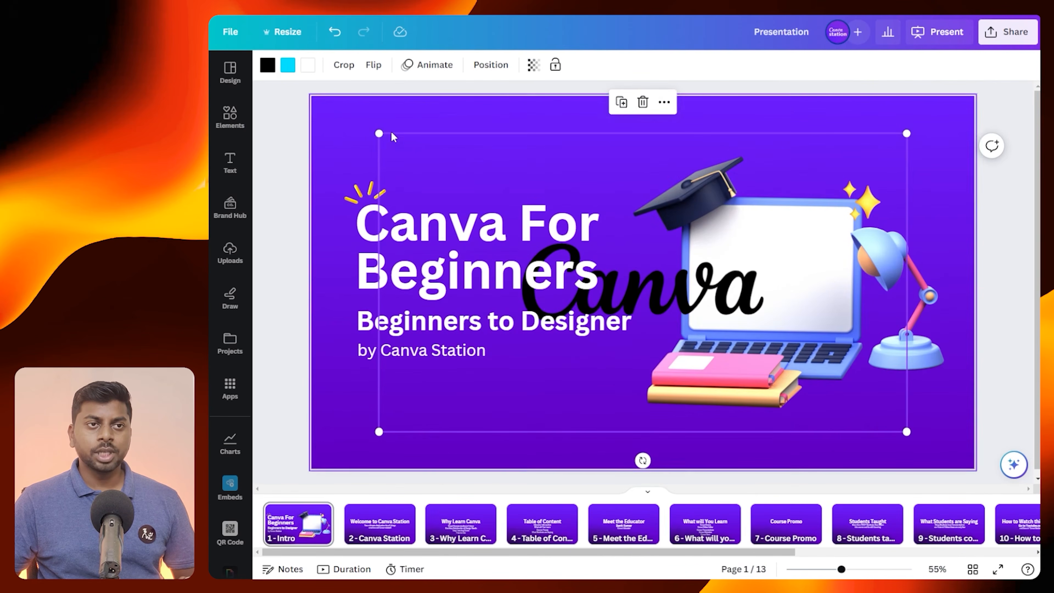
left_click_drag(378, 133, 689, 303)
left_click_drag(789, 391, 772, 276)
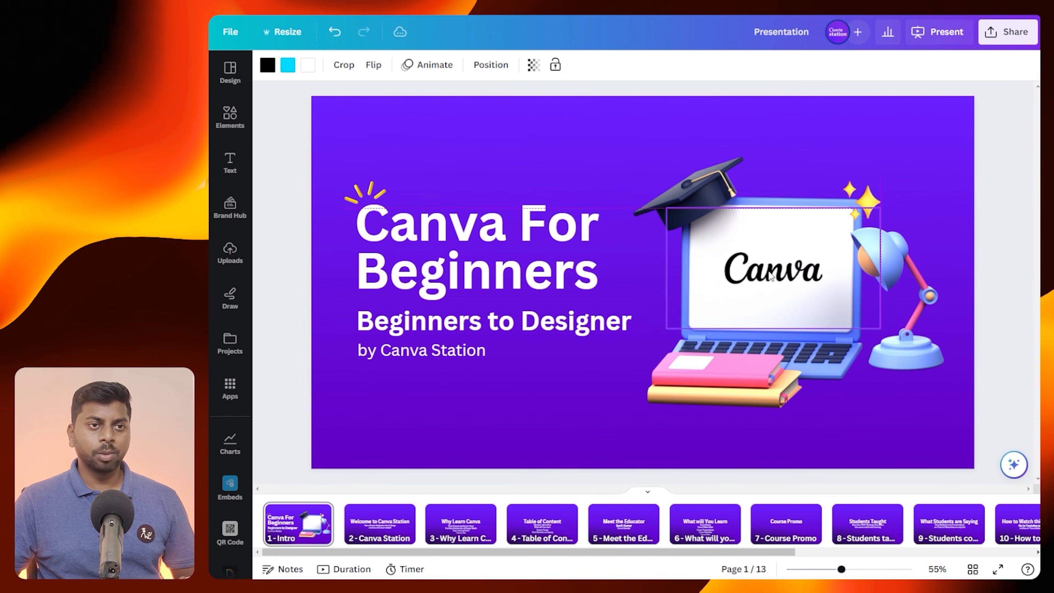
Recolor the black Canva wordmark on the laptop screen to the deep purple from the default solid colors
left_click(268, 65)
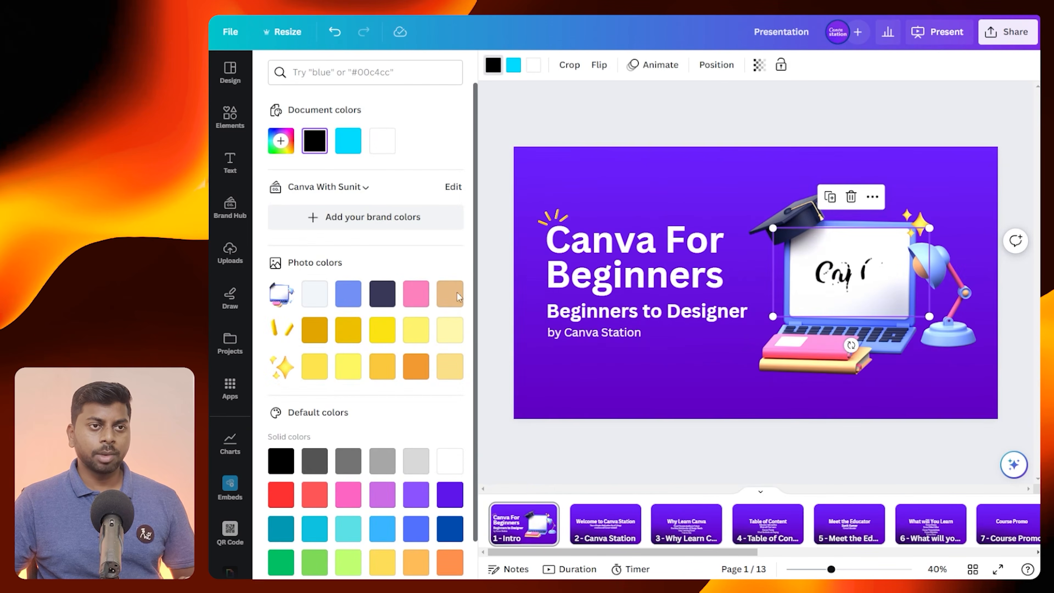
left_click(450, 495)
left_click(489, 241)
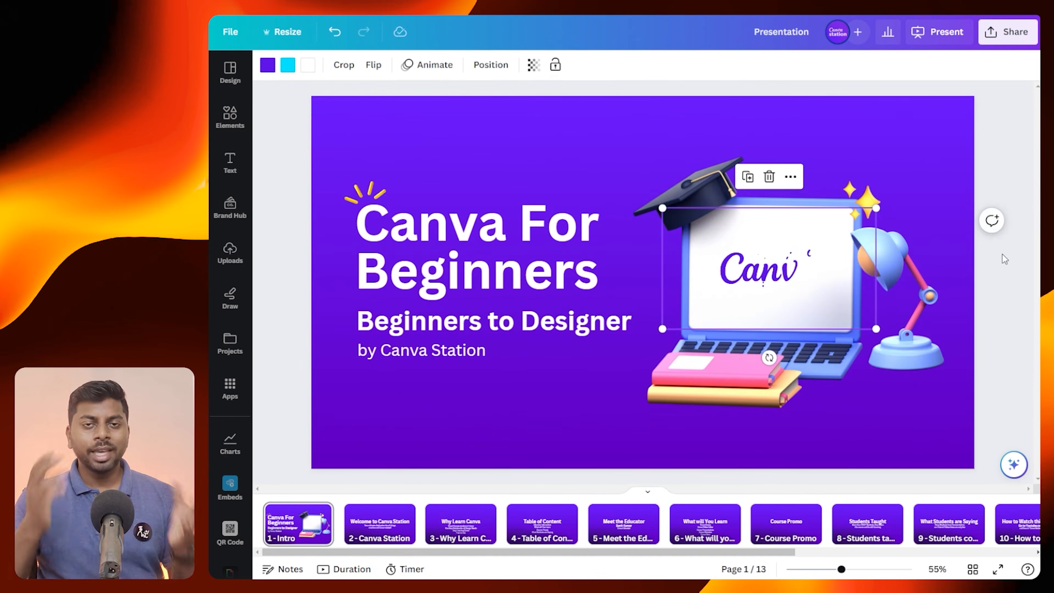
left_click(1006, 259)
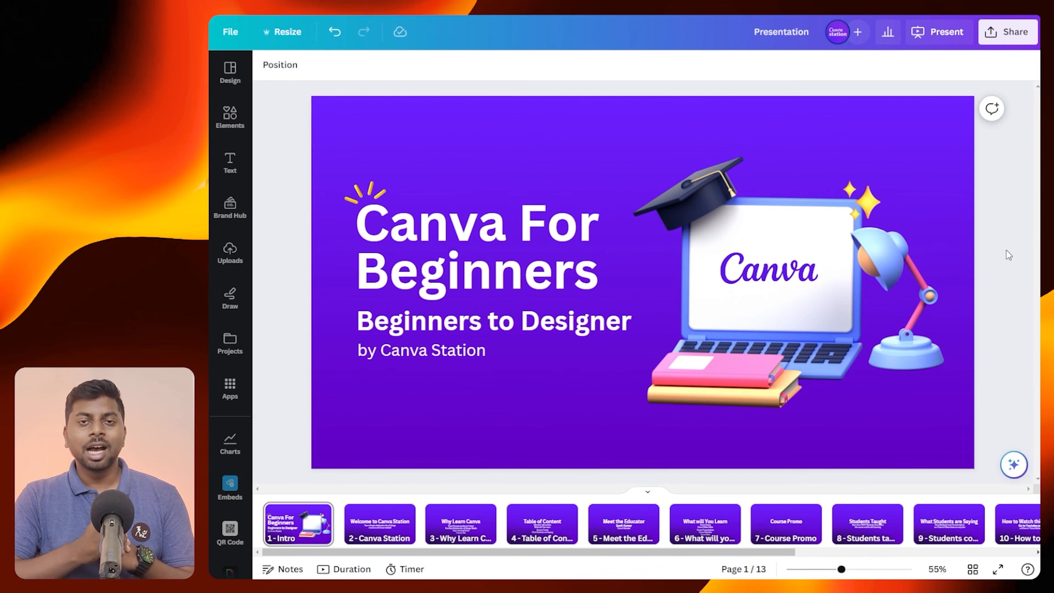
key("Delete")
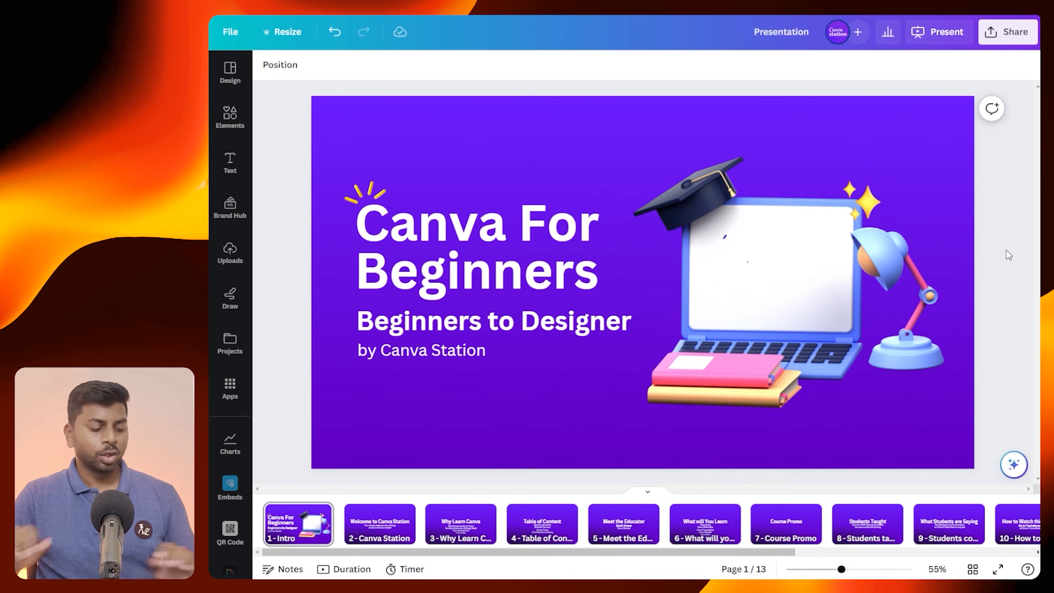
On page 2, narrow the "Welcome to Canva Station" heading so it wraps onto two lines, and center it on the page
left_click(379, 524)
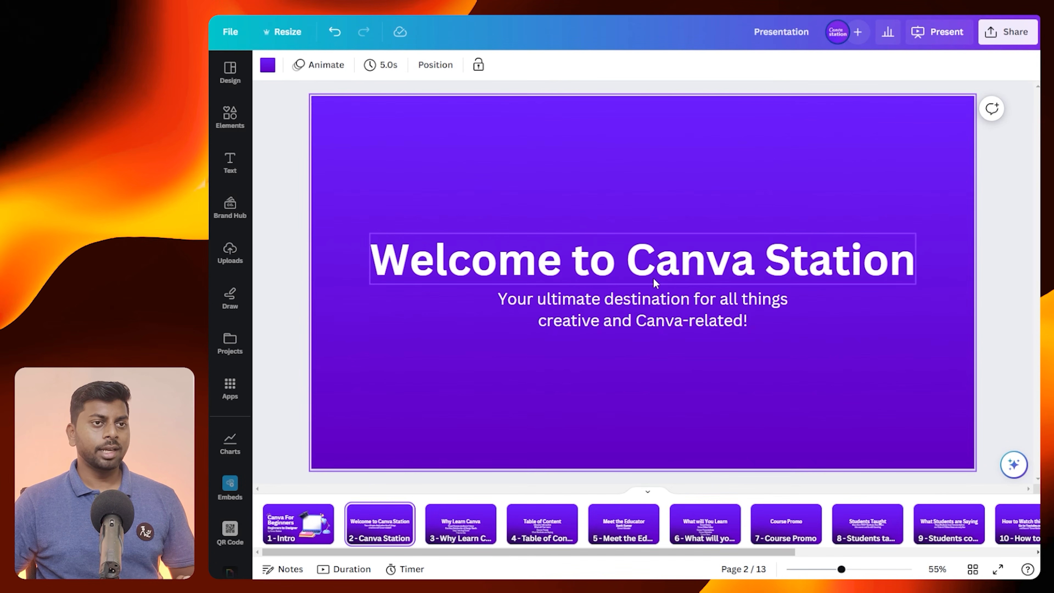
left_click_drag(653, 278, 655, 247)
left_click_drag(916, 230, 739, 248)
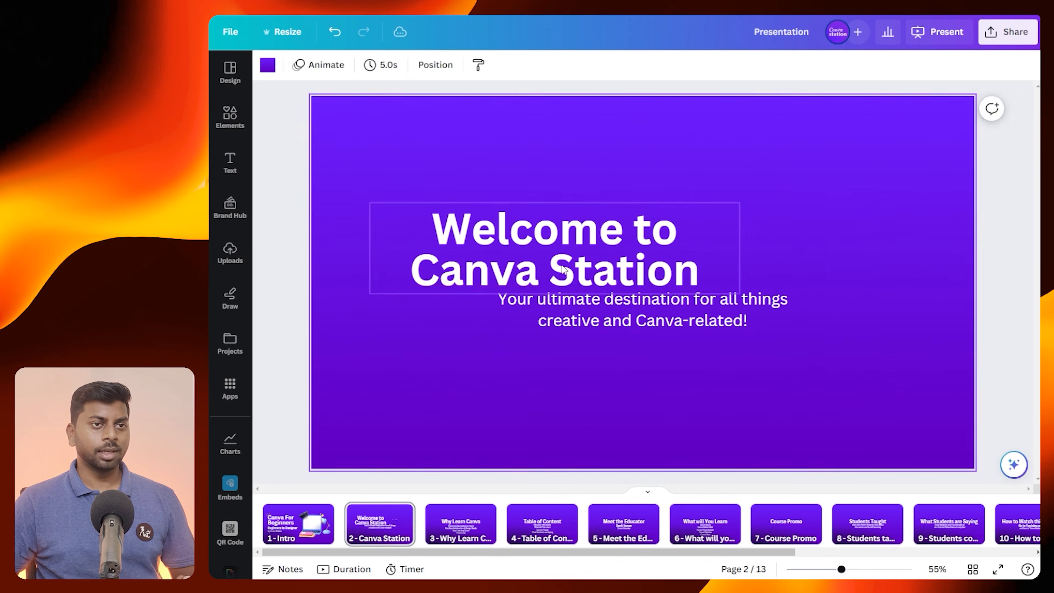
left_click_drag(563, 269, 640, 257)
Widen the page 2 subtitle to about 1,101, center it under the heading, and enlarge both texts together
left_click(560, 300)
left_click_drag(779, 306, 868, 306)
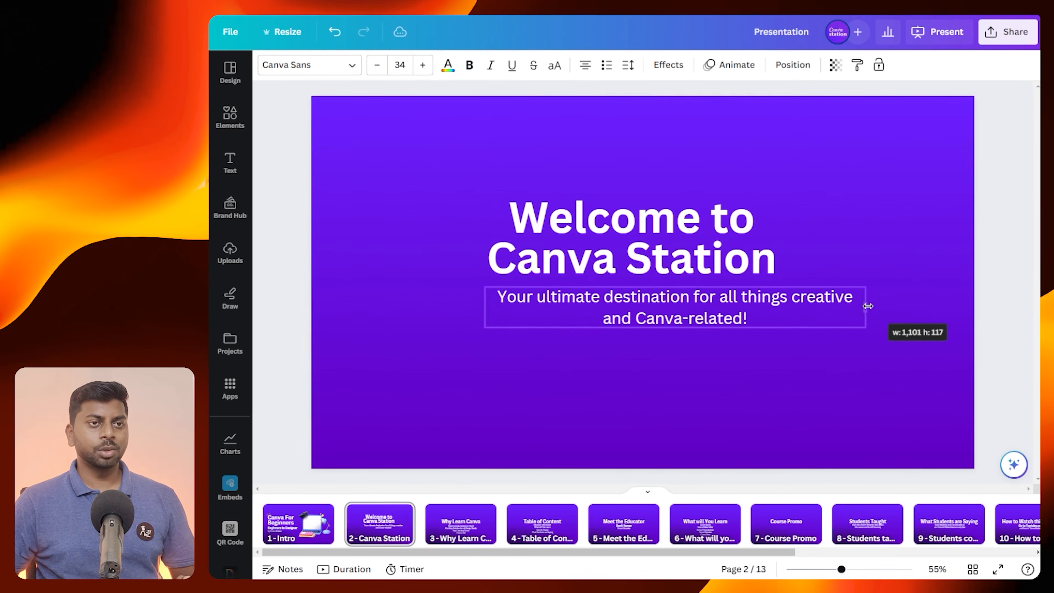
left_click_drag(680, 307, 634, 313)
left_click(576, 361)
key("ctrl+a")
left_click_drag(639, 270, 656, 292)
left_click(535, 403)
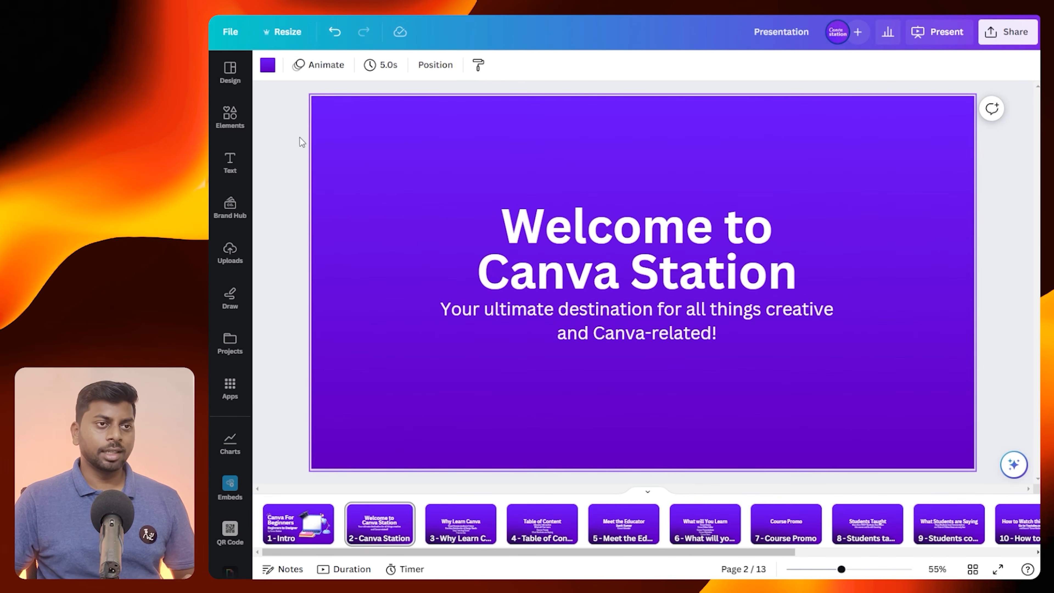
Search the elements for "3d welcome" and show all matching graphics
left_click(230, 116)
left_click(395, 72)
key("ctrl+a")
key("BackSpace")
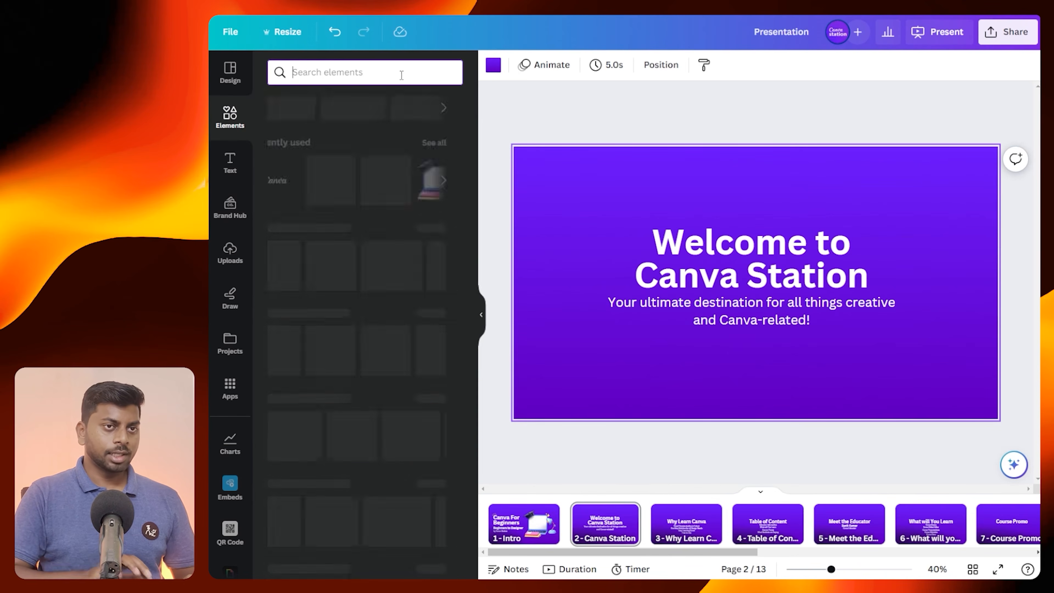
type("3d welcome")
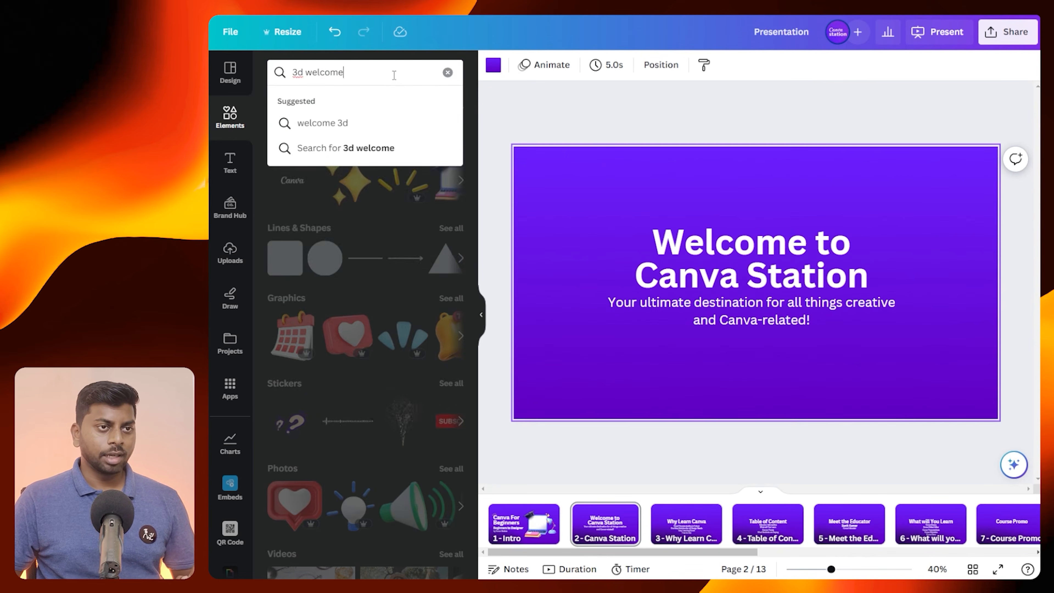
key("Return")
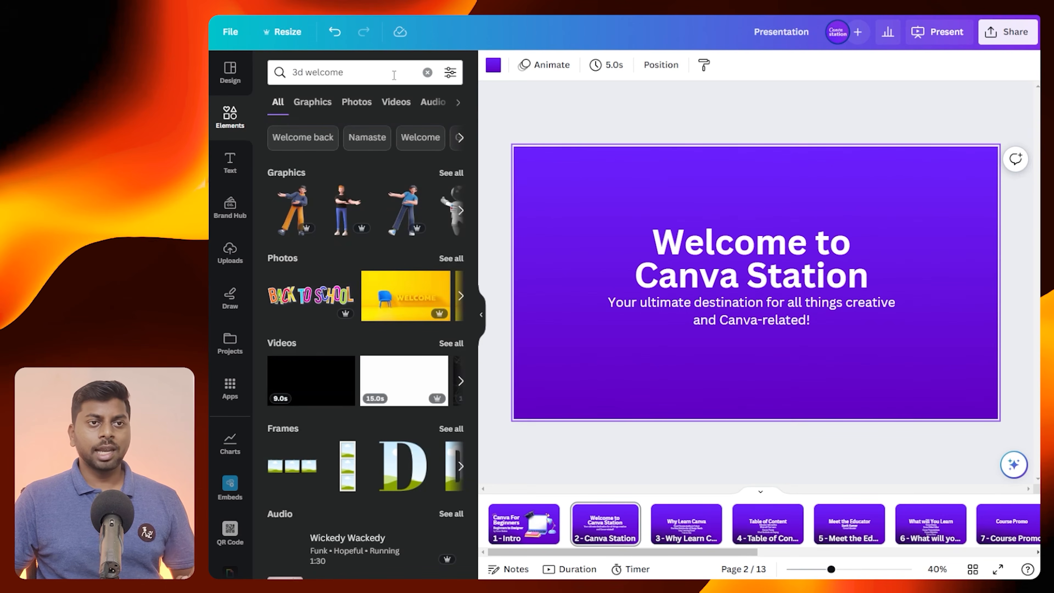
left_click(455, 175)
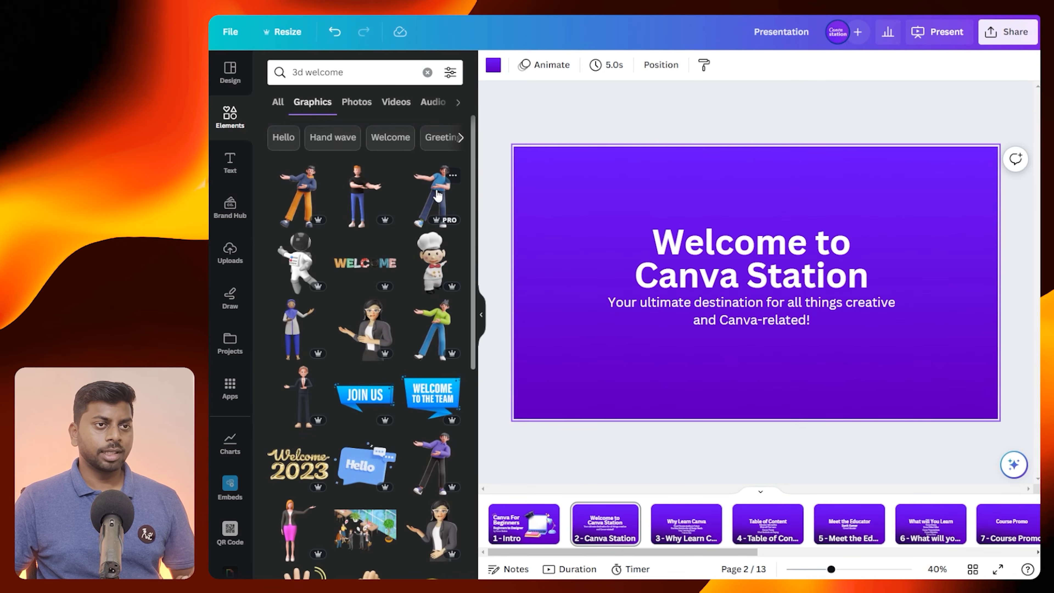
From the collection behind "3D Character Male Welcome In Pose", add the blue-shirted man and the green-topped woman with outstretched arms to page 2
left_click(451, 176)
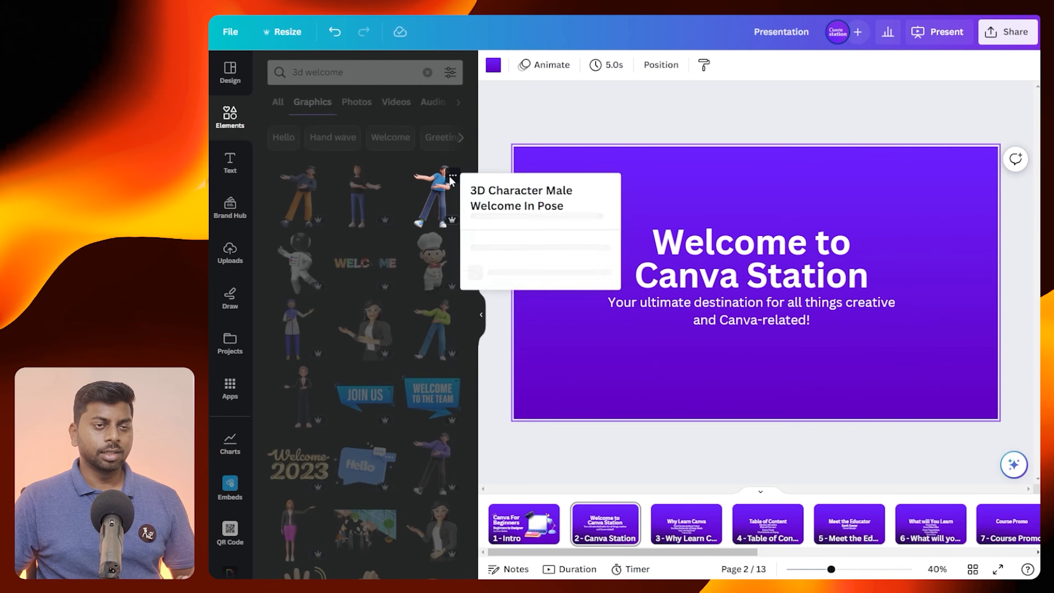
left_click(501, 399)
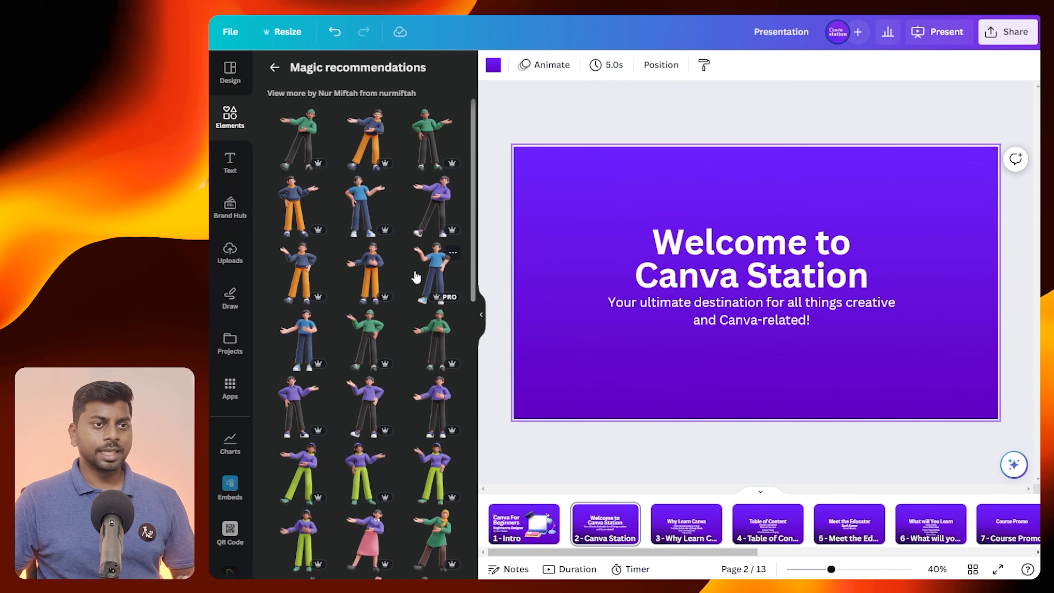
scroll(392, 249, "down", 2)
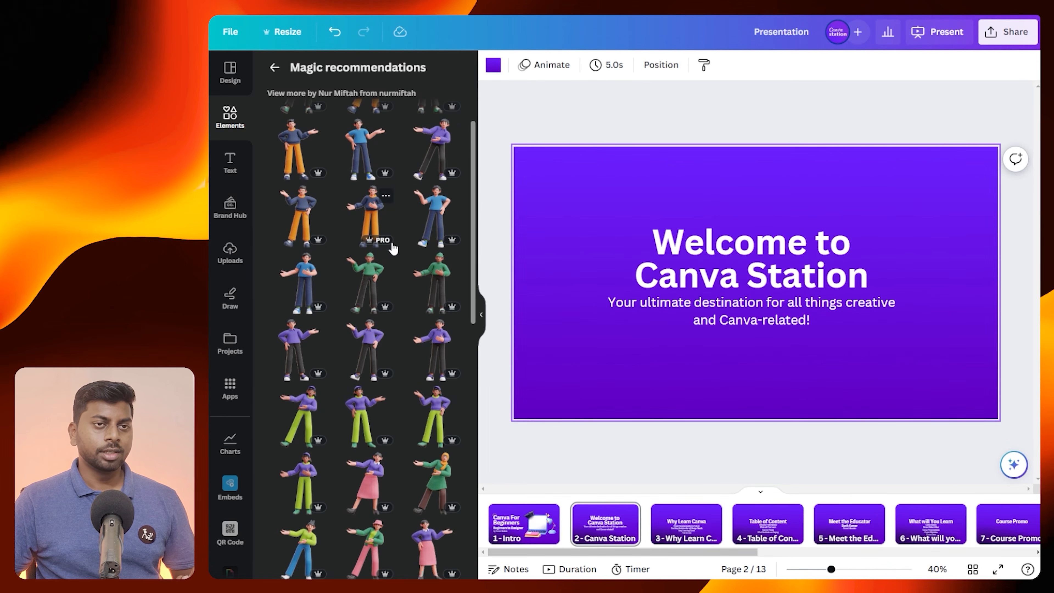
scroll(393, 245, "up", 2)
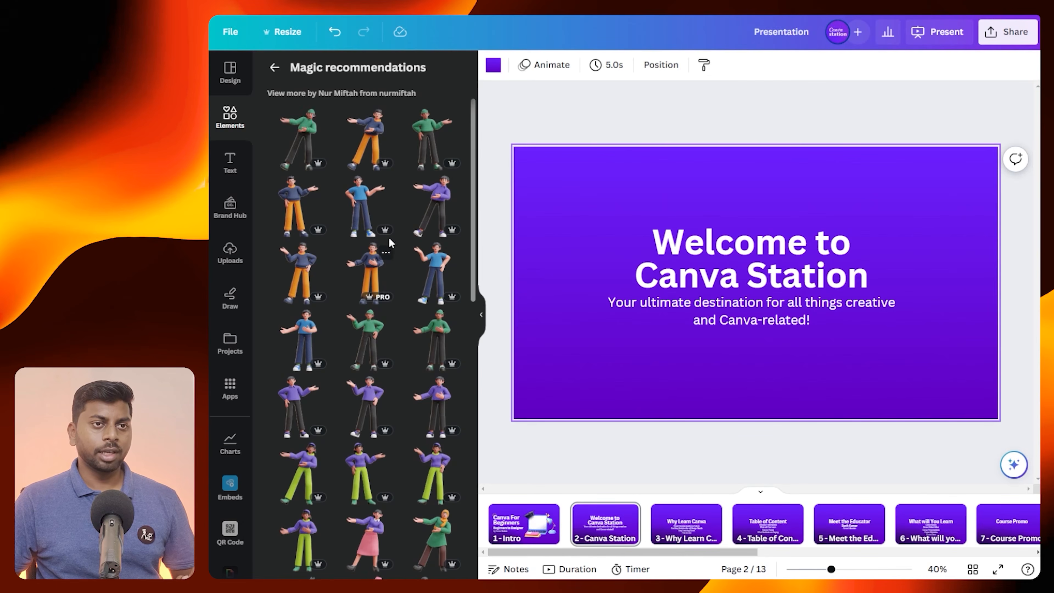
left_click(363, 206)
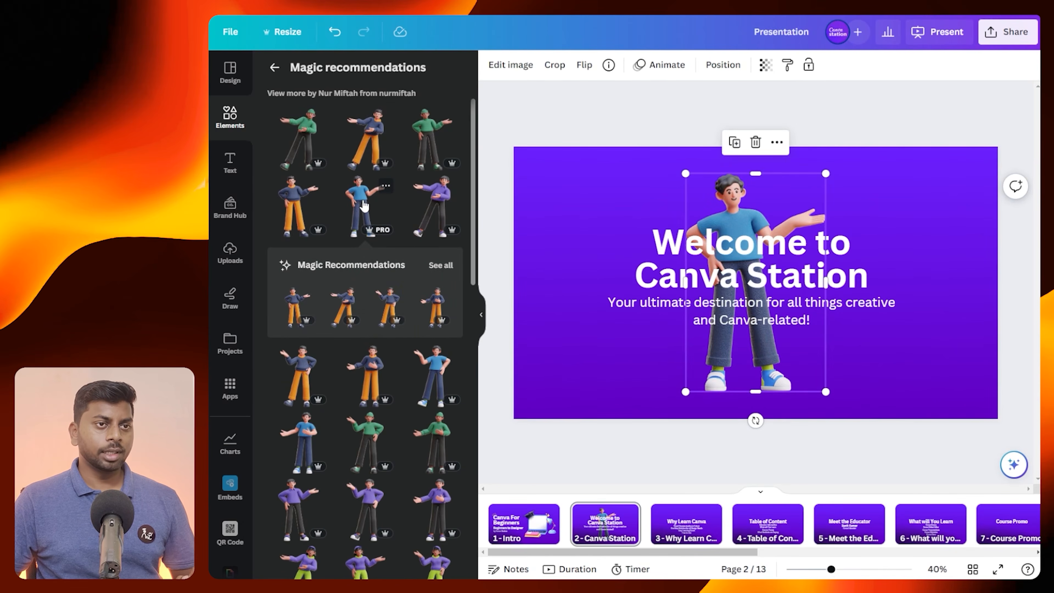
scroll(364, 205, "down", 5)
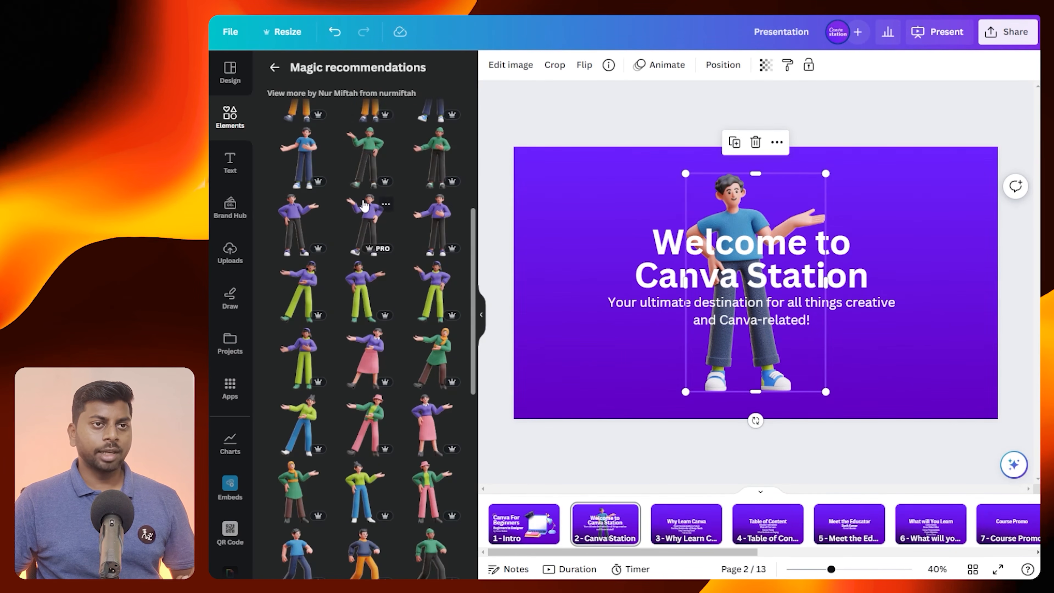
left_click(306, 433)
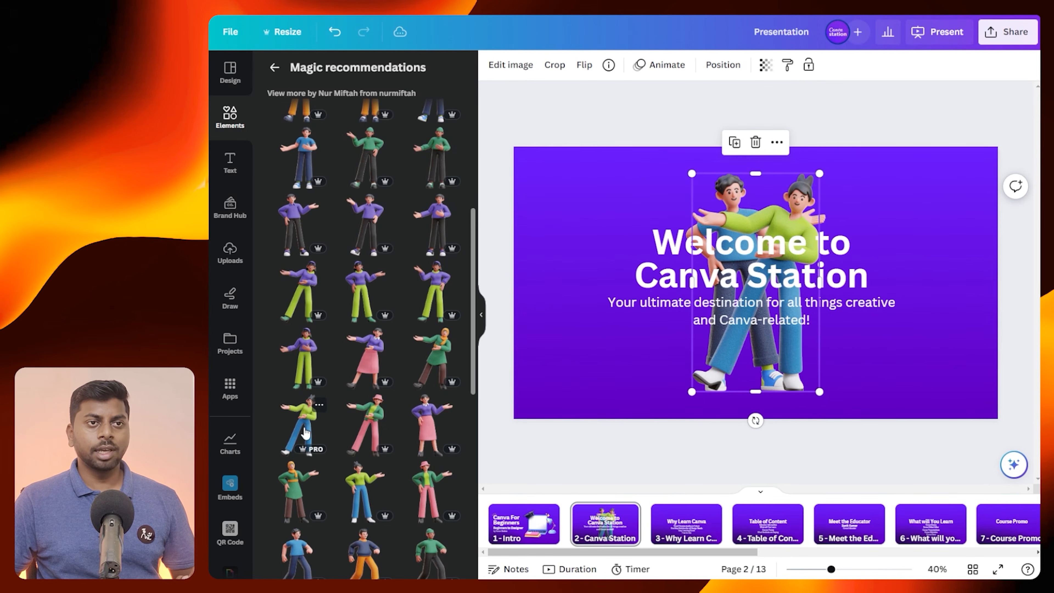
Enlarge the two 3D characters and place the man in the page's lower left corner and the woman in the lower right, cropped by the page edge
left_click(481, 316)
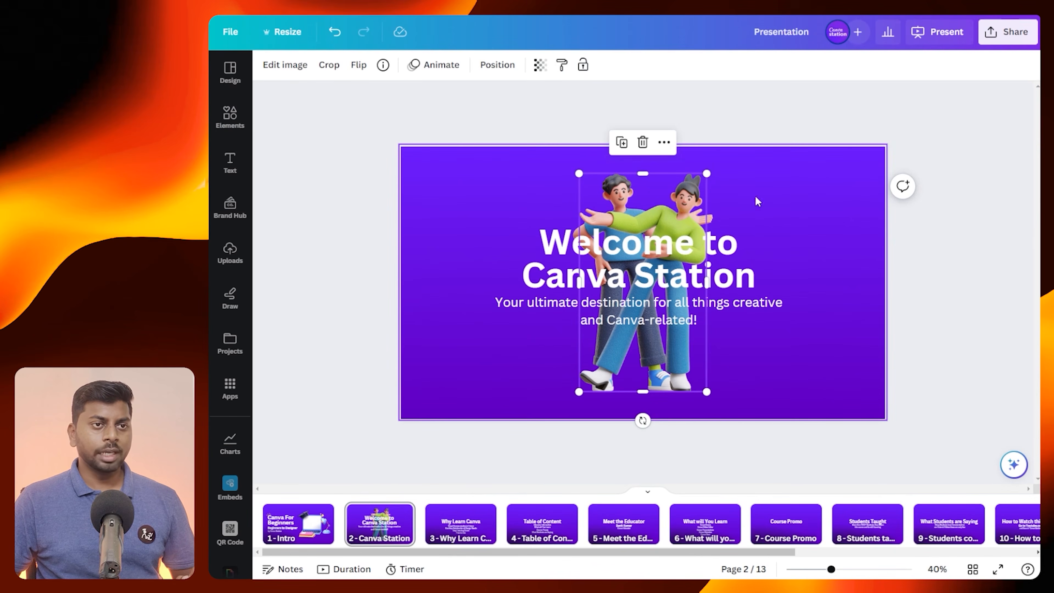
left_click_drag(696, 172, 913, 327)
left_click_drag(771, 298, 757, 293)
left_click_drag(620, 170, 394, 336)
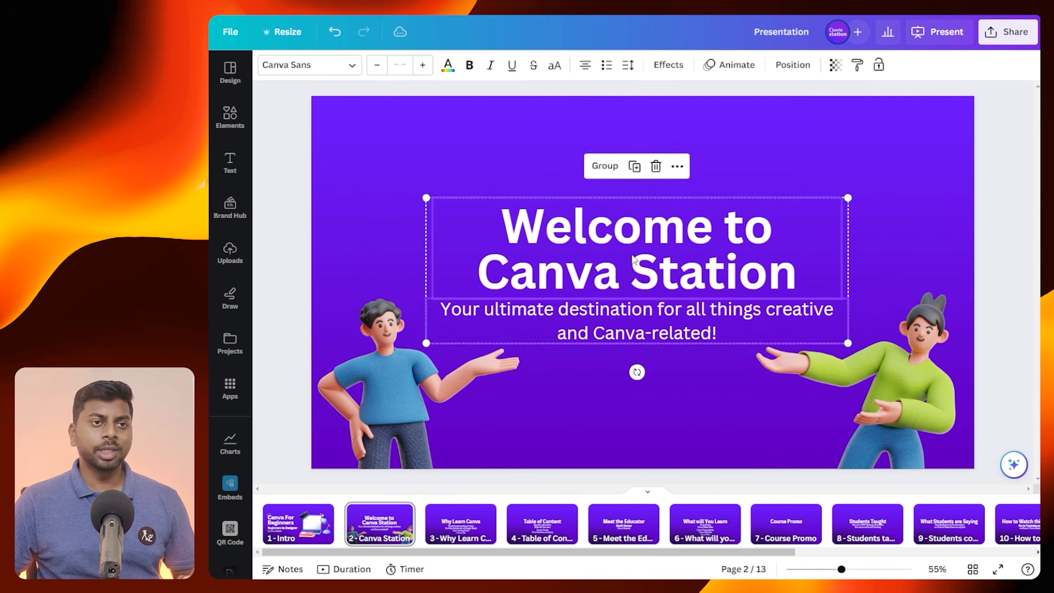
Add the recently used yellow burst lines and gold sparkles to page 2, with the tilted burst at the heading's upper left and the sparkles at its upper right
left_click(244, 125)
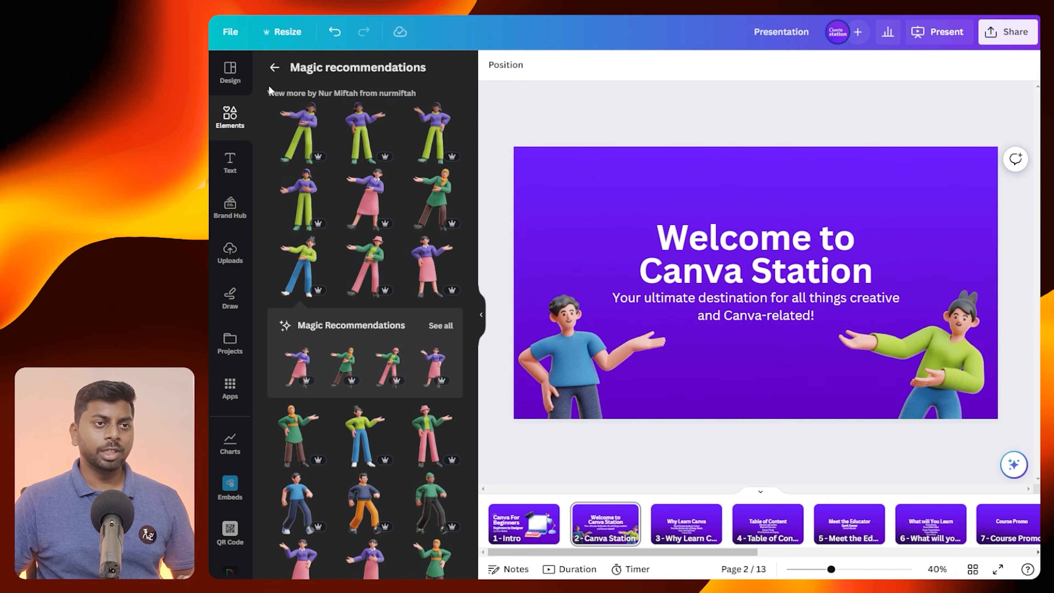
left_click(277, 69)
left_click(426, 74)
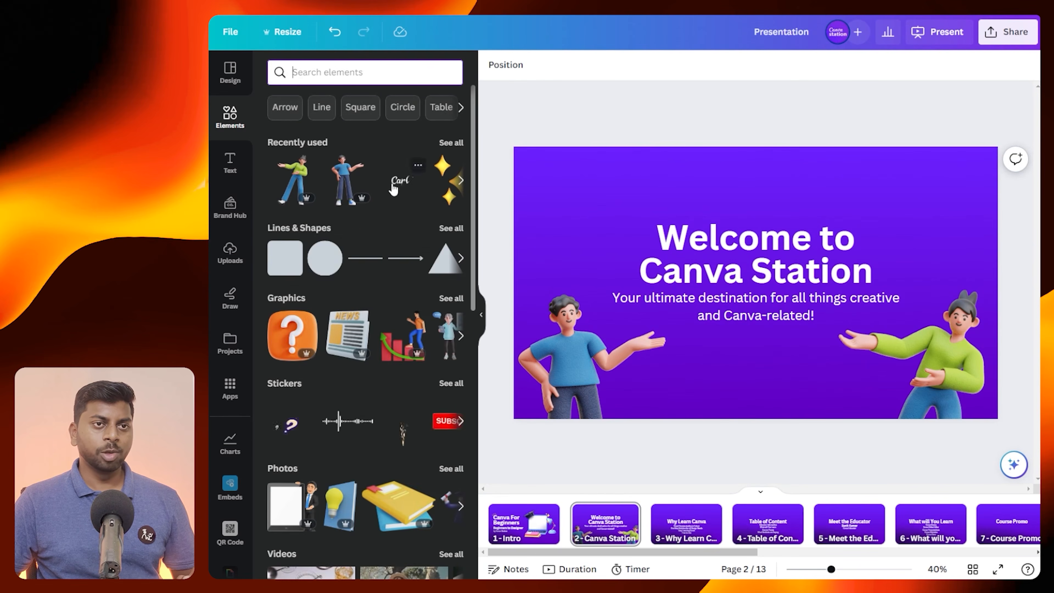
left_click(447, 145)
left_click(359, 192)
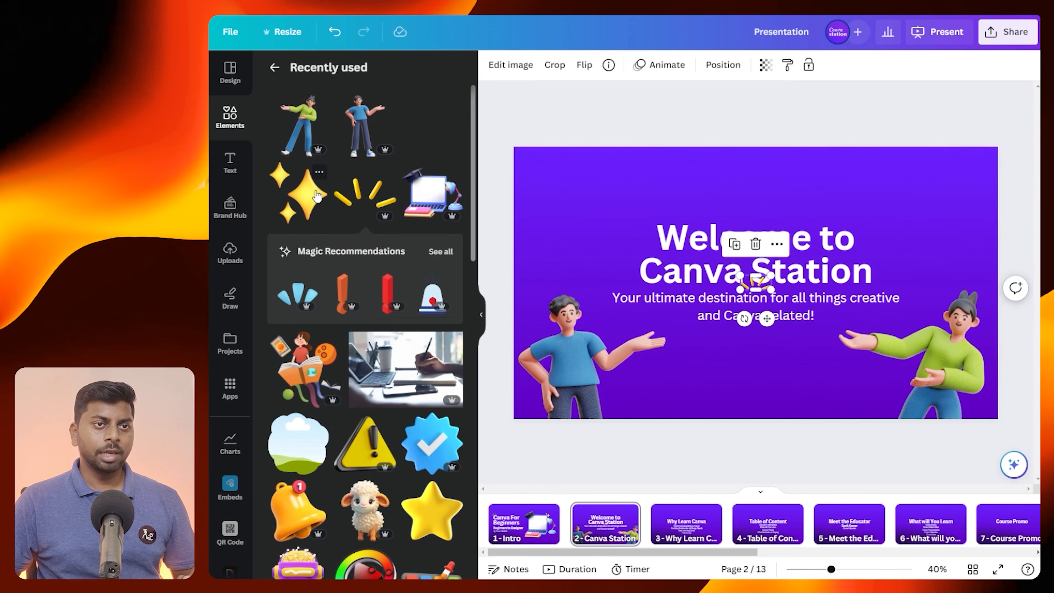
left_click(482, 319)
left_click_drag(642, 278, 810, 198)
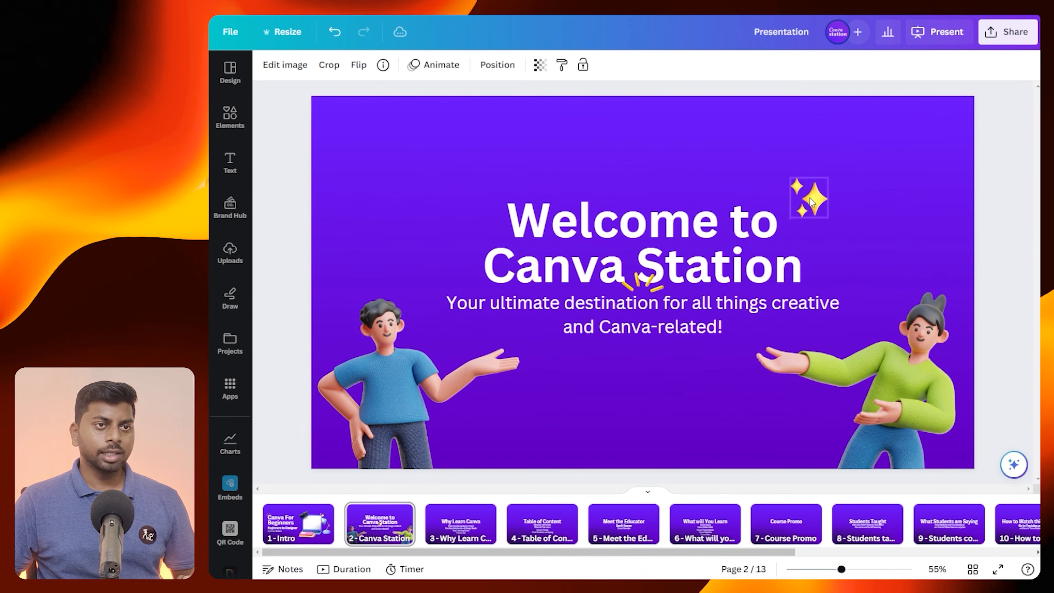
left_click_drag(623, 275, 517, 204)
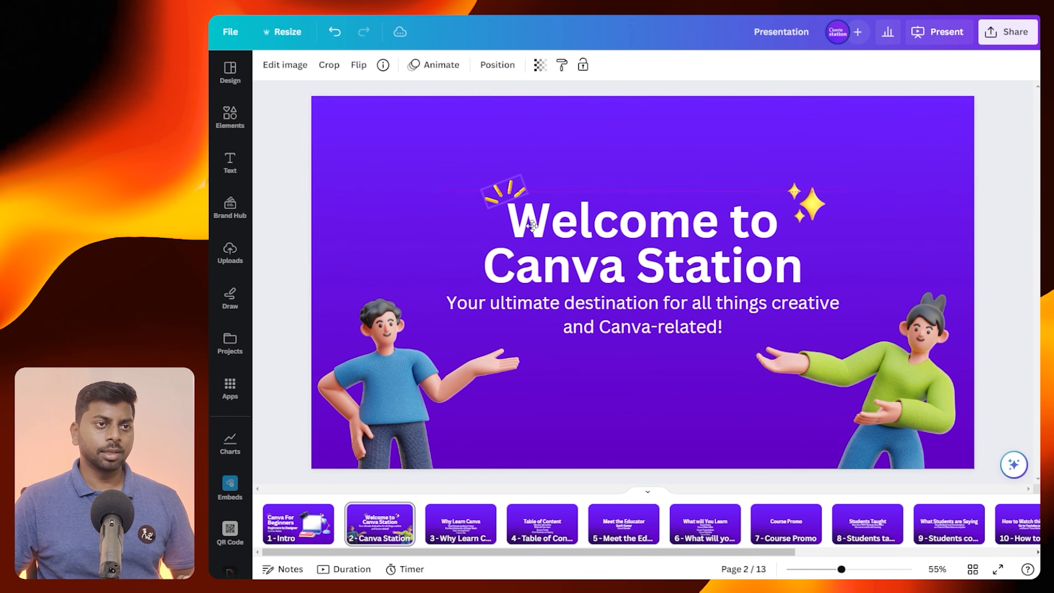
left_click(316, 219)
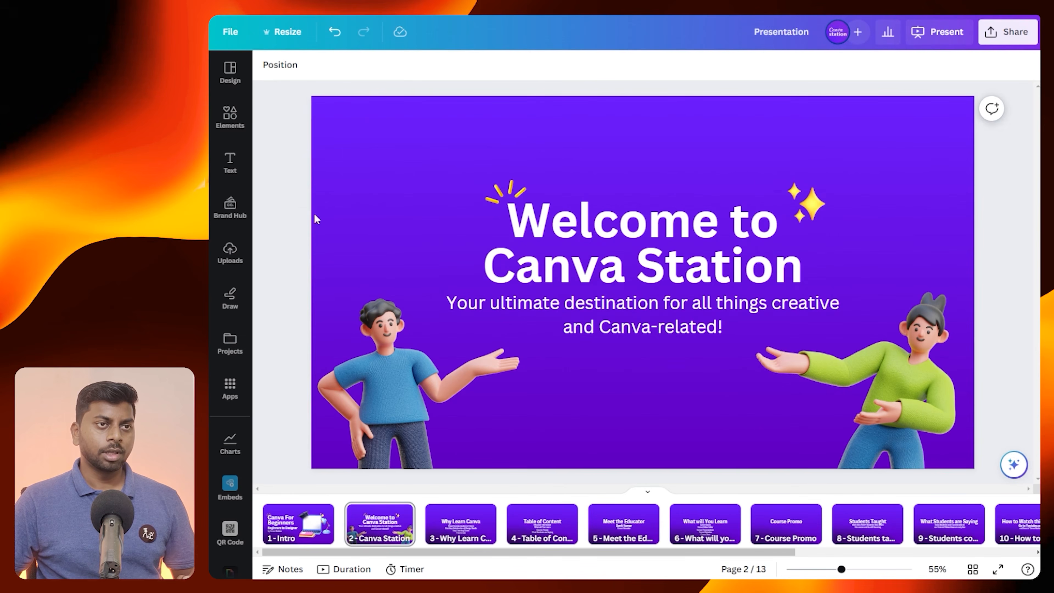
On page 3, move the "Why Learn Canva" heading to the upper left and select the text listing the four reasons
left_click(457, 527)
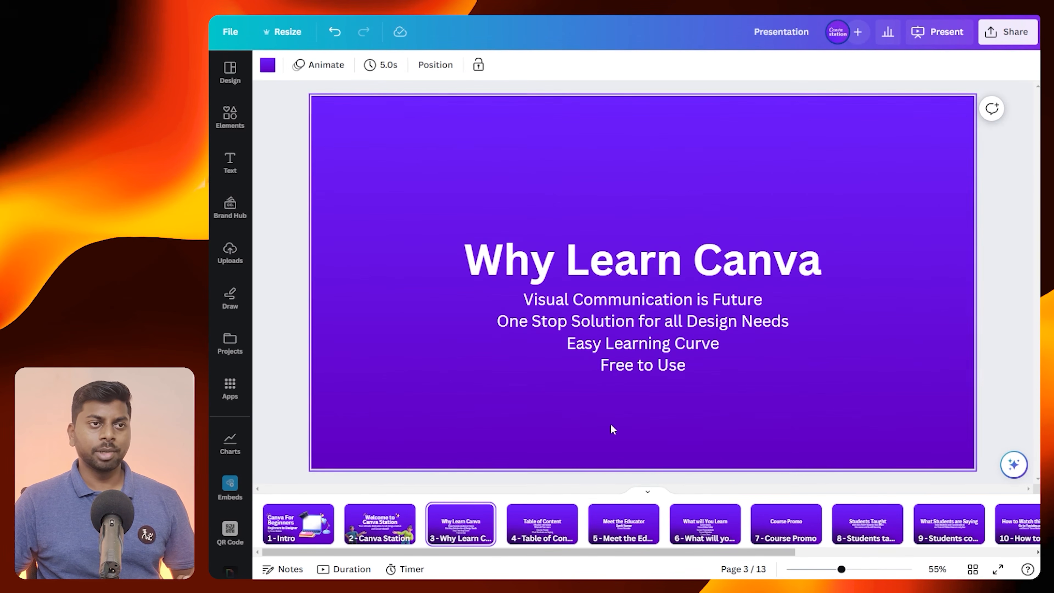
left_click(625, 327)
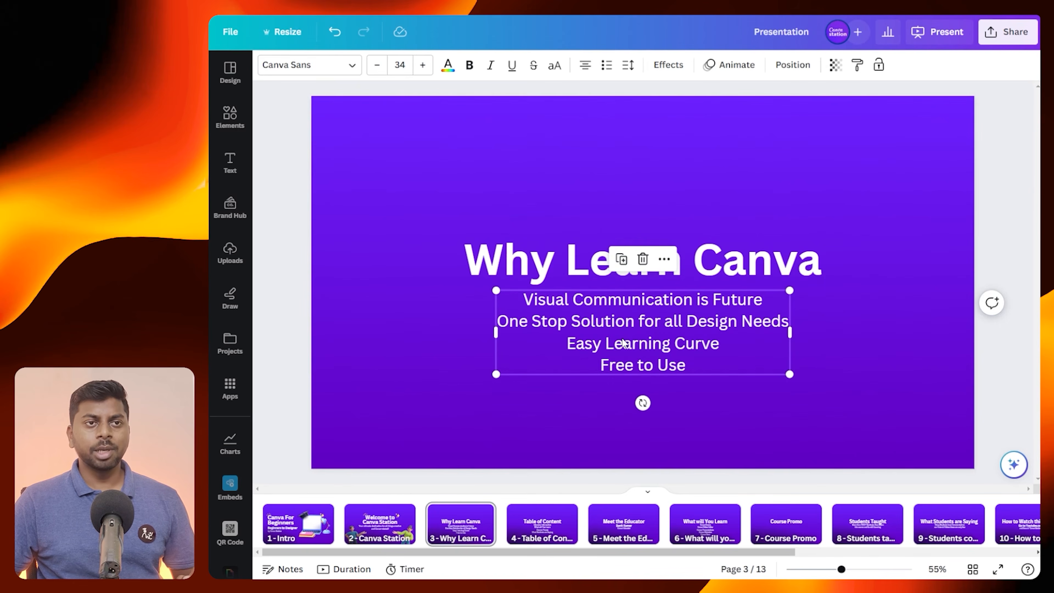
left_click_drag(528, 265, 413, 166)
left_click(618, 312)
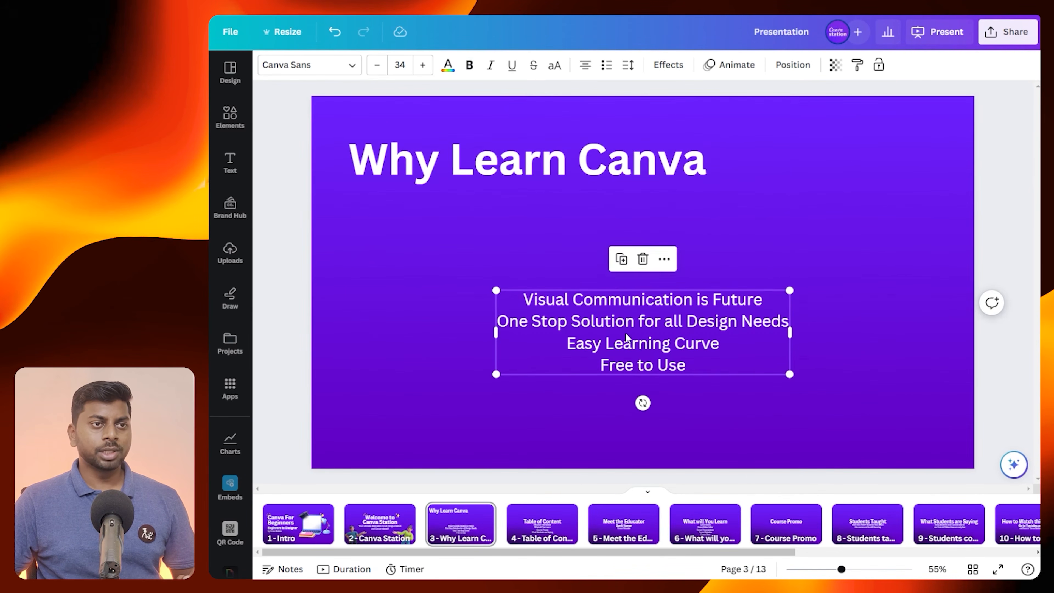
Try list formatting on the four reasons, including a numbered list, and remove it again
left_click(605, 67)
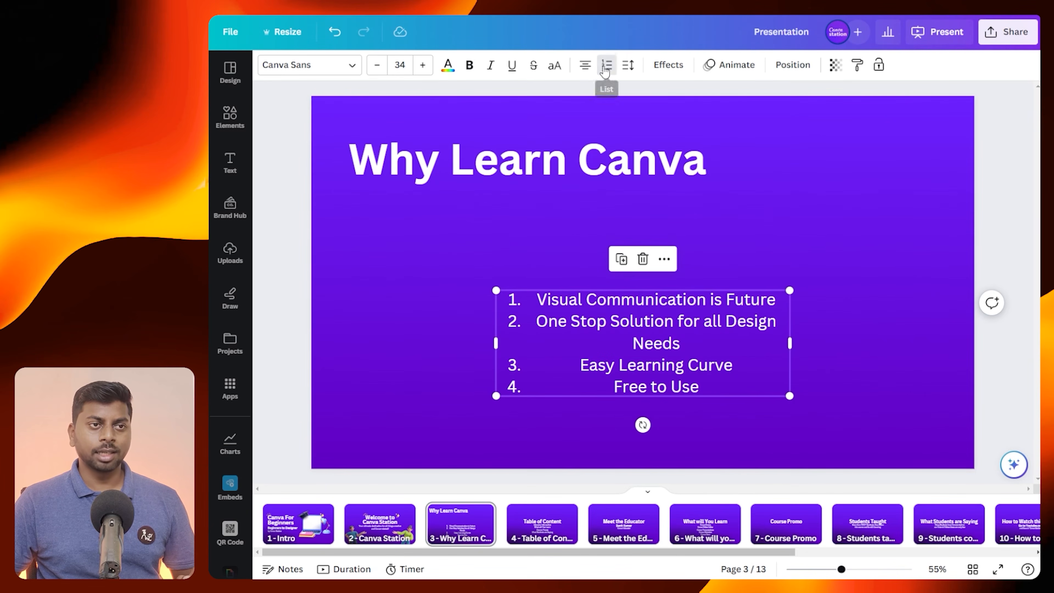
left_click(606, 66)
left_click(606, 67)
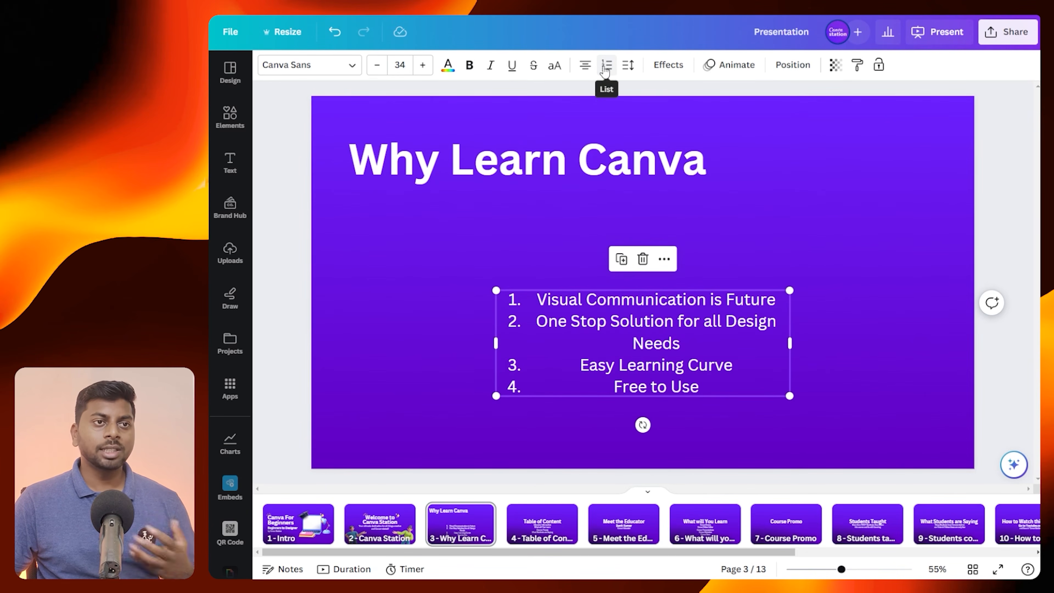
left_click(606, 67)
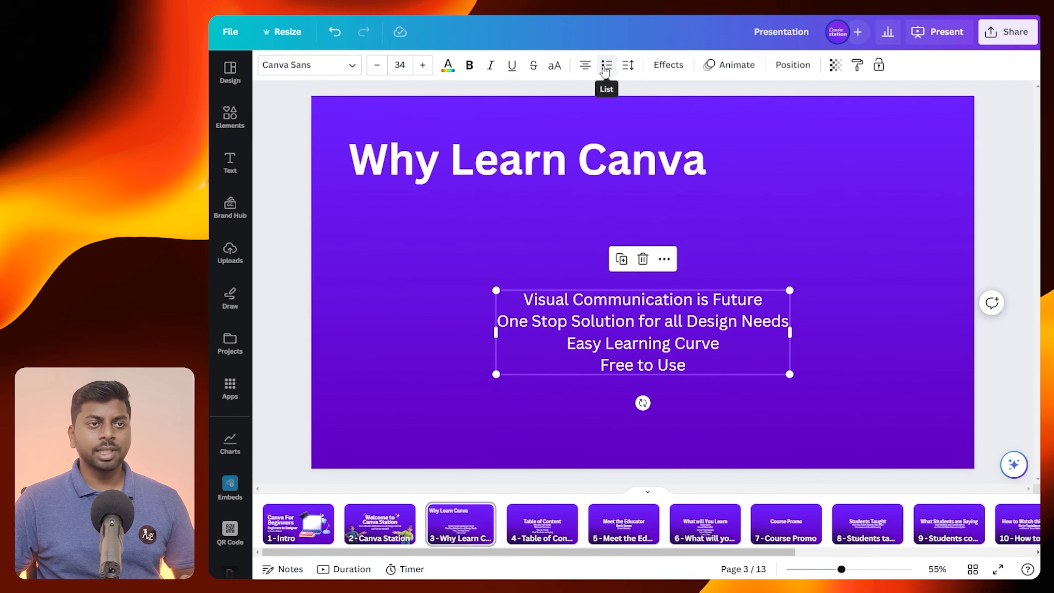
Left-align the reasons text and duplicate it into four copies arranged in a two-by-two grid under the heading
left_click(585, 65)
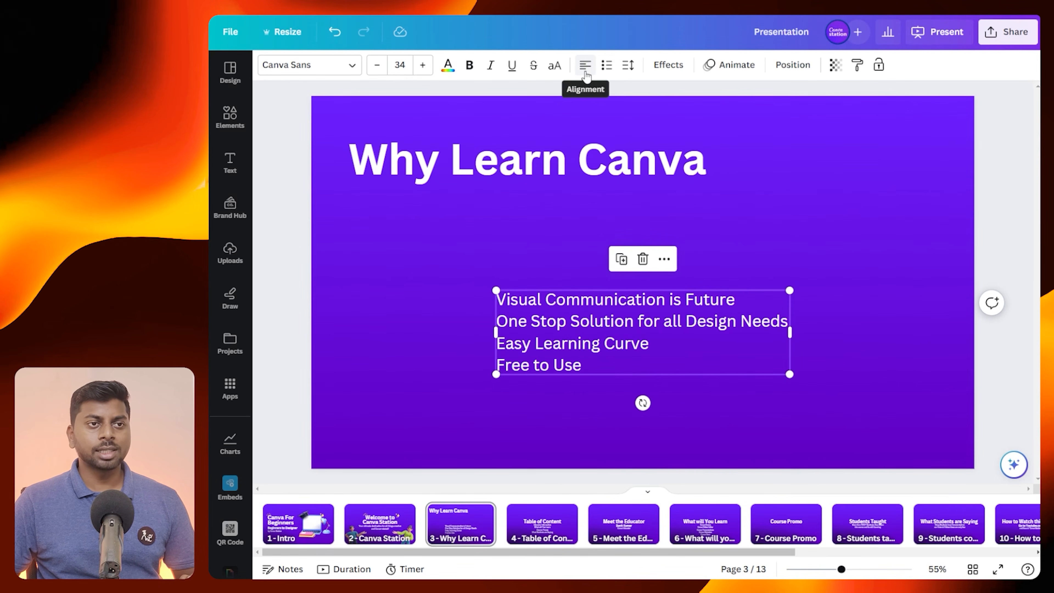
left_click_drag(537, 318, 729, 218)
left_click_drag(444, 237, 429, 342)
left_click_drag(404, 238, 699, 349)
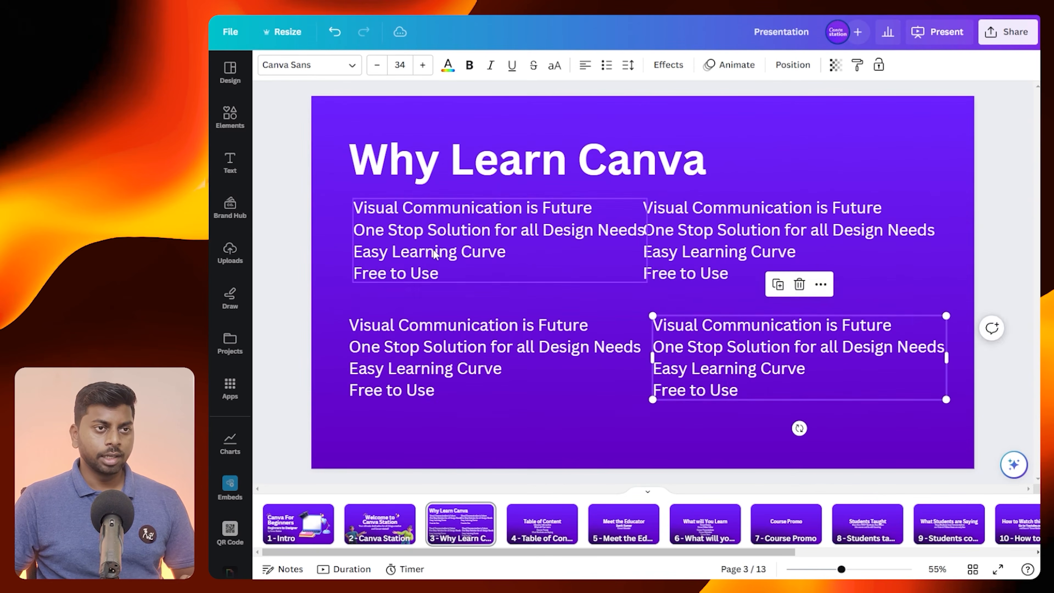
Trim the upper two copies to "Visual Communication is Future" on the left and "One Stop Solution for all Design Needs" on the right
left_click(433, 254)
left_click_drag(441, 274, 353, 229)
key("BackSpace")
double_click(731, 270)
left_click_drag(731, 274, 644, 252)
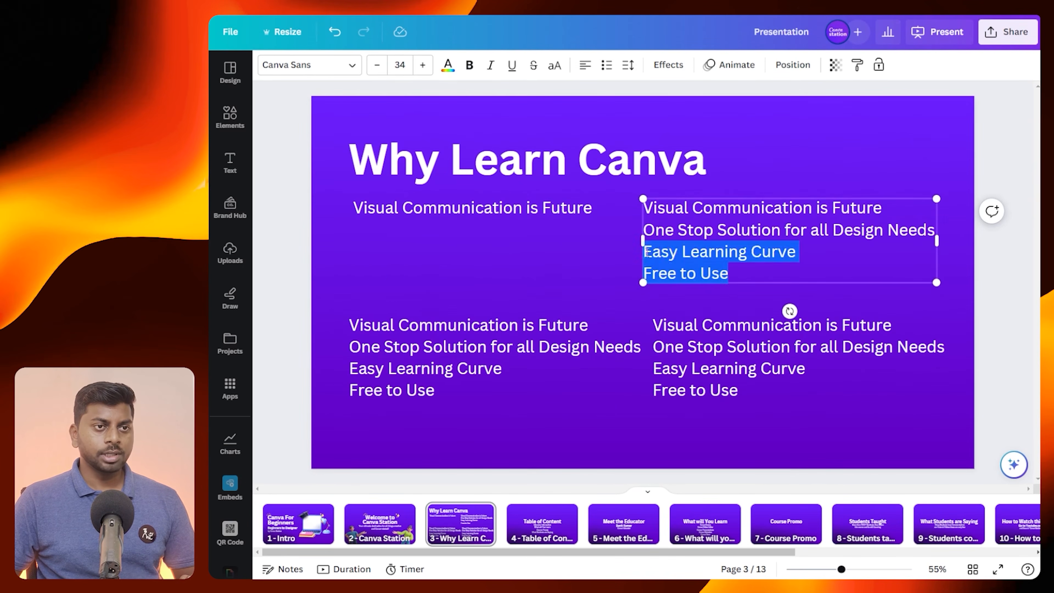
key("BackSpace")
key("BackSpace")
left_click_drag(883, 209, 642, 215)
key("BackSpace")
key("Delete")
Trim the lower two copies to "Easy Learning Curve" on the left and "Free to Use" on the right
double_click(640, 347)
left_click_drag(641, 347, 350, 325)
key("BackSpace")
key("Delete")
left_click_drag(434, 347, 353, 349)
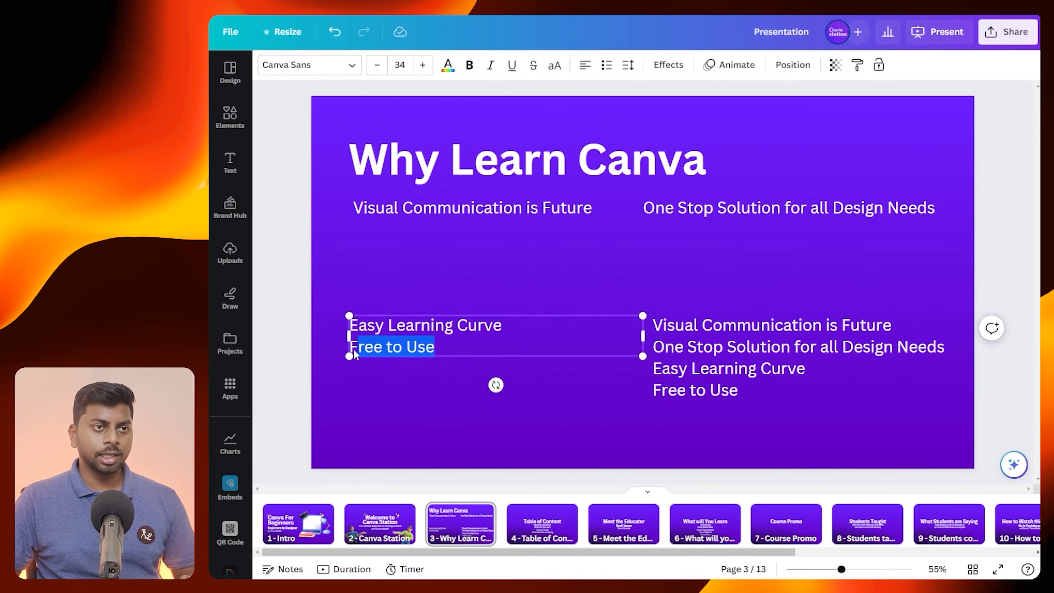
key("BackSpace")
key("BackSpace")
left_click(766, 375)
left_click_drag(806, 369, 653, 325)
key("BackSpace")
key("BackSpace")
left_click(433, 236)
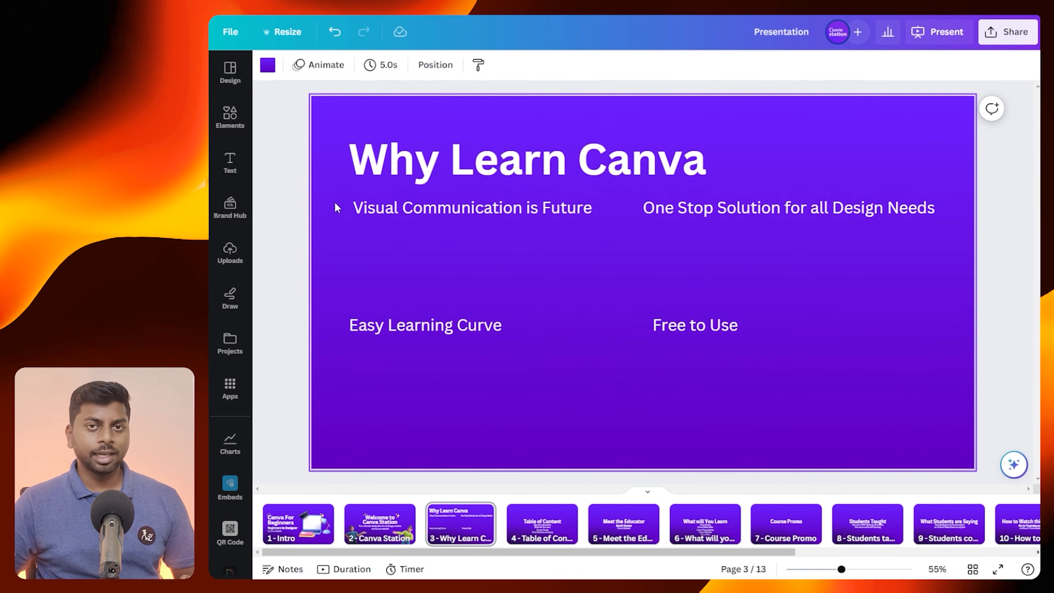
Apply the Background text effect to all four reasons and color it with the document's cyan
left_click_drag(753, 355, 338, 193)
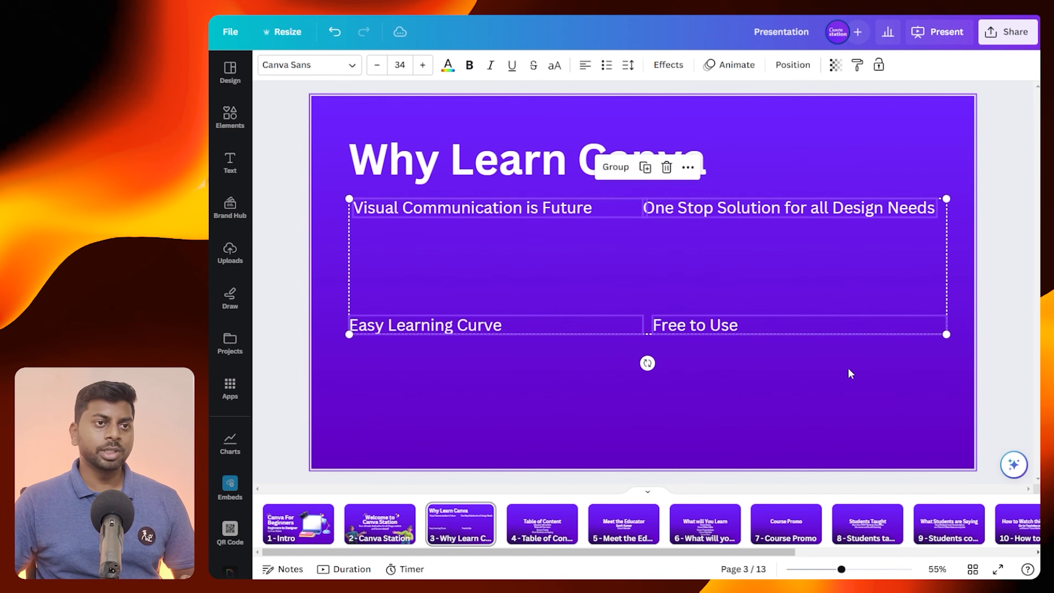
left_click(667, 64)
left_click(306, 426)
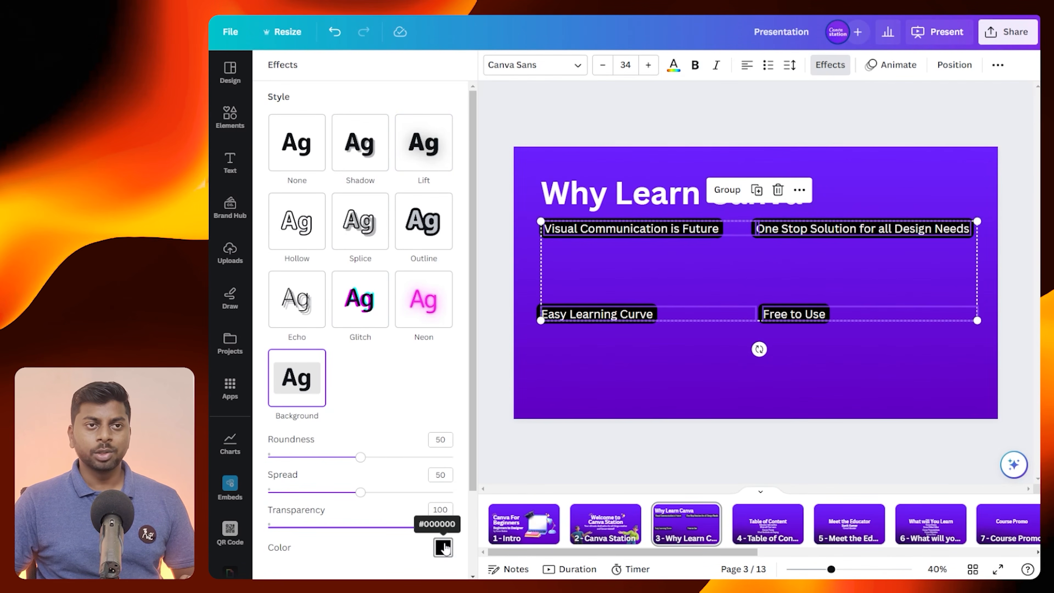
scroll(376, 374, "down", 3)
left_click(443, 446)
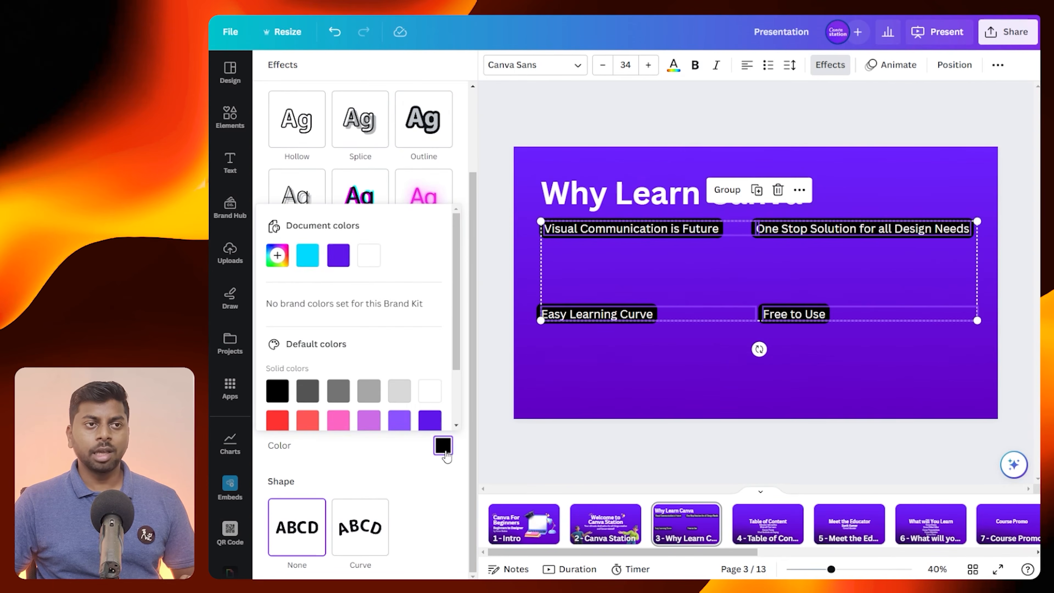
left_click(308, 256)
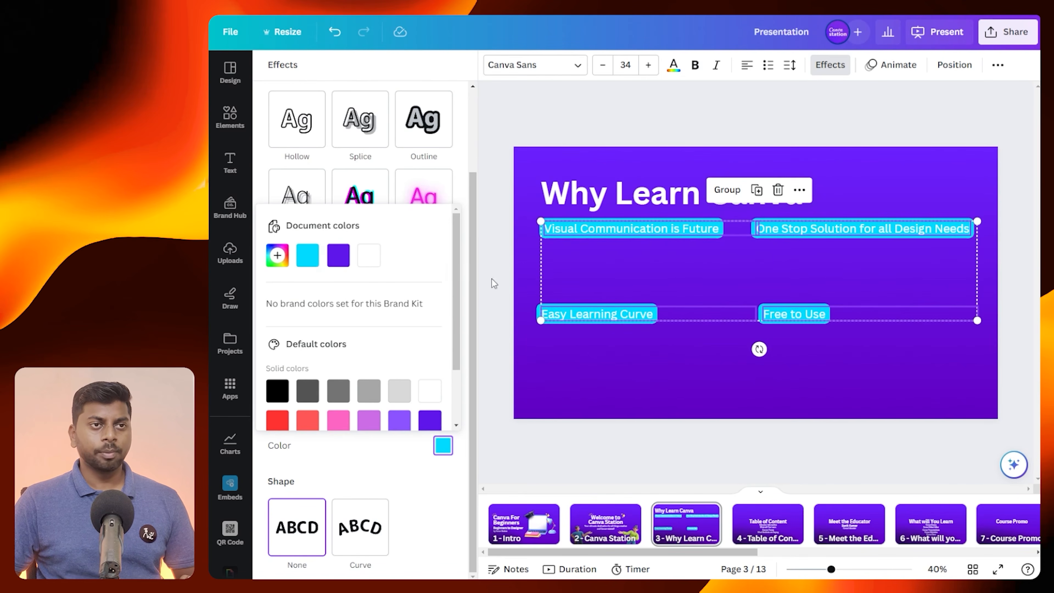
Enlarge the four cyan labels together to font size 39.8 and stack them in one left-aligned column under the heading
left_click(471, 255)
left_click_drag(948, 335, 955, 403)
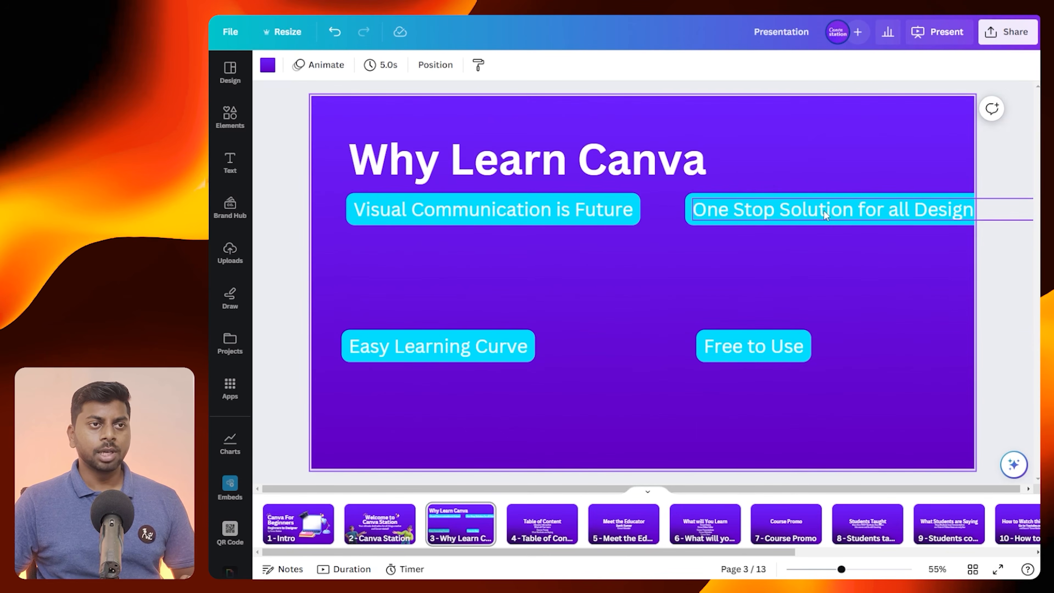
left_click_drag(829, 209, 485, 259)
left_click_drag(681, 348, 686, 317)
left_click_drag(741, 352, 392, 373)
left_click_drag(425, 308, 424, 315)
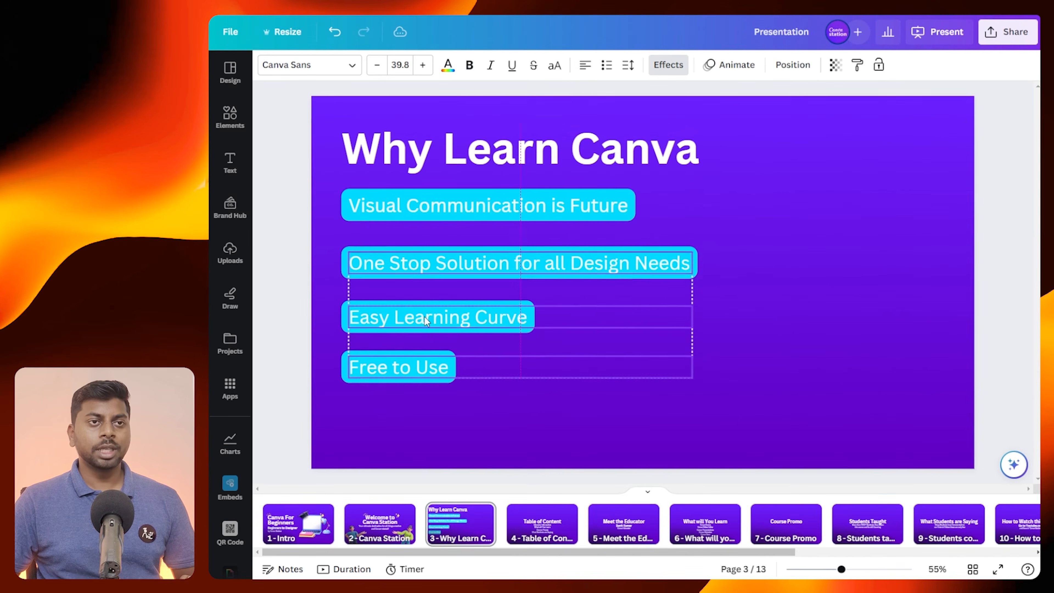
Space the four labels evenly, widen the gap under the heading, and shift the heading and labels slightly down together
left_click_drag(313, 298, 456, 382)
left_click_drag(460, 328, 459, 332)
left_click(432, 381)
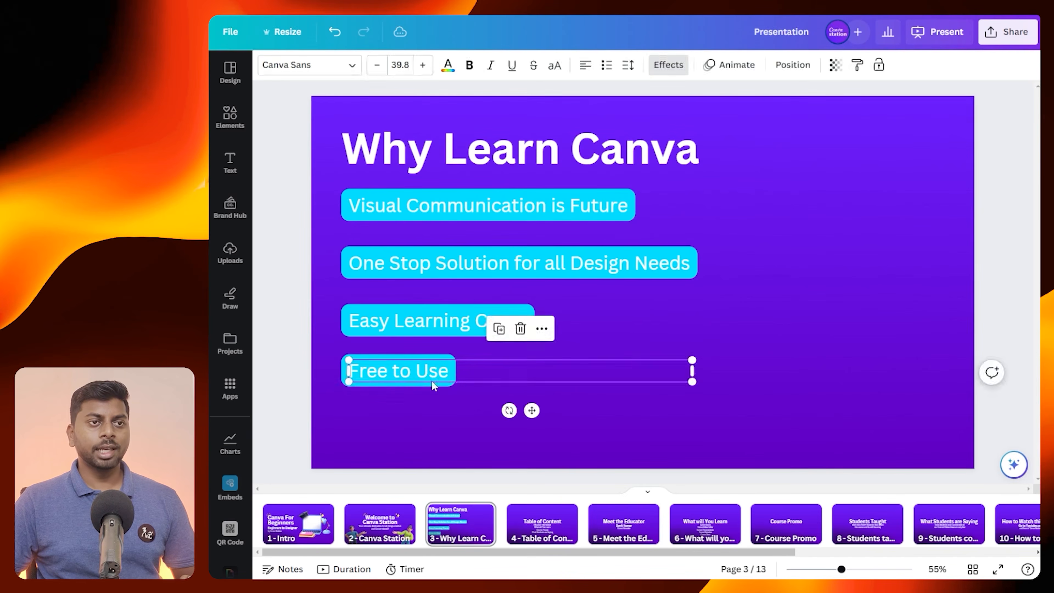
left_click_drag(431, 381, 432, 388)
left_click_drag(303, 193, 469, 386)
left_click_drag(520, 263, 520, 269)
left_click_drag(290, 120, 469, 389)
left_click_drag(479, 274, 481, 281)
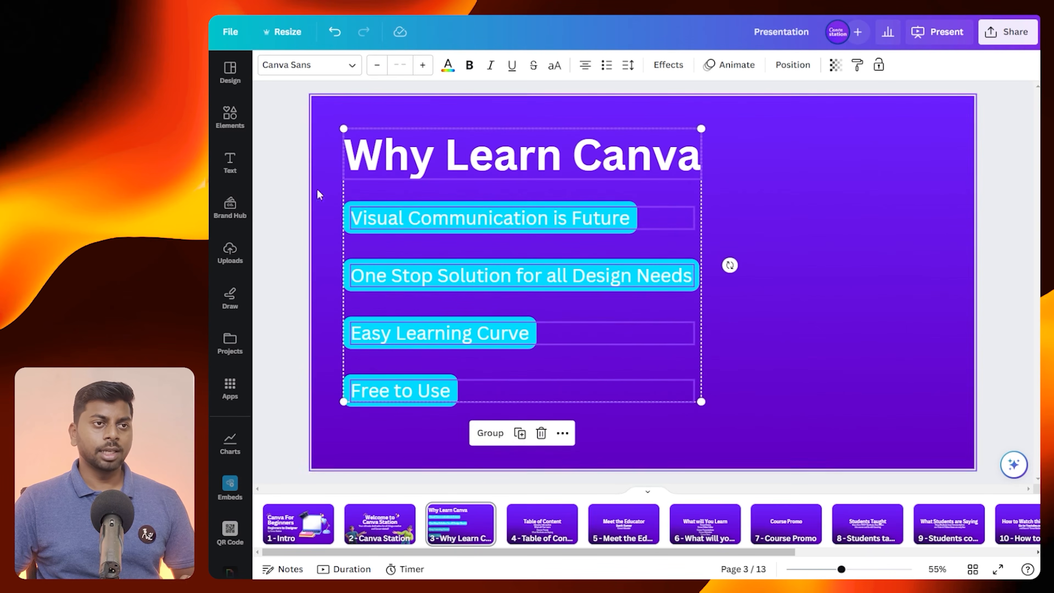
left_click(293, 173)
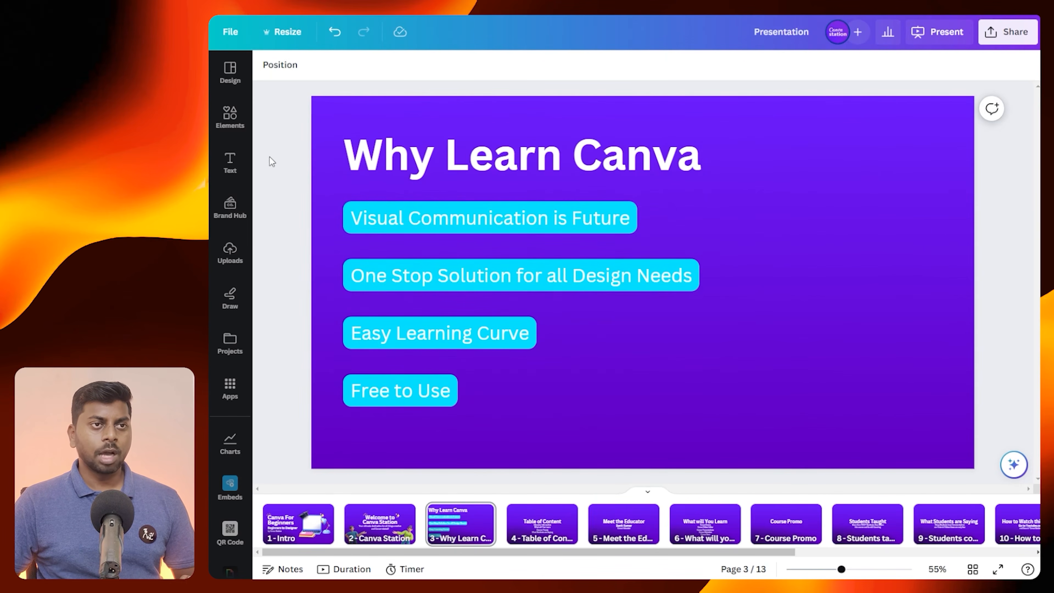
From the collection behind "3D Character Female Welcome In Pose", add the seated woman reading a red book to page 3
left_click(230, 119)
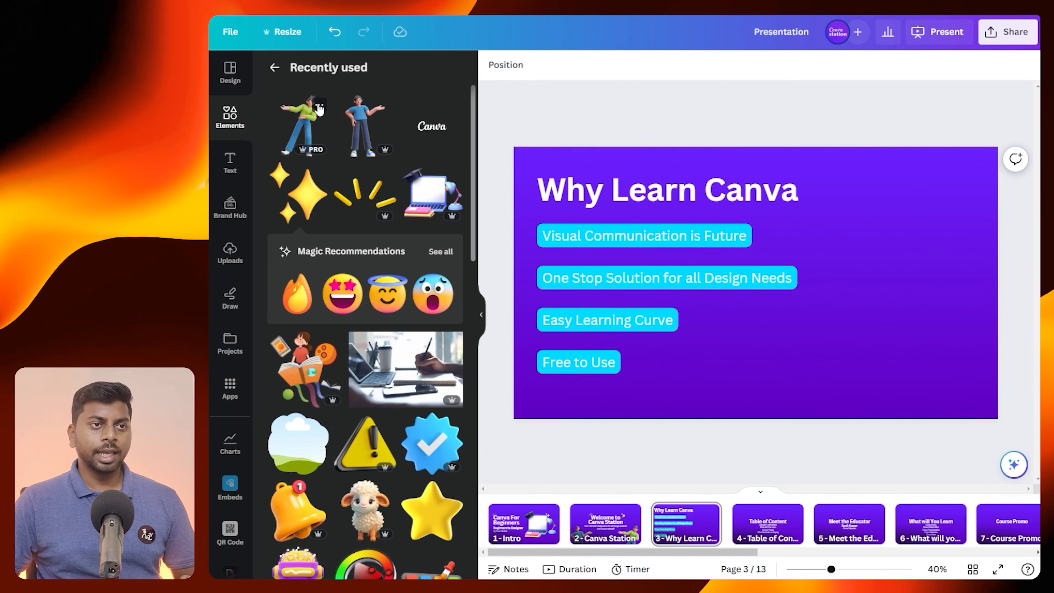
left_click(319, 107)
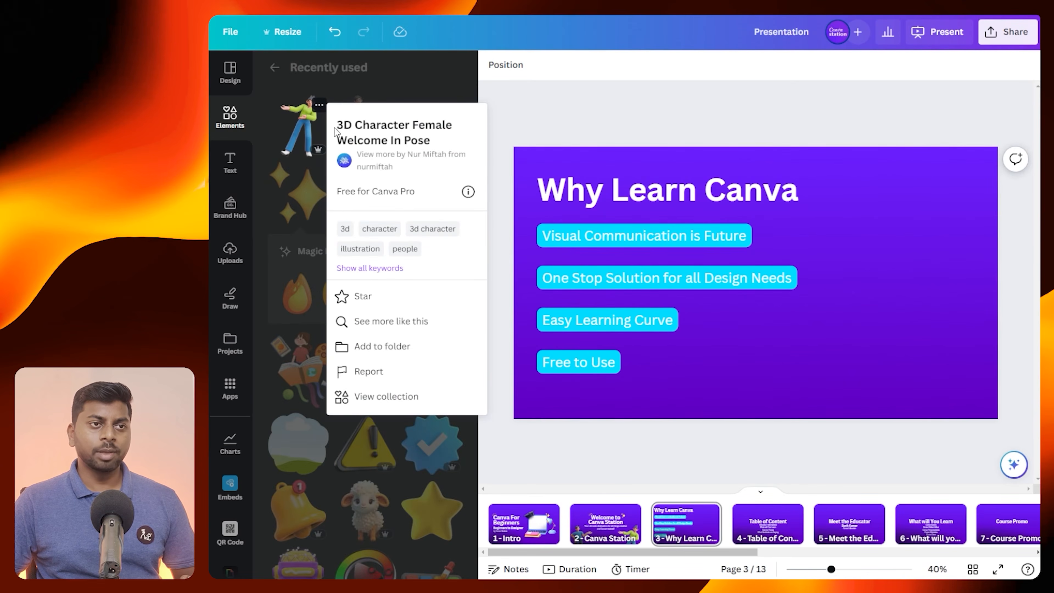
left_click(397, 398)
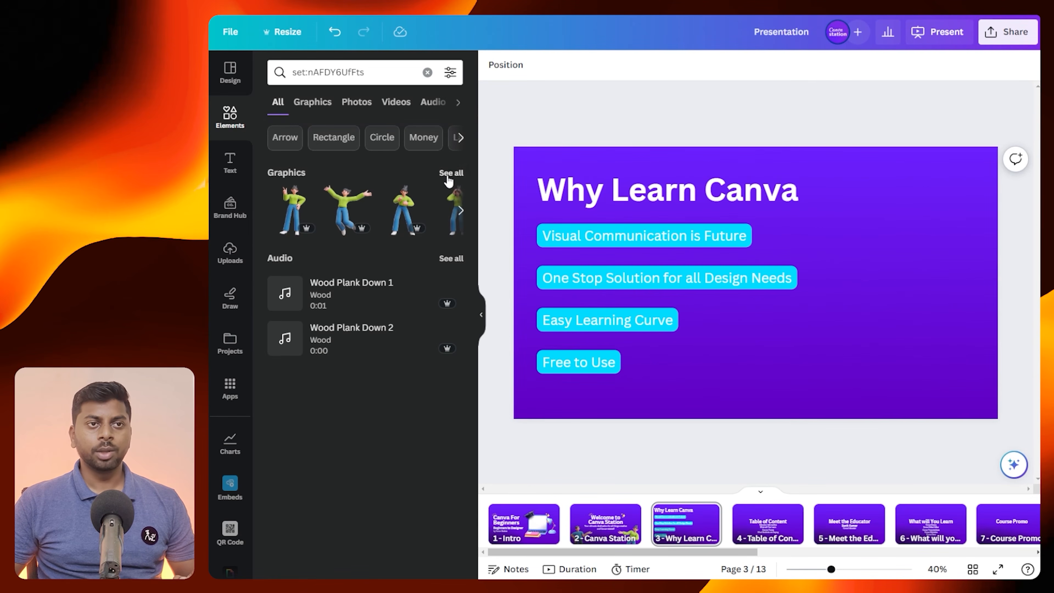
left_click(449, 177)
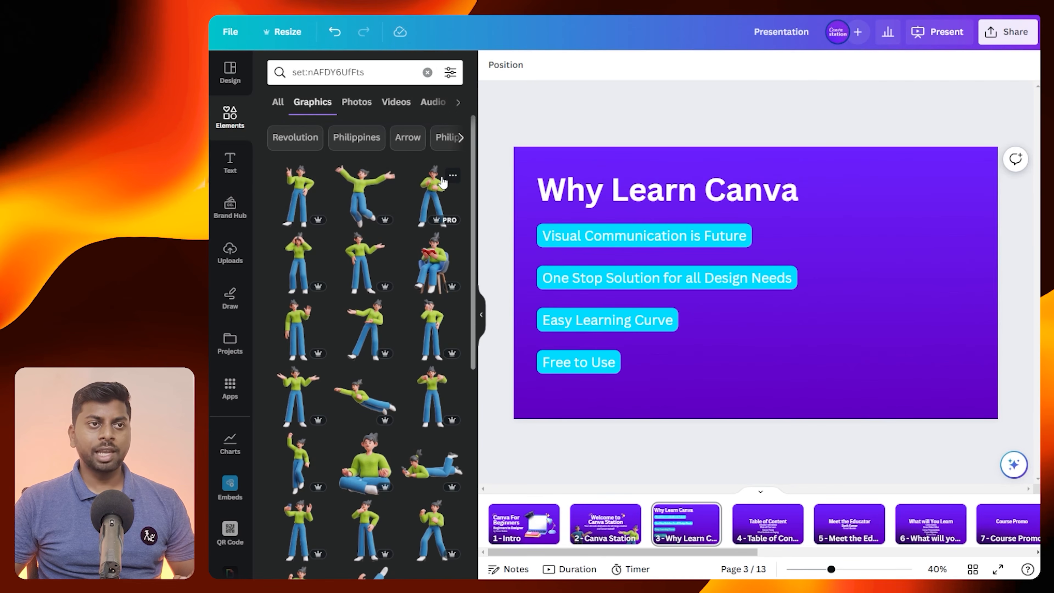
scroll(441, 187, "down", 2)
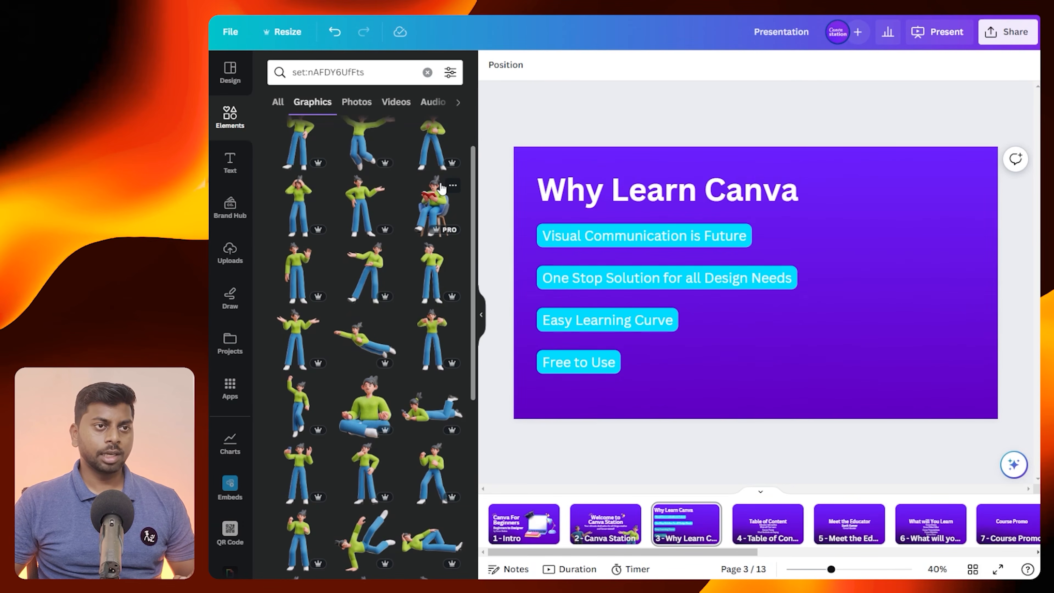
left_click(432, 206)
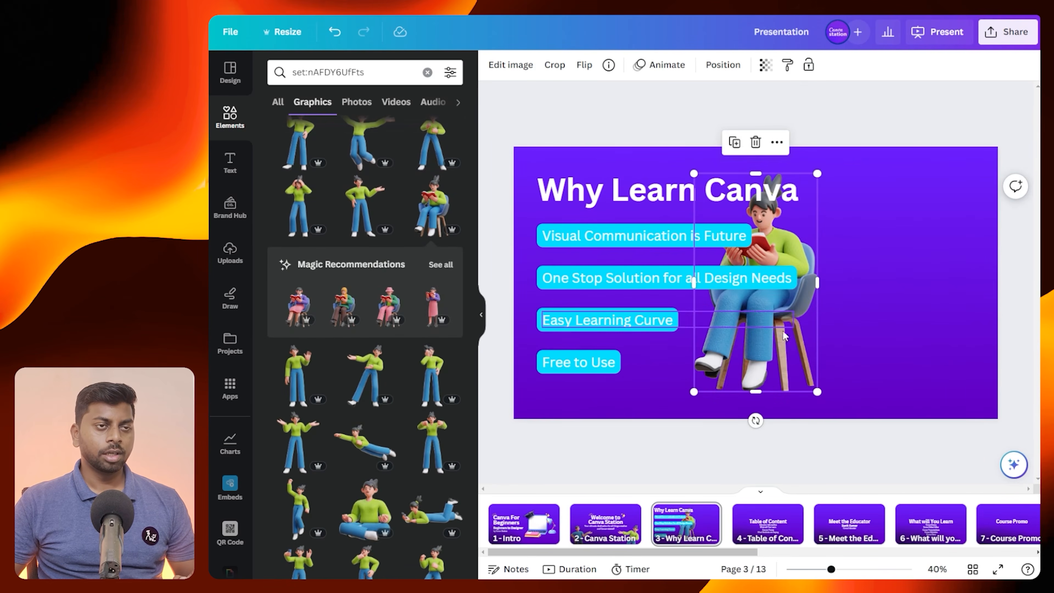
Enlarge the reading woman and place her on the right side of page 3, with her lower legs cropped by the page edge
left_click_drag(768, 299, 924, 311)
left_click_drag(848, 197, 741, 145)
left_click_drag(912, 183, 921, 259)
Add the recently used golden sparkles graphic to page 3 and place it just above the end of the "Why Learn Canva" heading
left_click(278, 102)
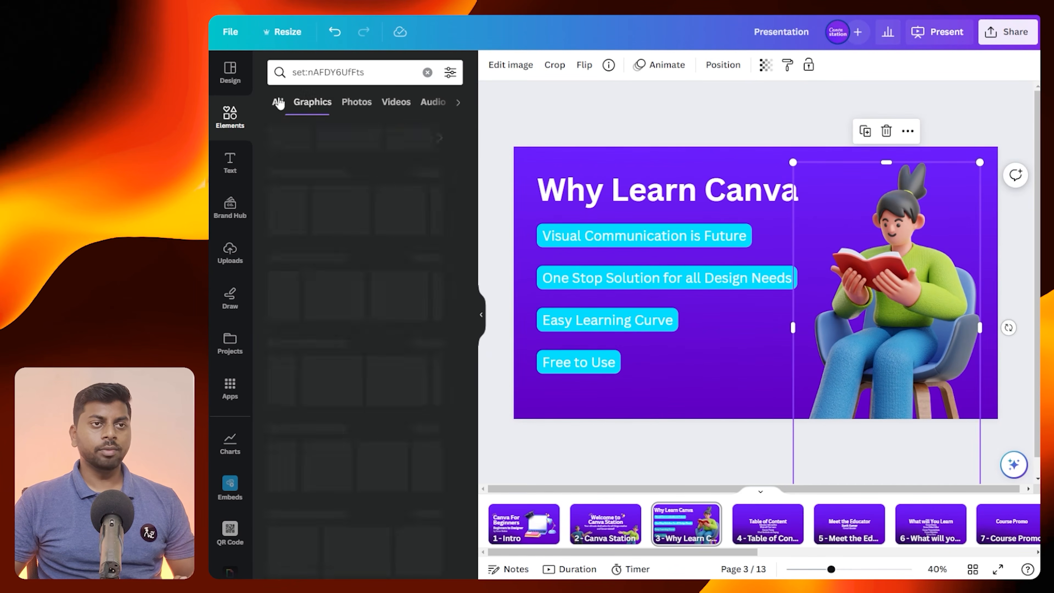
left_click(428, 73)
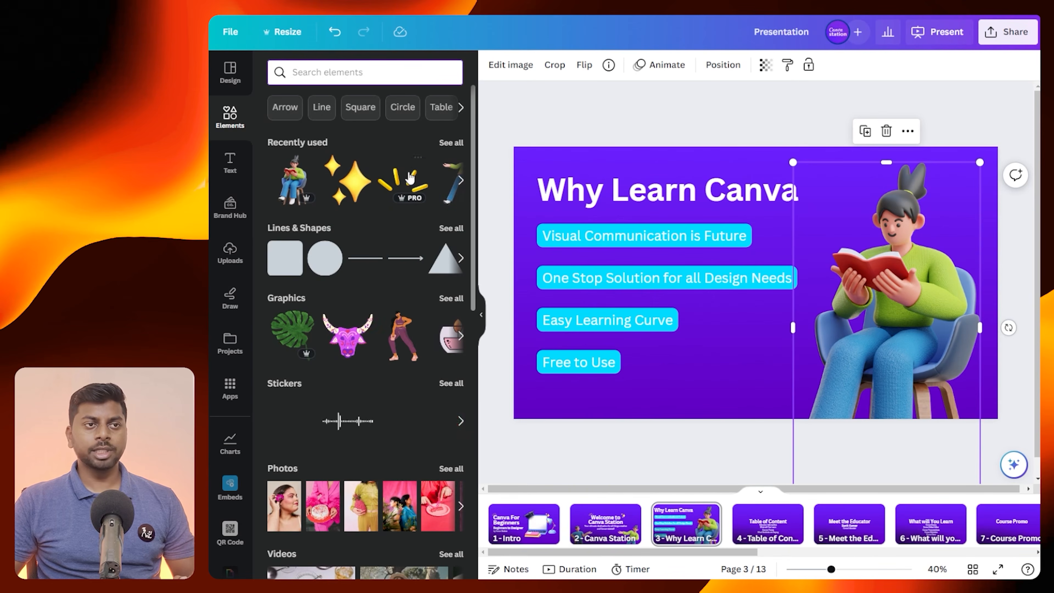
left_click(400, 178)
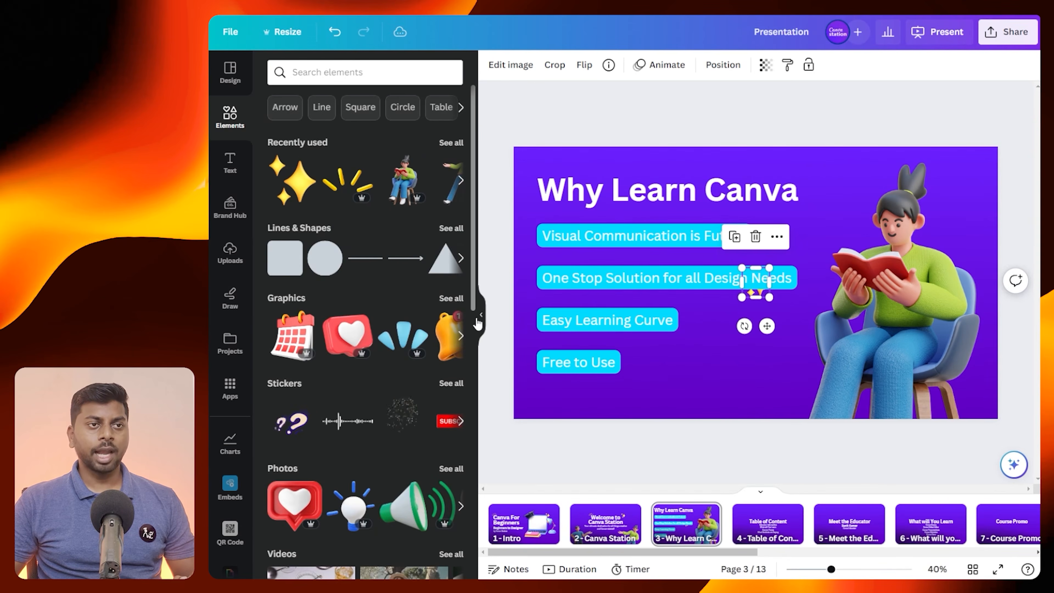
left_click(481, 314)
left_click_drag(651, 294, 698, 224)
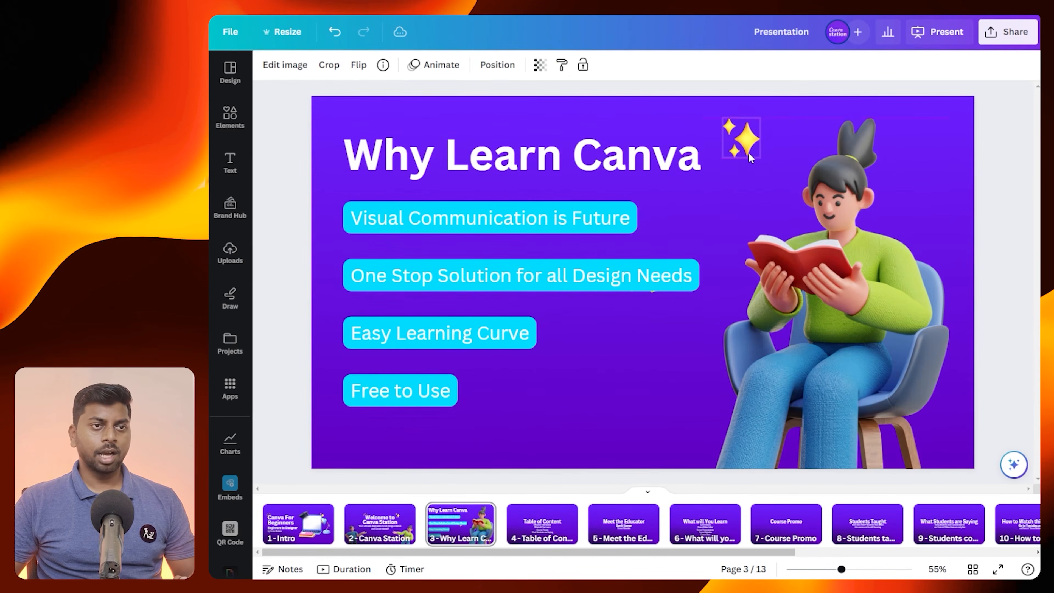
left_click_drag(730, 147, 729, 147)
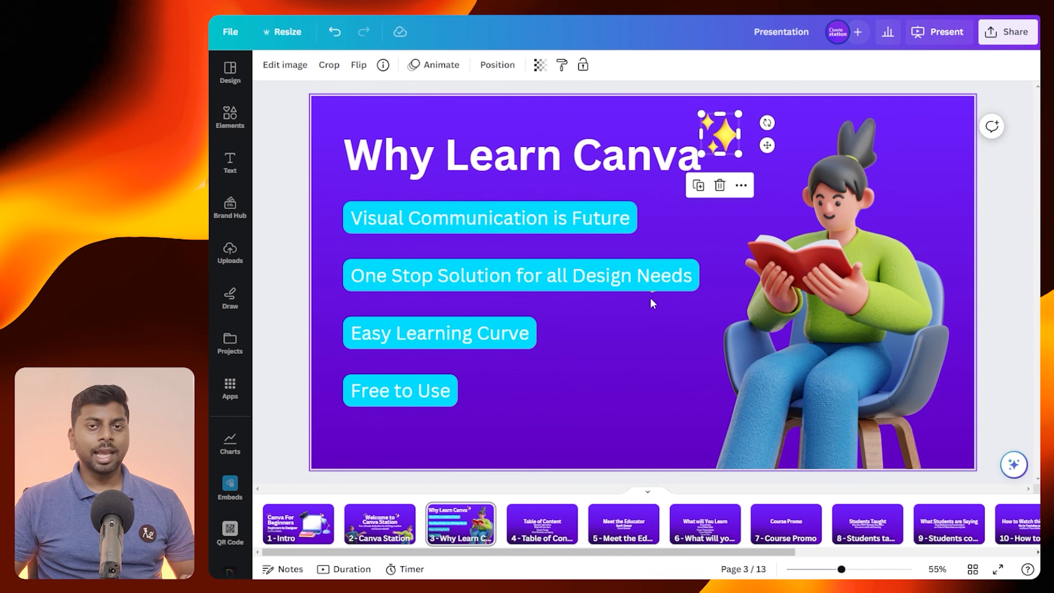
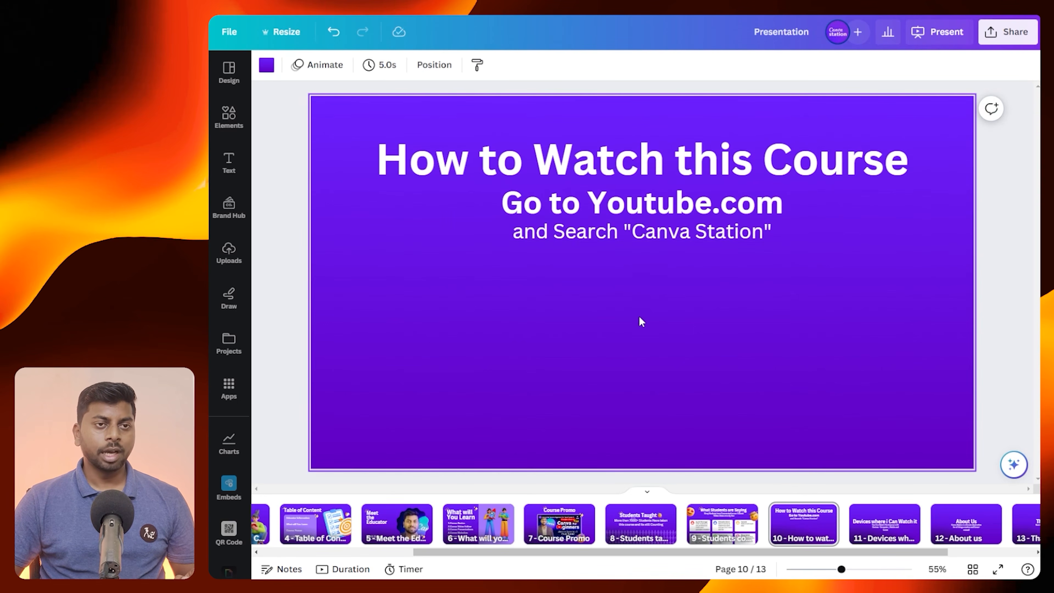
On page 10, make the line "and Search "Canva Station"" bold and set "Go to Youtube.com" to regular weight
left_click(549, 237)
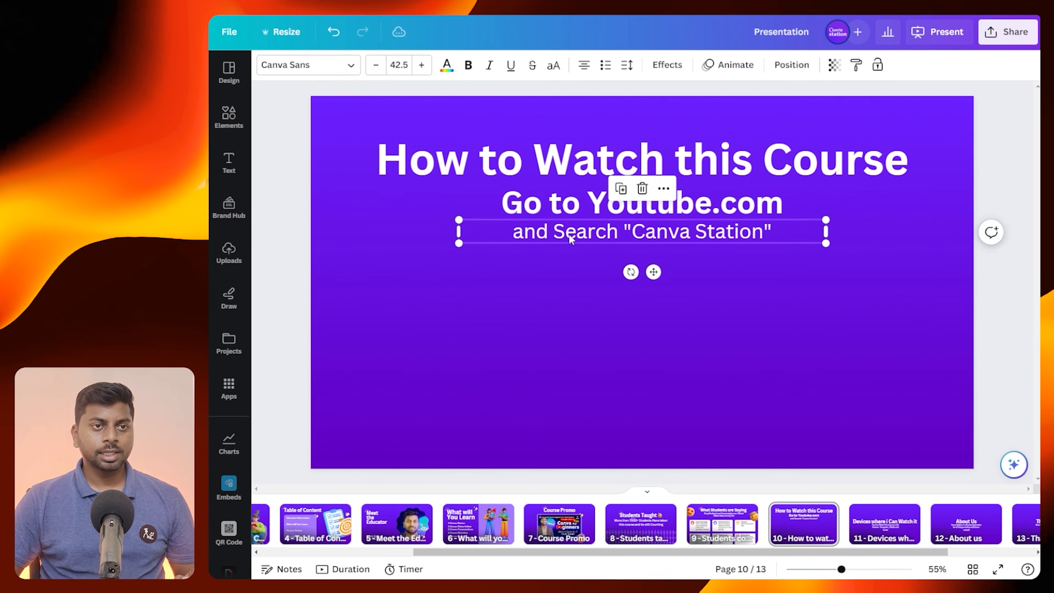
left_click(468, 65)
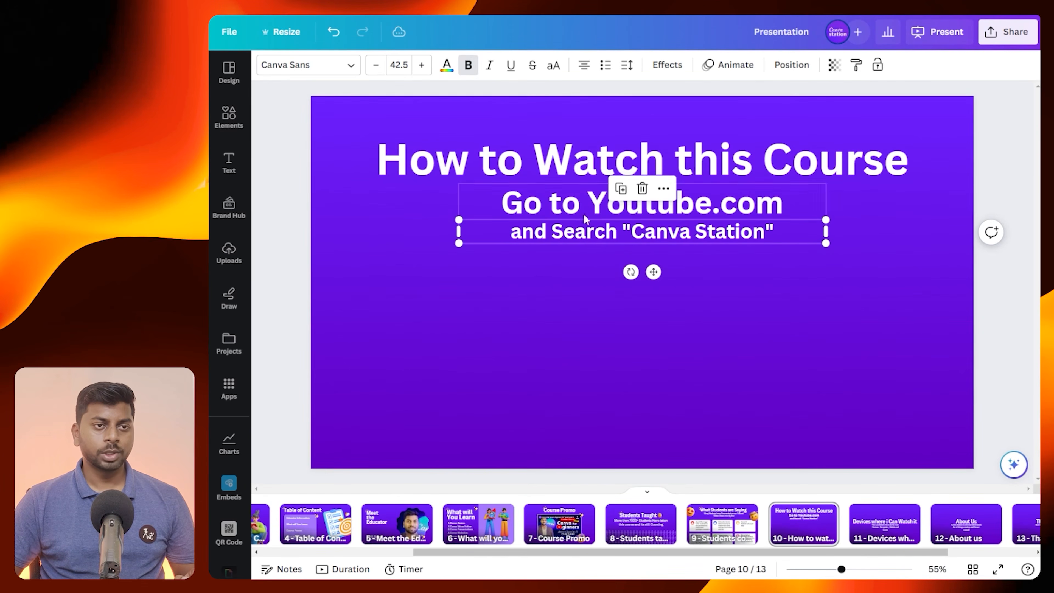
left_click(574, 206)
left_click(468, 65)
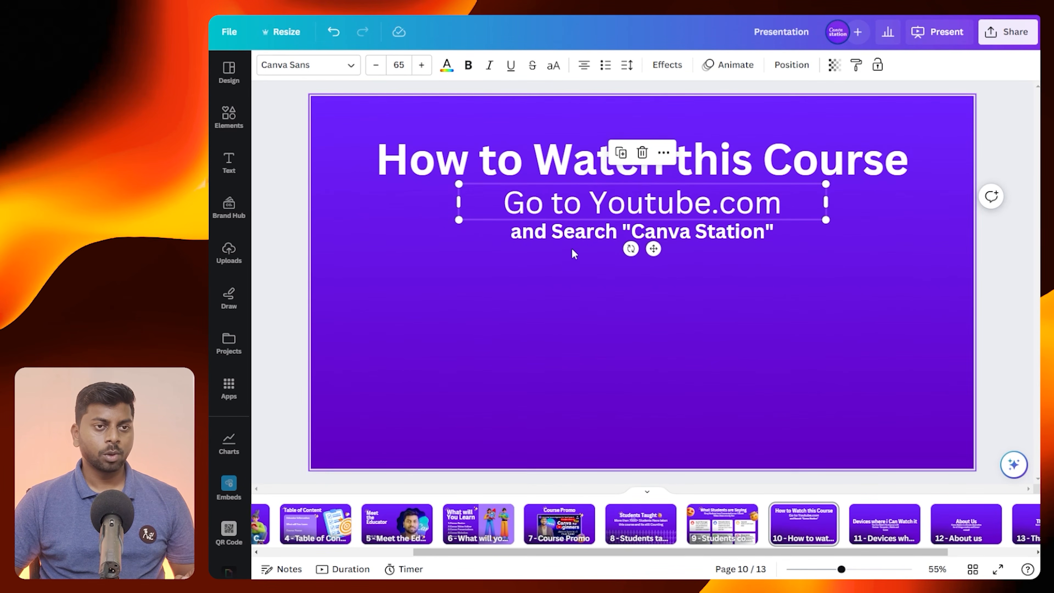
Enlarge the "Canva Station" search line, shrink "Go to Youtube.com", and stack both closely centred under the page 10 heading
left_click(561, 235)
left_click_drag(458, 242, 373, 279)
left_click_drag(827, 248, 916, 292)
left_click(717, 207)
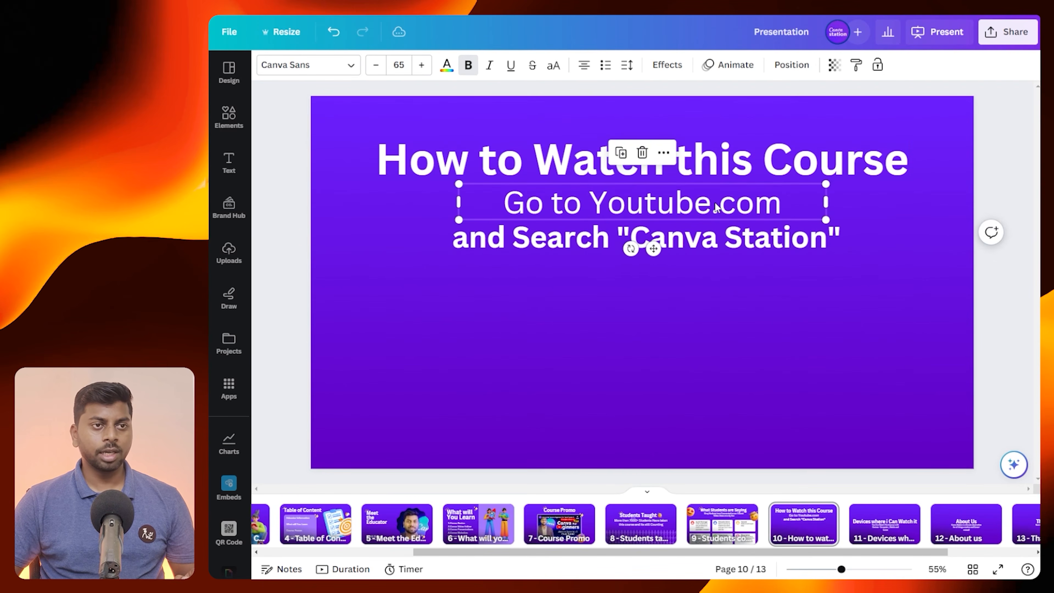
left_click_drag(824, 223, 764, 214)
left_click_drag(683, 210, 713, 208)
left_click(728, 330)
left_click_drag(728, 330, 650, 203)
left_click(692, 363)
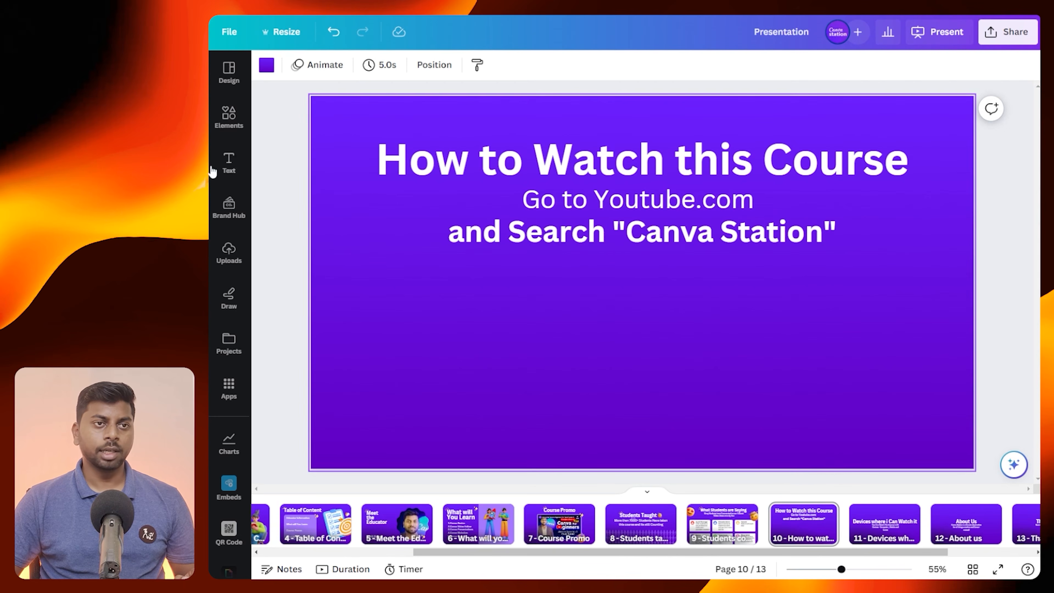
Search the elements for "3d youtube" and show all matching graphics
left_click(228, 119)
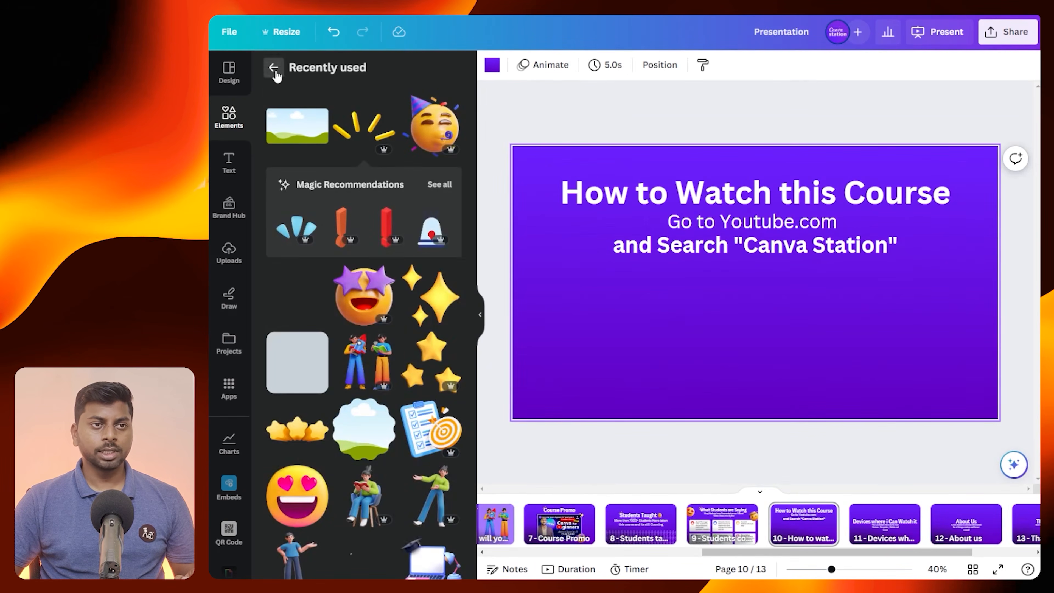
left_click(273, 68)
left_click(300, 70)
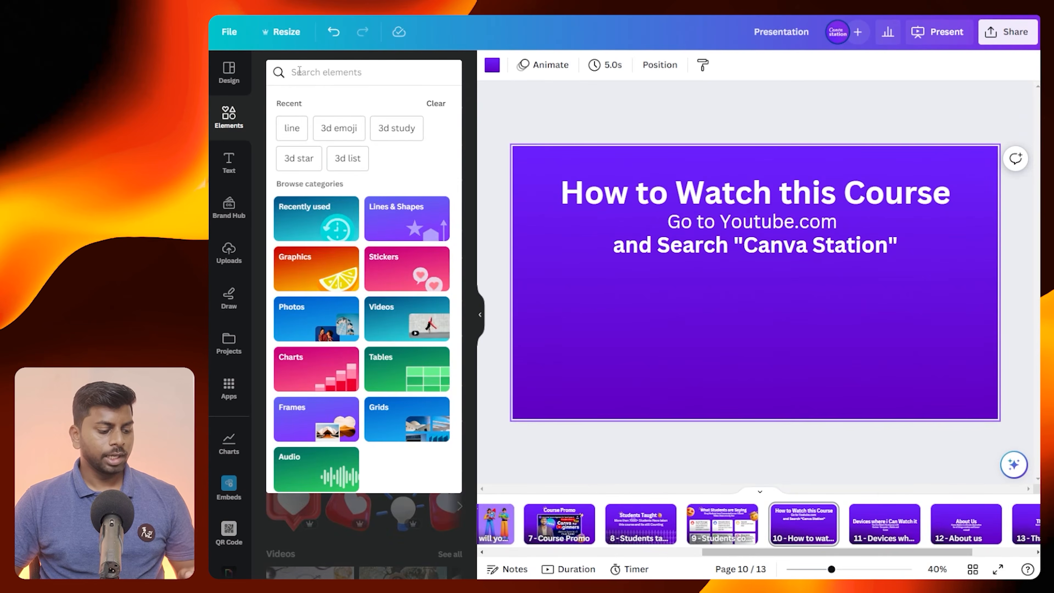
type("3d youtube")
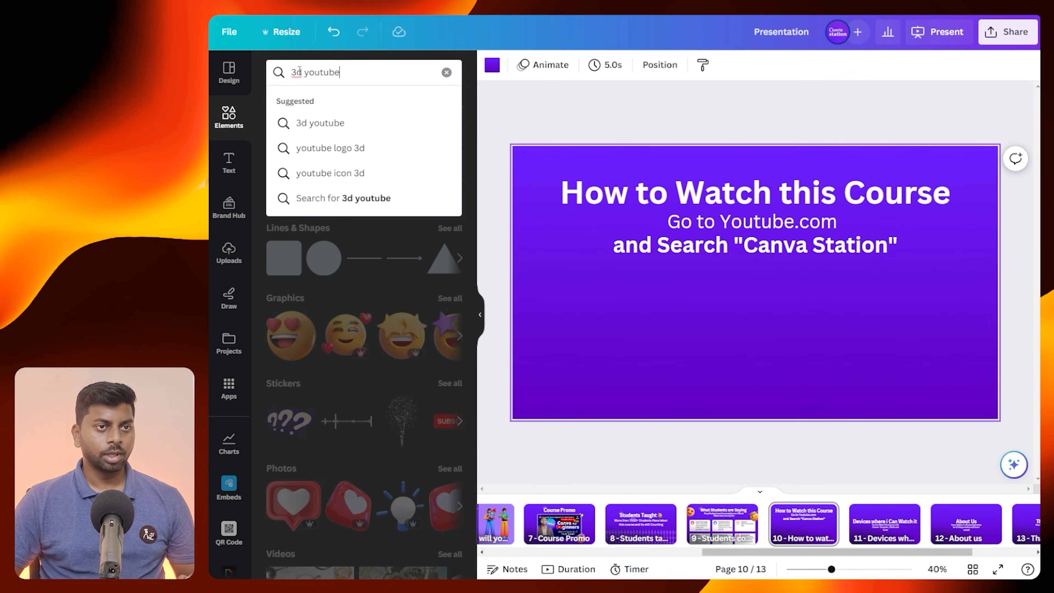
key("Return")
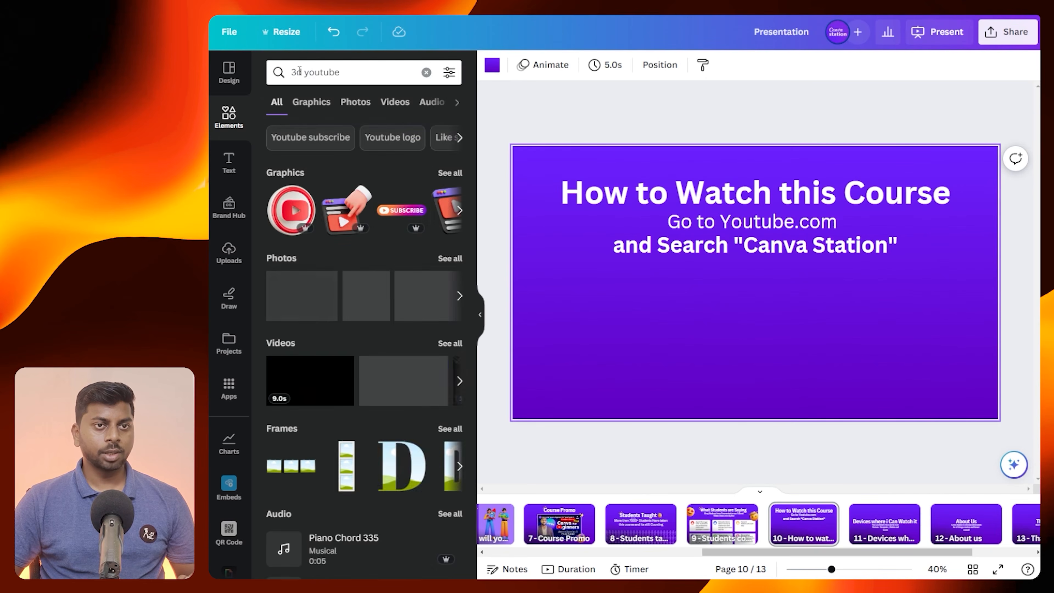
left_click(455, 173)
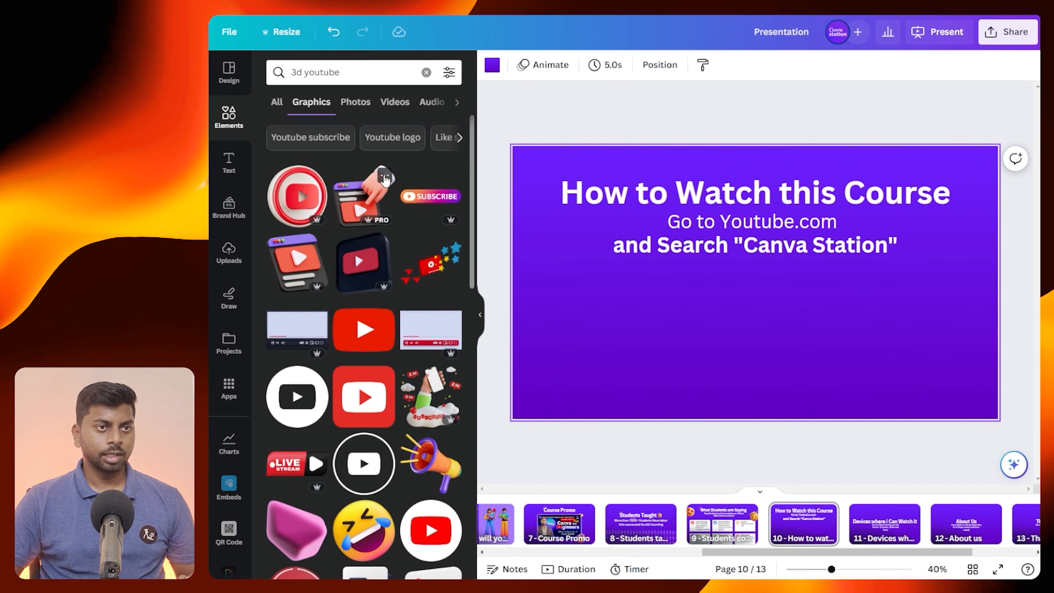
From graphics similar to "3D Playing Video User Interface Illustration", add the red video player with a white play triangle to page 10
left_click(383, 176)
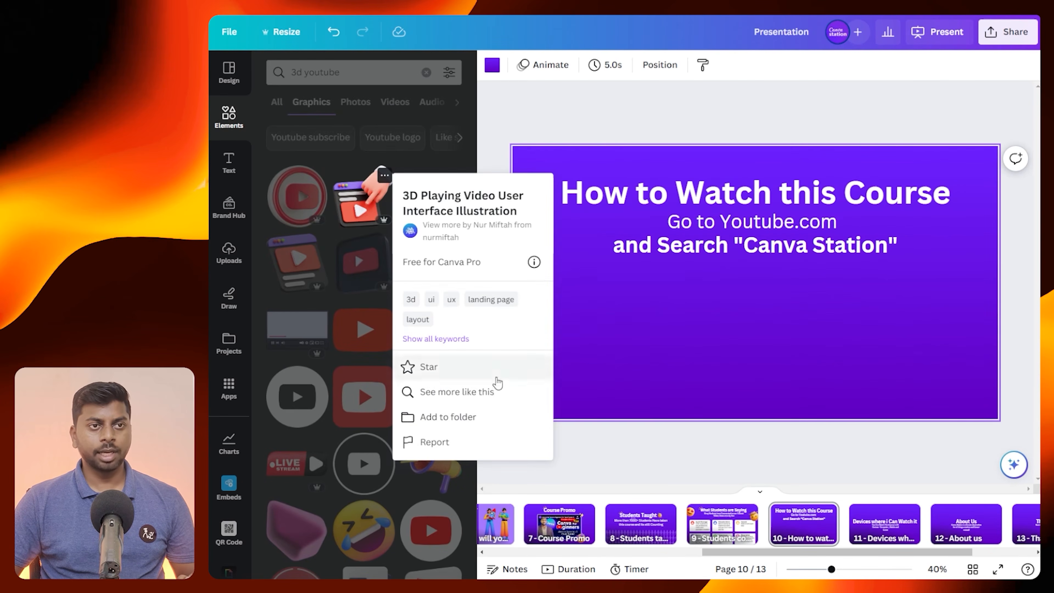
left_click(473, 392)
scroll(399, 341, "down", 2)
scroll(399, 340, "up", 2)
left_click(363, 146)
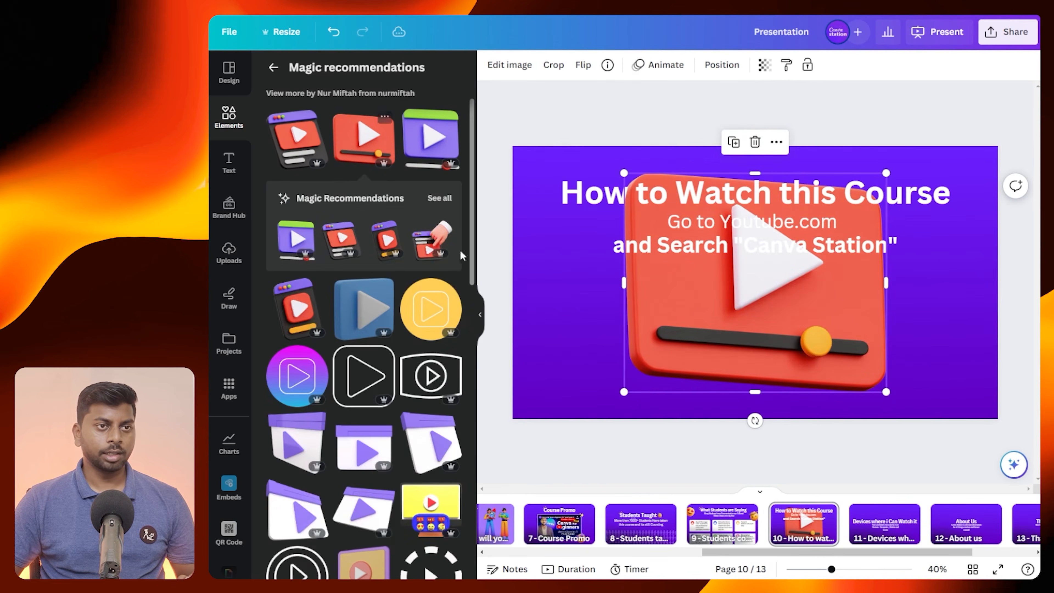
Move the red video player down below the text so its lower part is cropped by the page edge
left_click(482, 318)
scroll(628, 310, "up", 3)
left_click_drag(628, 310, 627, 441)
left_click(261, 158)
Add the yellow burst lines at the start of the page 10 heading and golden sparkles at the player's upper right corner
left_click(228, 116)
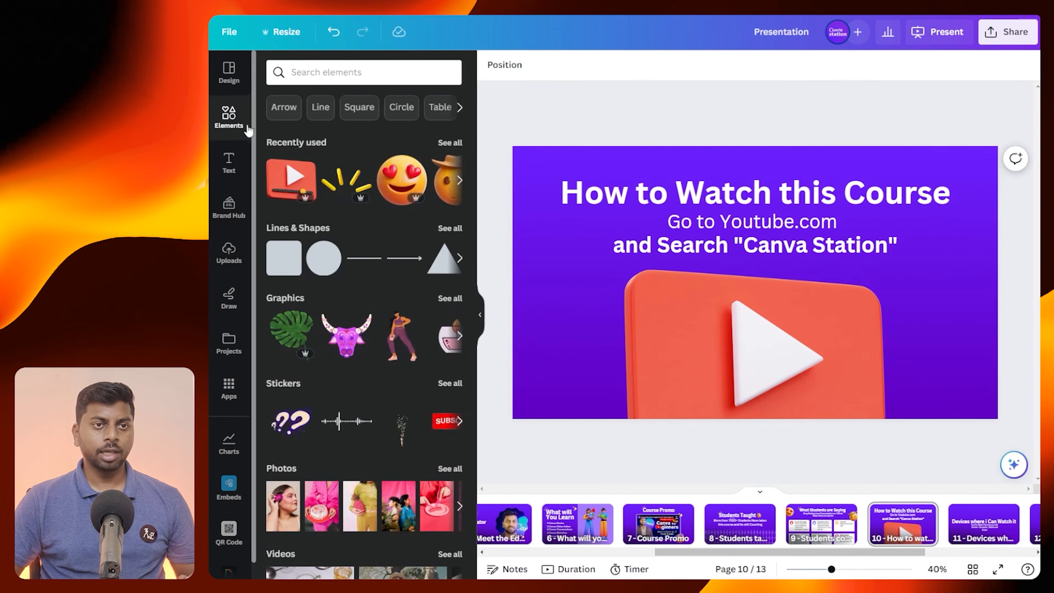
left_click(348, 423)
left_click(447, 141)
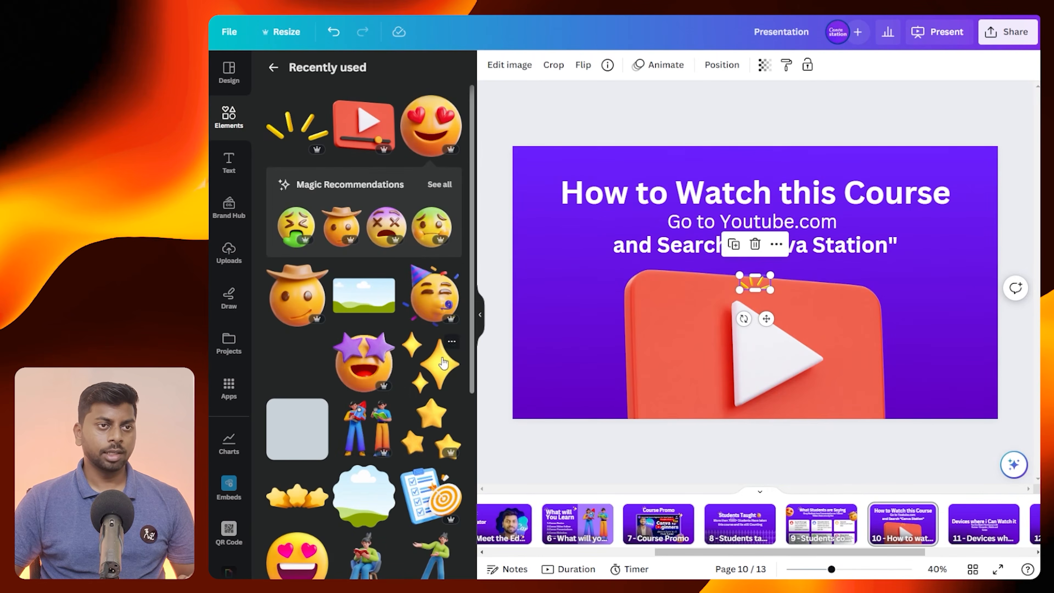
left_click(434, 362)
left_click(480, 314)
left_click_drag(633, 282, 381, 133)
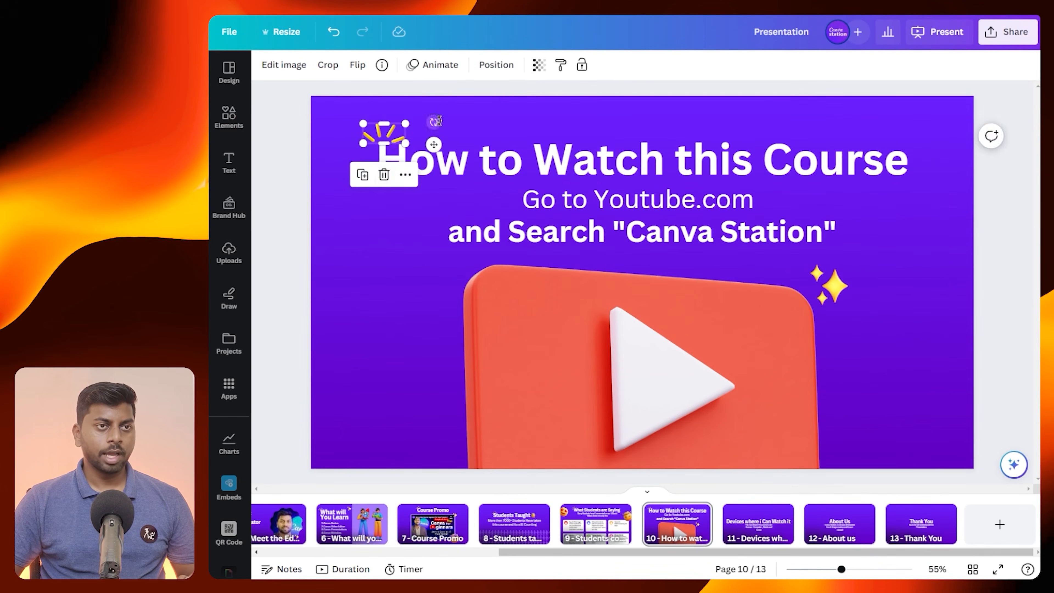
left_click(300, 148)
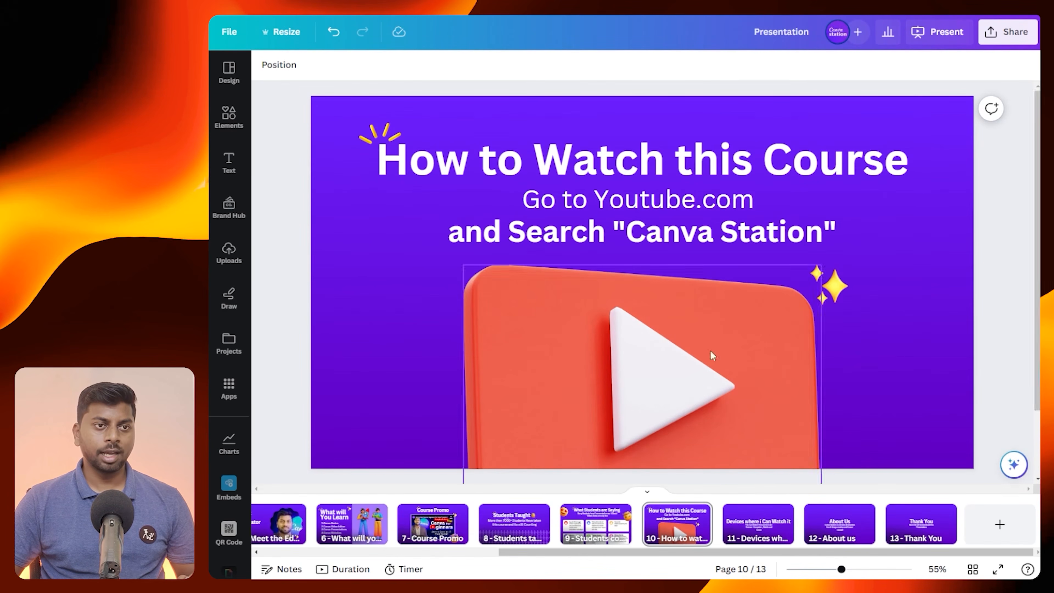
On page 11, "Devices where i Can Watch it", left-align both the heading and the description text
left_click(747, 534)
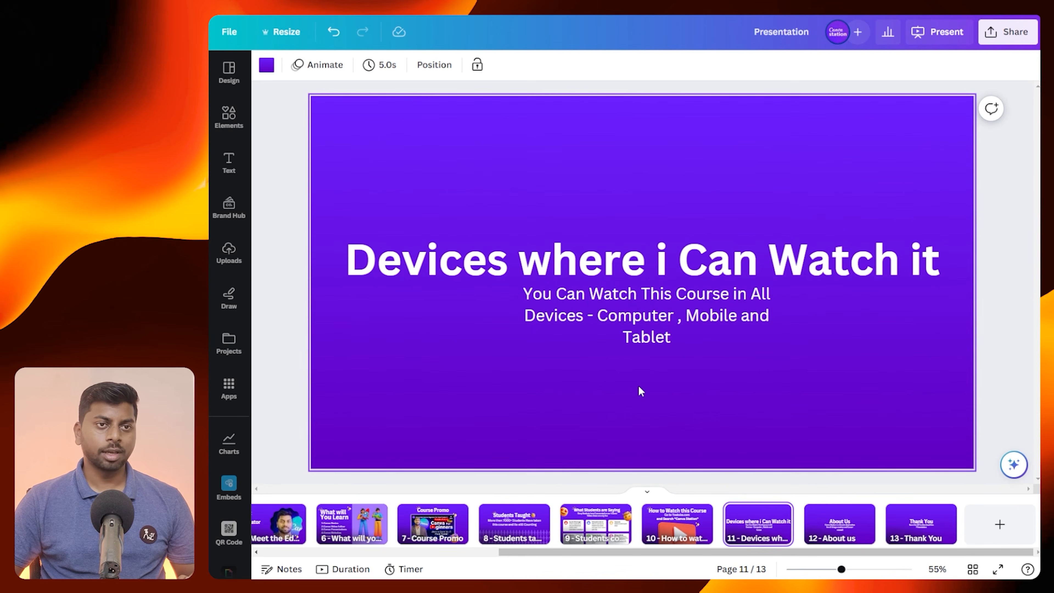
key("ctrl+a")
left_click(584, 65)
left_click(569, 128)
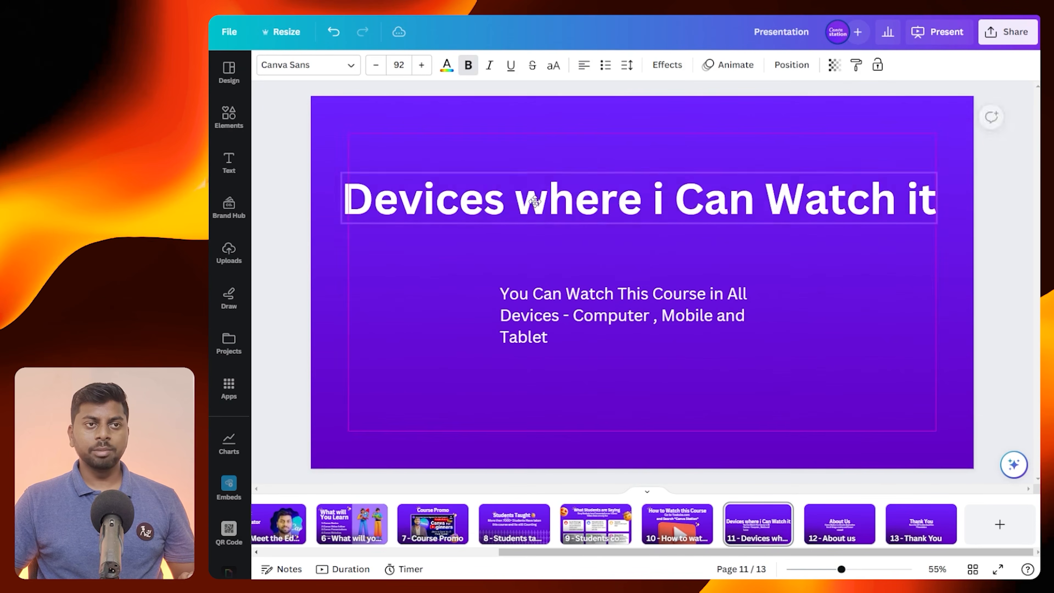
Wrap the page 11 heading onto three lines and place the description below it, aligned in one column on the left half
left_click(747, 195)
left_click_drag(941, 193, 631, 229)
left_click_drag(646, 315, 490, 348)
left_click_drag(393, 442, 473, 266)
left_click_drag(473, 266, 484, 261)
left_click(809, 297)
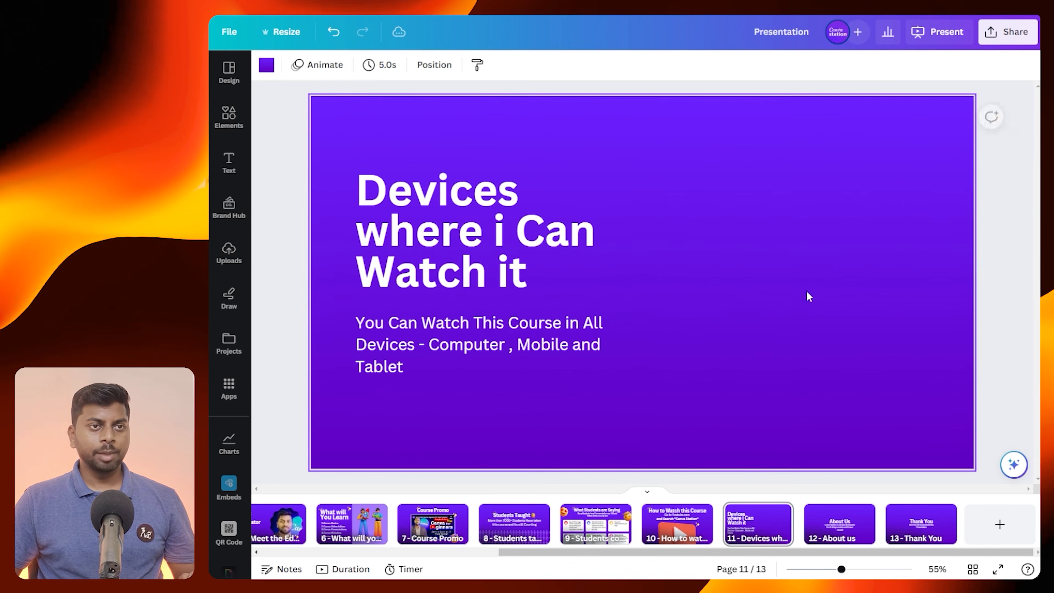
Add a square shape to page 11 and fill it with the light purple document color
left_click(228, 120)
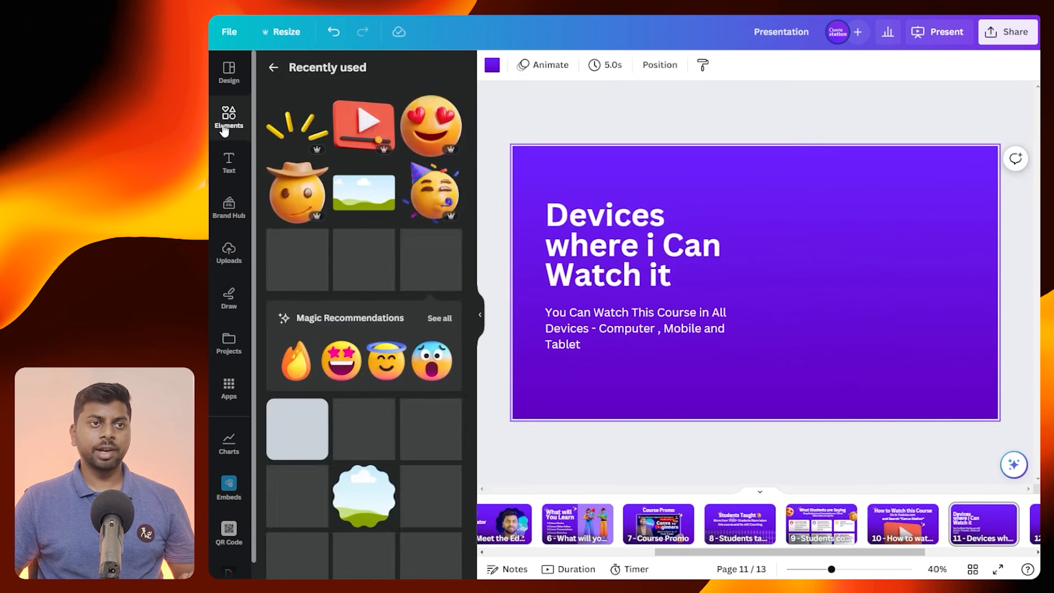
left_click(293, 430)
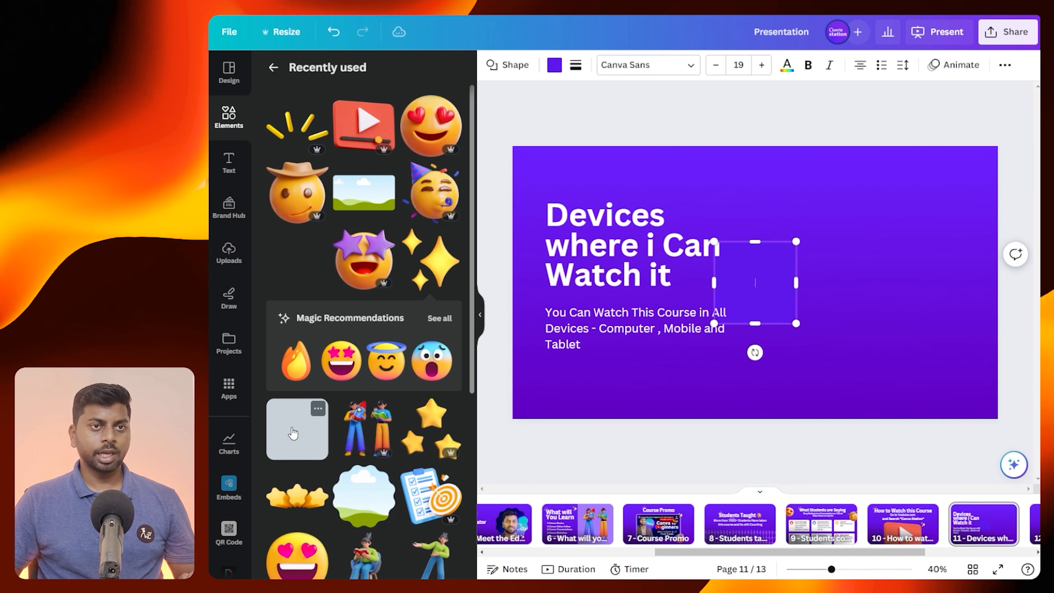
left_click(478, 319)
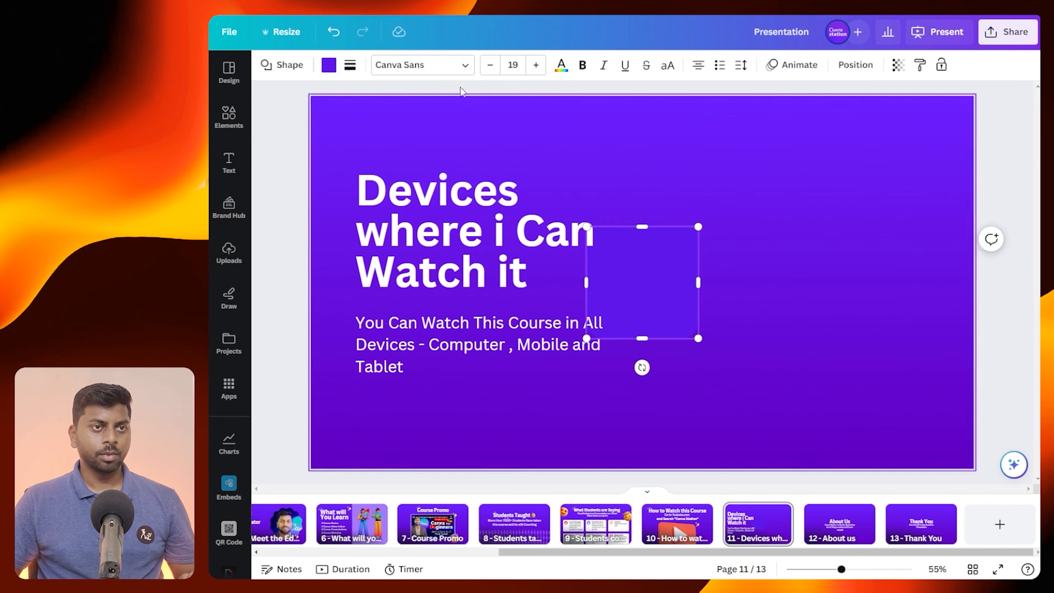
left_click(329, 65)
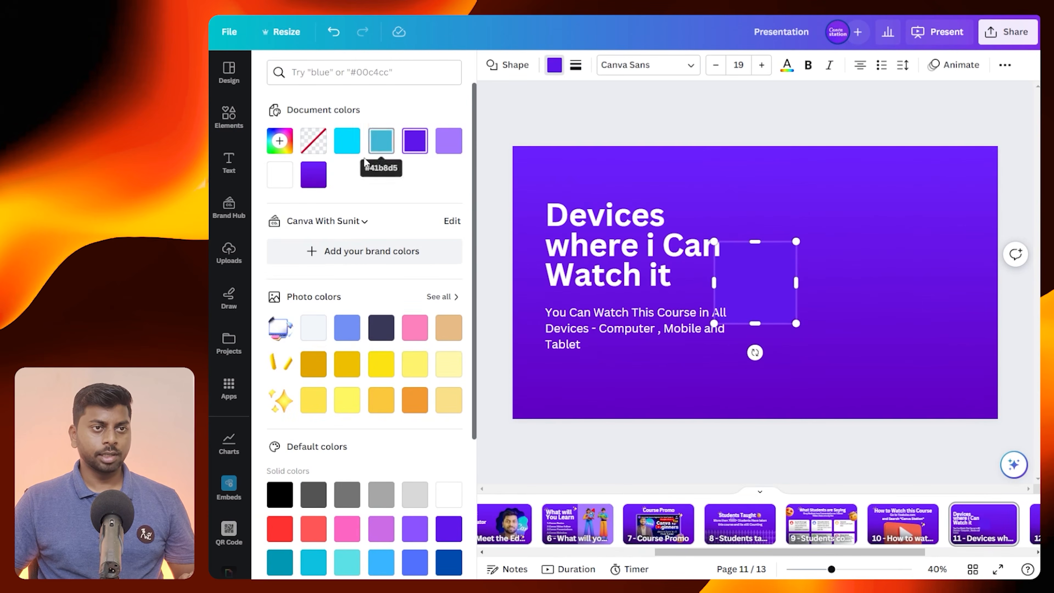
left_click(441, 145)
Remove the light purple square's corner rounding and stretch it to cover the entire right half of page 11
left_click(576, 70)
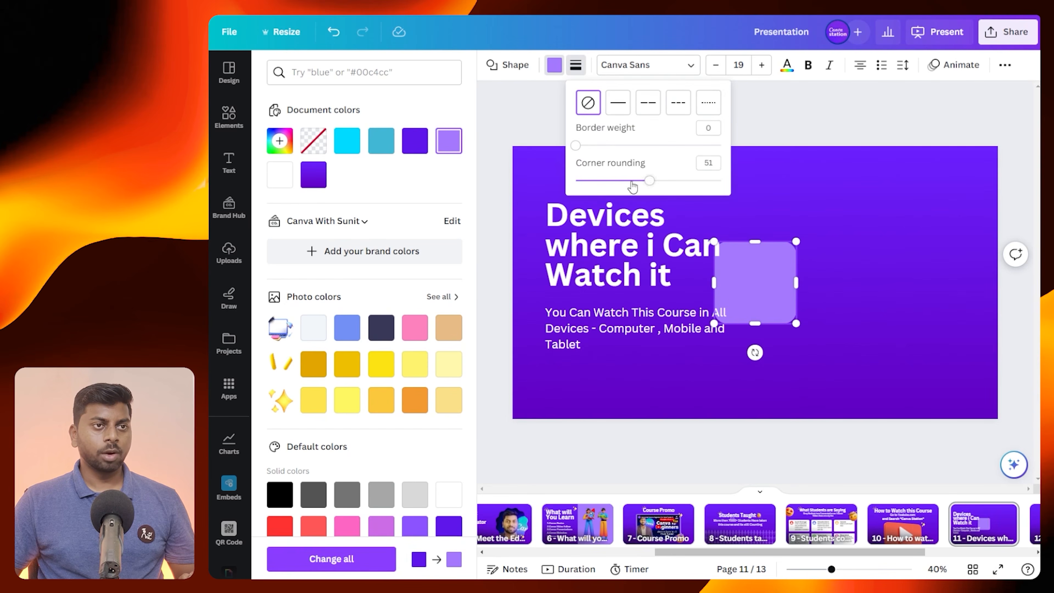
left_click_drag(534, 195, 488, 195)
left_click(489, 195)
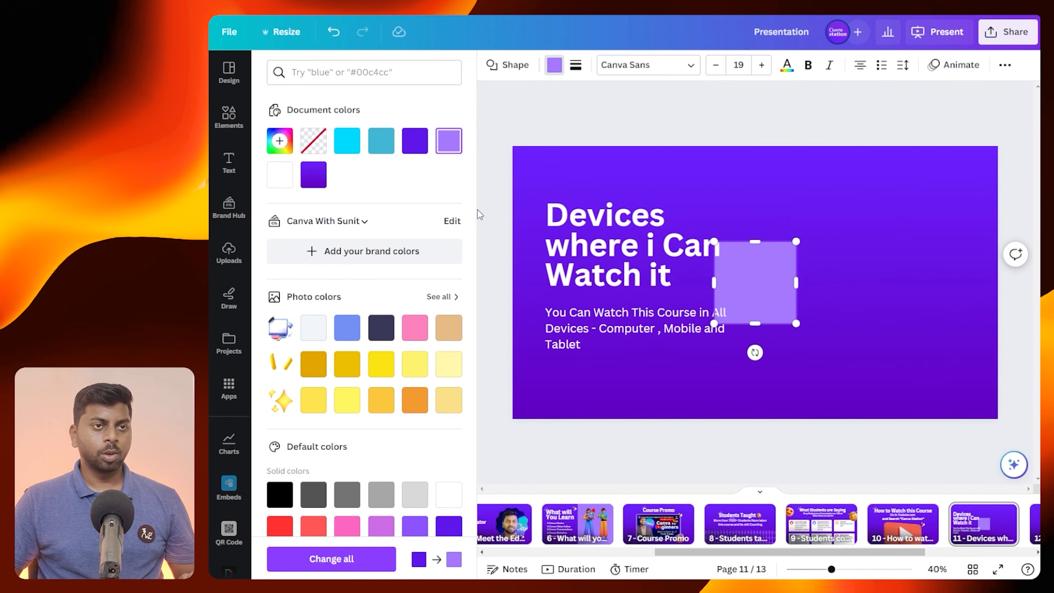
left_click(482, 221)
left_click_drag(673, 302, 701, 165)
left_click_drag(748, 208, 971, 470)
key("Escape")
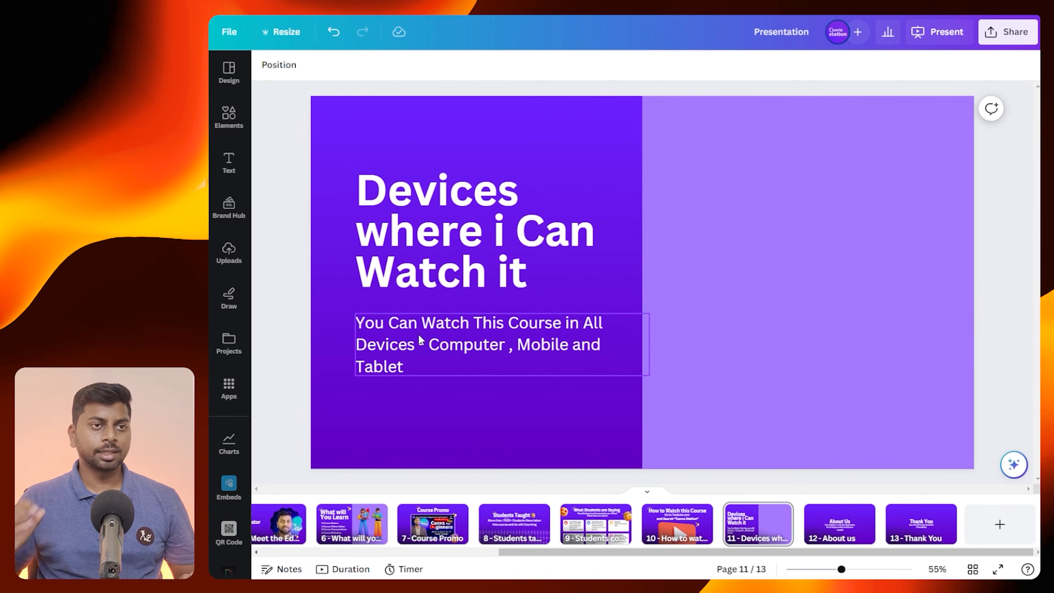
Add a desktop monitor frame, a smartphone frame and a tablet frame to page 11
left_click(230, 117)
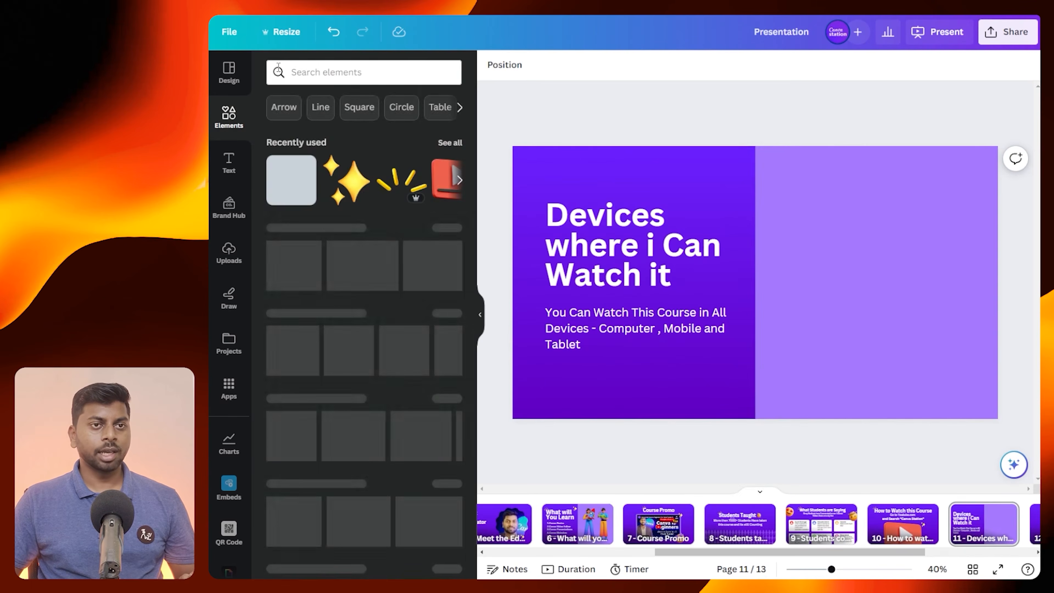
left_click(278, 67)
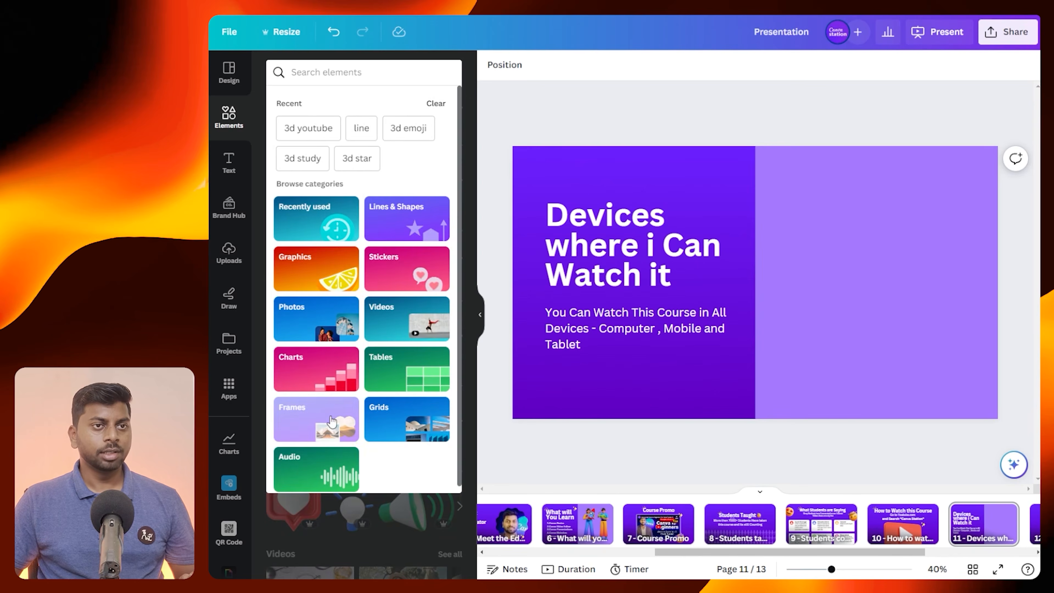
left_click(332, 422)
scroll(361, 235, "down", 5)
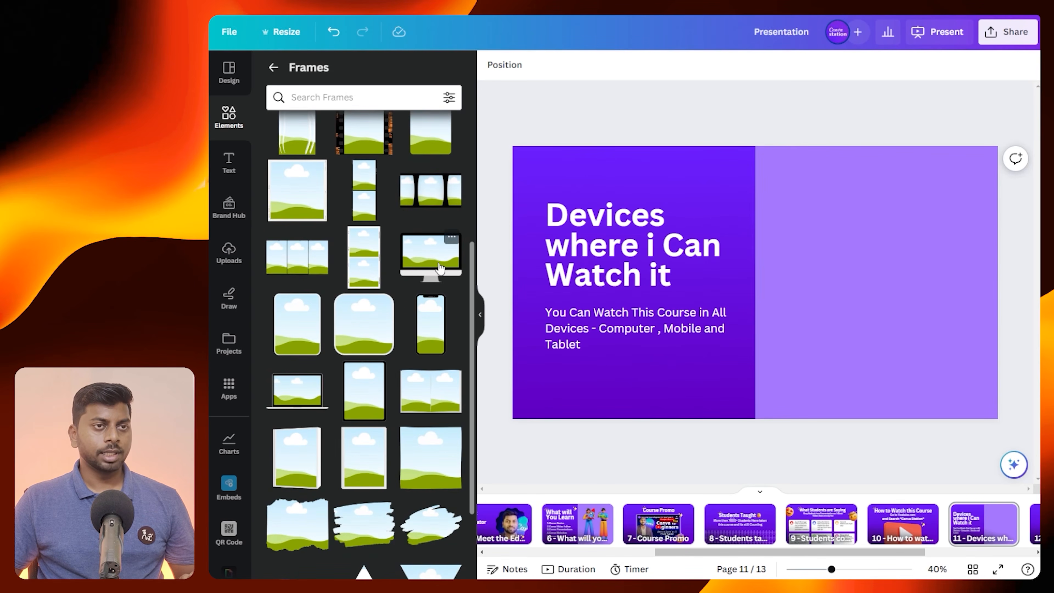
left_click(431, 265)
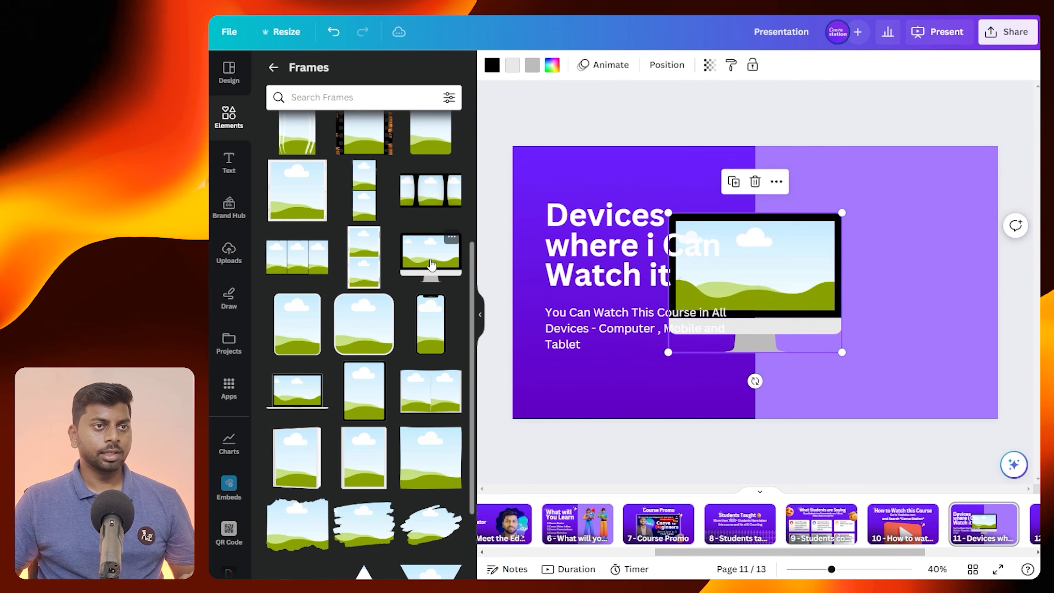
left_click(435, 325)
left_click(370, 389)
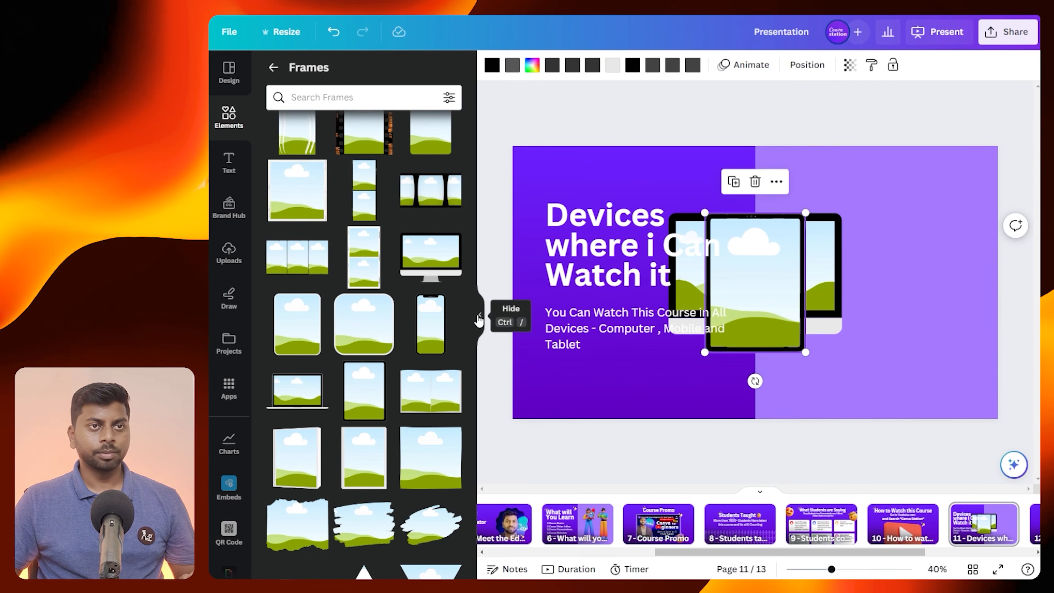
Move the monitor frame onto the light purple half of page 11 and enlarge it so it runs off the page's right edge
left_click(478, 319)
left_click_drag(711, 287, 1005, 230)
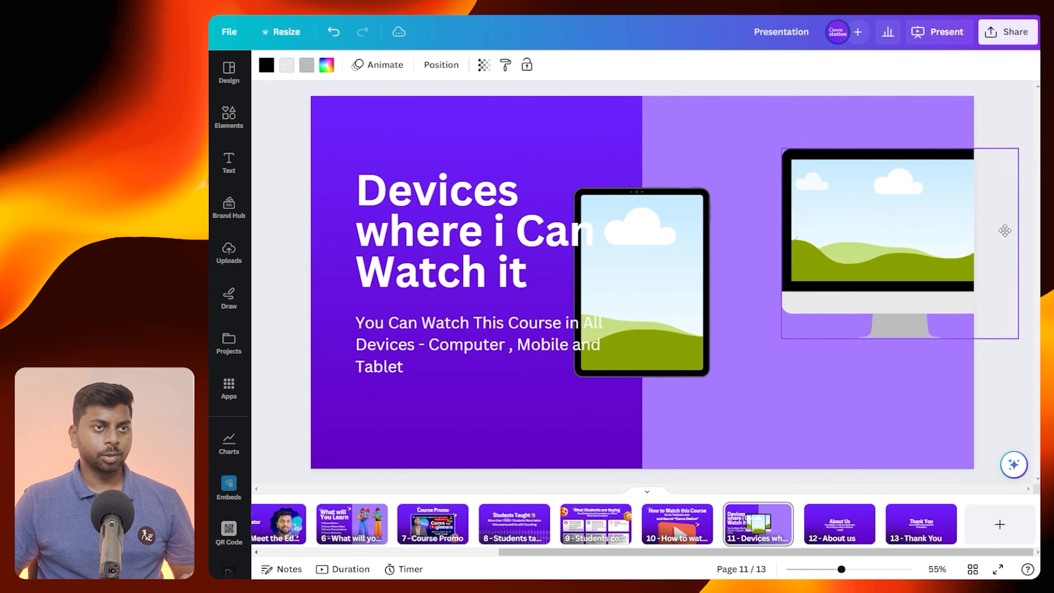
left_click_drag(782, 339, 711, 378)
left_click_drag(883, 296, 887, 276)
Rotate the tablet frame to landscape, place it over the monitor's lower right part and enlarge it slightly past the page edge
left_click(651, 303)
left_click_drag(651, 302, 812, 324)
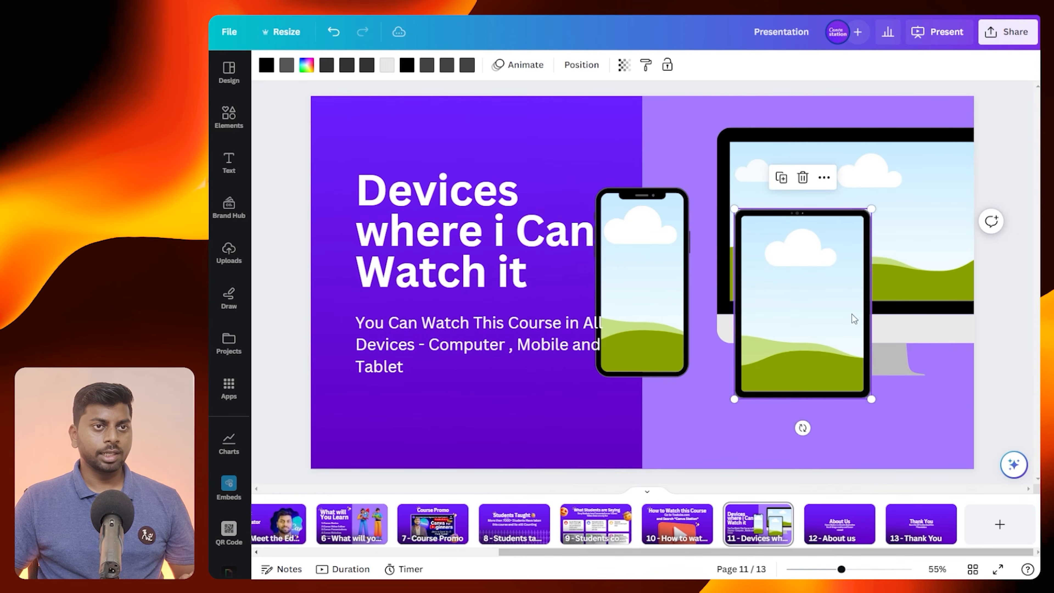
left_click_drag(802, 428, 906, 305)
left_click_drag(817, 314, 922, 332)
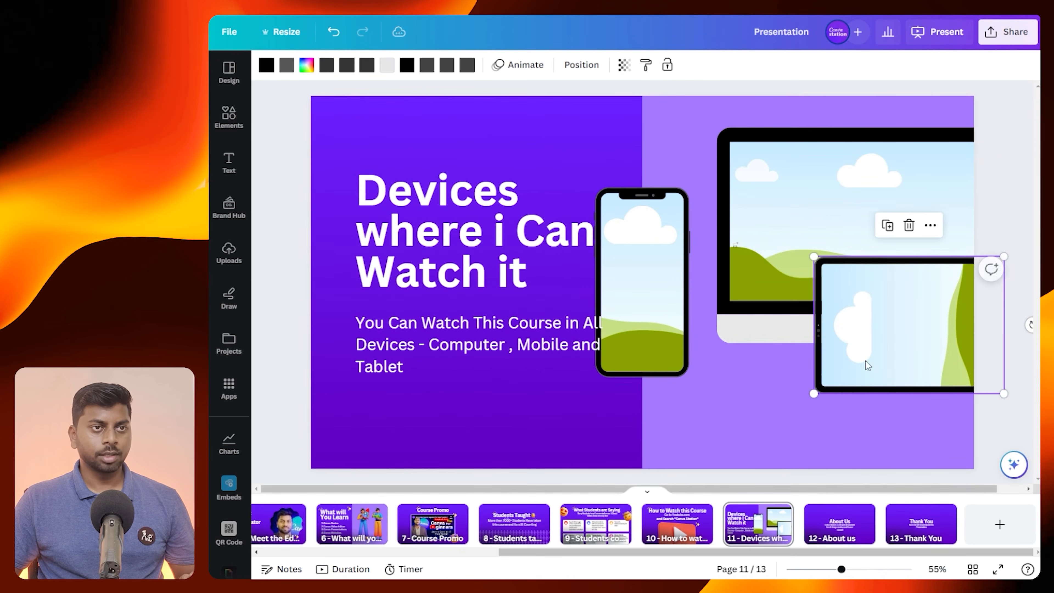
left_click_drag(814, 393, 794, 407)
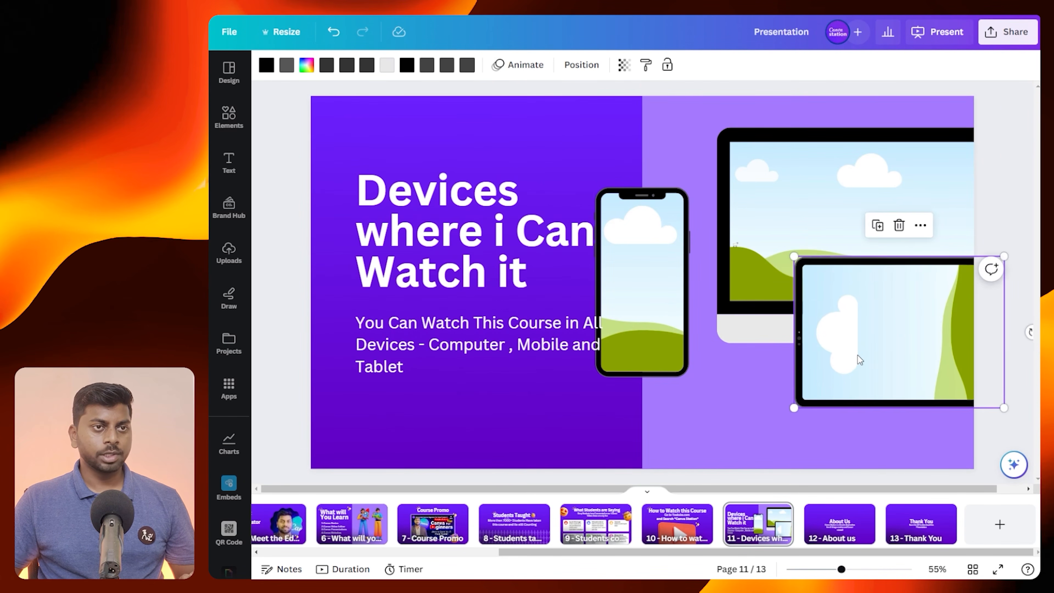
Place the phone frame in front of the monitor, beside the tablet, and enlarge it slightly
left_click_drag(654, 275, 739, 322)
left_click_drag(776, 238, 783, 225)
left_click_drag(730, 317, 734, 322)
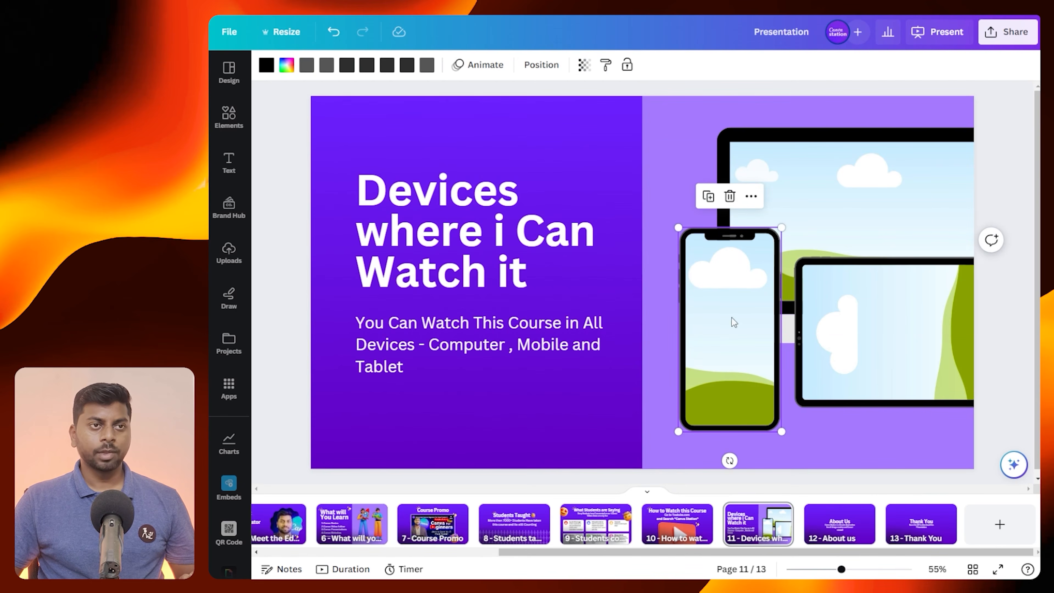
left_click(301, 207)
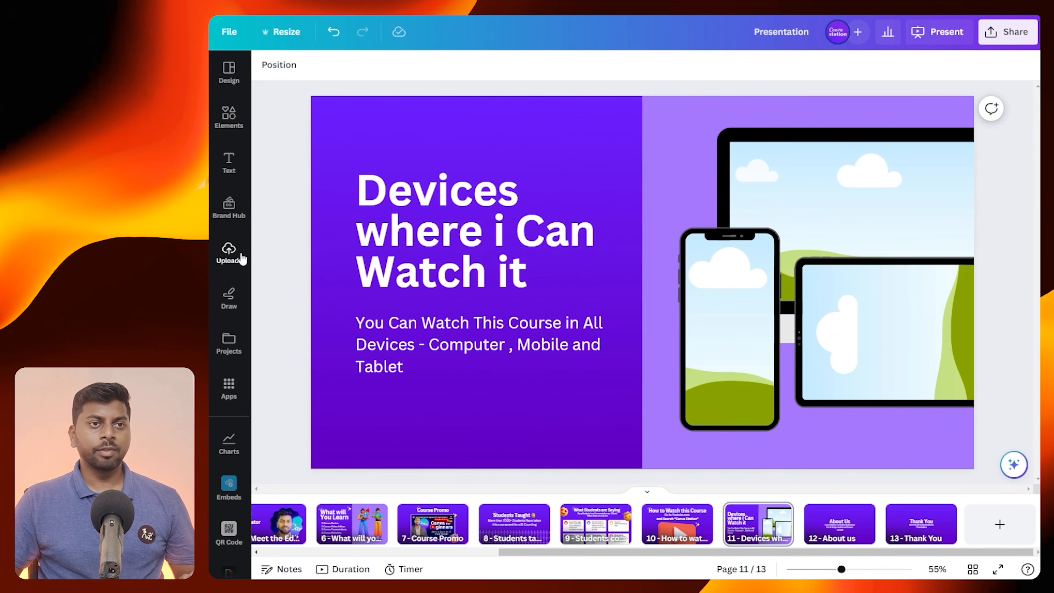
Fill the monitor frame with the uploaded Canva For Beginners thumbnail and the tablet frame with the Canva Video Editor thumbnail
left_click(240, 257)
left_click_drag(414, 355, 860, 224)
left_click_drag(314, 413, 956, 312)
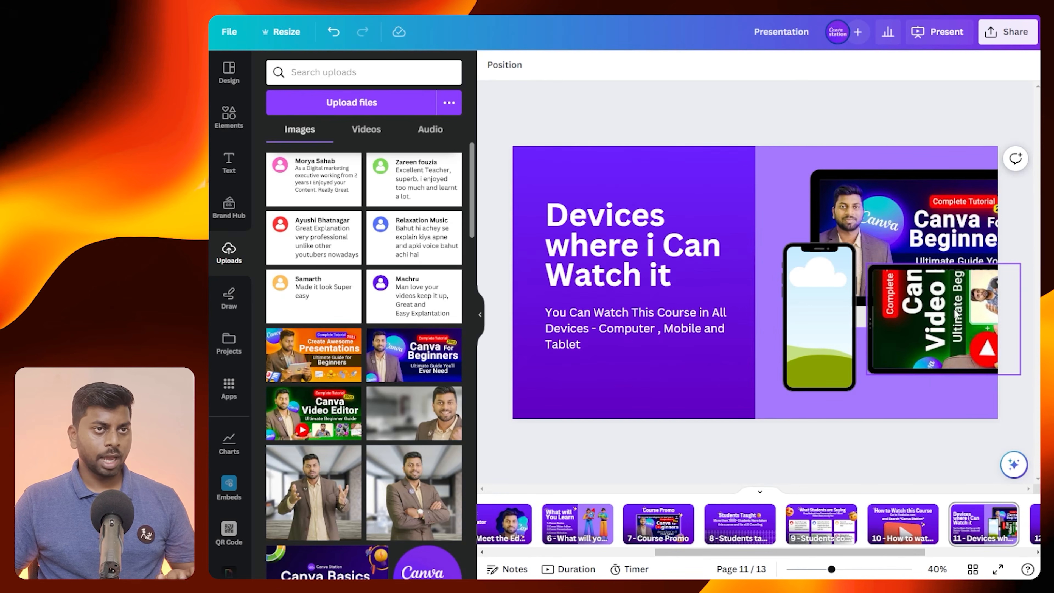
left_click(483, 316)
Rotate the tablet's image 90 degrees within its frame and shrink and reposition it so the thumbnail reads upright
double_click(888, 318)
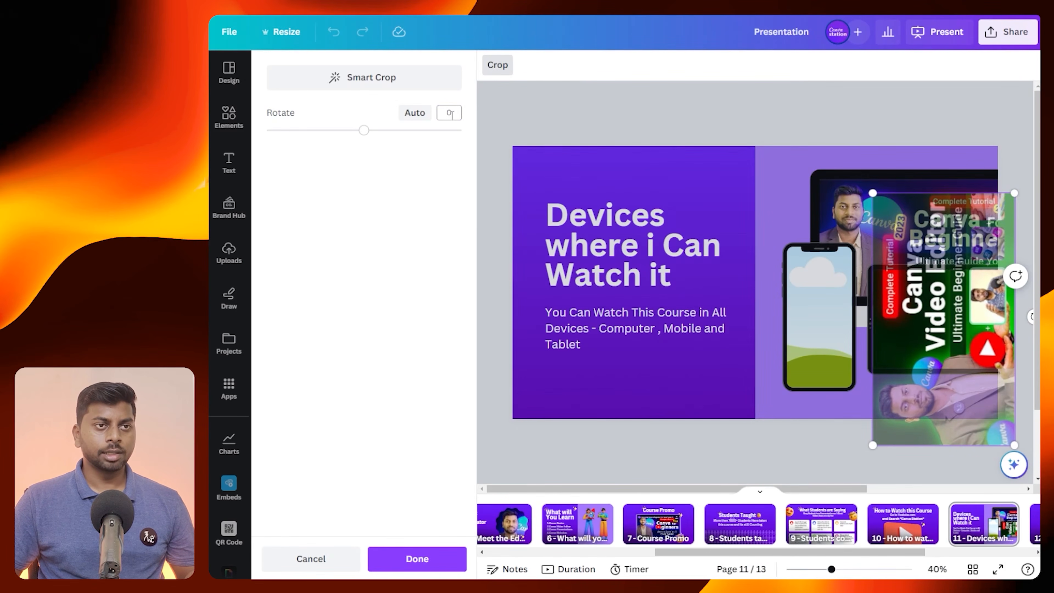
key("Return")
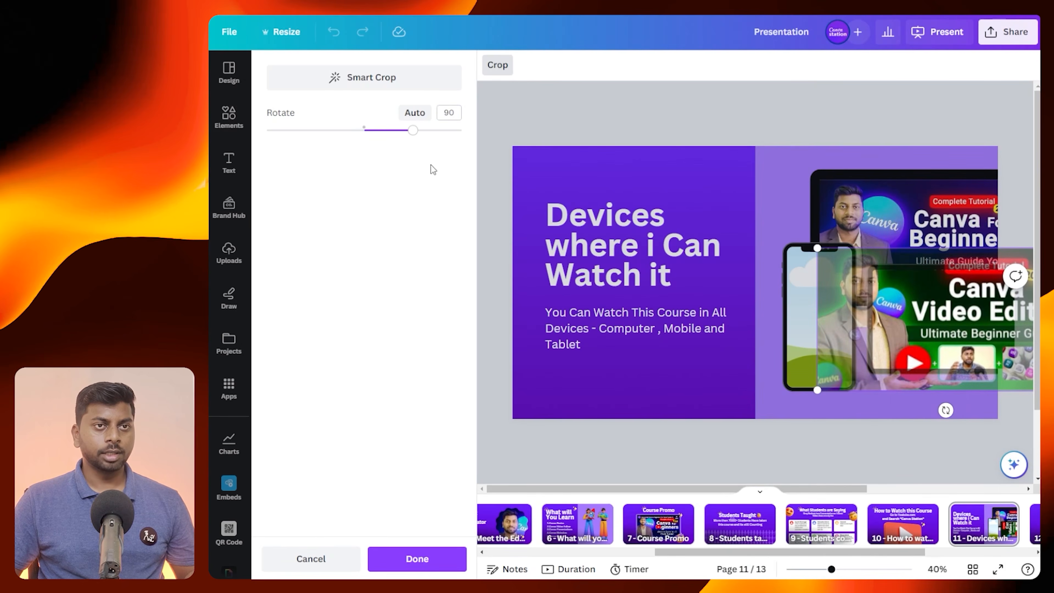
left_click_drag(817, 251, 883, 277)
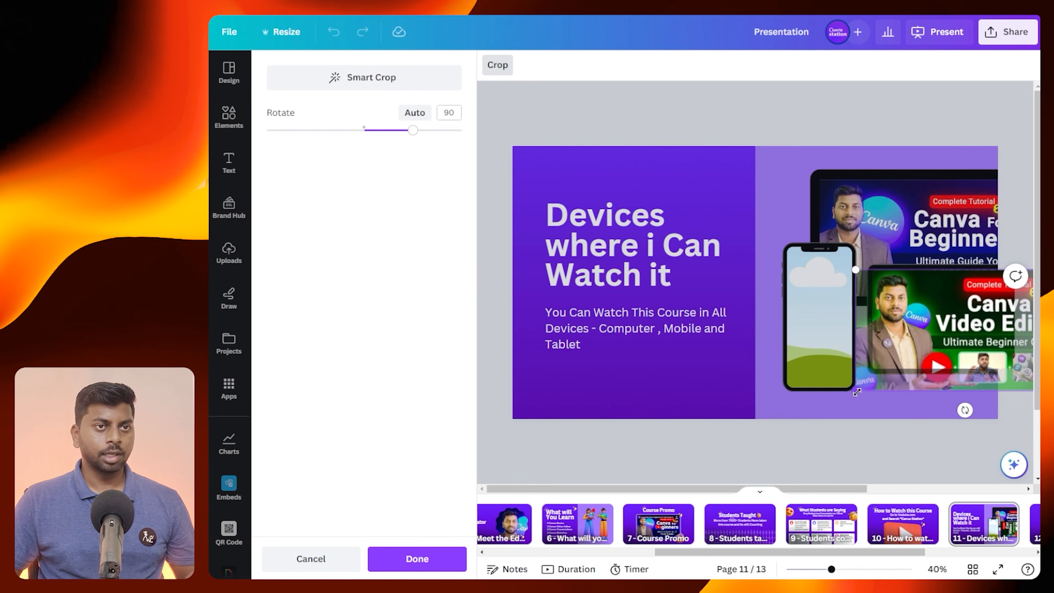
left_click_drag(857, 392, 867, 387)
left_click_drag(901, 351, 904, 345)
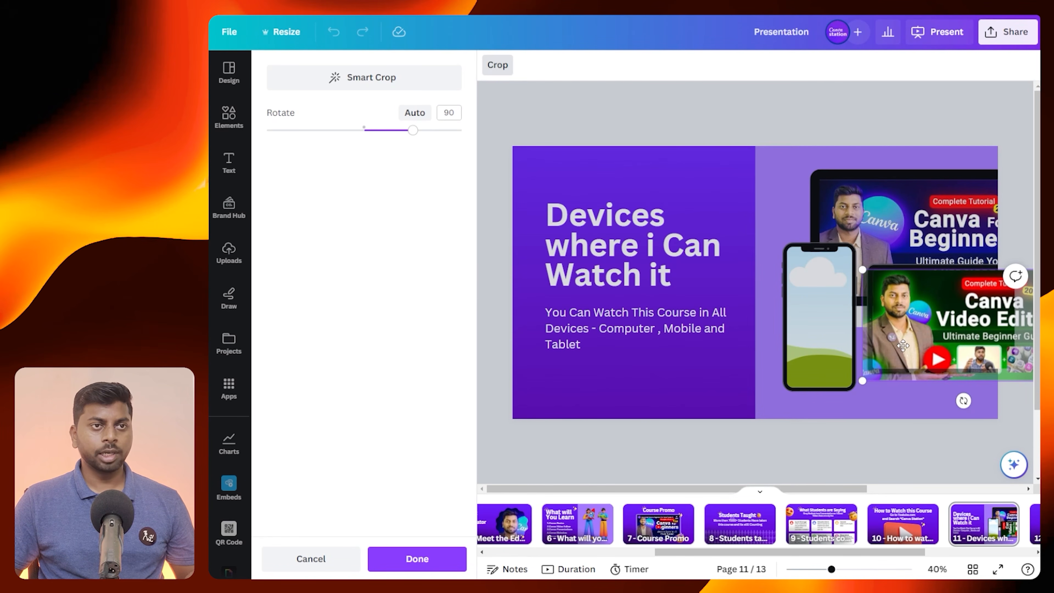
left_click(417, 558)
Fill the phone frame with the Create Awesome Presentations thumbnail and adjust its crop to show the presenter
left_click(229, 251)
left_click_drag(314, 355, 891, 300)
double_click(817, 298)
left_click(497, 328)
left_click(480, 317)
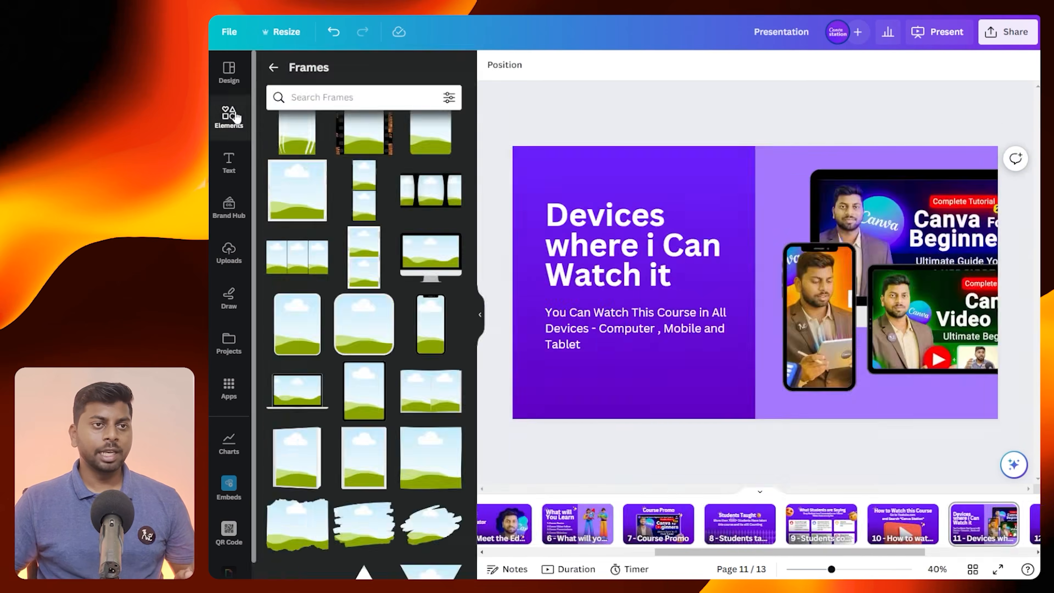
Add the recently used yellow burst lines graphic to page 11 and place it small above the heading's first letter
left_click(273, 66)
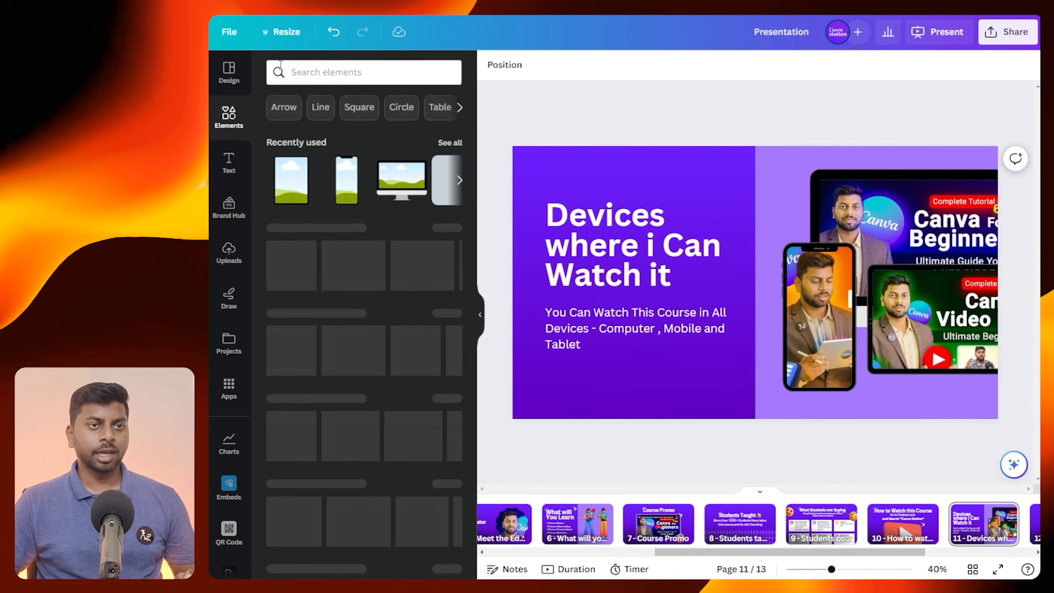
left_click(444, 141)
left_click(432, 191)
left_click(480, 314)
left_click_drag(650, 284, 358, 207)
left_click(608, 161)
left_click(304, 147)
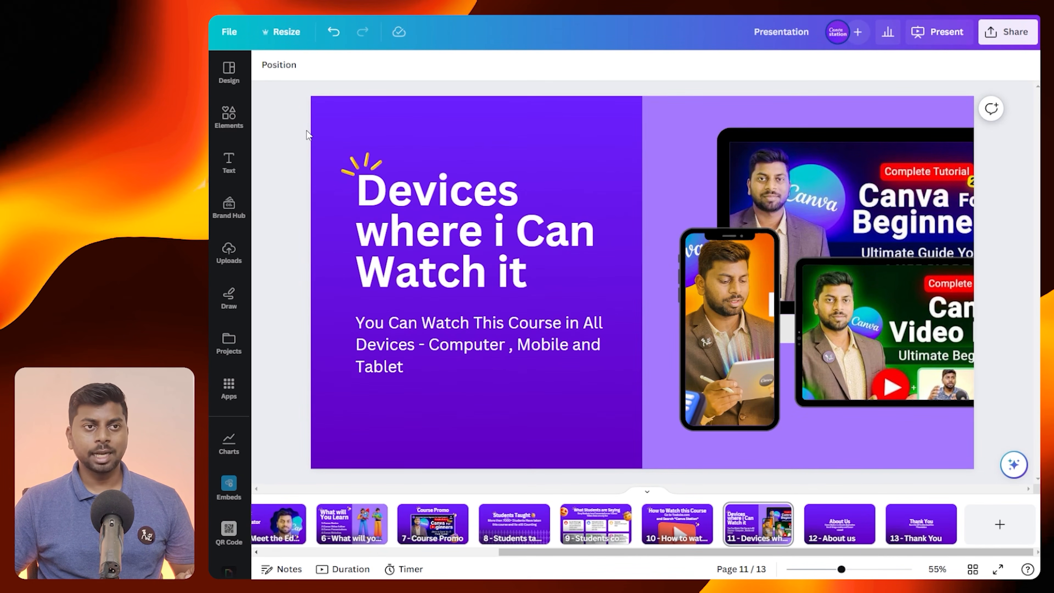
On page 12, enlarge the About Us heading and its description and center both as a block on the page
left_click(831, 531)
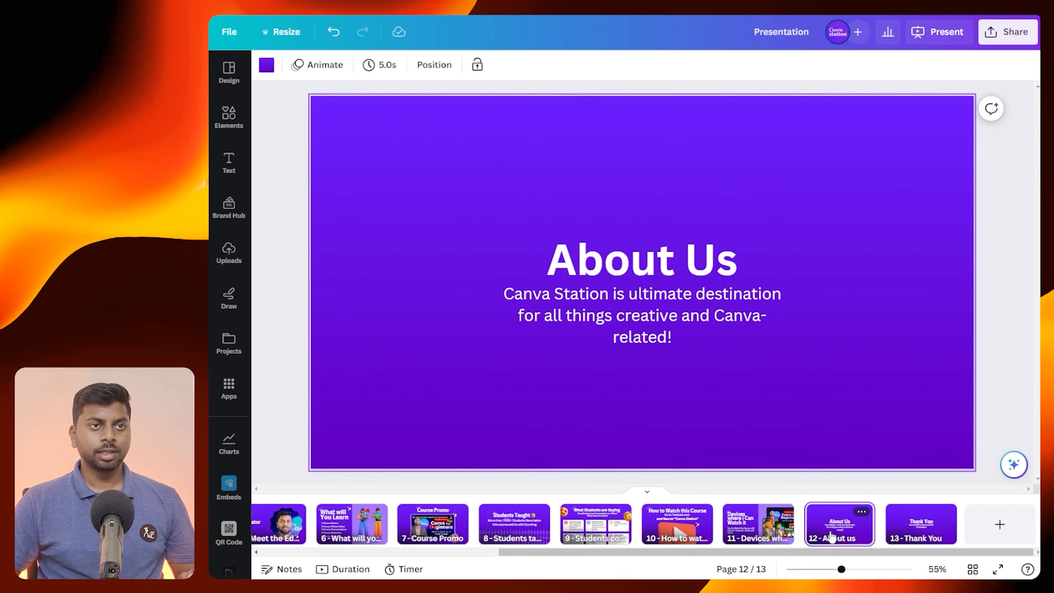
left_click_drag(677, 269, 676, 251)
left_click(696, 343)
left_click_drag(789, 351, 862, 372)
left_click_drag(700, 327, 663, 314)
left_click_drag(547, 220, 527, 211)
left_click_drag(627, 239, 641, 235)
left_click_drag(431, 191, 702, 399)
left_click(702, 399)
Add the yellow burst lines graphic to page 12, small and tilted, at the upper-left corner of the About Us heading
left_click(229, 116)
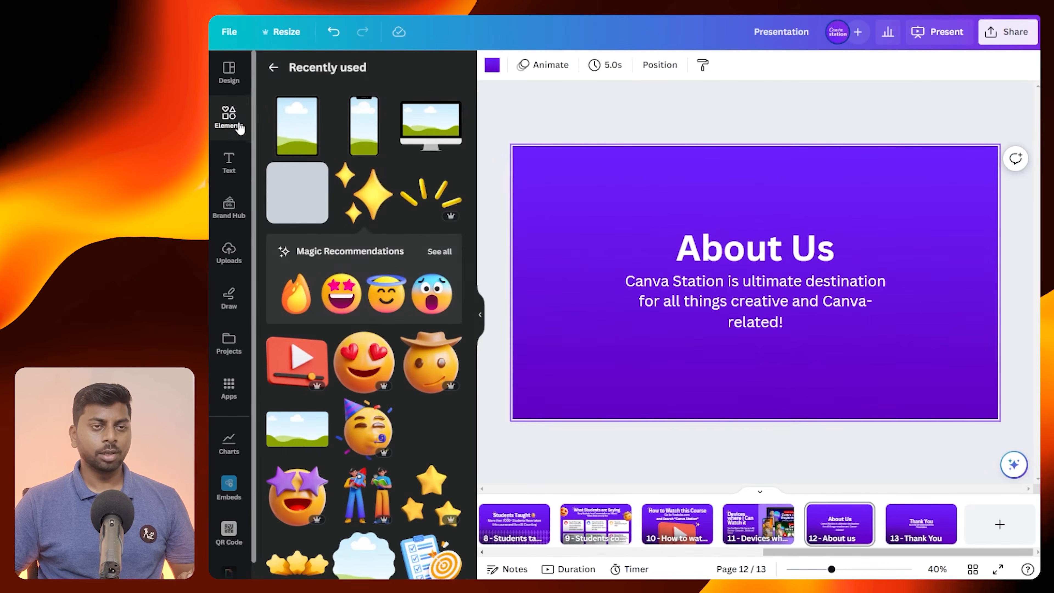
left_click(373, 192)
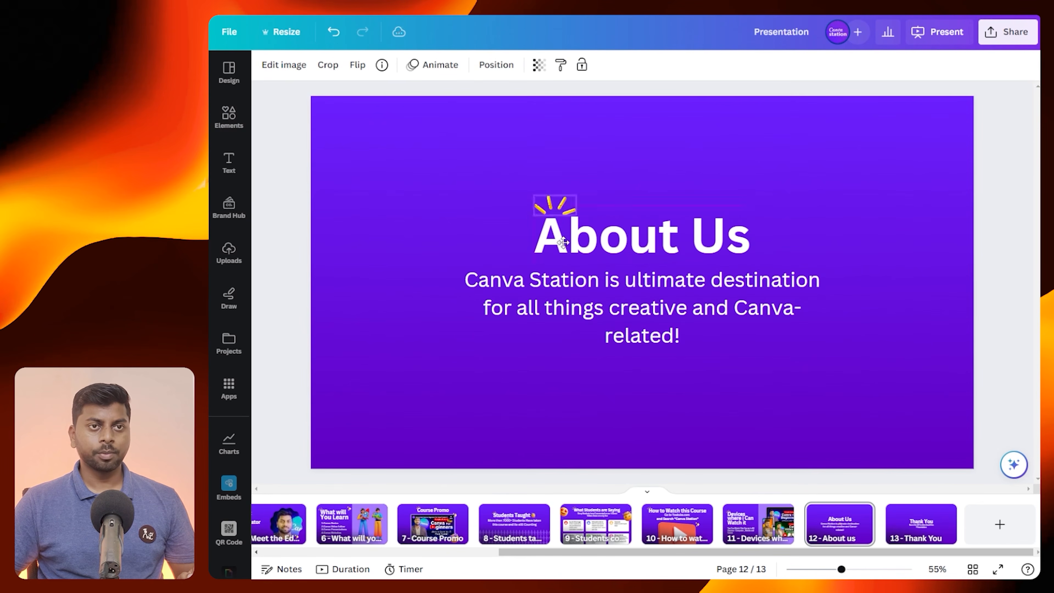
left_click(569, 233)
left_click_drag(568, 233, 569, 229)
left_click(550, 205)
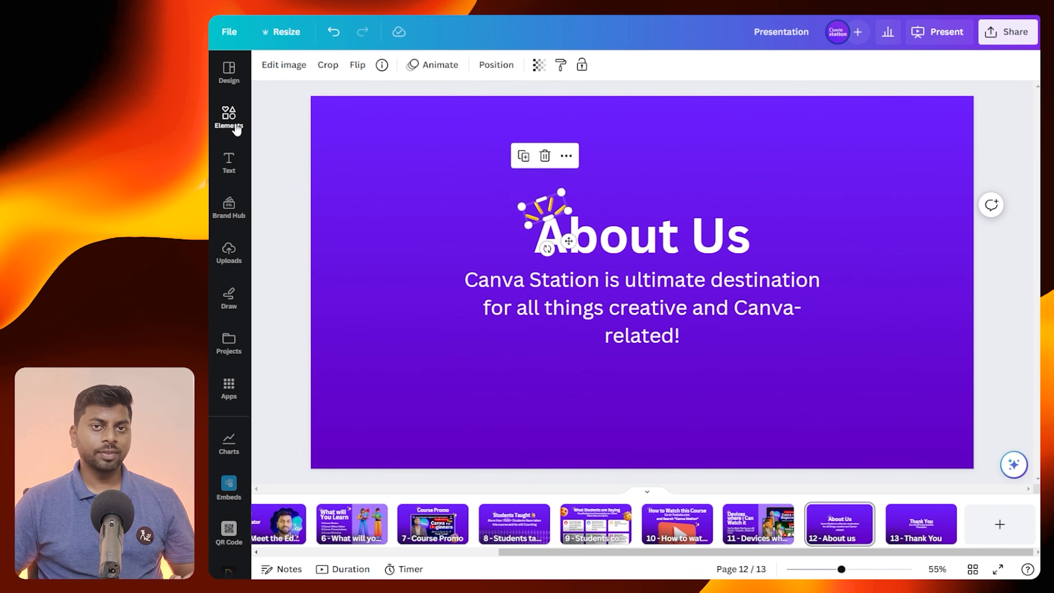
Search the elements for "3d design" and add the color wheel with dropper and the design monitor with plant to page 12
left_click(229, 116)
left_click(288, 73)
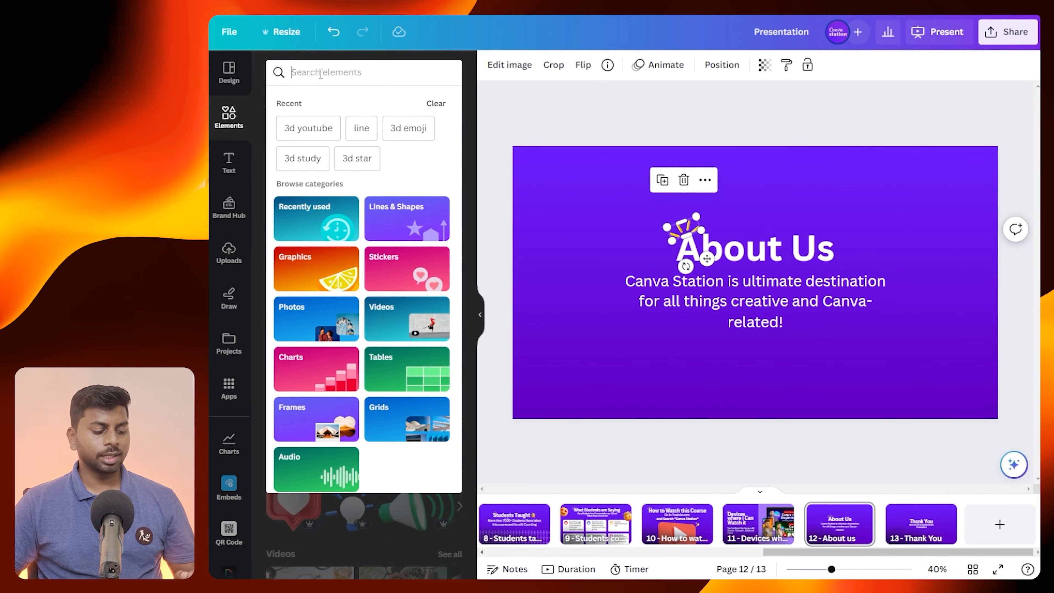
type("3d design")
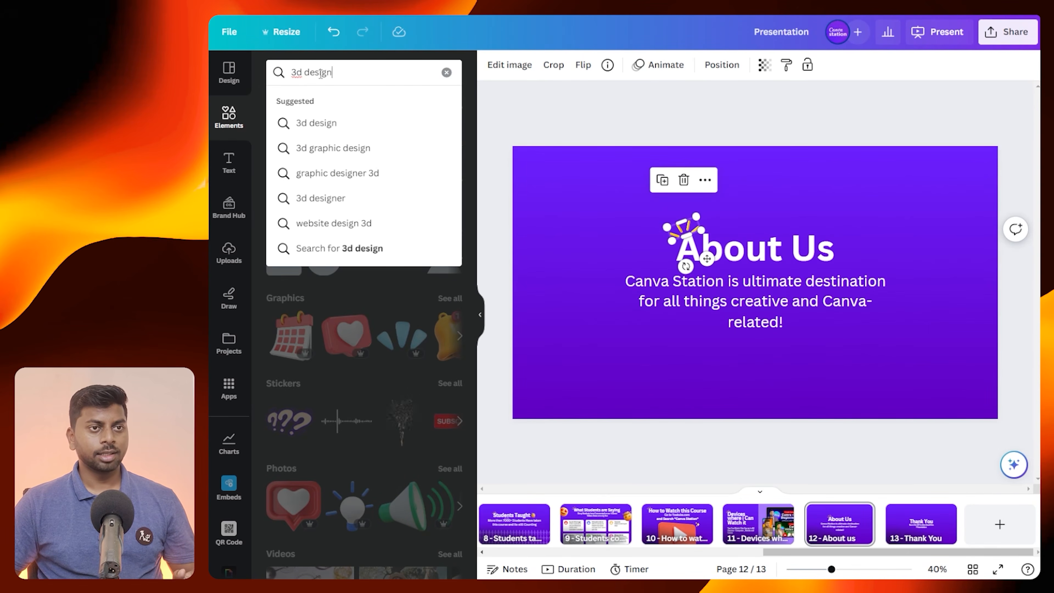
key("Return")
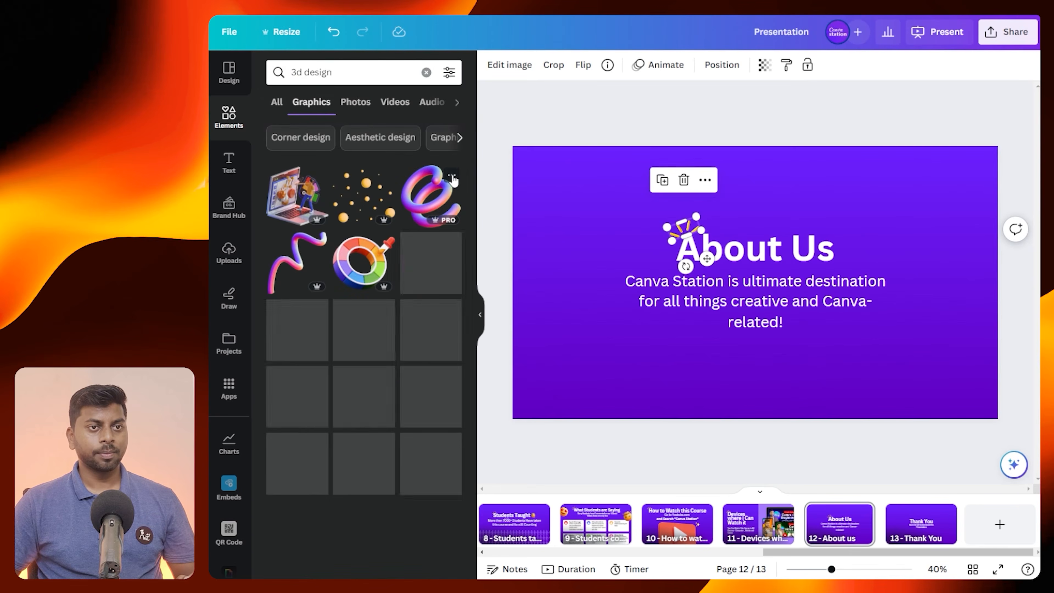
left_click(345, 257)
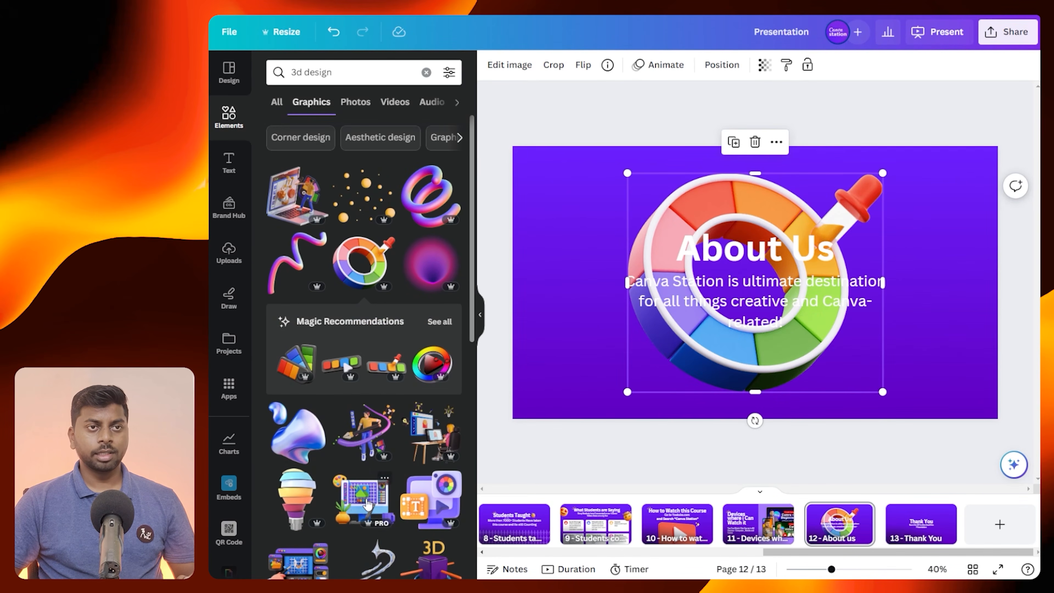
left_click(357, 502)
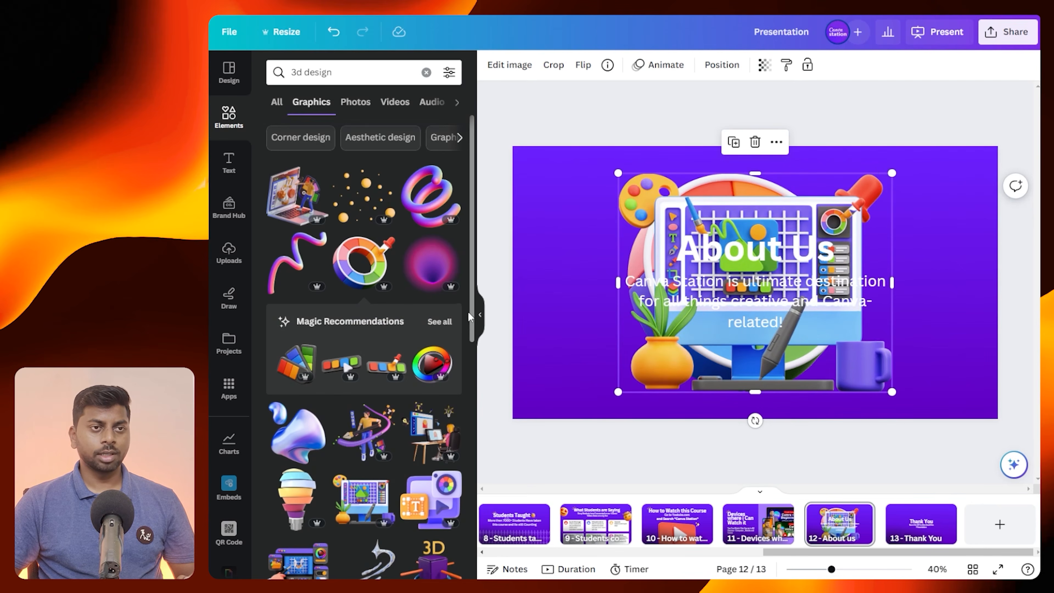
Place the color wheel partly off page 12's upper-left corner and the design monitor off its lower-right corner, and open page 13
left_click(481, 317)
left_click_drag(530, 189, 880, 322)
left_click_drag(373, 233, 386, 200)
mouse_move(879, 361)
left_mouse_down()
mouse_move(801, 269)
mouse_move(892, 316)
mouse_move(892, 345)
left_mouse_up()
left_click(990, 206)
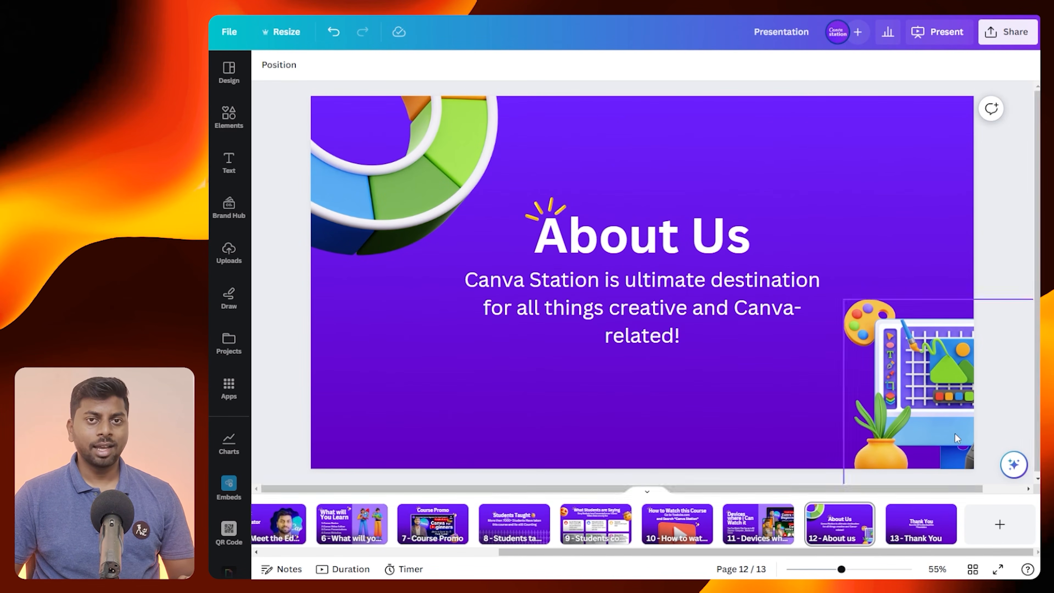
left_click(920, 539)
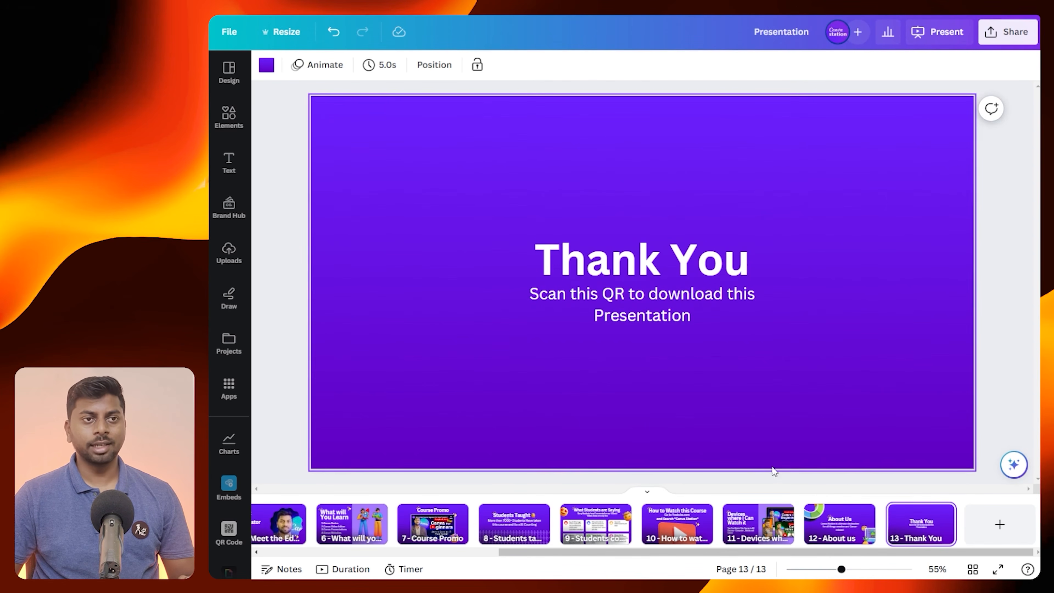
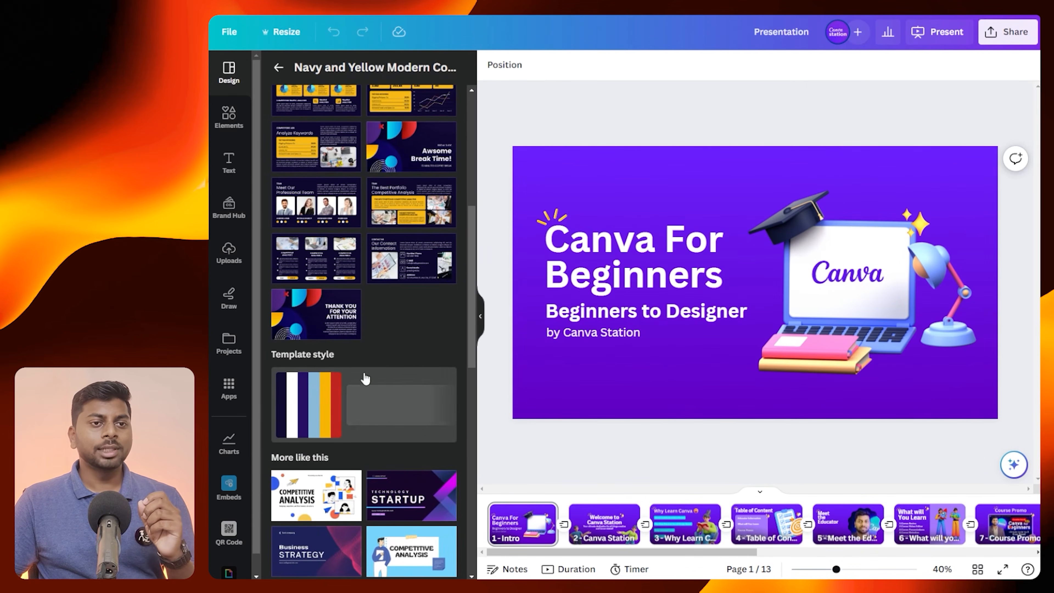
Apply the Navy and Yellow template's colors and Poppins font style to all pages, and open page 2 to check it
left_click(325, 412)
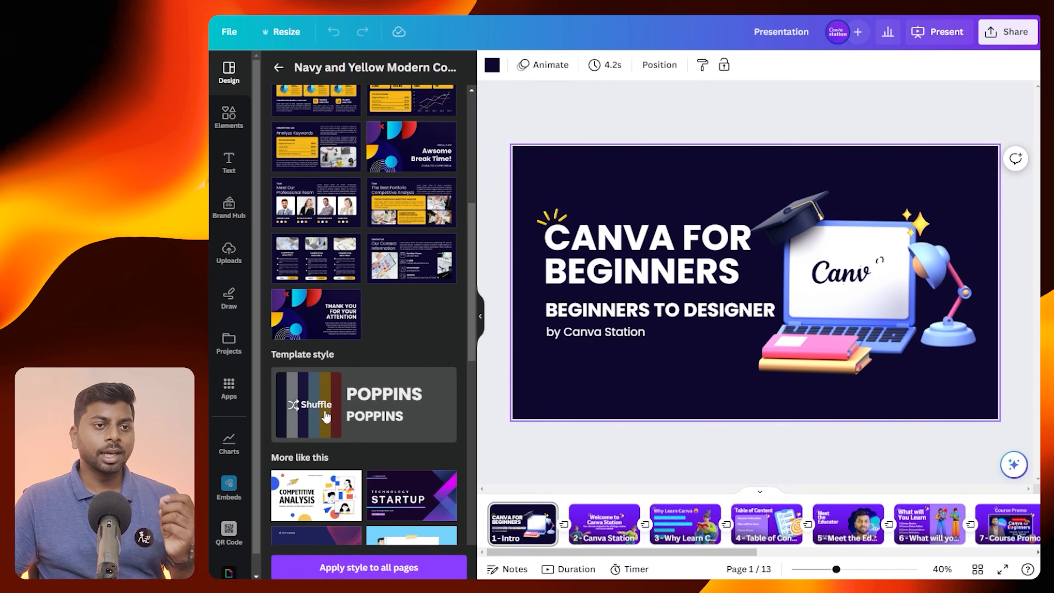
left_click(343, 559)
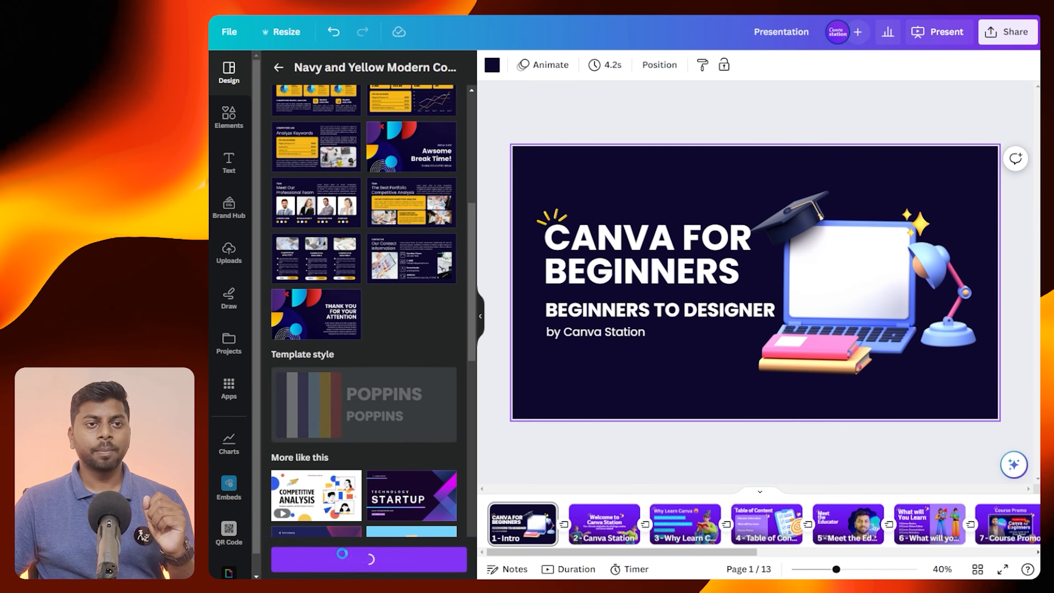
left_click(480, 316)
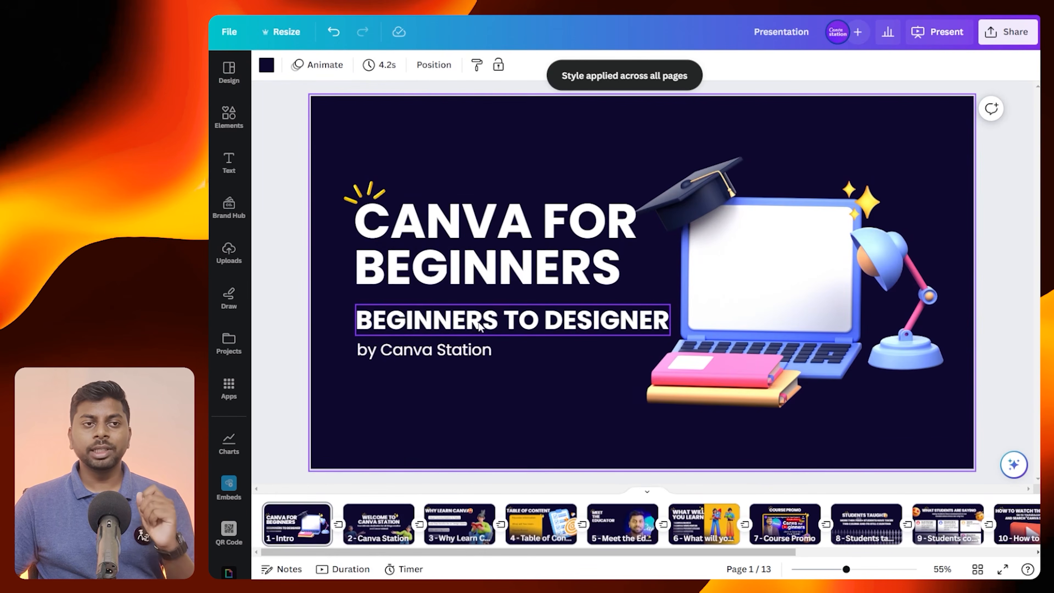
left_click(969, 386)
left_click(383, 537)
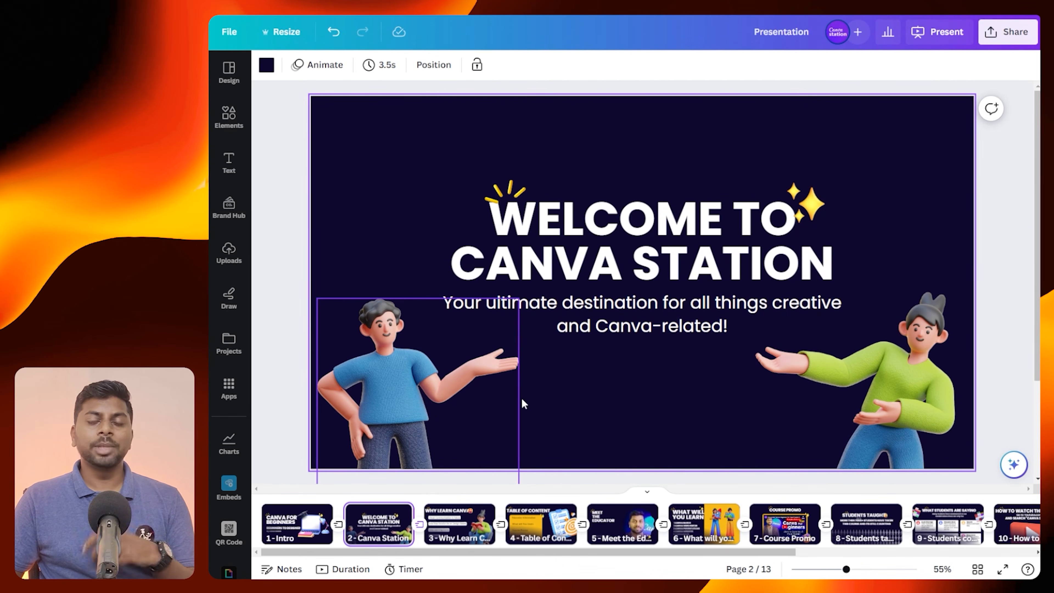
Browse the presentation templates for the blank design and look through the pages of the Grey minimalist business project template
left_click(295, 531)
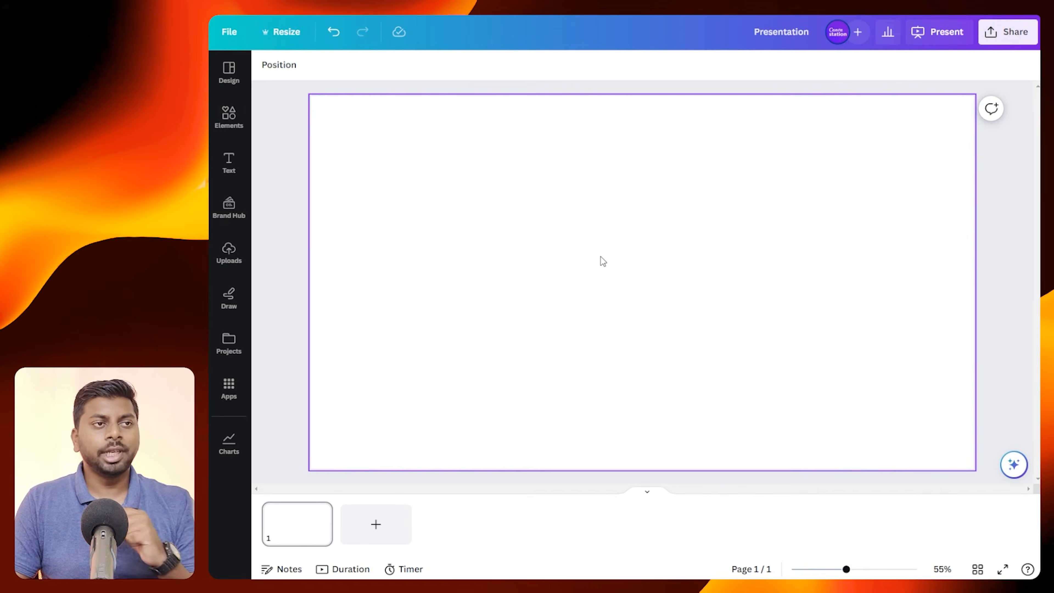
left_click(228, 71)
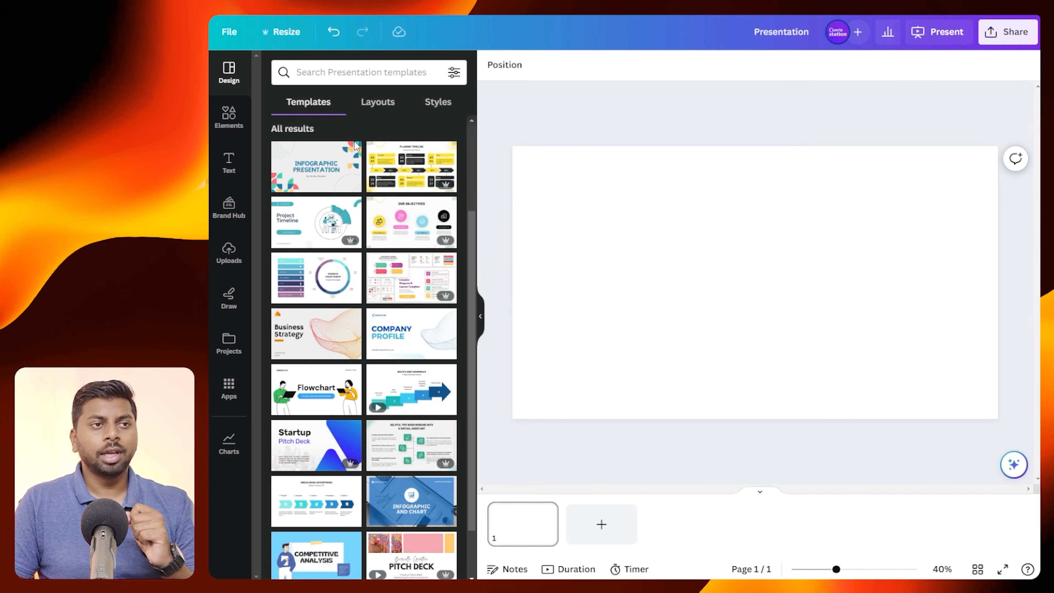
scroll(402, 319, "down", 5)
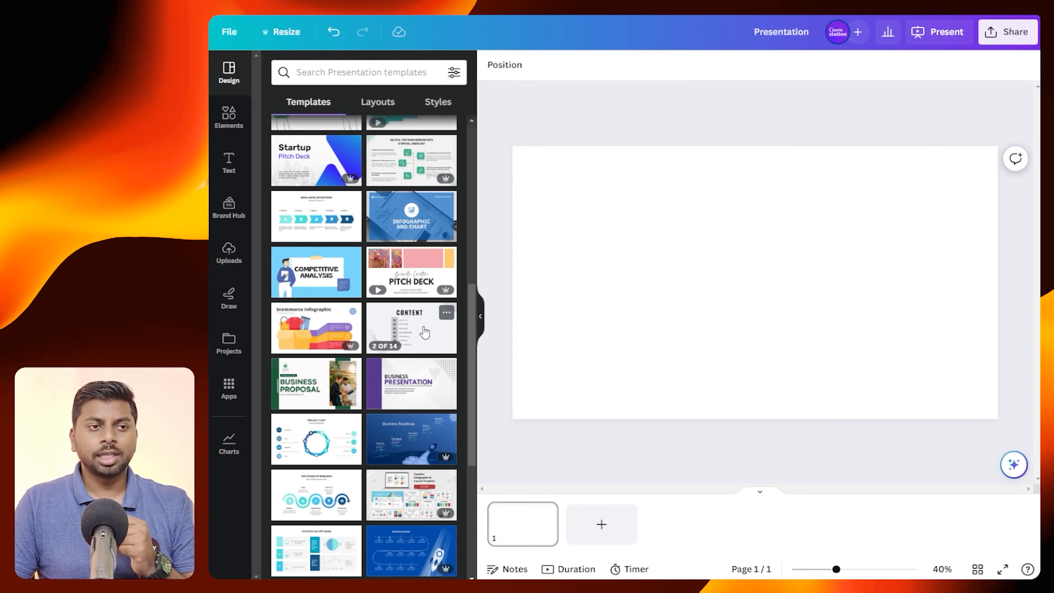
left_click(413, 328)
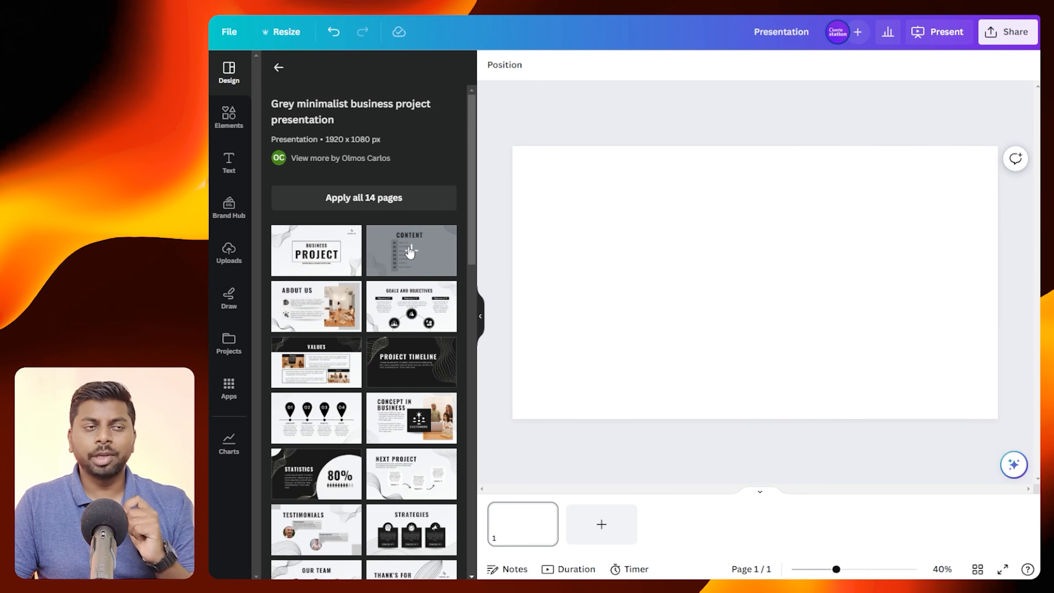
scroll(411, 251, "down", 4)
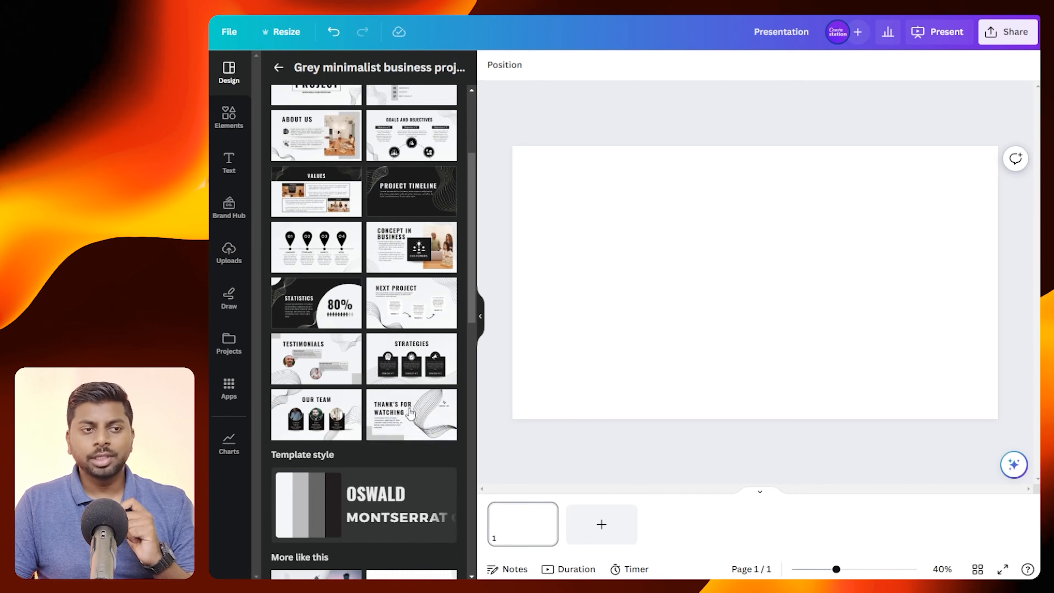
scroll(374, 233, "up", 4)
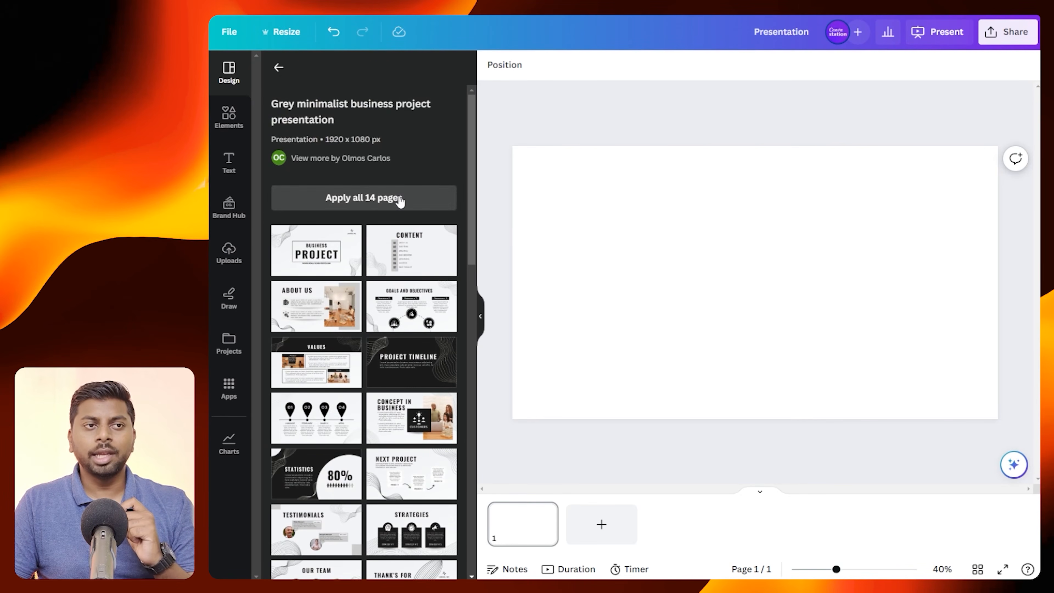
Search the presentation templates for "company profile" and apply all 15 pages of the red Professional Company Profile Presentation
left_click(278, 67)
left_click(321, 68)
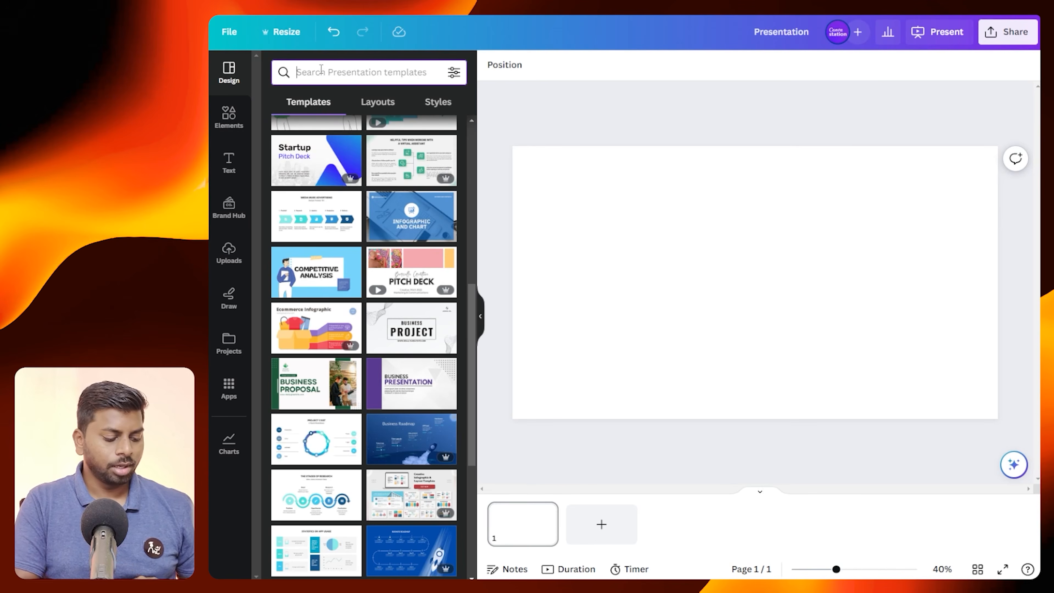
type("compan")
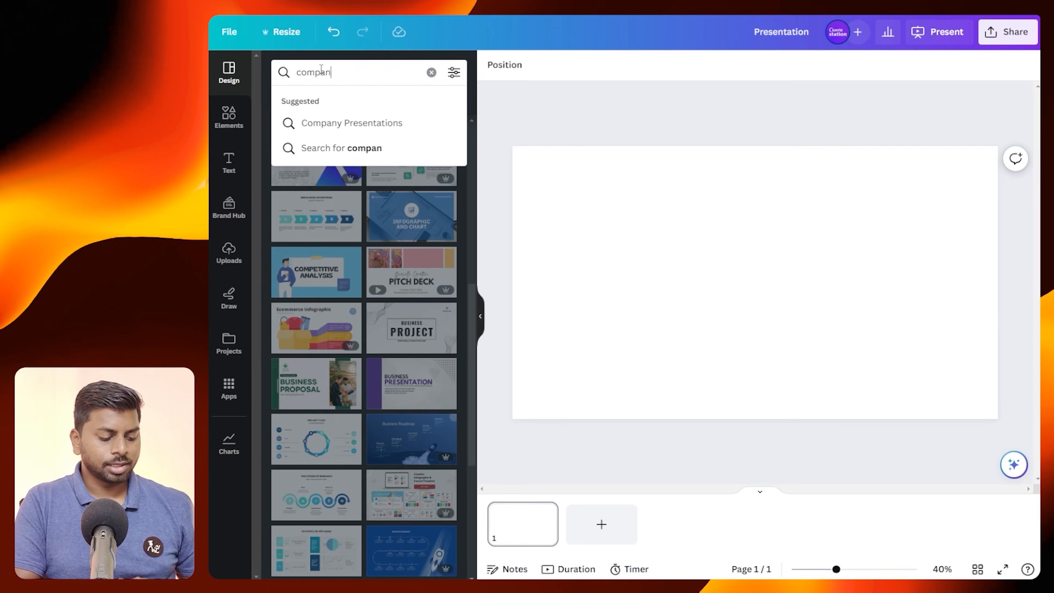
type("y profile")
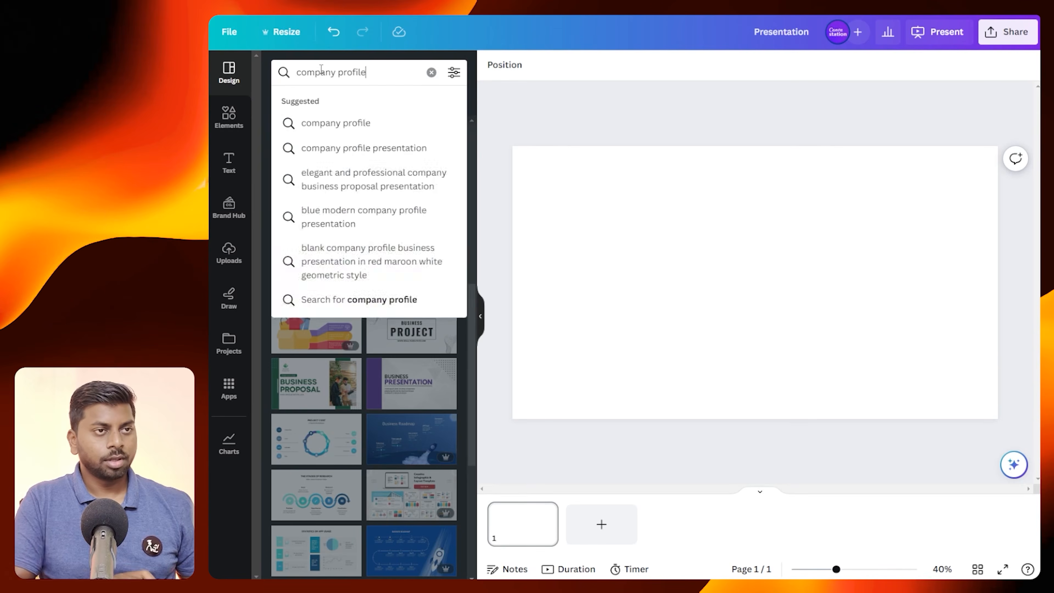
key("Return")
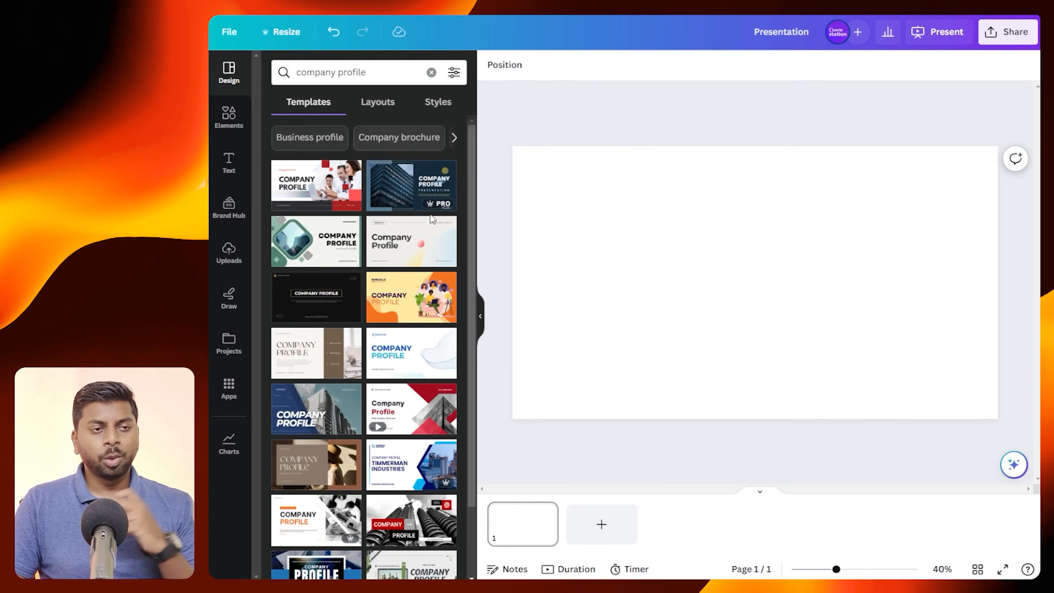
left_click(325, 175)
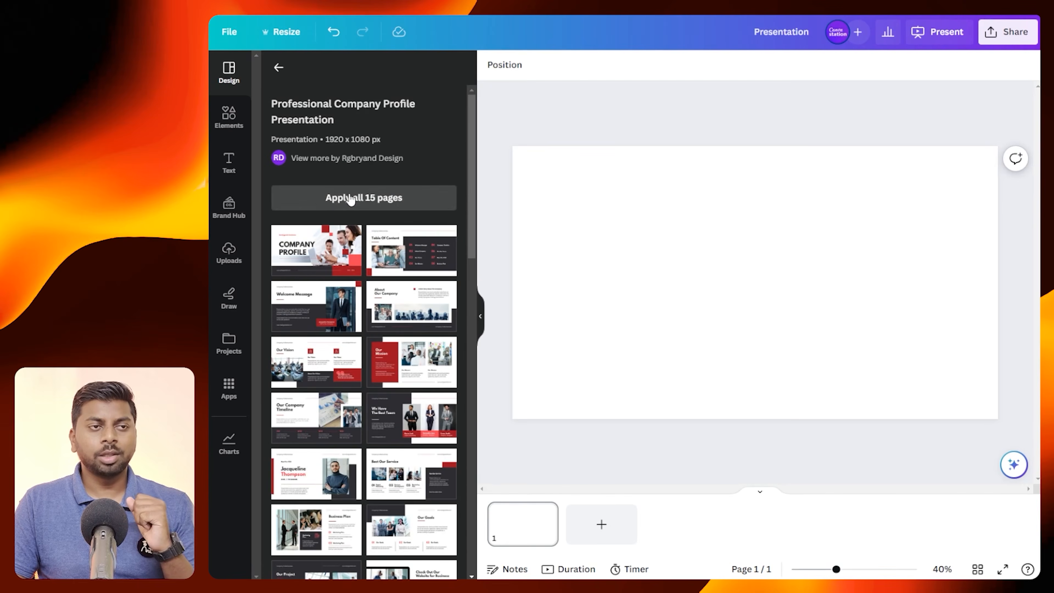
left_click(362, 198)
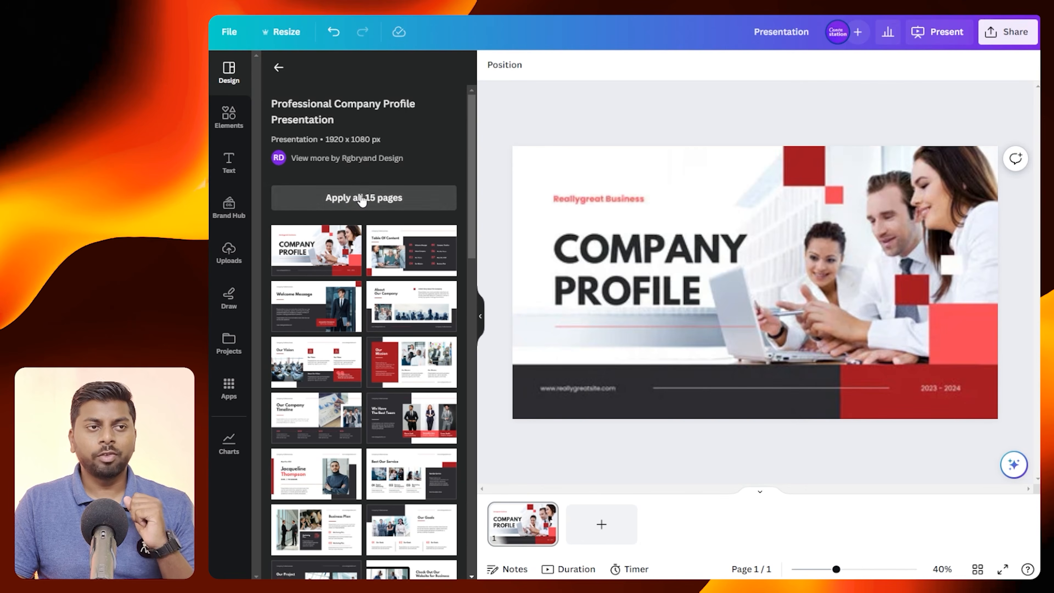
Look through pages 2 to 5 of the applied company profile template and return to the cover page
left_click(482, 315)
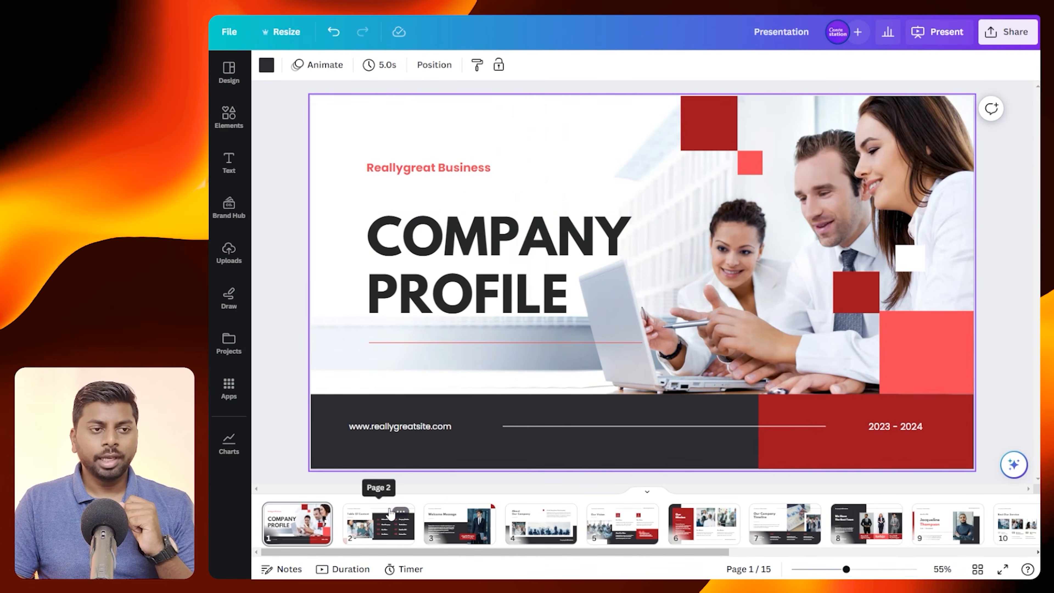
left_click(378, 522)
left_click(444, 520)
left_click(539, 525)
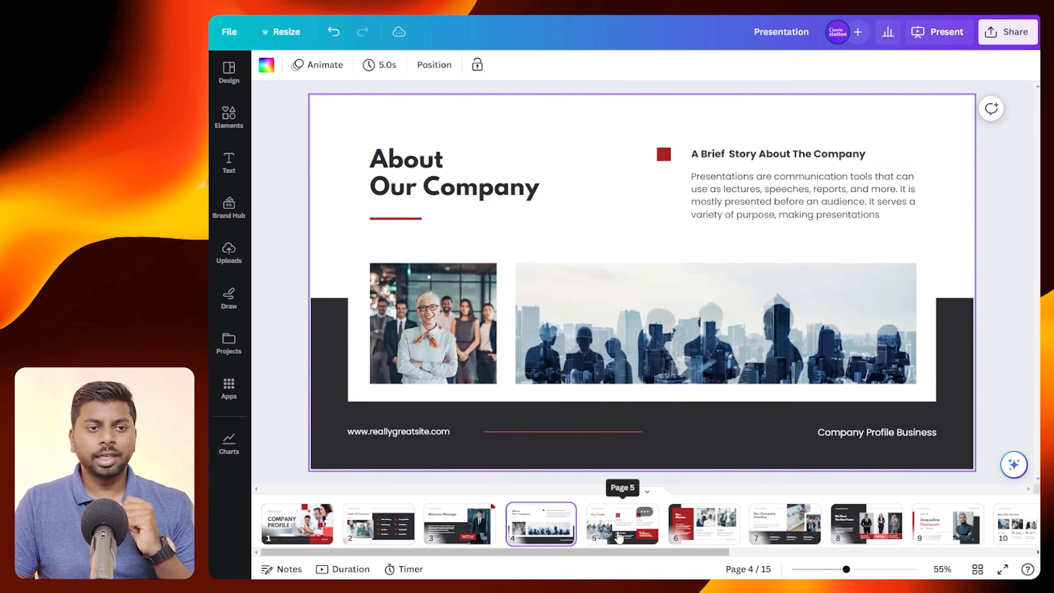
left_click(617, 547)
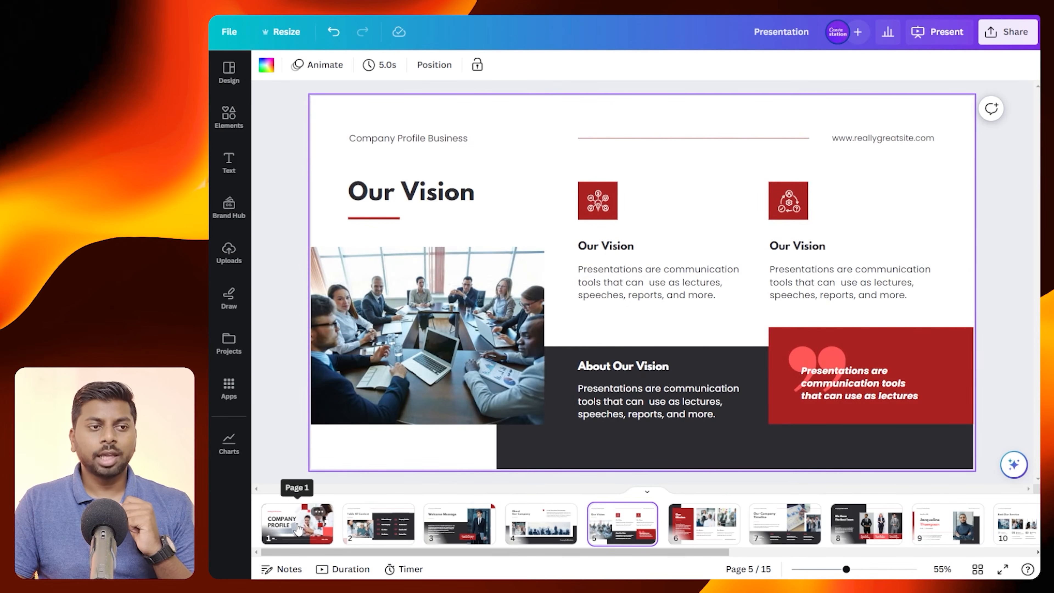
left_click(298, 529)
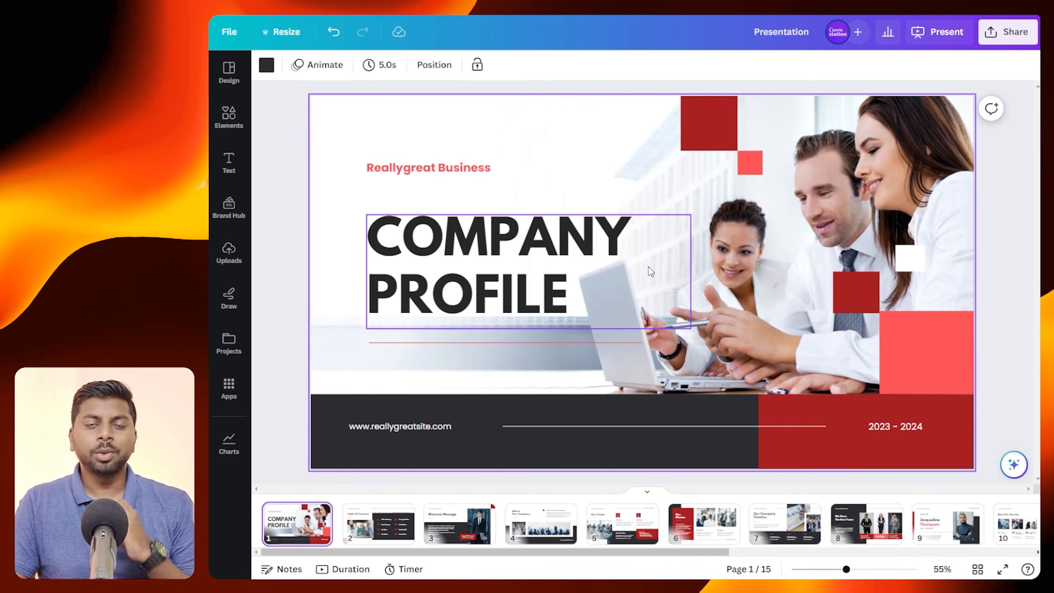
triple_click(464, 238)
type("CA")
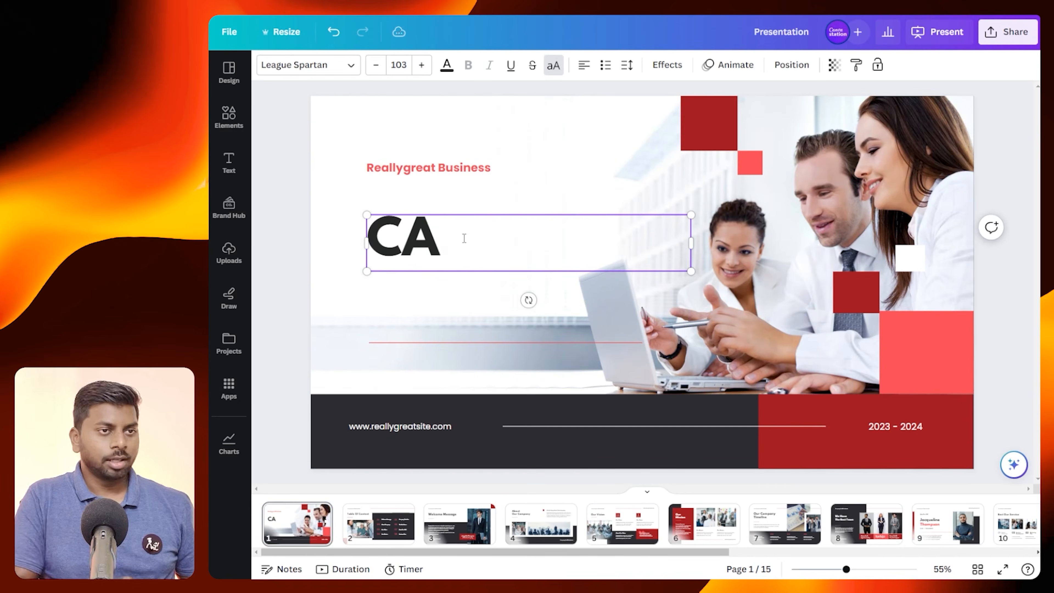
key("BackSpace")
type("ANVA STATION")
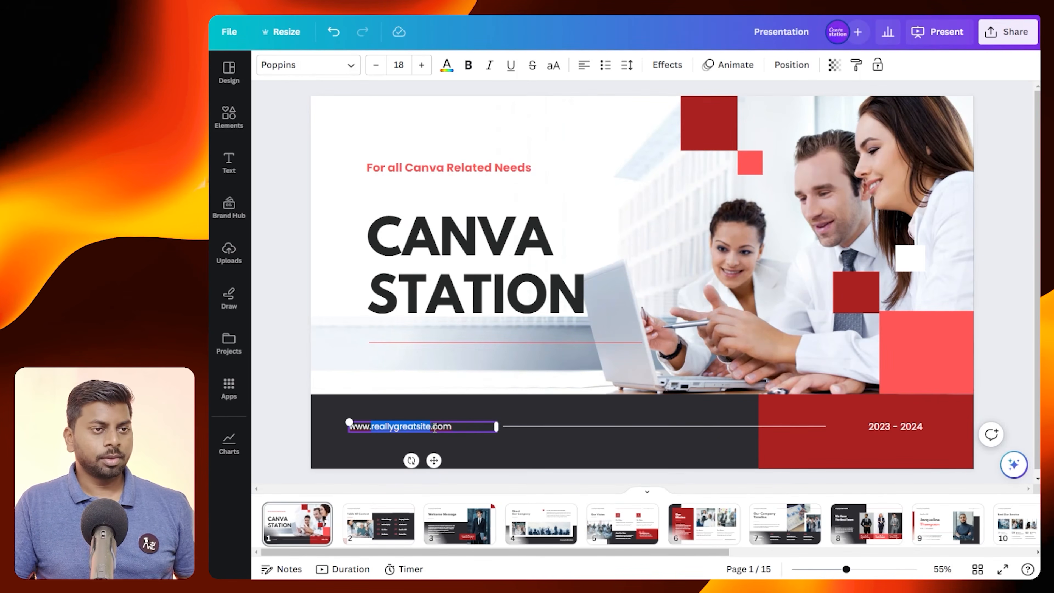
type("www.canvastation.in")
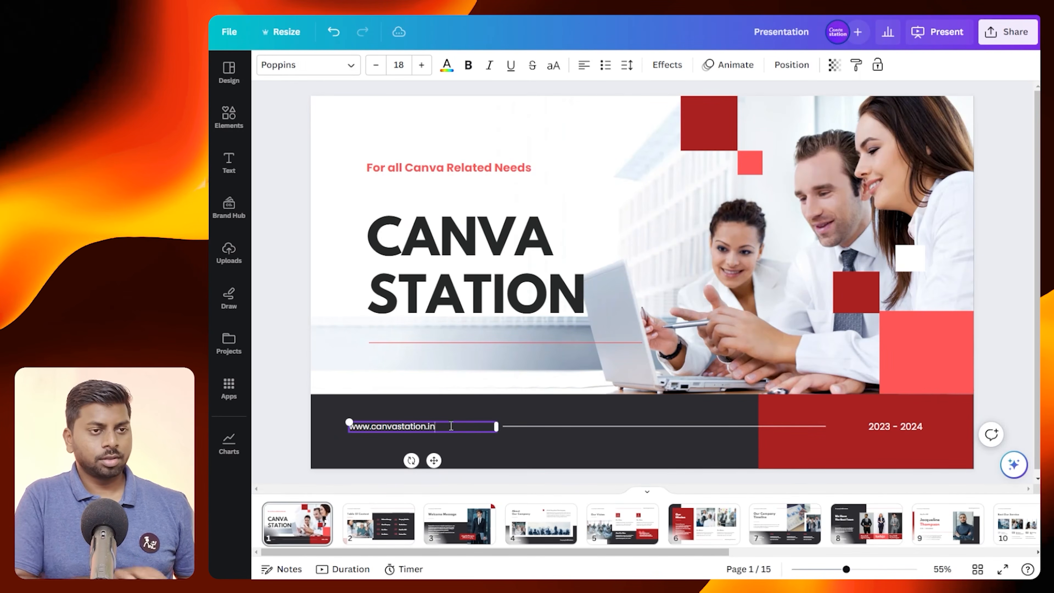
Replace the cover's office team photo with the uploaded photo of the man in a brown blazer gesturing with both hands
left_click(868, 175)
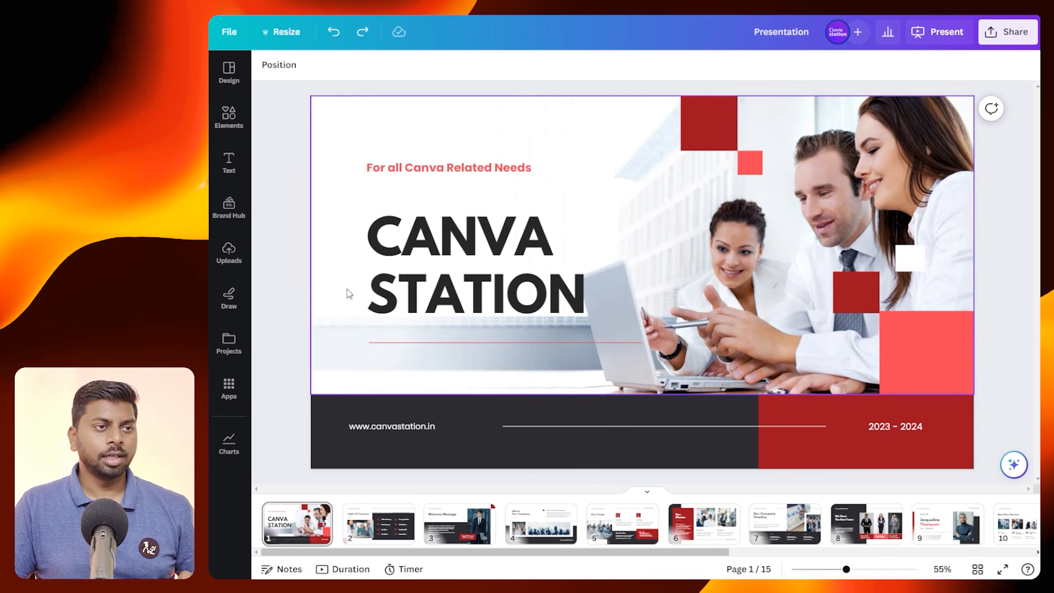
left_click(229, 257)
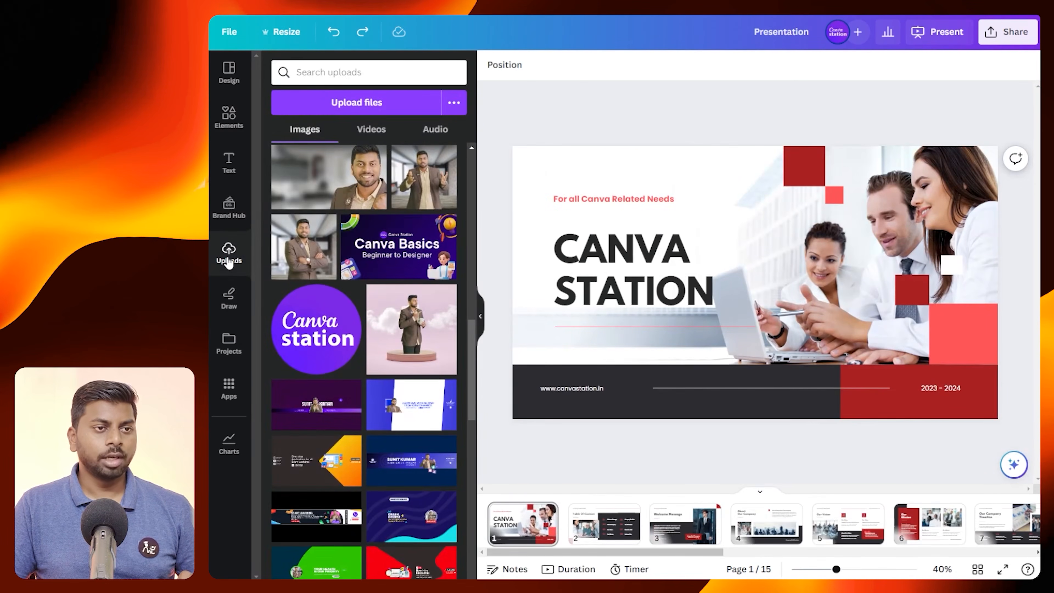
left_click_drag(425, 182, 718, 251)
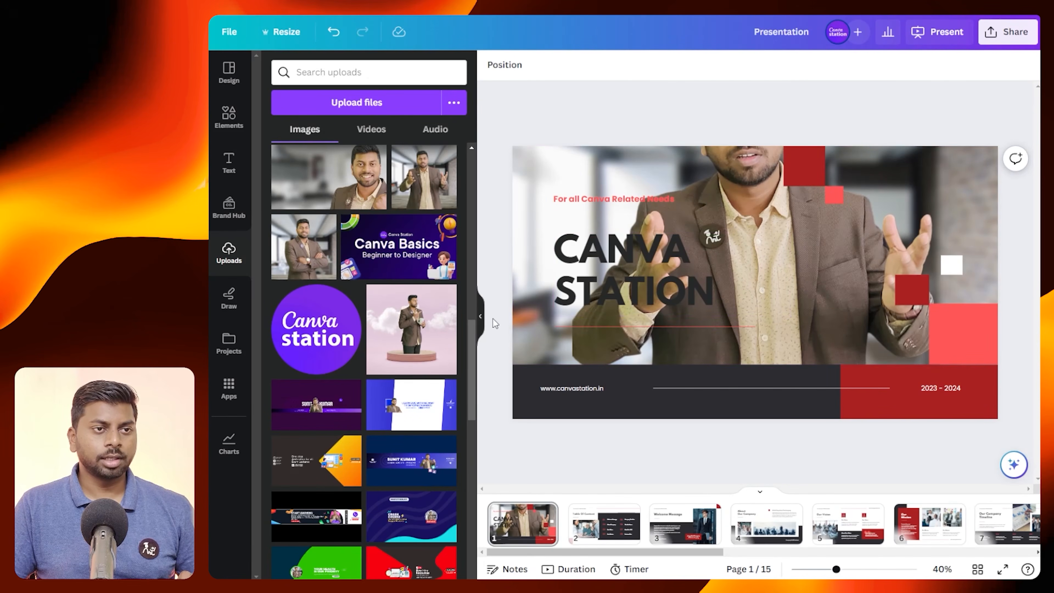
left_click(480, 317)
Crop the cover photo, enlarging it and shifting it so the man's face sits in the right half beside the title
left_click(756, 212)
double_click(756, 212)
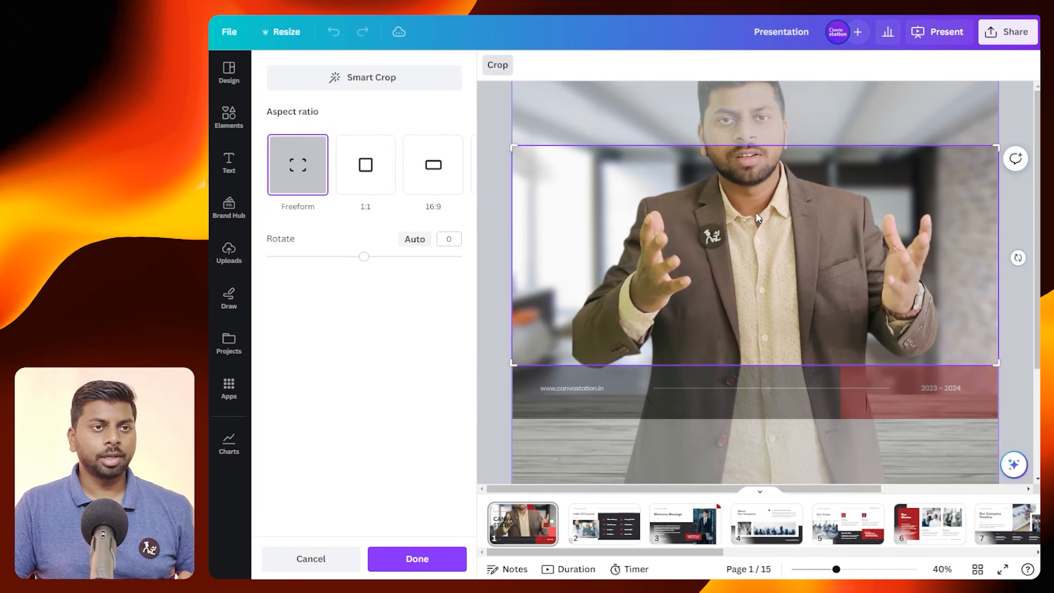
left_click_drag(757, 212, 710, 298)
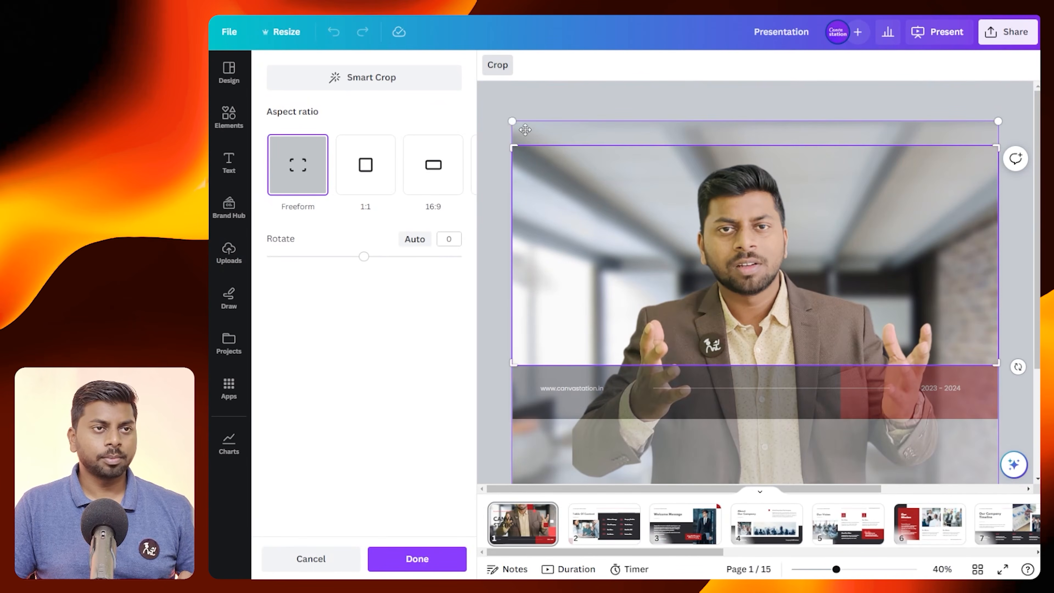
left_click_drag(513, 122, 316, 17)
left_click_drag(713, 295, 906, 341)
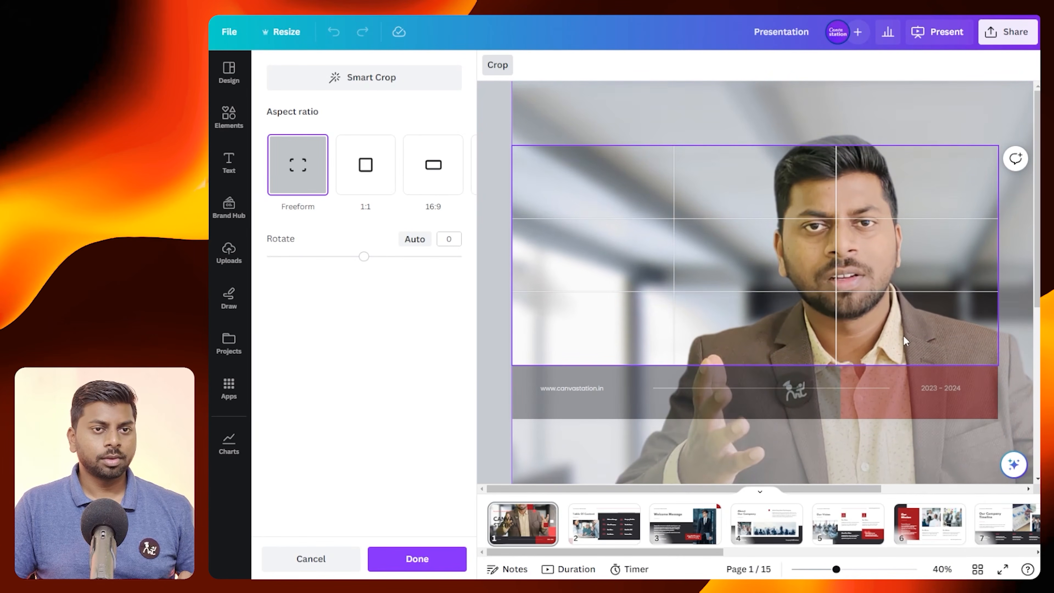
left_click(419, 558)
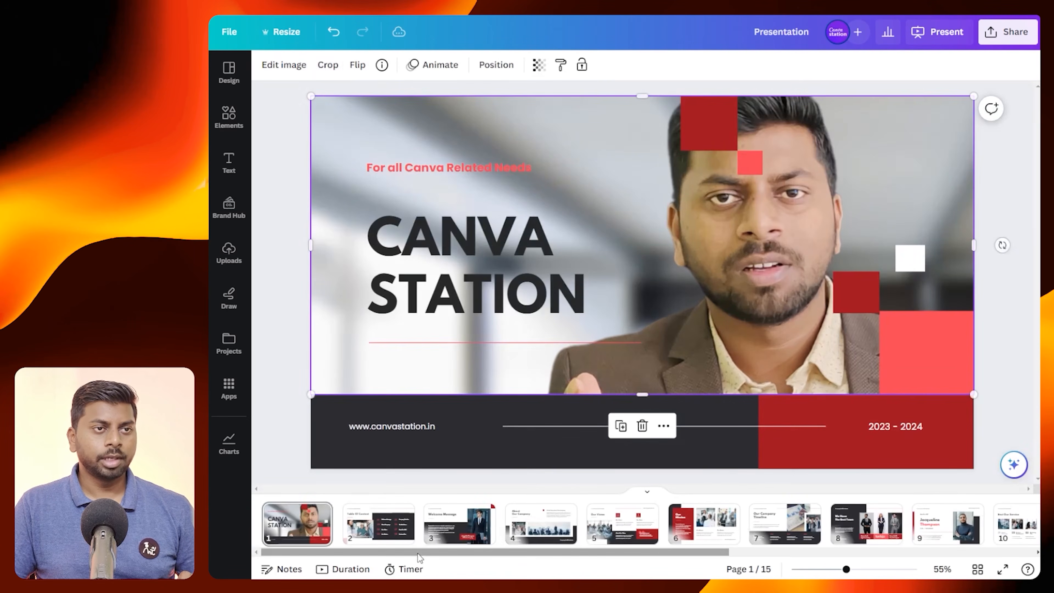
left_click(286, 201)
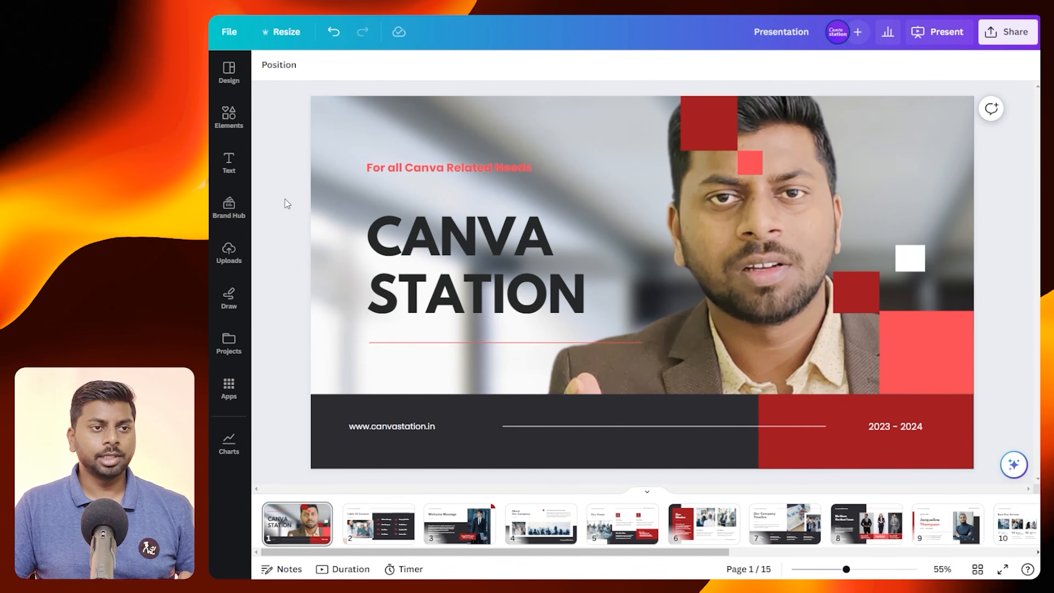
Review the Welcome Message, About Our Company and Our Vision pages for content to customize, and go back to page 1
left_click(363, 523)
left_click(459, 524)
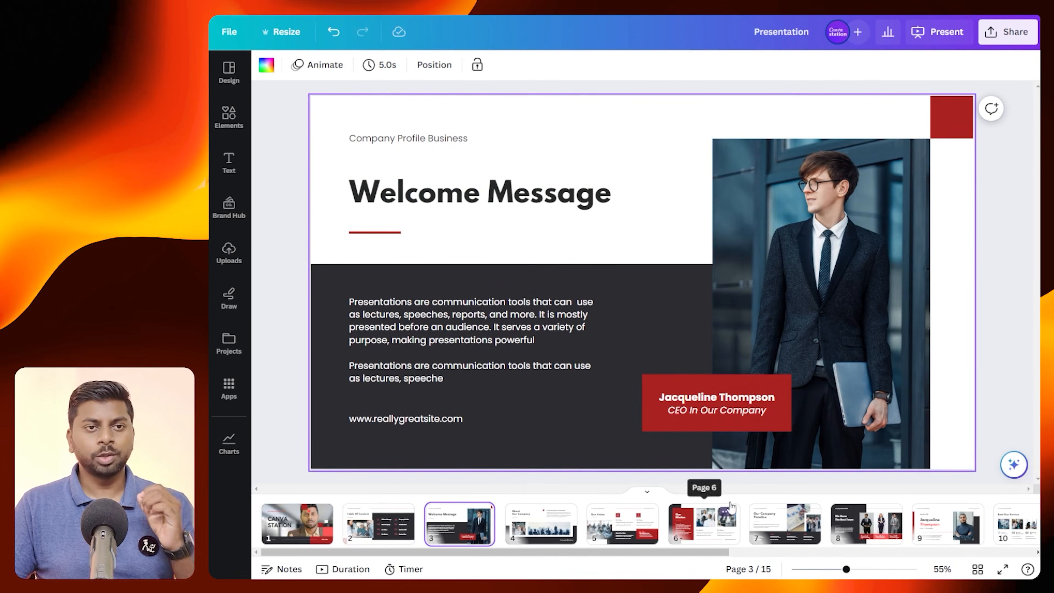
left_click(540, 524)
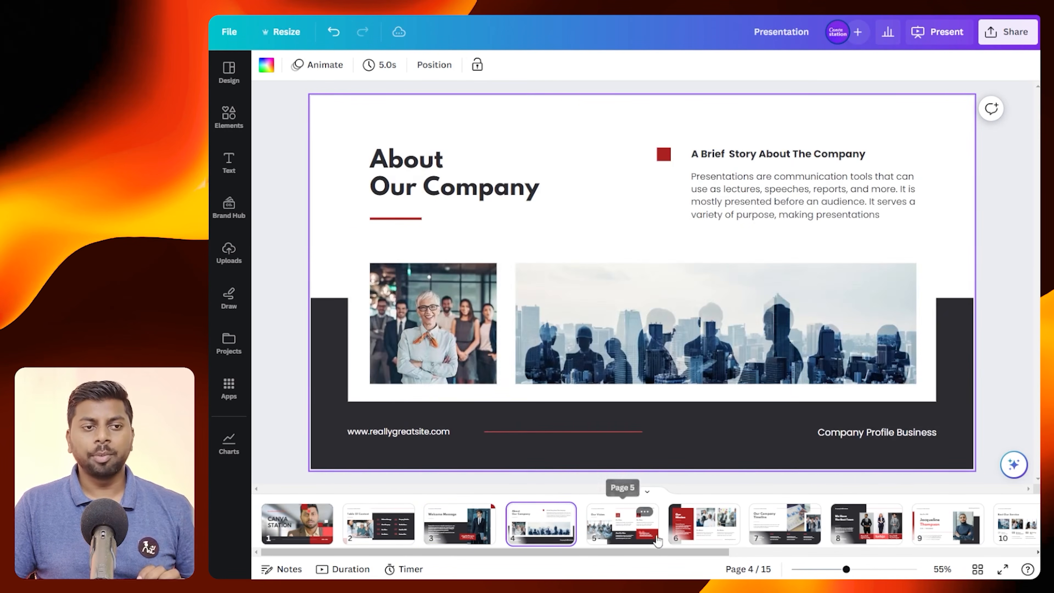
left_click(623, 524)
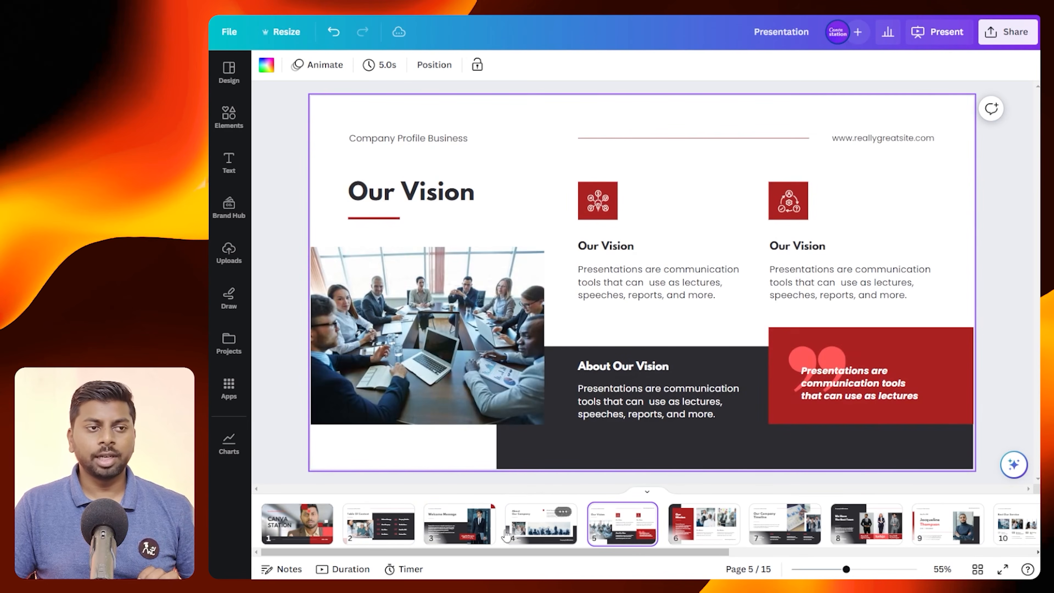
left_click(297, 523)
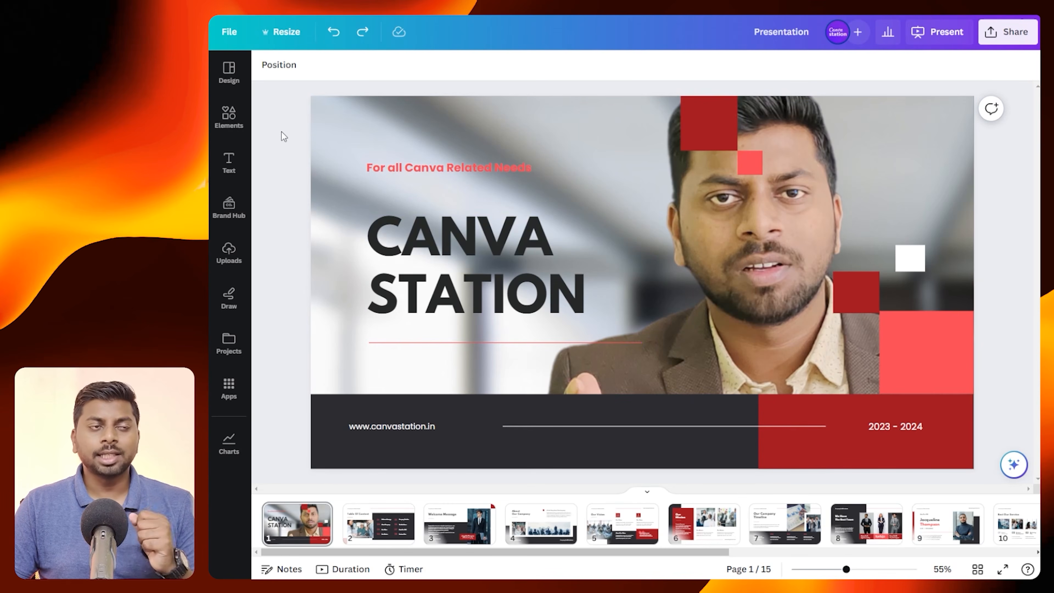
Examine the pages and Template style of the blue Startup Pitch Deck template, and return to the presentation template list
left_click(229, 73)
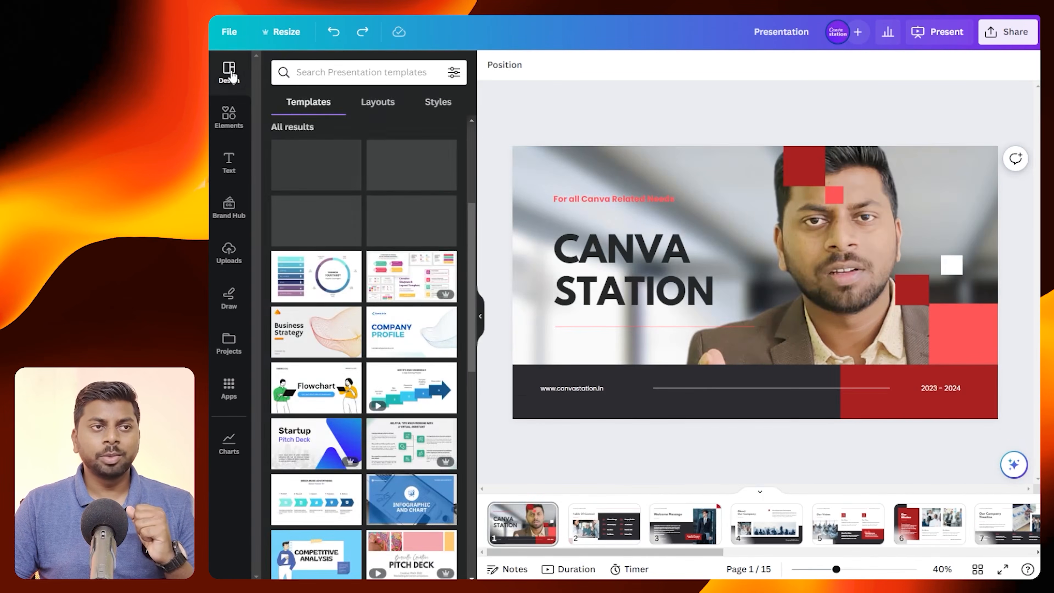
mouse_move(394, 185)
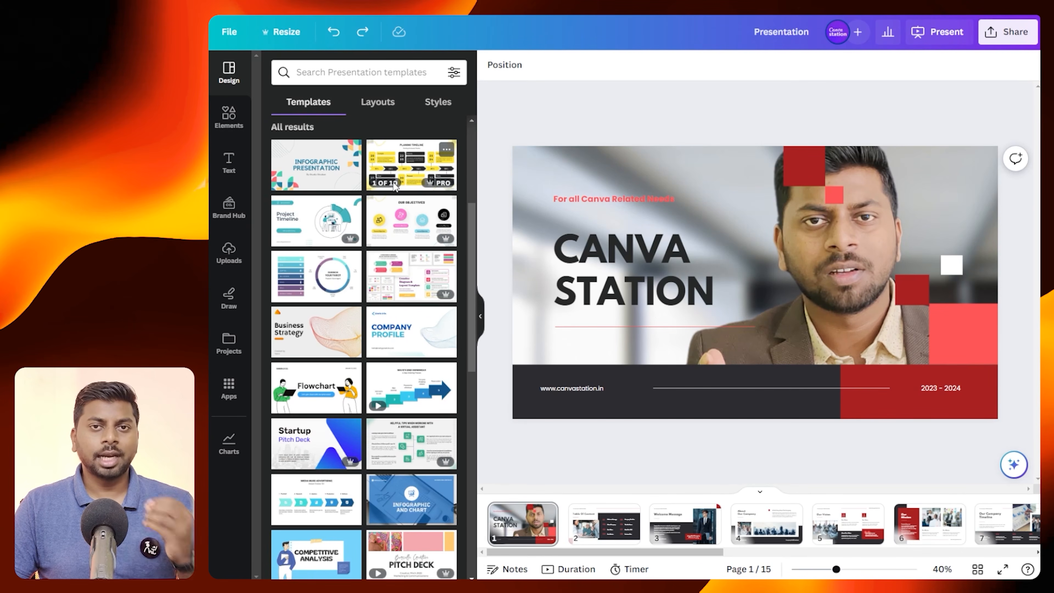
left_click(350, 430)
scroll(373, 240, "down", 3)
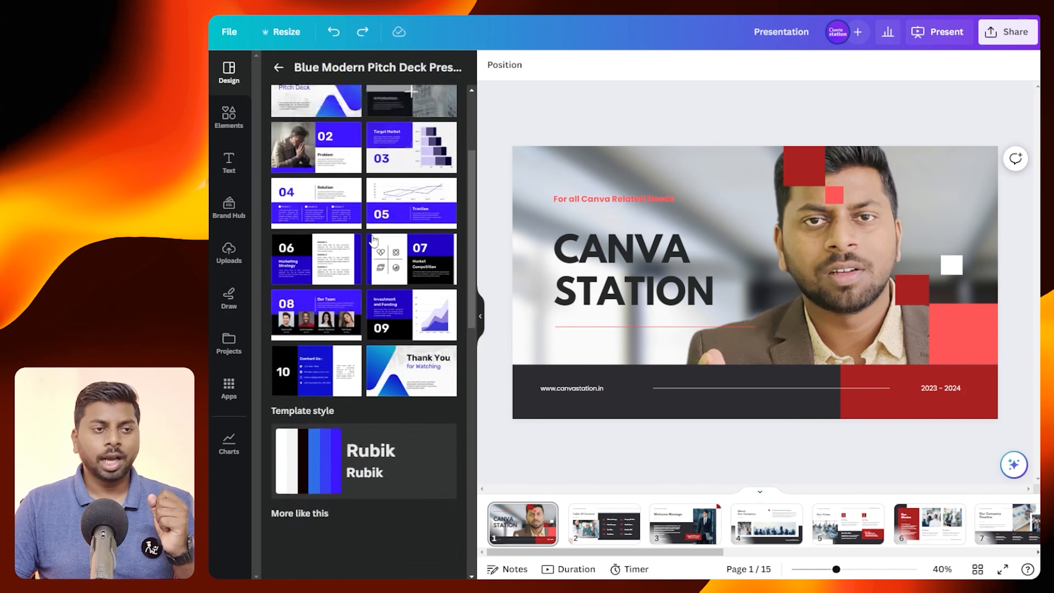
scroll(374, 240, "down", 4)
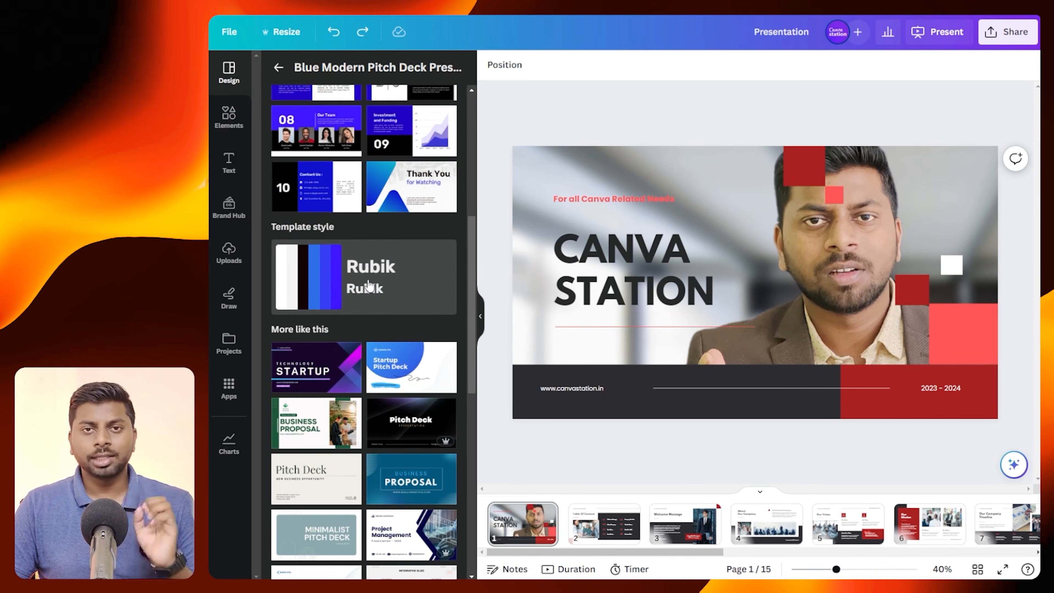
scroll(368, 286, "up", 5)
left_click(278, 67)
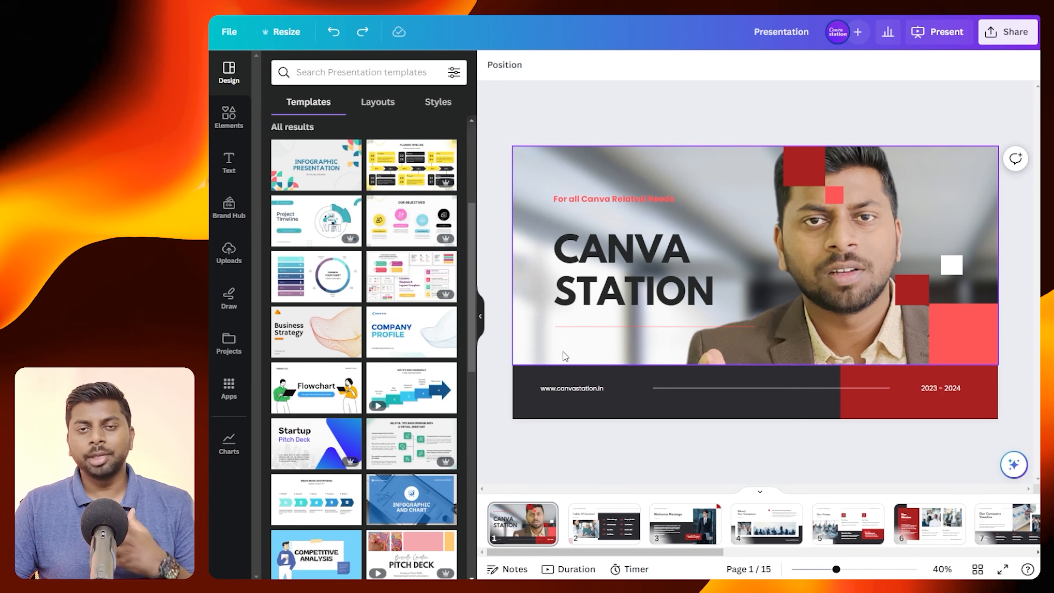
Search the presentation templates for "violet" and open the "Out & Proud Pride History Quiz" template
left_click(347, 72)
type("violet")
key("Return")
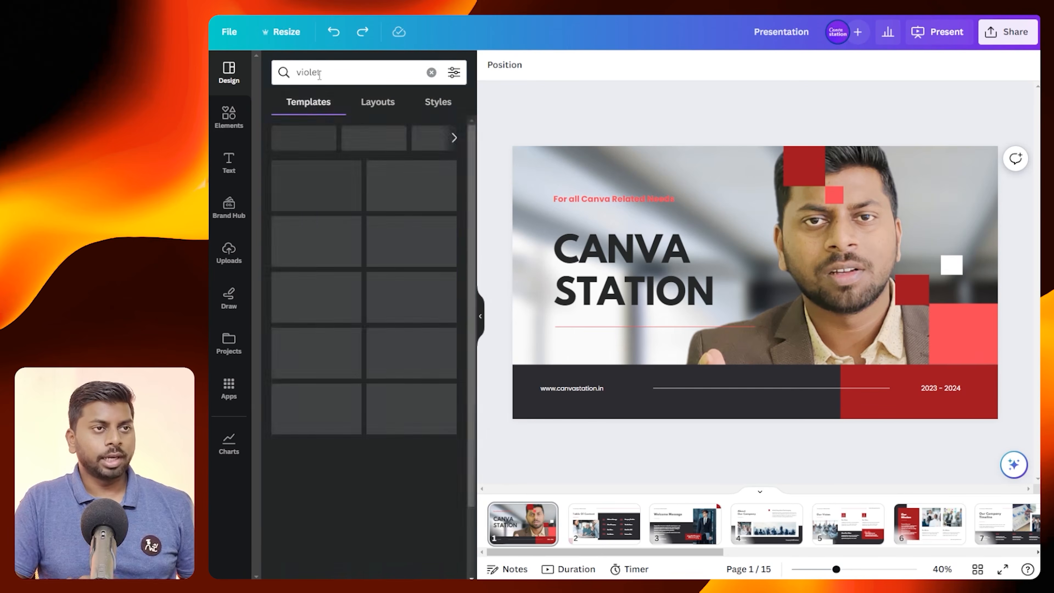
scroll(455, 322, "down", 5)
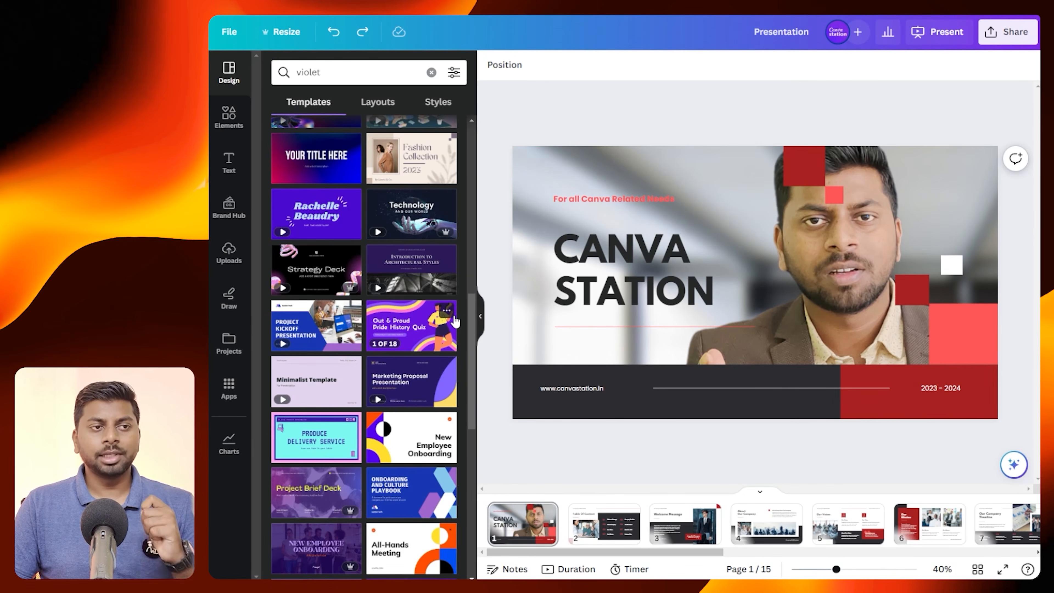
left_click(402, 326)
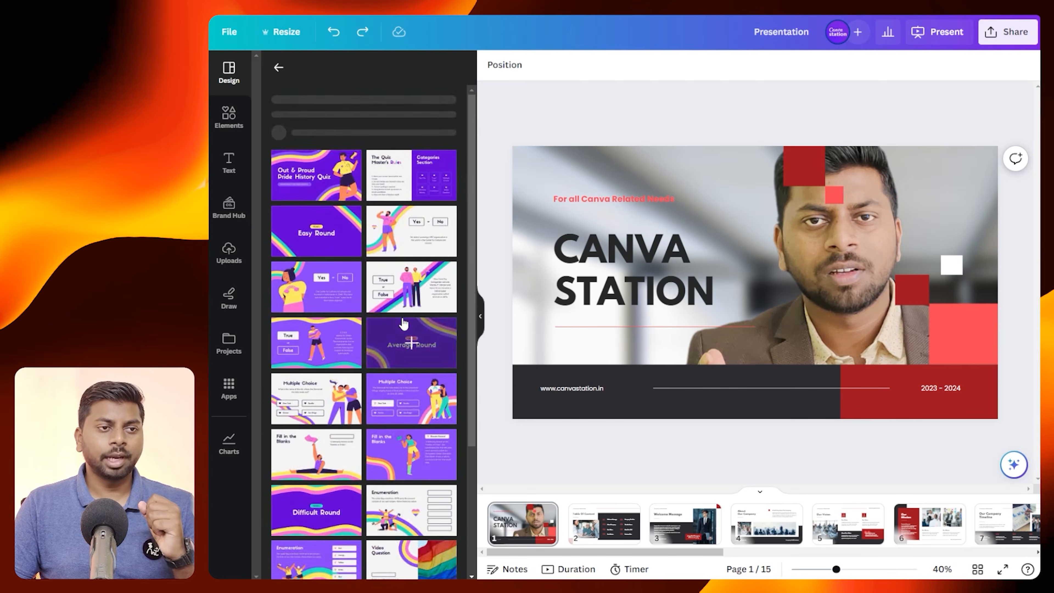
Apply the quiz template's Sifonn and Nunito template style to all pages, and check the restyled page thumbnails through page 15
scroll(360, 278, "down", 10)
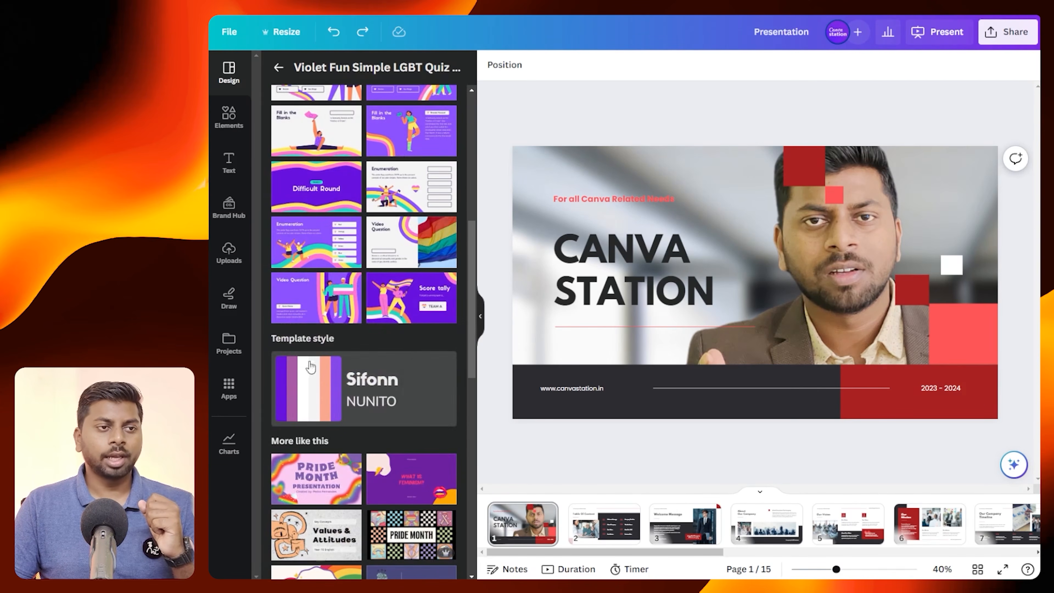
left_click(365, 392)
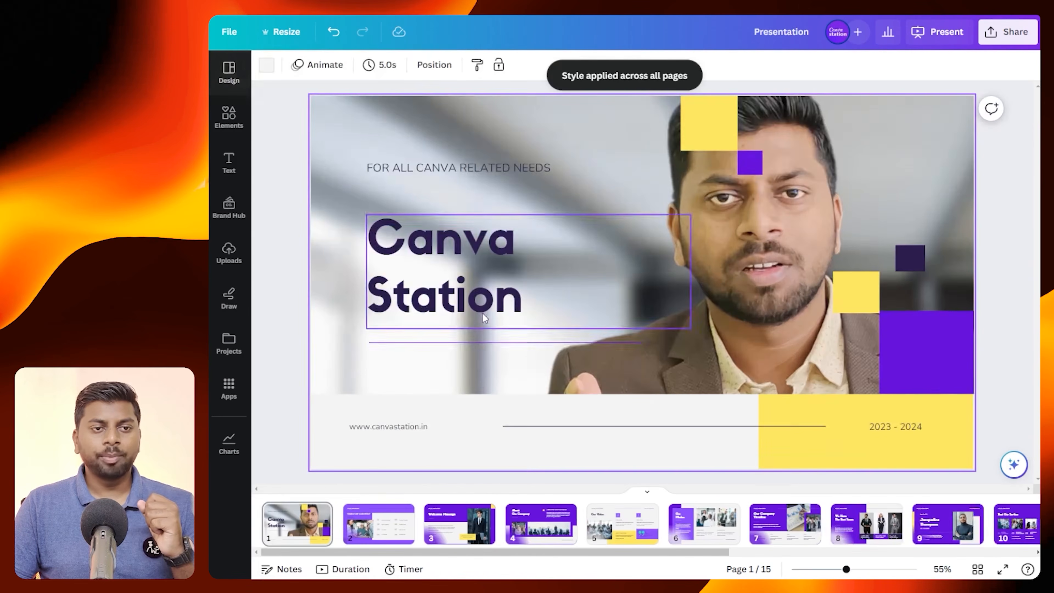
left_click(480, 317)
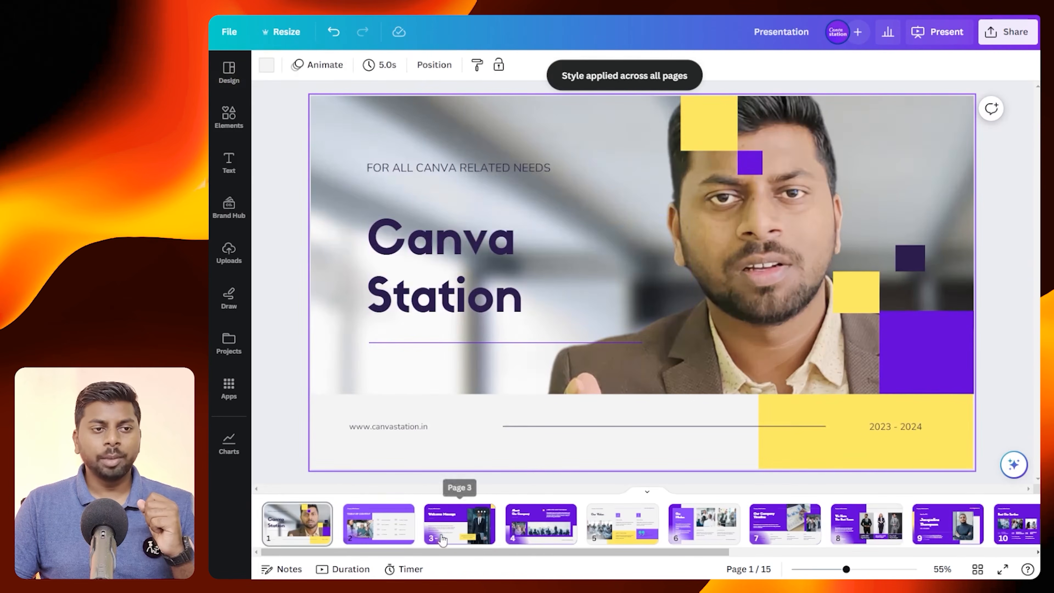
left_click_drag(423, 552, 705, 564)
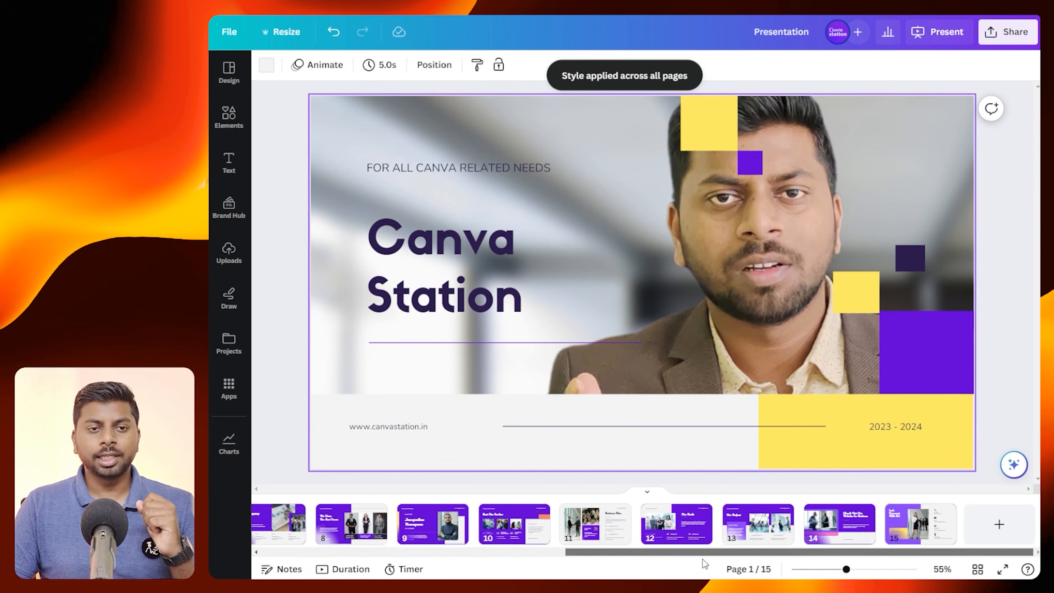